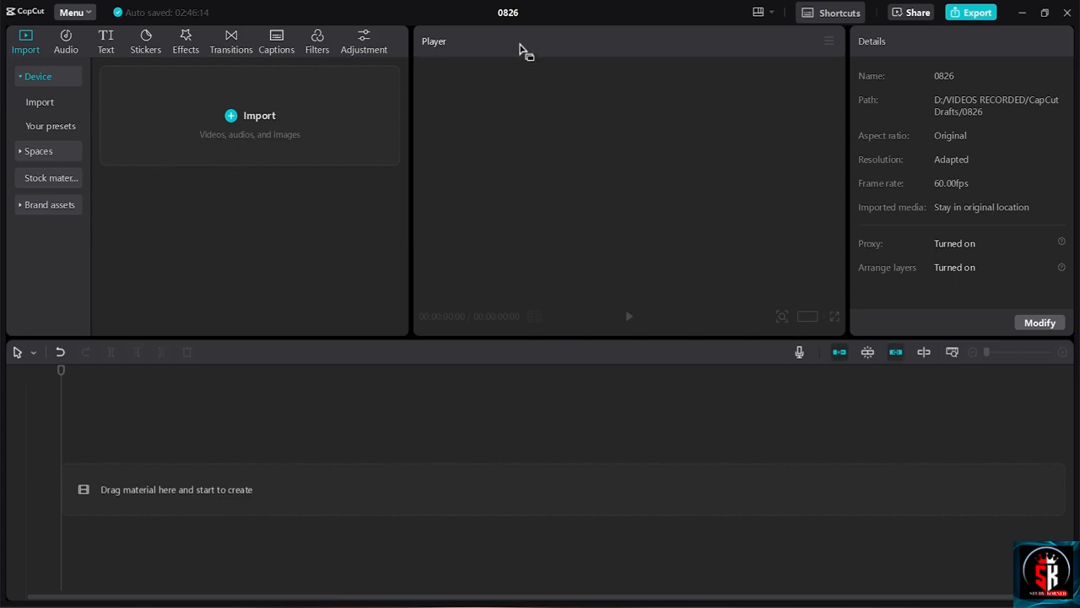
Rename the project from the title bar as "PROJECT- 2"
{"action": "left_click", "coordinate": [510, 13]}
{"action": "key", "text": "BackSpace"}
{"action": "type", "text": "PROJECT-2"}
{"action": "key", "text": "Left"}
{"action": "left_click", "coordinate": [282, 265]}
Import the video file YouTube Marketing Intro.mp4 into the project's media
{"action": "left_click", "coordinate": [240, 119]}
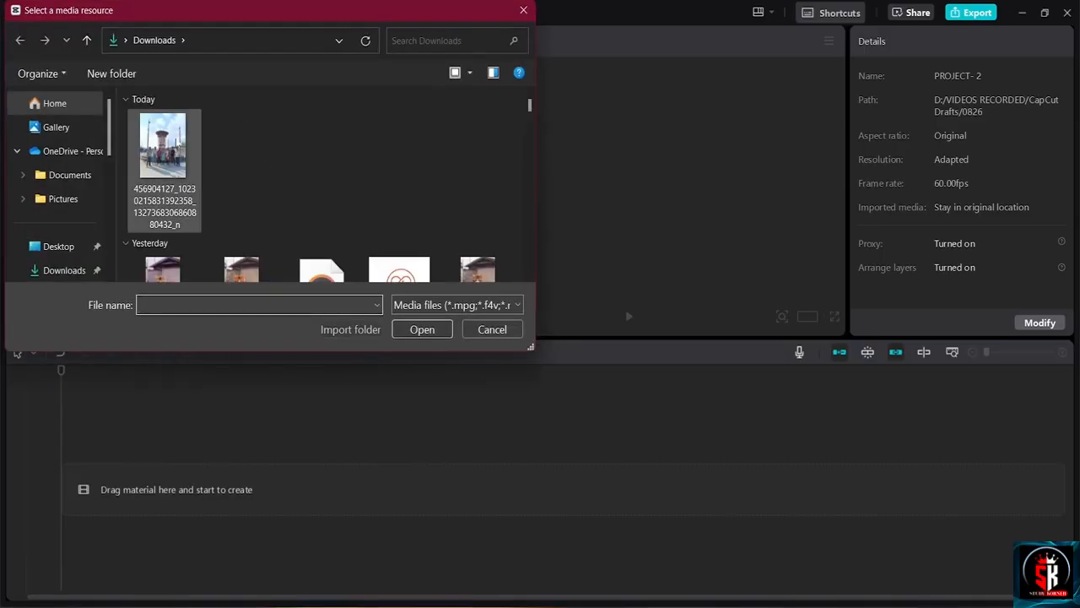
{"action": "left_click_drag", "start_coordinate": [528, 106], "coordinate": [546, 132]}
{"action": "key", "text": "Escape"}
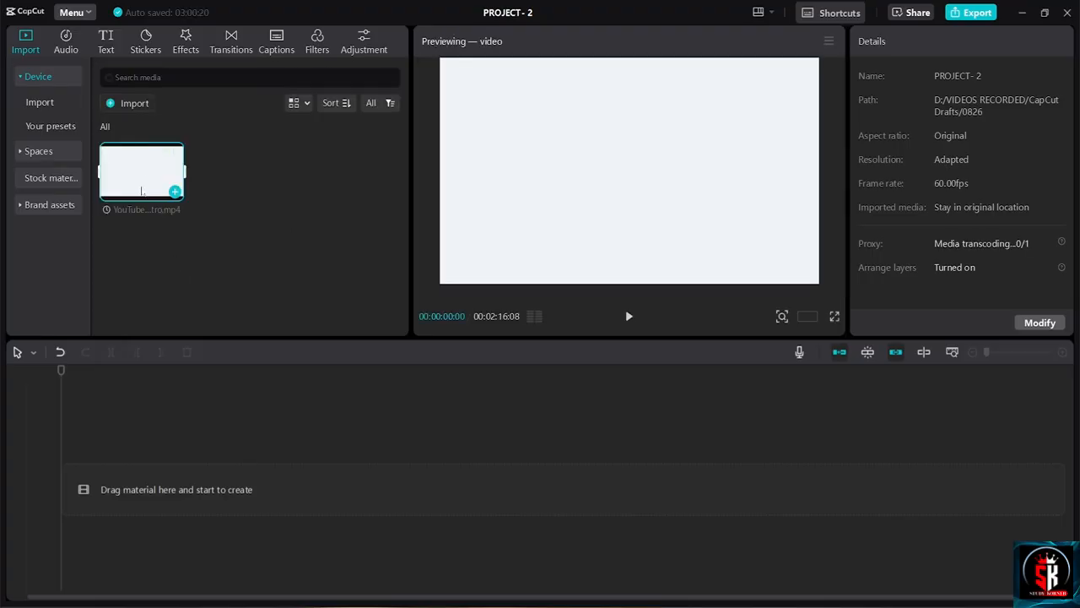
{"action": "left_click", "coordinate": [138, 103]}
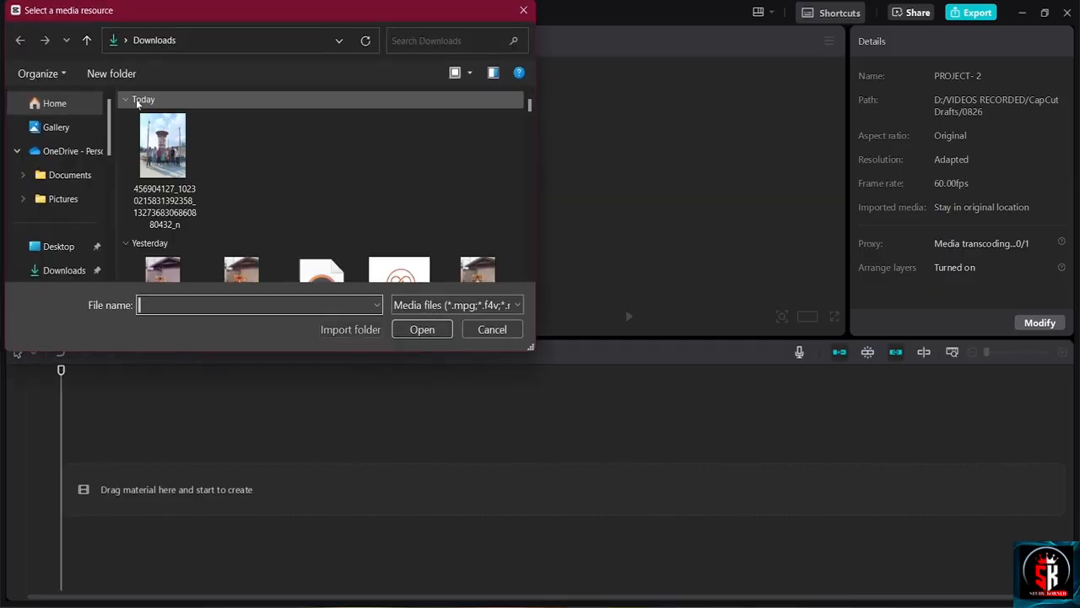
{"action": "left_click_drag", "start_coordinate": [523, 103], "coordinate": [522, 79]}
{"action": "scroll", "coordinate": [55, 245], "scroll_direction": "down", "scroll_amount": 1}
{"action": "left_click", "coordinate": [61, 242]}
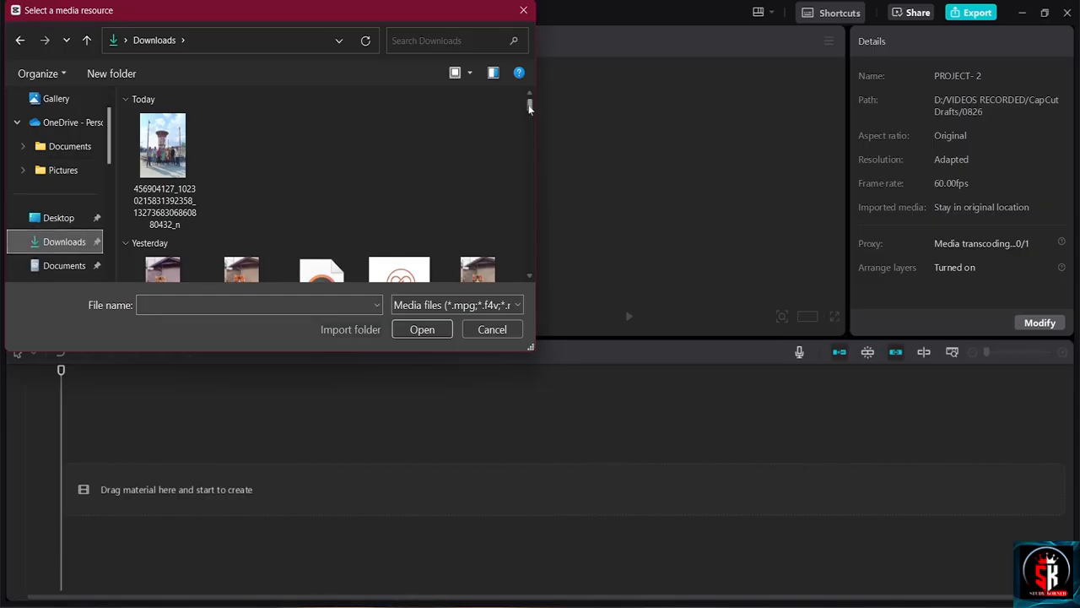
{"action": "left_click", "coordinate": [492, 329]}
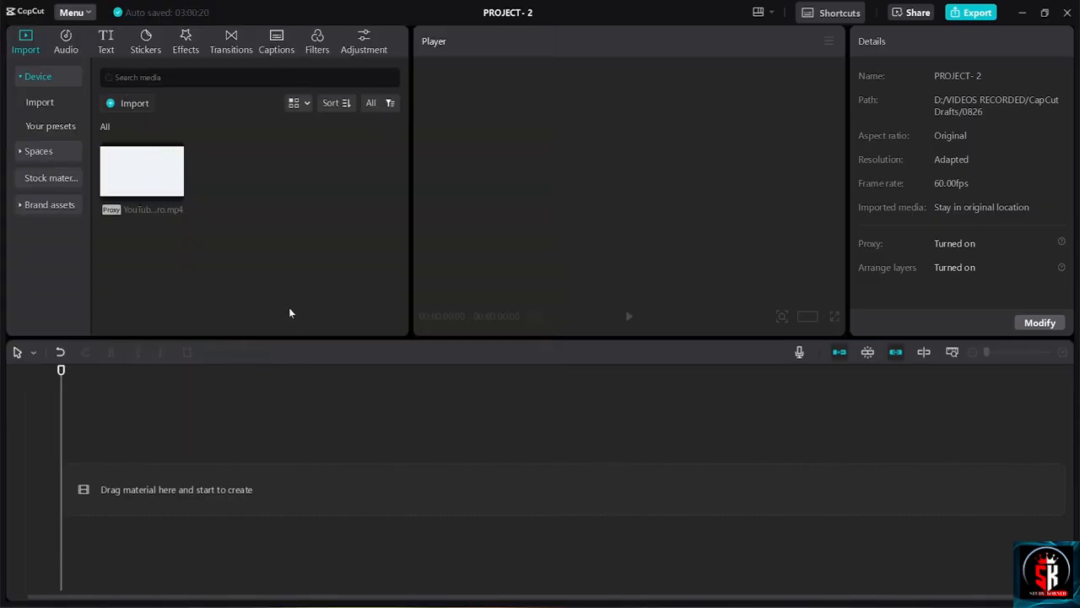
Import the Free Background Music For Youtube Videos MP3 from the Downloads folder into the project's media
{"action": "left_click", "coordinate": [129, 103]}
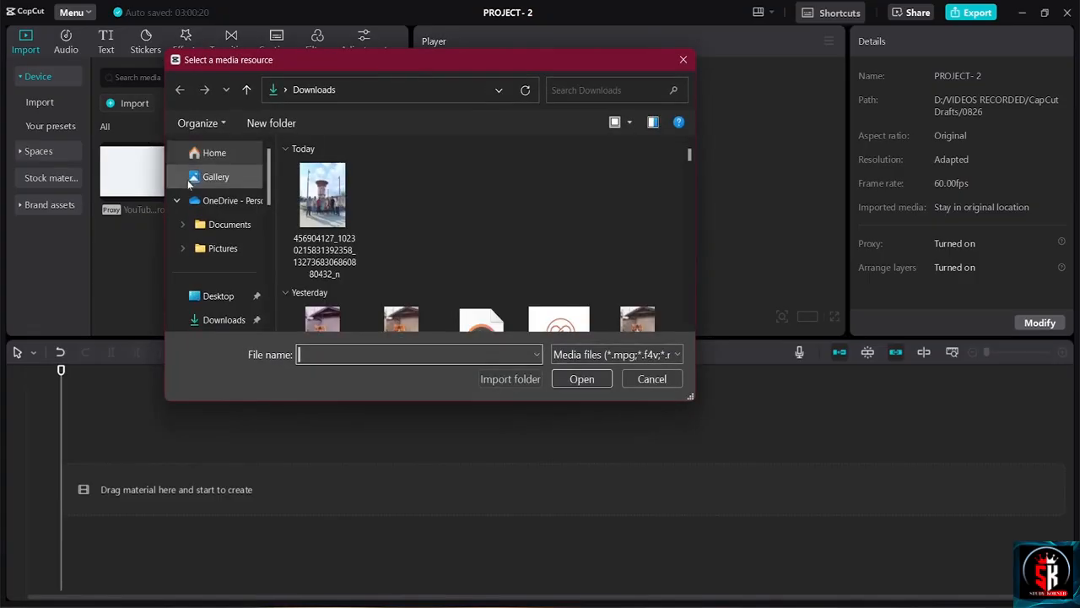
{"action": "left_click", "coordinate": [218, 320]}
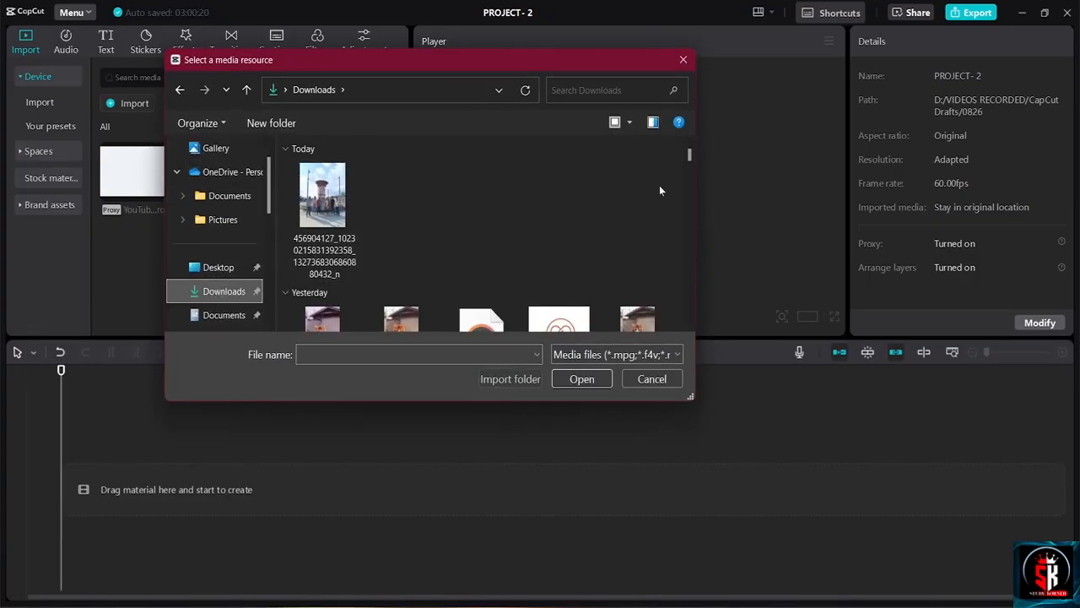
{"action": "left_click", "coordinate": [690, 327]}
{"action": "scroll", "coordinate": [569, 217], "scroll_direction": "down", "scroll_amount": 2}
{"action": "left_click", "coordinate": [482, 114]}
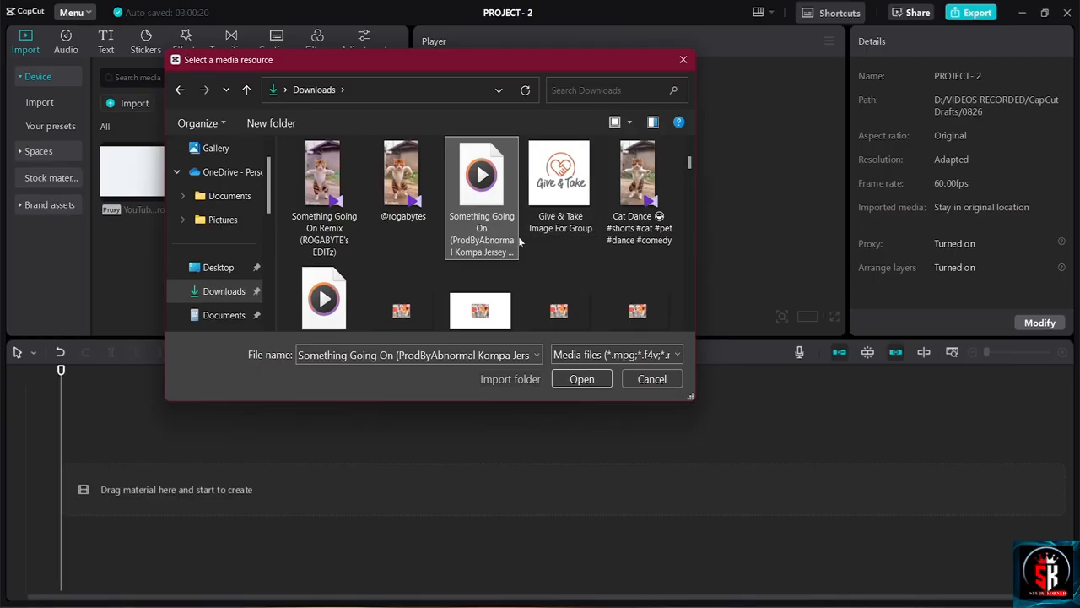
{"action": "left_click", "coordinate": [324, 300]}
{"action": "left_click", "coordinate": [581, 379]}
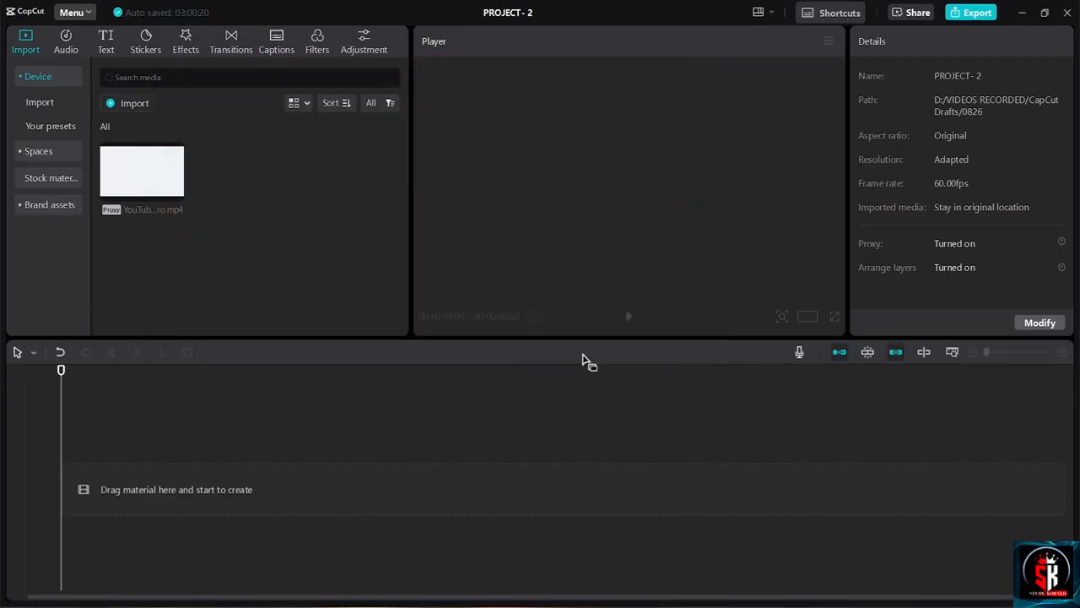
Preview the imported YouTube Marketing Intro.mp4 video and place it on the main track at the start of the timeline
{"action": "mouse_move", "coordinate": [222, 180]}
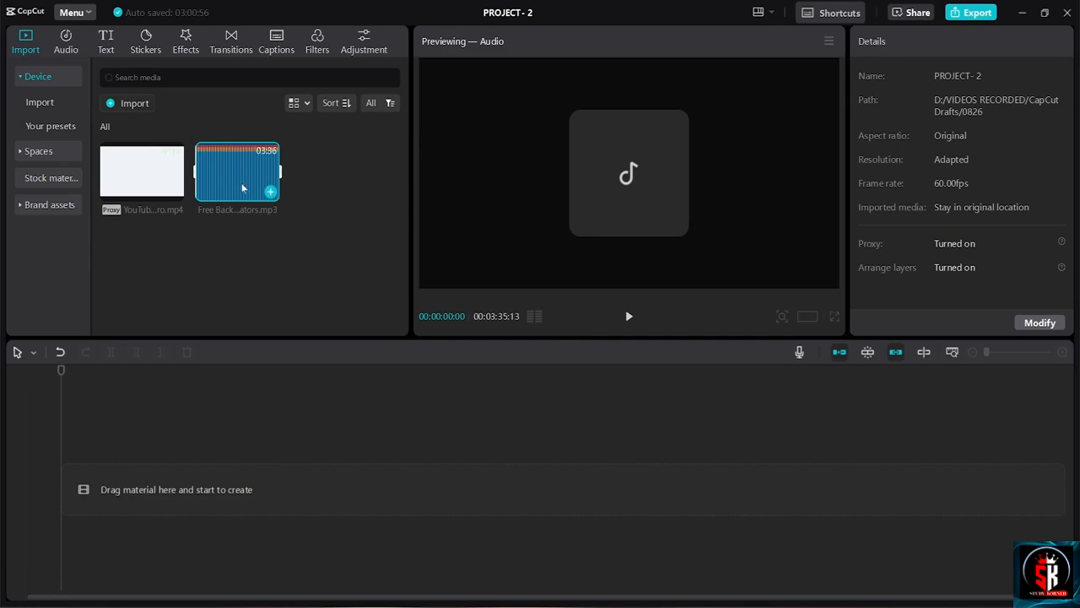
{"action": "left_click", "coordinate": [131, 189]}
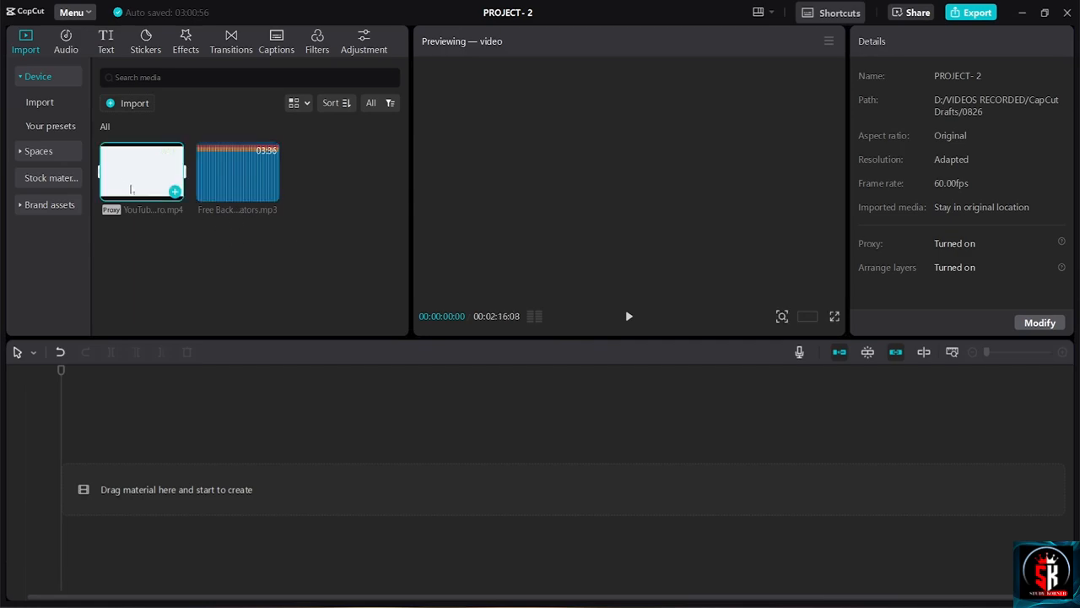
{"action": "key", "text": "space"}
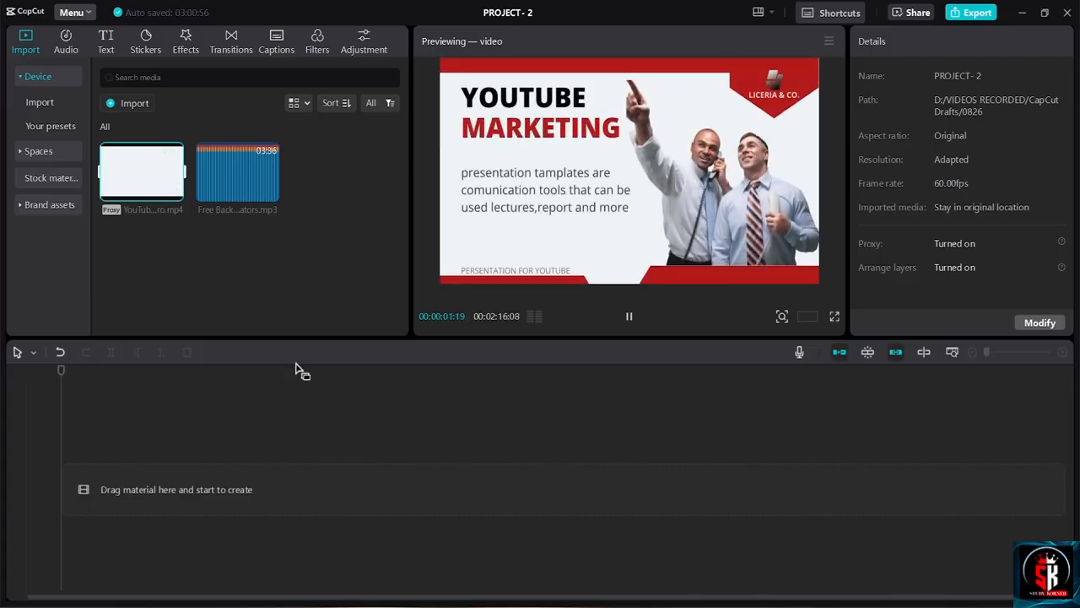
{"action": "left_click_drag", "start_coordinate": [136, 211], "coordinate": [91, 480]}
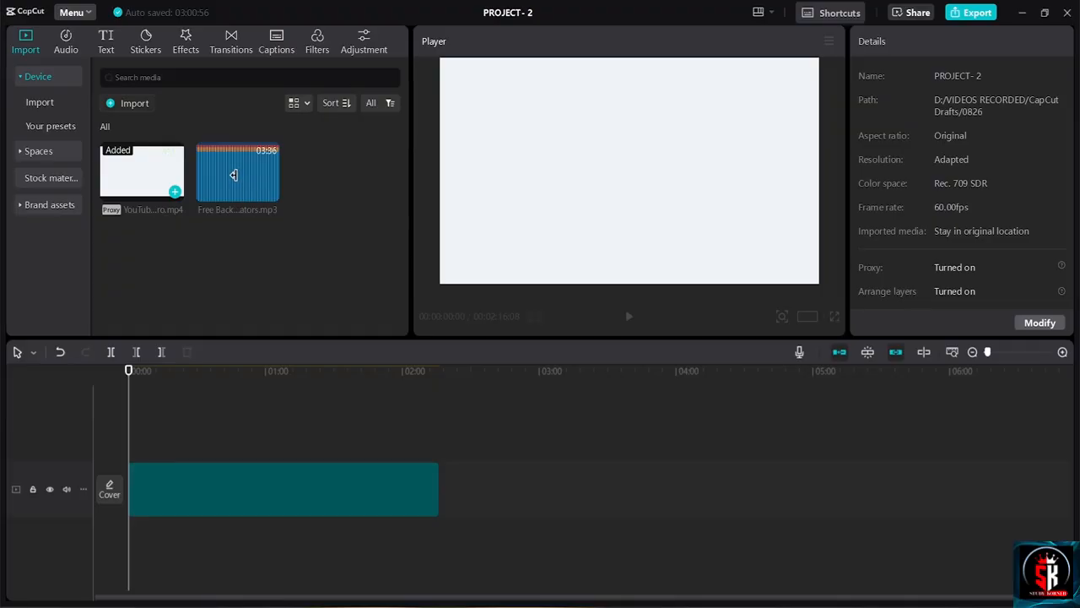
{"action": "left_click", "coordinate": [144, 507]}
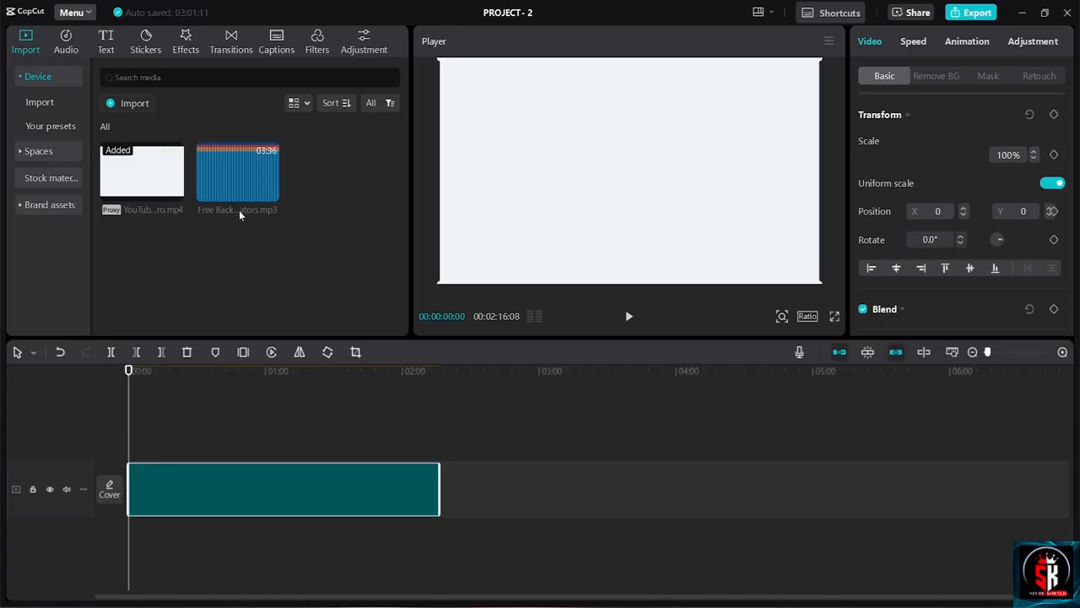
Preview the background music file and place it on an audio track beneath the video, starting at 00:00
{"action": "left_click", "coordinate": [235, 173]}
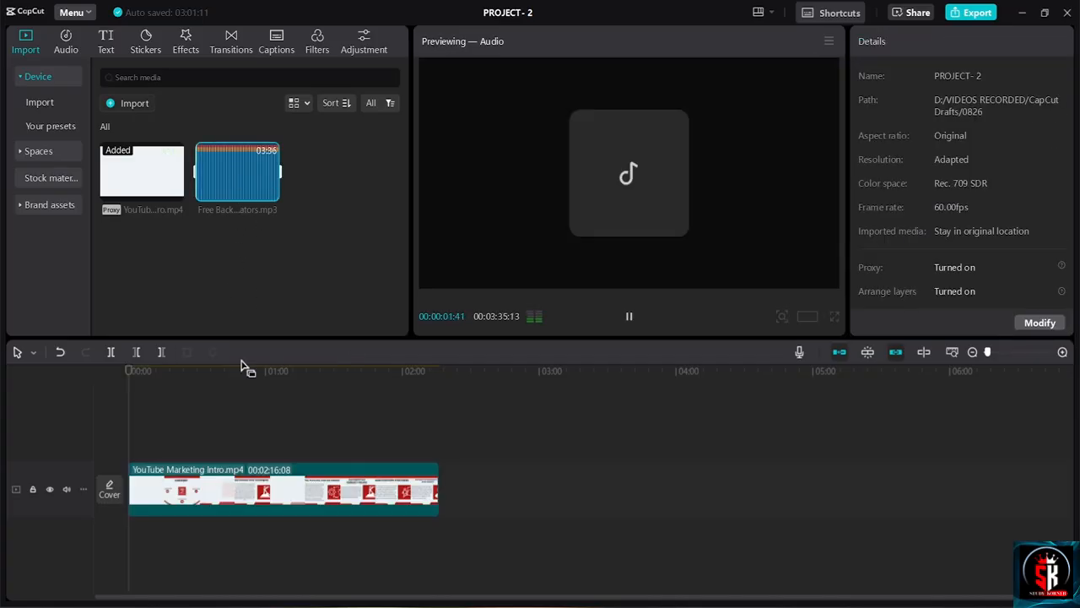
{"action": "right_click", "coordinate": [233, 179]}
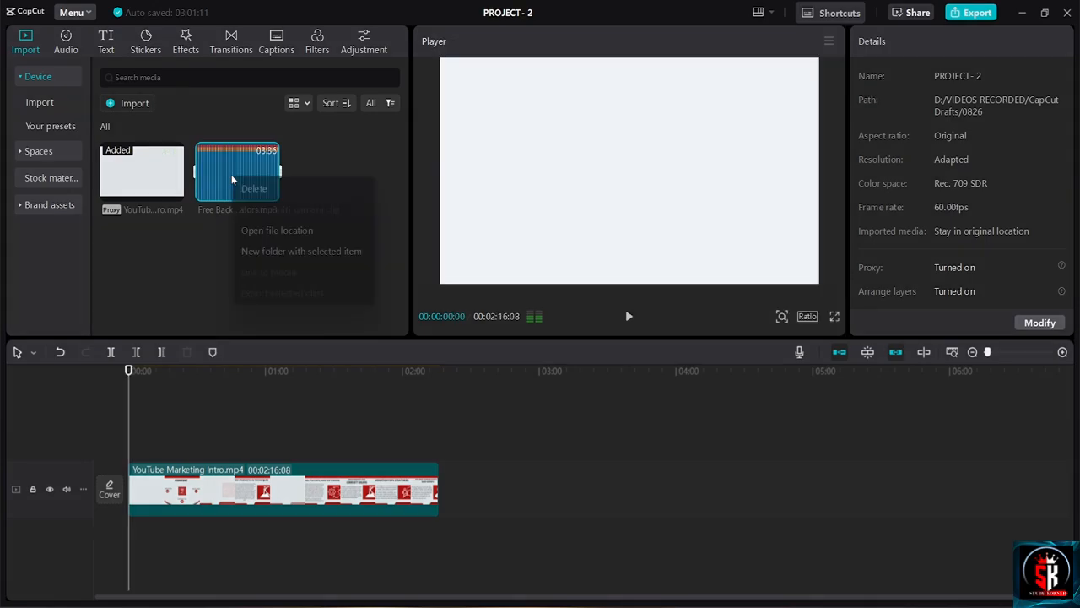
{"action": "left_click", "coordinate": [206, 234]}
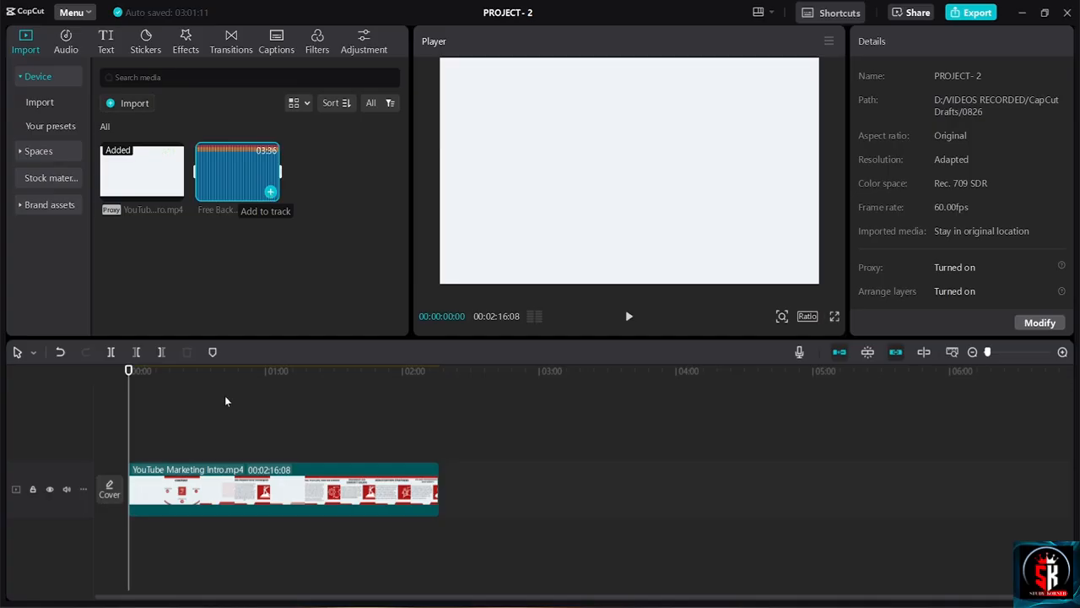
{"action": "left_click_drag", "start_coordinate": [224, 401], "coordinate": [193, 540]}
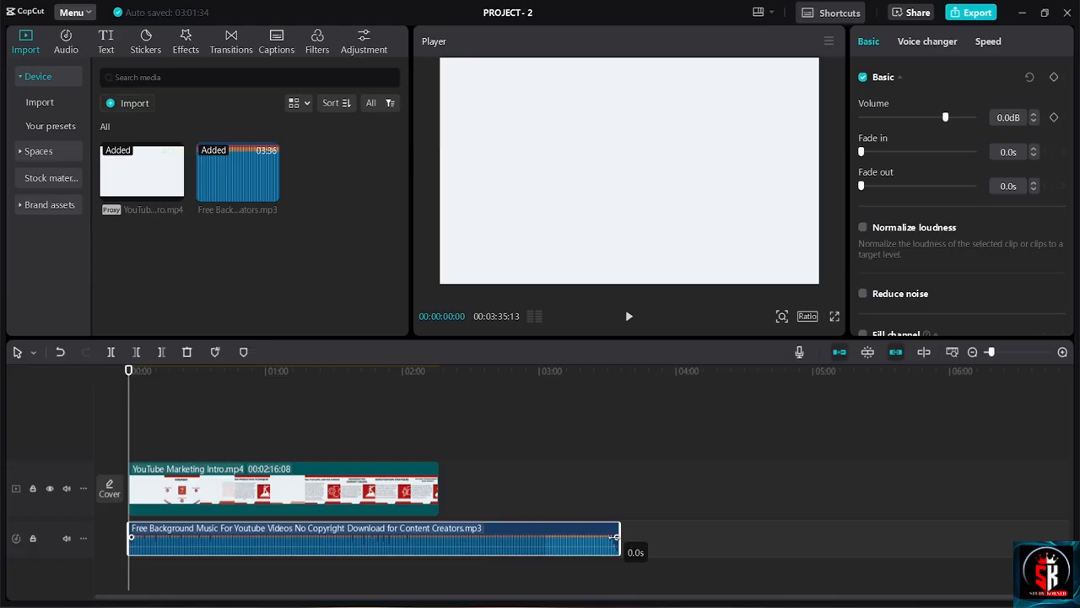
Give the background music a 10.0 s fade-out and trim its end to match the end of the video clip
{"action": "left_click_drag", "start_coordinate": [615, 537], "coordinate": [446, 537]}
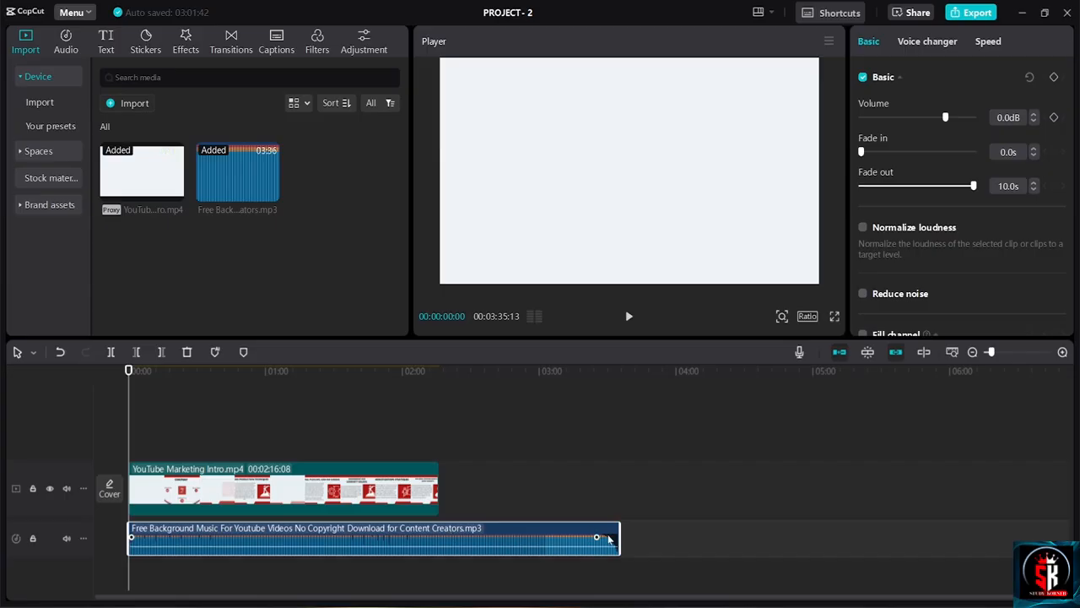
{"action": "left_click_drag", "start_coordinate": [619, 526], "coordinate": [436, 518]}
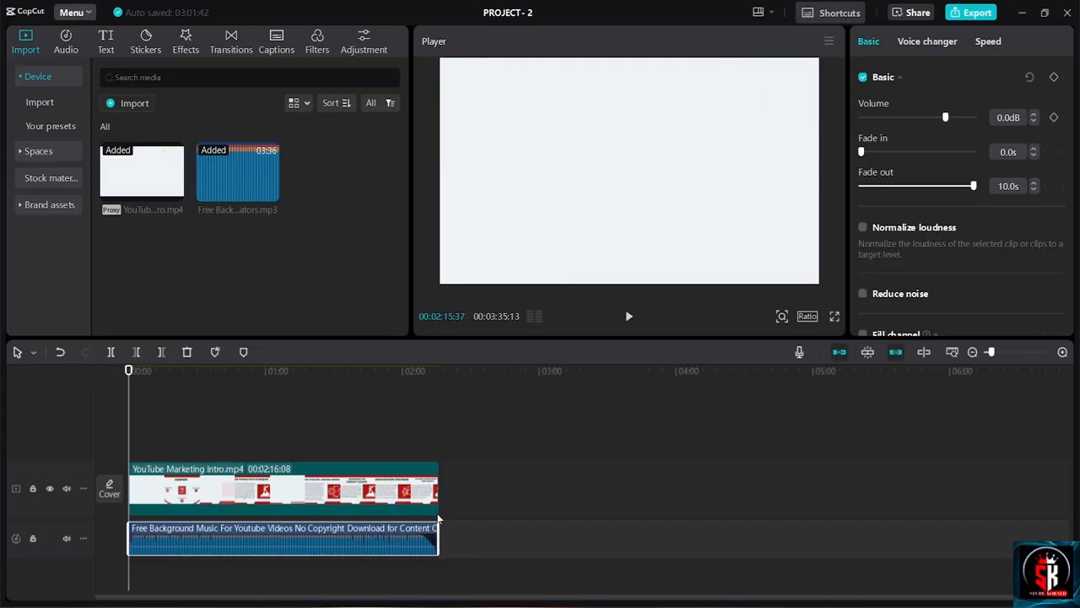
{"action": "left_click_drag", "start_coordinate": [433, 372], "coordinate": [439, 377]}
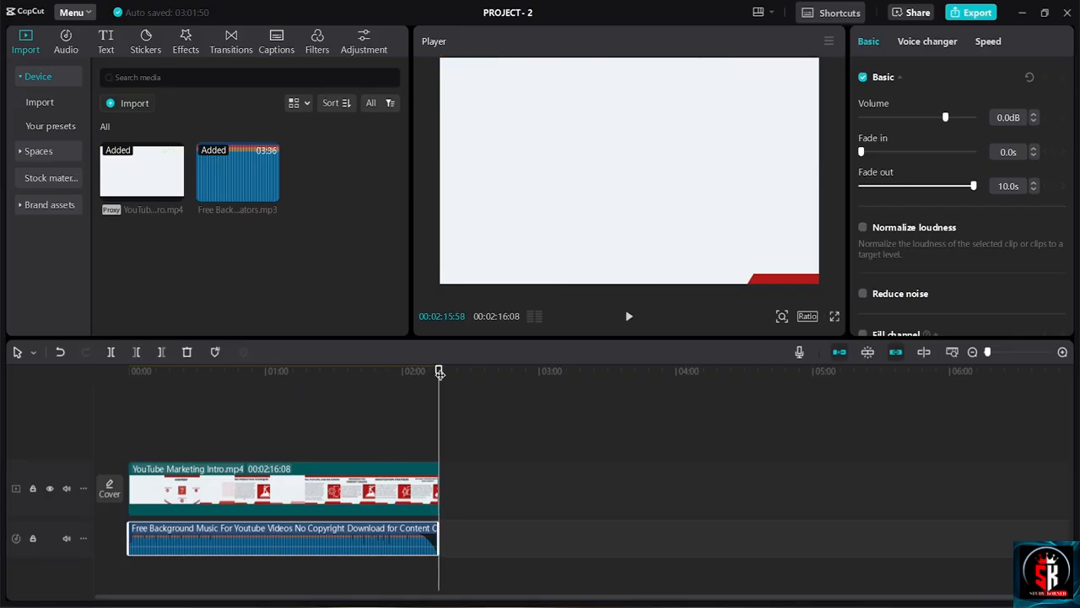
{"action": "left_click_drag", "start_coordinate": [439, 373], "coordinate": [88, 372]}
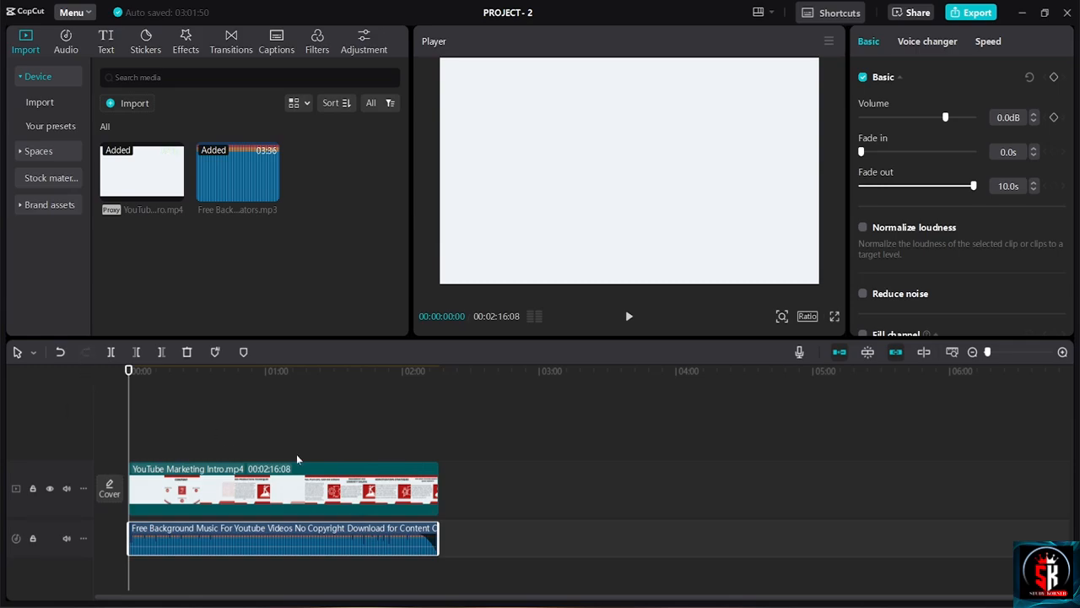
Turn on Normalize loudness for the background music clip and review its remaining basic audio options
{"action": "mouse_move", "coordinate": [254, 547]}
{"action": "left_click", "coordinate": [864, 228]}
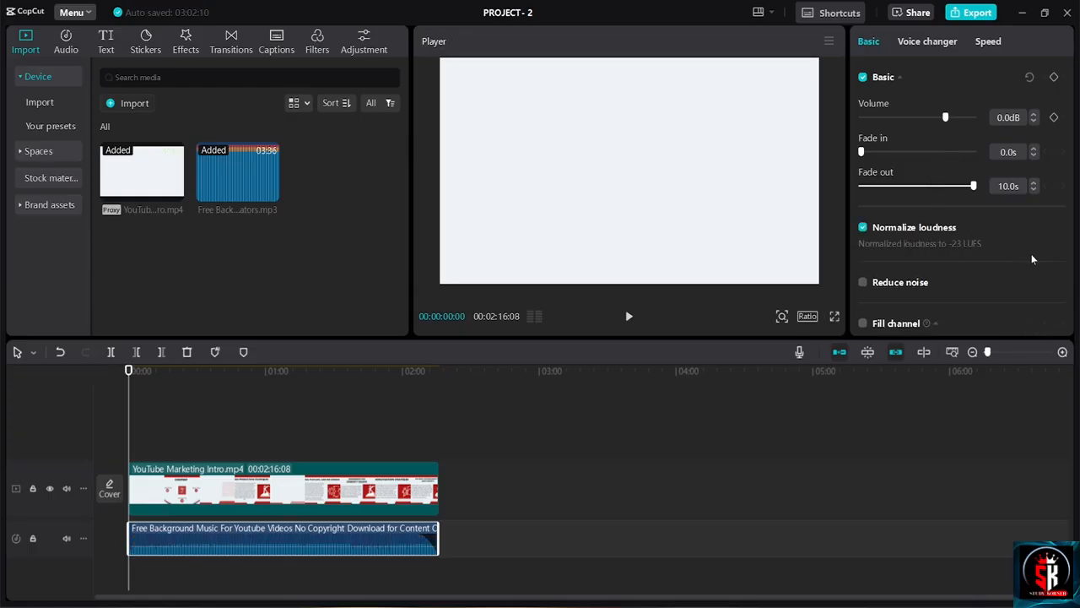
{"action": "scroll", "coordinate": [1068, 161], "scroll_direction": "down", "scroll_amount": 1}
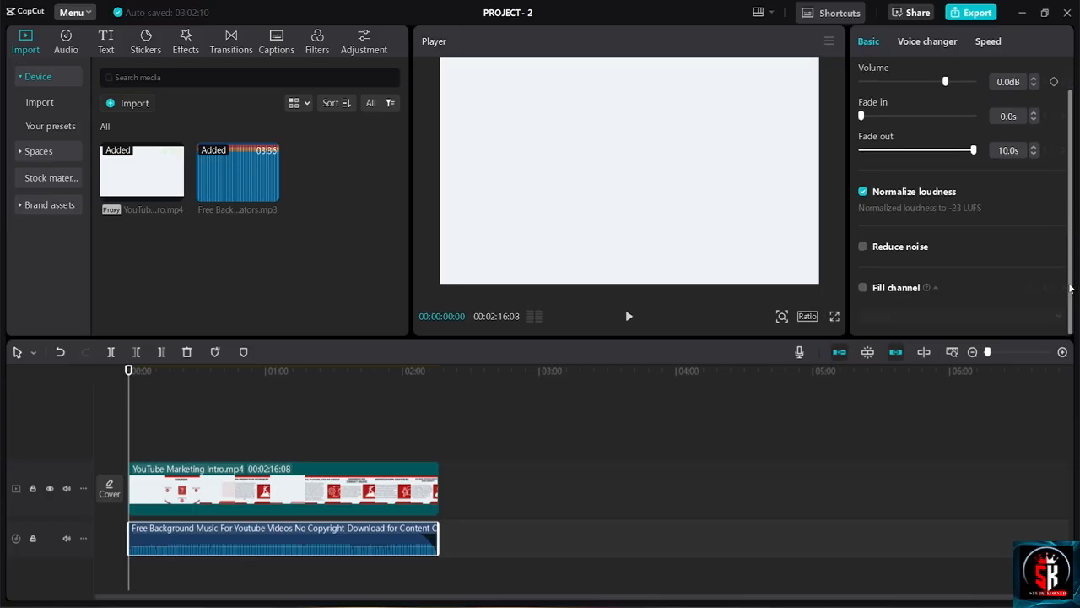
{"action": "scroll", "coordinate": [1068, 160], "scroll_direction": "up", "scroll_amount": 1}
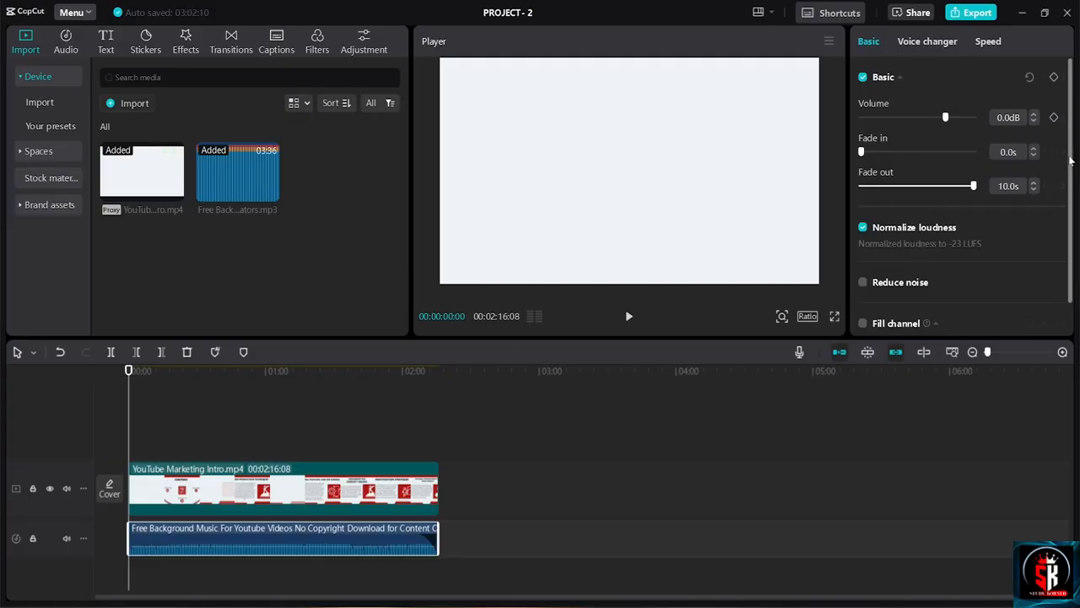
{"action": "scroll", "coordinate": [1063, 229], "scroll_direction": "down", "scroll_amount": 1}
{"action": "scroll", "coordinate": [1061, 245], "scroll_direction": "up", "scroll_amount": 1}
Set the background music clip's fade-in to 10.0 s
{"action": "left_click", "coordinate": [926, 41]}
{"action": "left_click", "coordinate": [874, 42]}
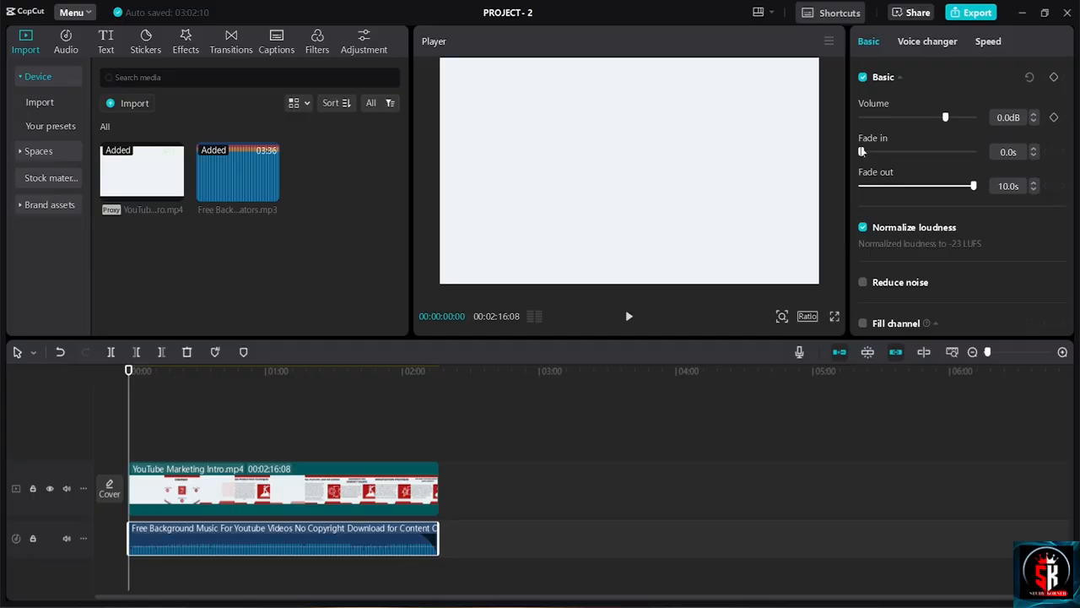
{"action": "left_click_drag", "start_coordinate": [874, 151], "coordinate": [943, 155]}
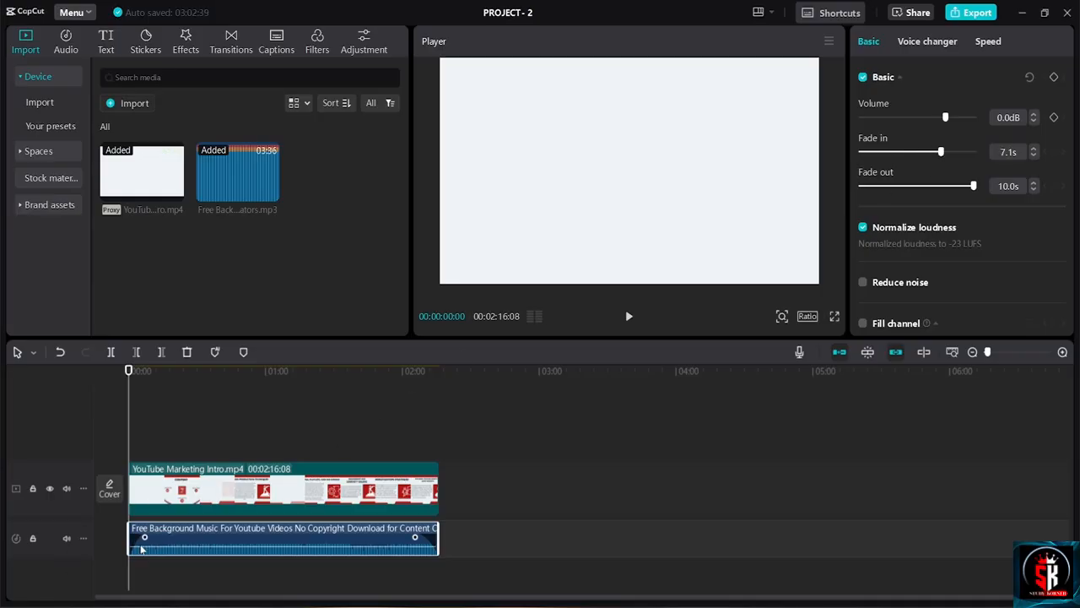
{"action": "left_click_drag", "start_coordinate": [145, 538], "coordinate": [171, 540]}
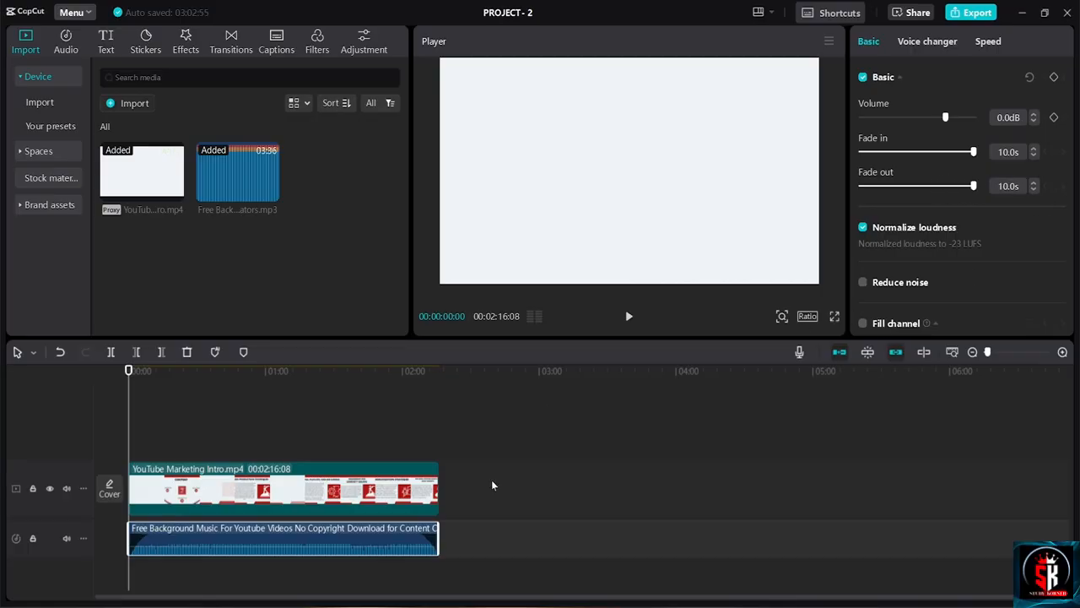
Try the Fade In entrance animation on the video clip and replace it with Zoom 2
{"action": "left_click", "coordinate": [135, 489]}
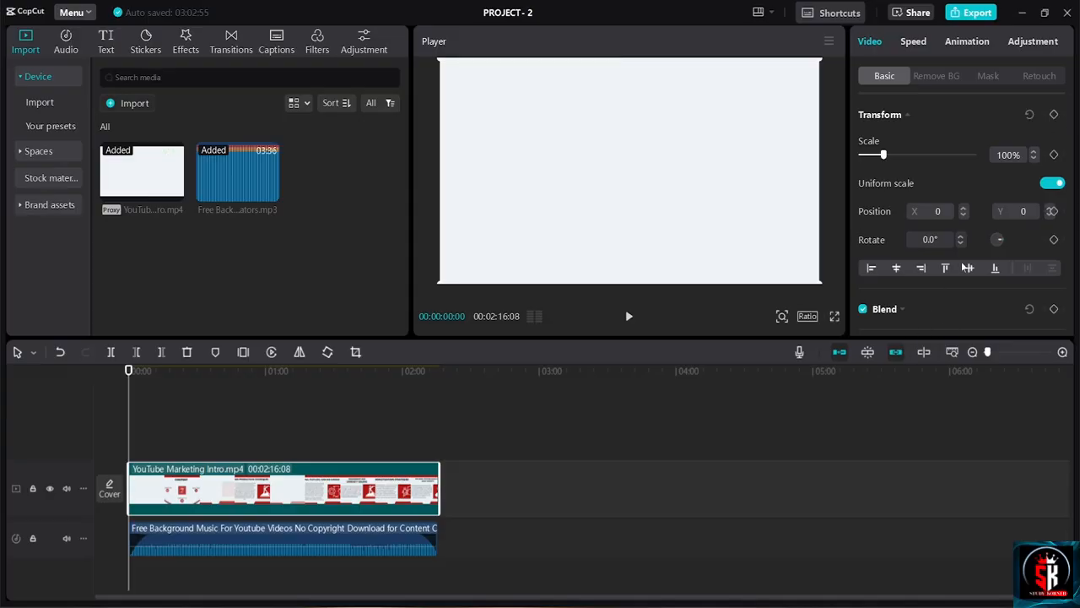
{"action": "left_click_drag", "start_coordinate": [1072, 109], "coordinate": [1074, 245]}
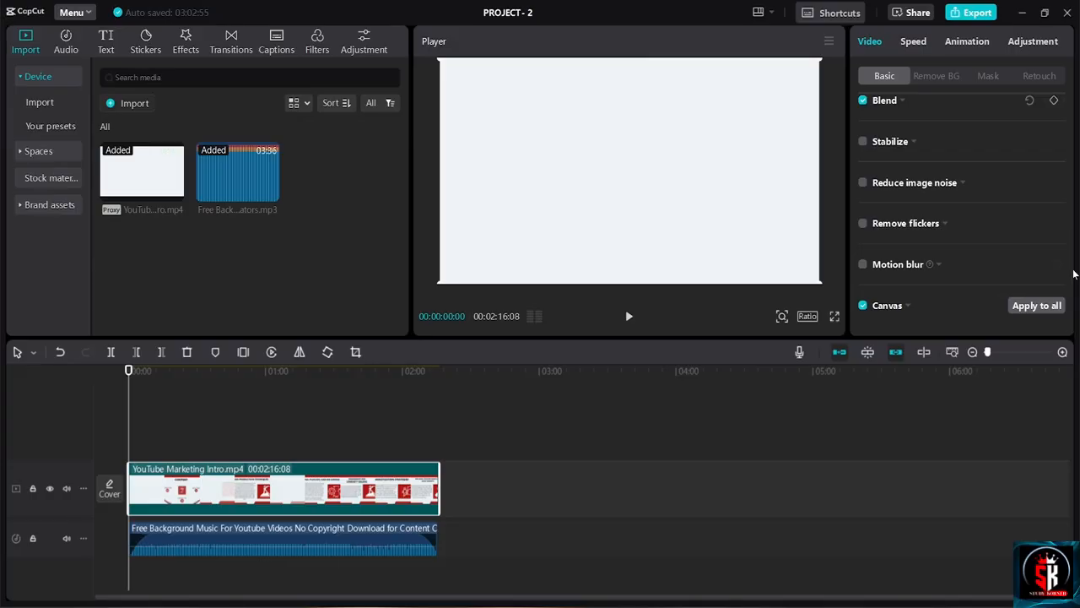
{"action": "scroll", "coordinate": [1013, 108], "scroll_direction": "up", "scroll_amount": 5}
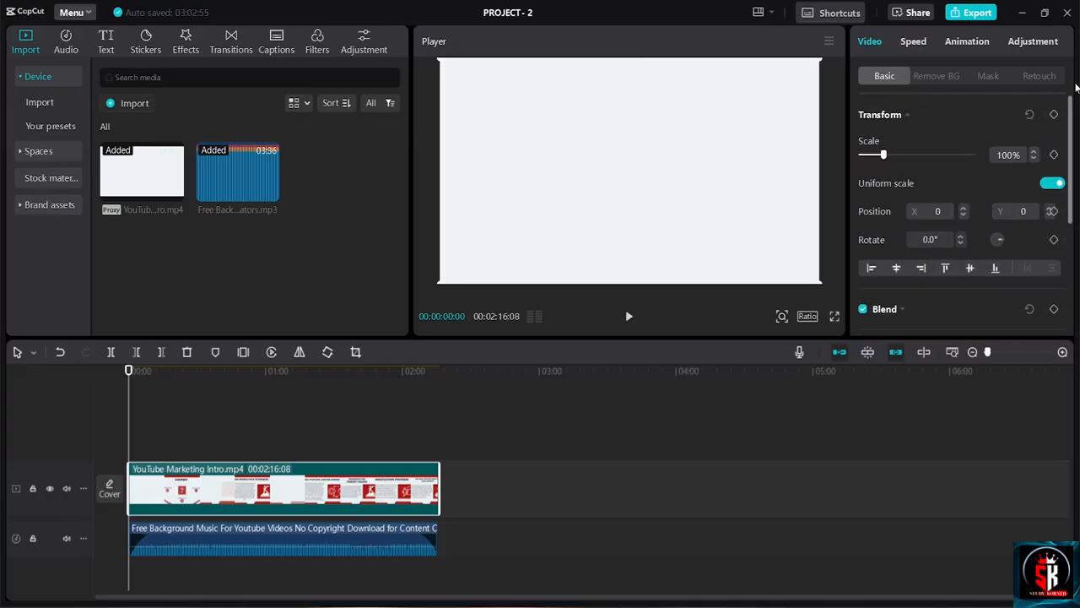
{"action": "left_click", "coordinate": [978, 40]}
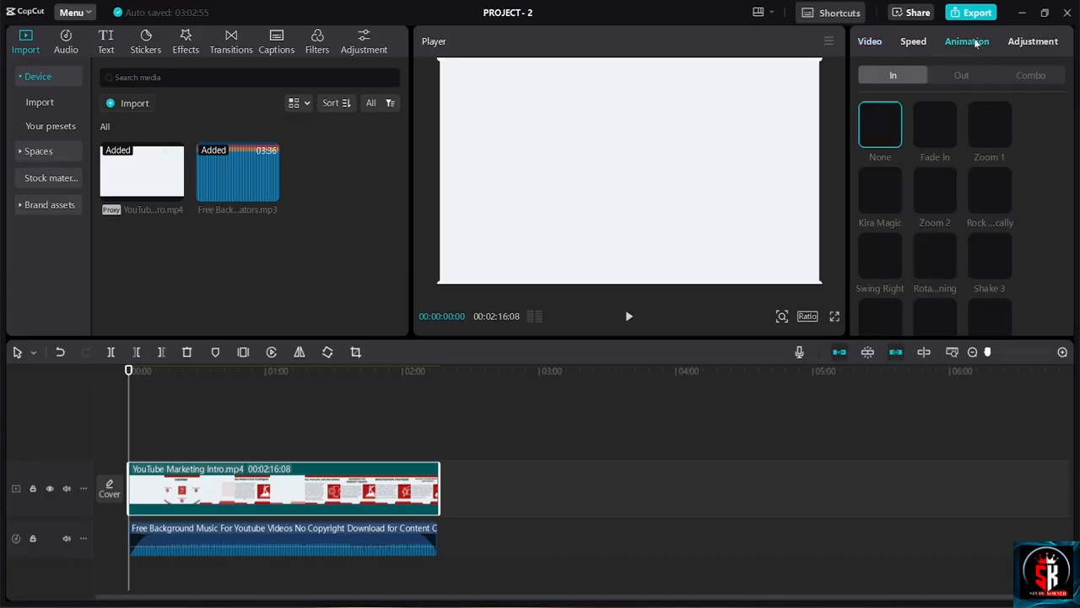
{"action": "left_click", "coordinate": [943, 134]}
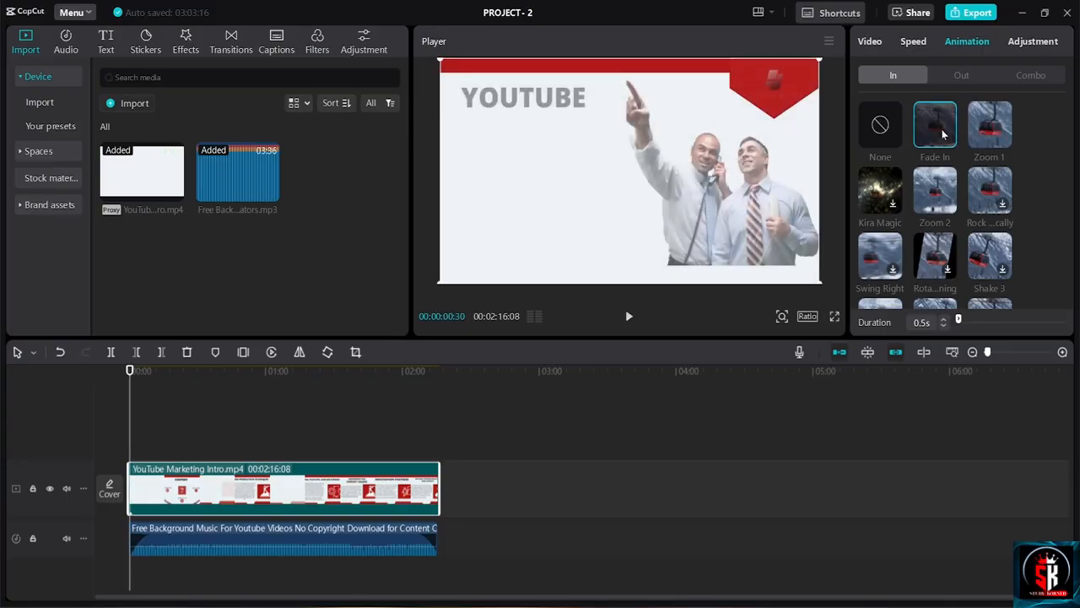
{"action": "left_click", "coordinate": [943, 133]}
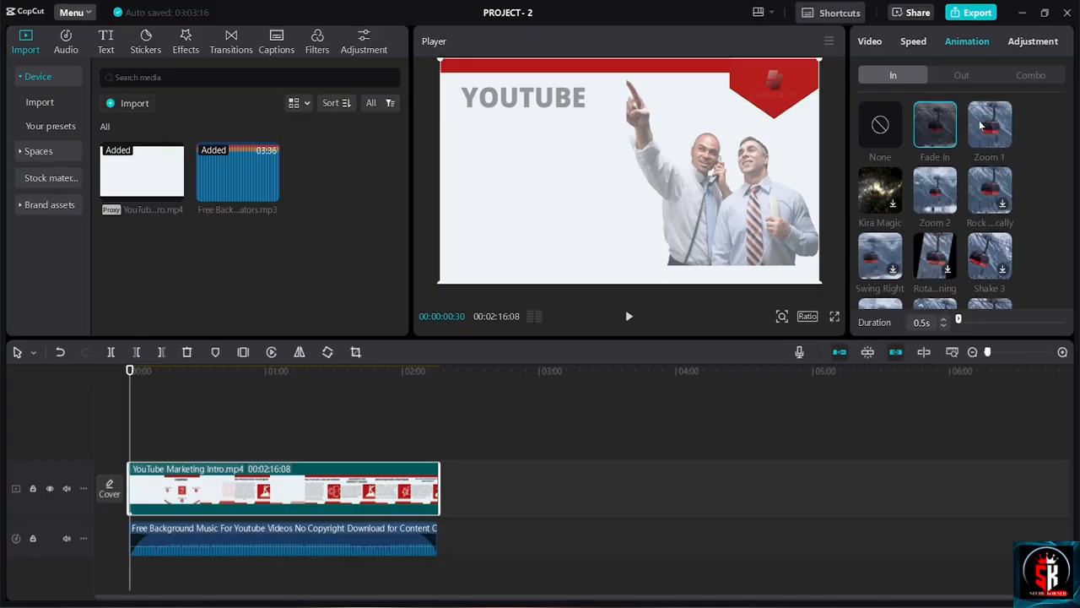
{"action": "left_click", "coordinate": [937, 201]}
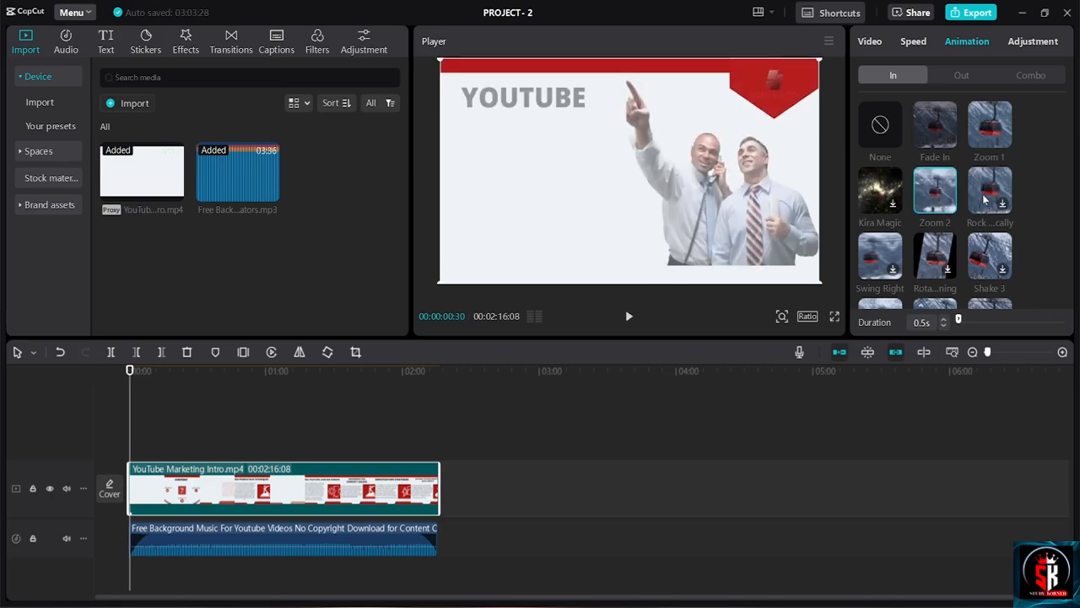
Change the video clip's entrance animation to Zoom 1
{"action": "left_click", "coordinate": [992, 131]}
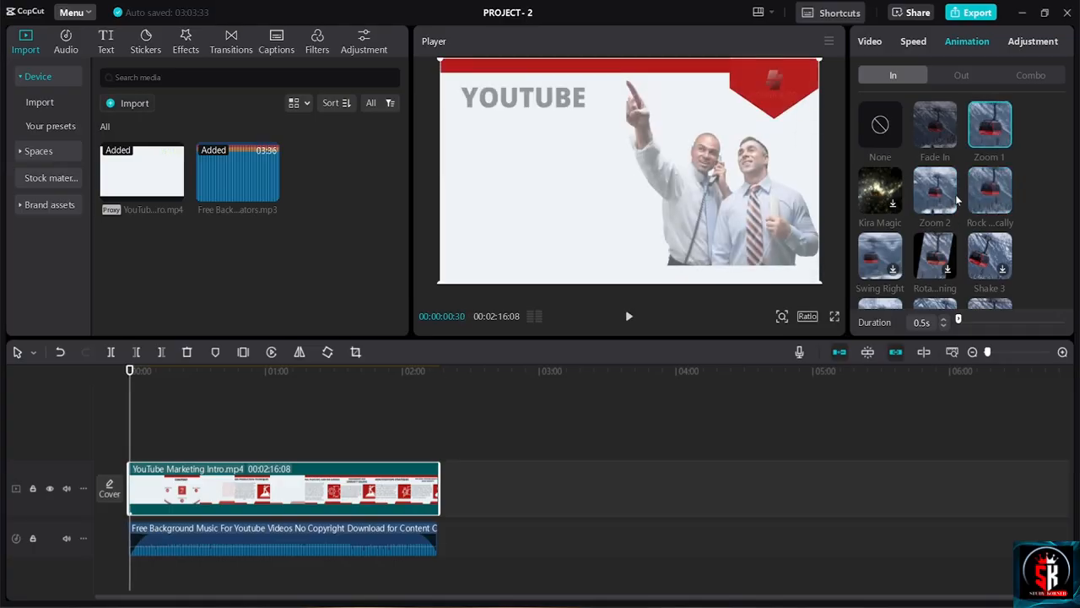
{"action": "left_click", "coordinate": [998, 128]}
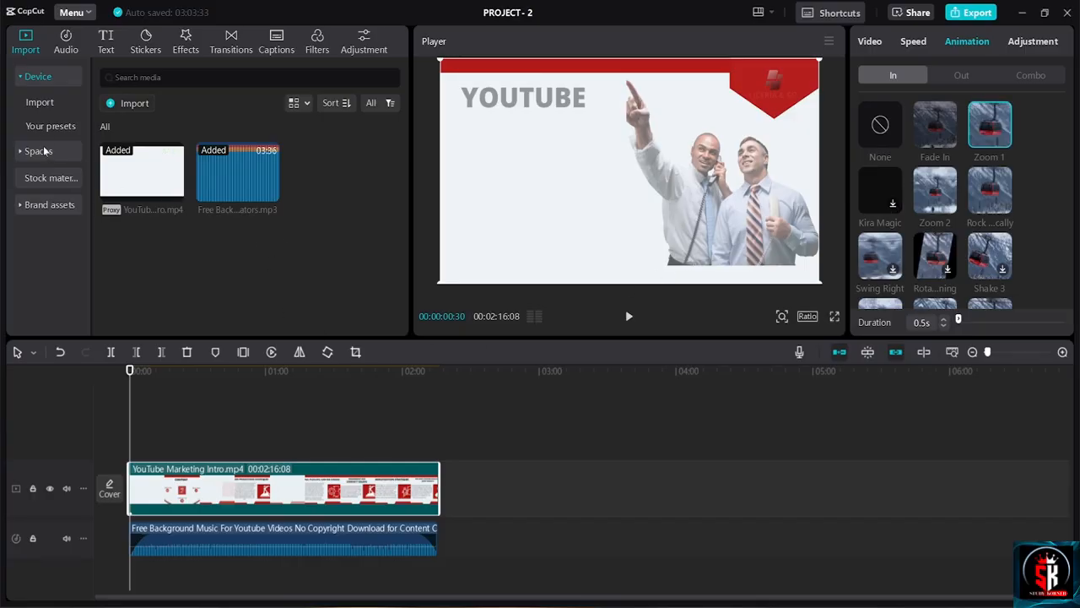
Preview the default text style and look through the trending text effects
{"action": "left_click", "coordinate": [107, 40]}
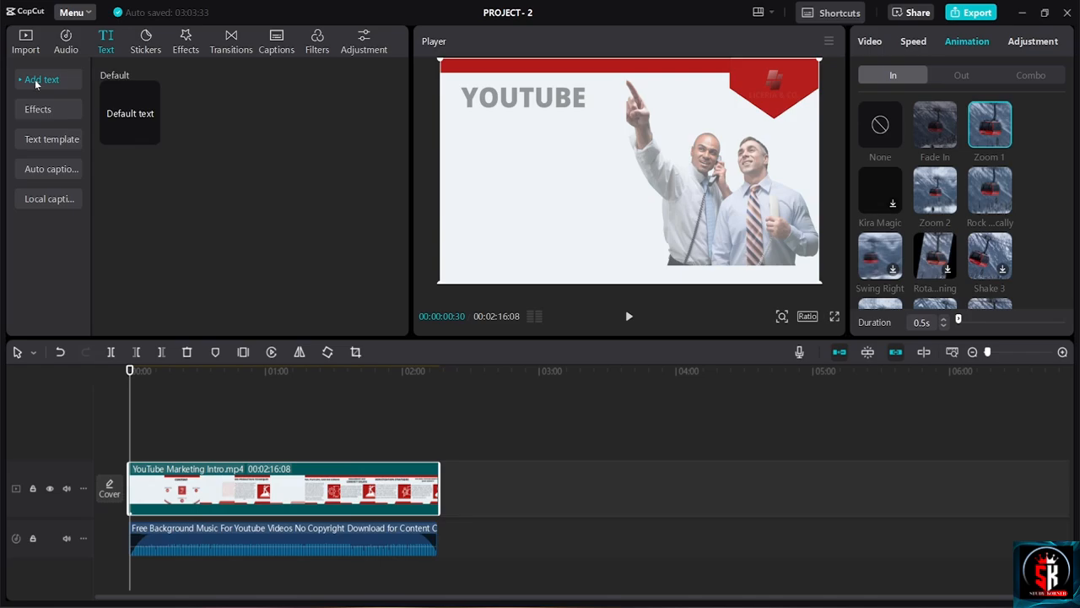
{"action": "mouse_move", "coordinate": [124, 101]}
{"action": "left_click", "coordinate": [125, 115]}
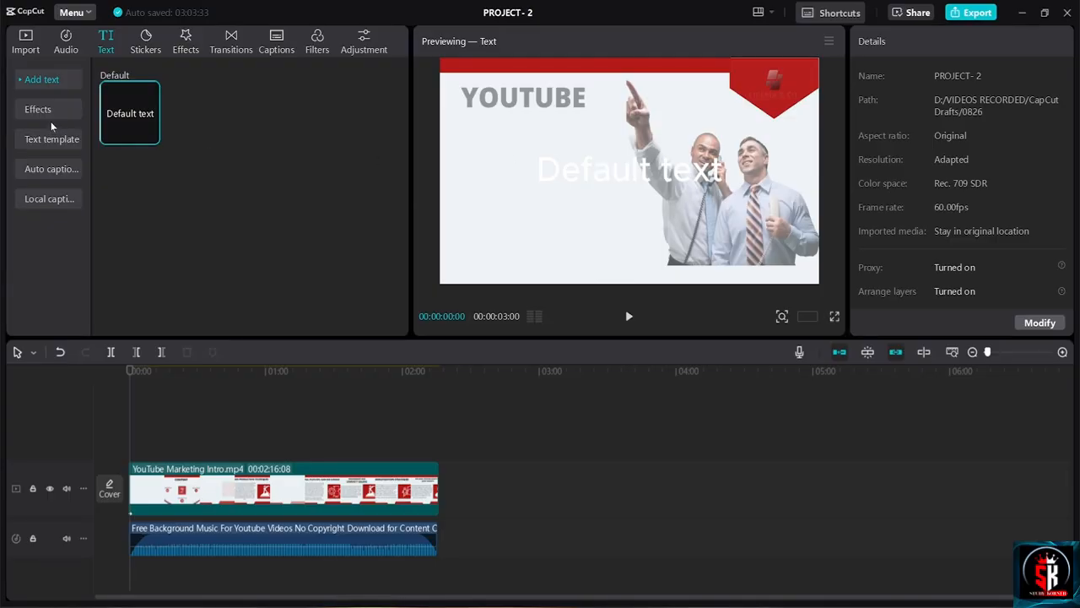
{"action": "mouse_move", "coordinate": [149, 135]}
{"action": "left_click", "coordinate": [51, 109]}
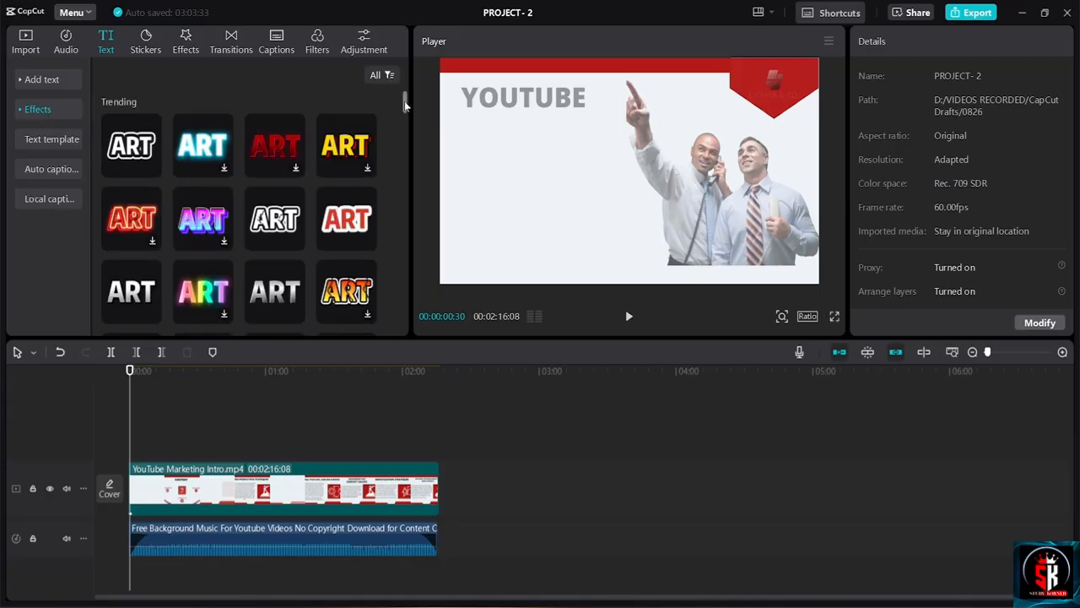
{"action": "left_click_drag", "start_coordinate": [405, 103], "coordinate": [410, 72]}
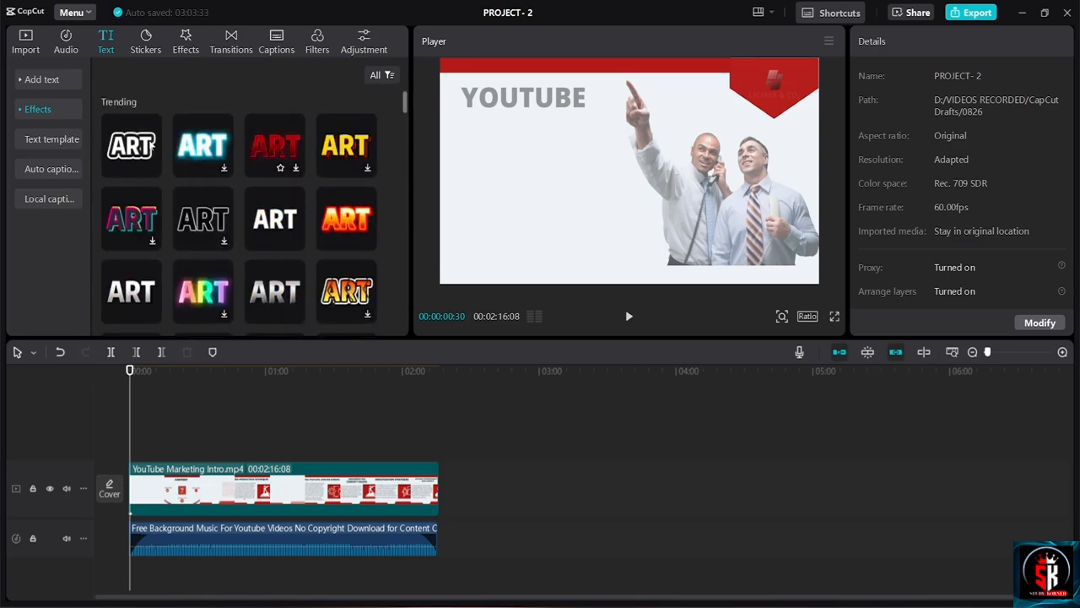
Preview the Subscribe Me, THANKS, SECOND ROUND and TITLES text templates and browse the rest of the trending templates
{"action": "left_click", "coordinate": [34, 140]}
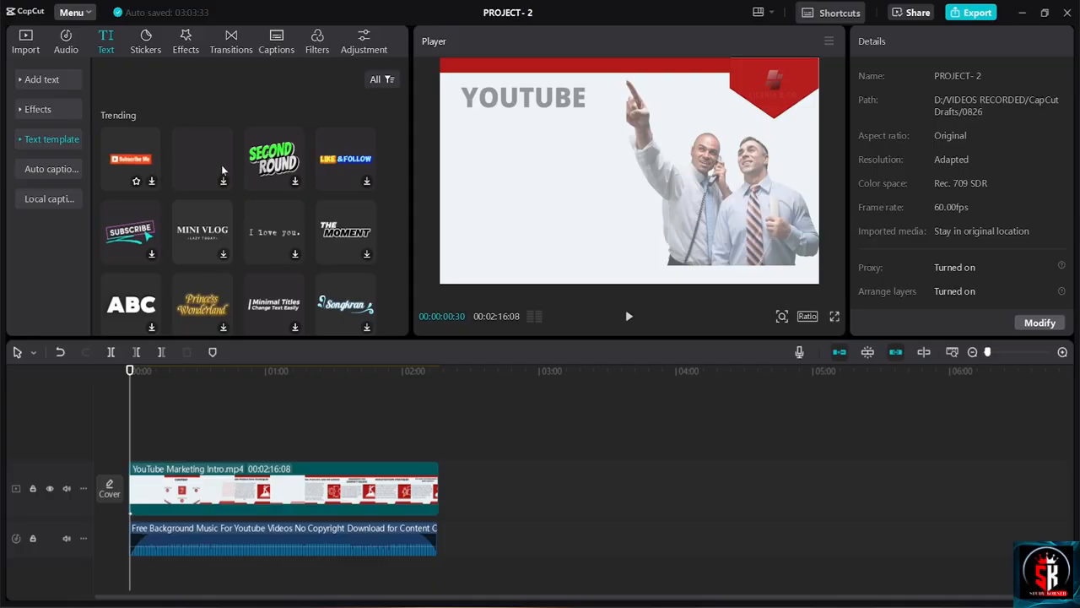
{"action": "left_click", "coordinate": [130, 162]}
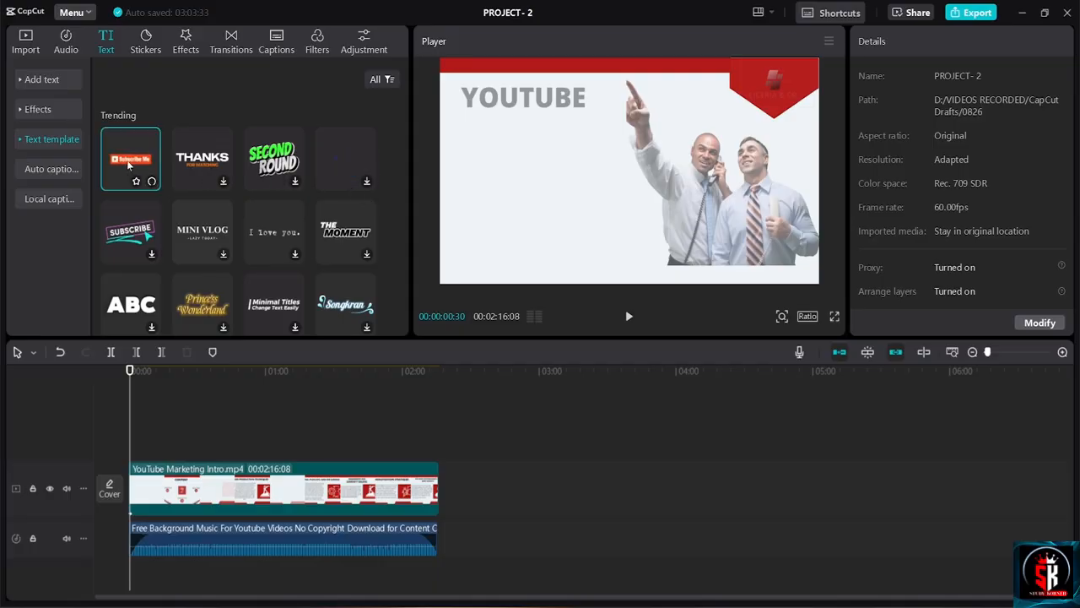
{"action": "left_click", "coordinate": [182, 154]}
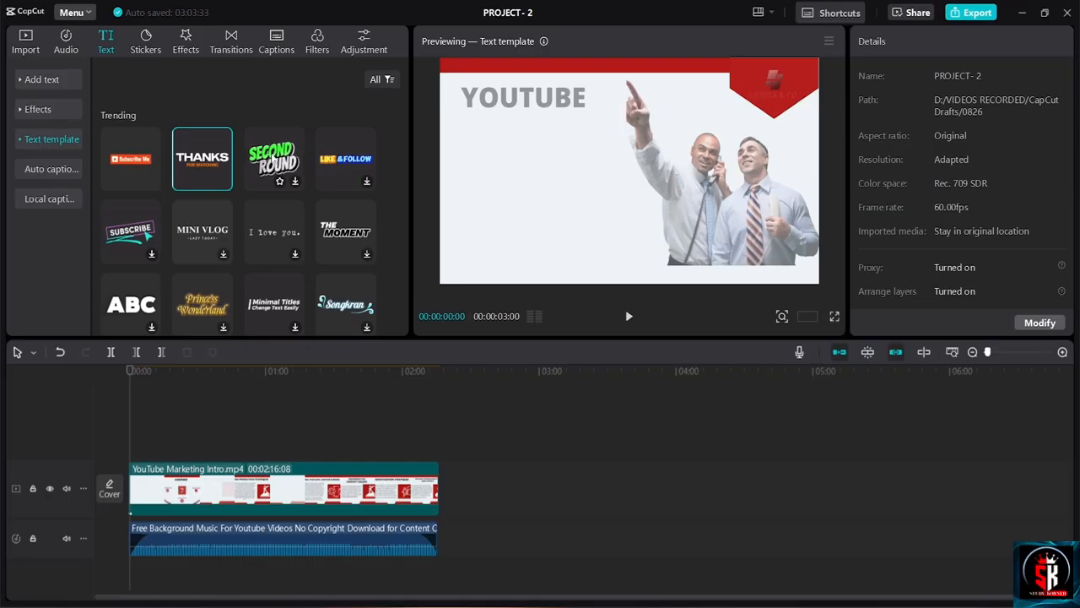
{"action": "left_click", "coordinate": [285, 159]}
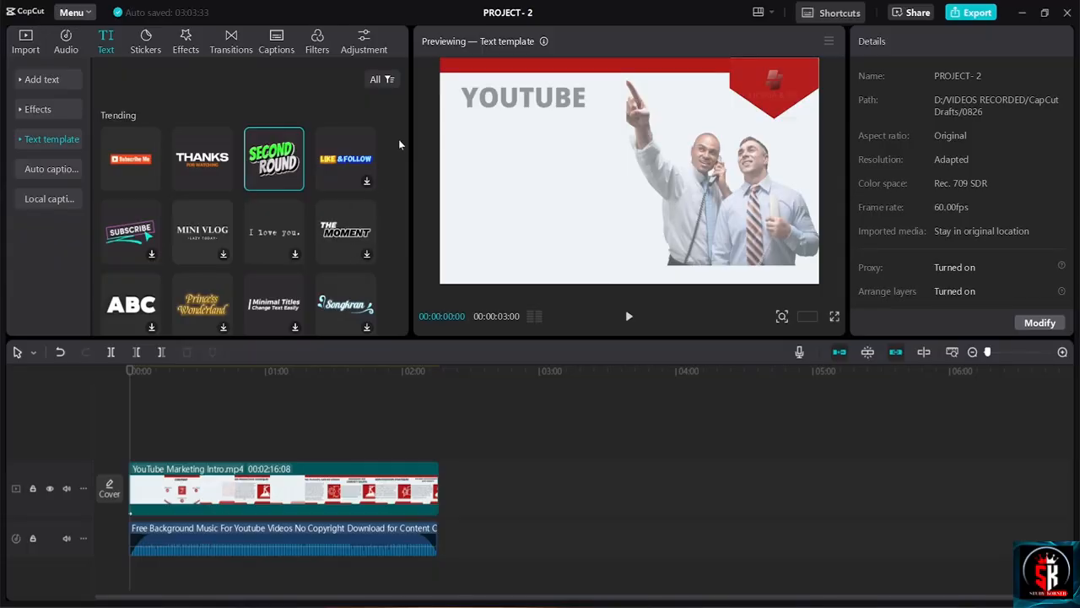
{"action": "scroll", "coordinate": [399, 148], "scroll_direction": "down", "scroll_amount": 5}
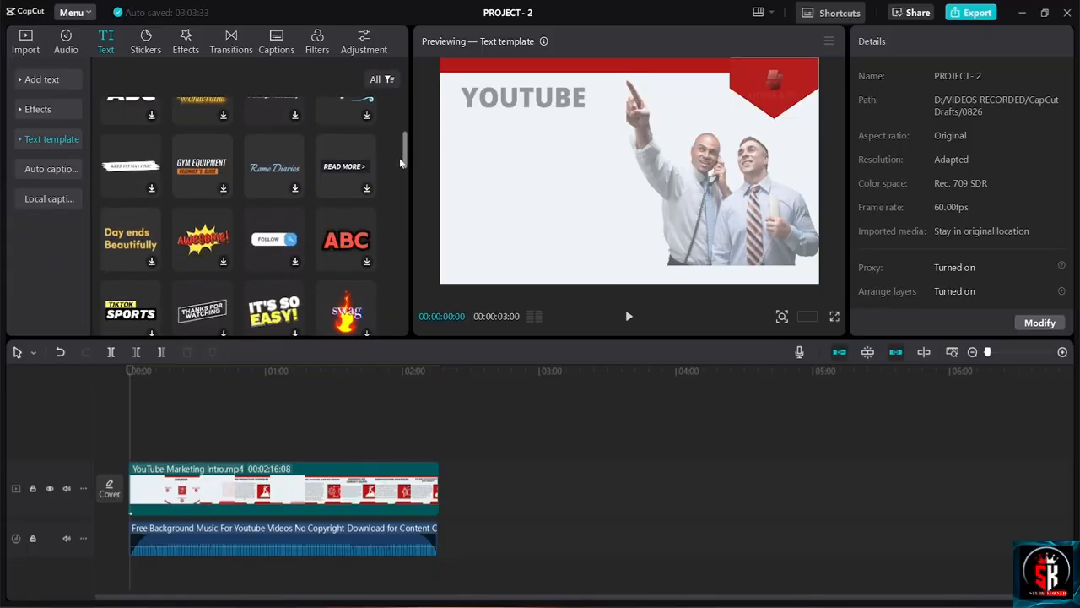
{"action": "scroll", "coordinate": [402, 163], "scroll_direction": "down", "scroll_amount": 1}
{"action": "left_click_drag", "start_coordinate": [402, 163], "coordinate": [402, 187]}
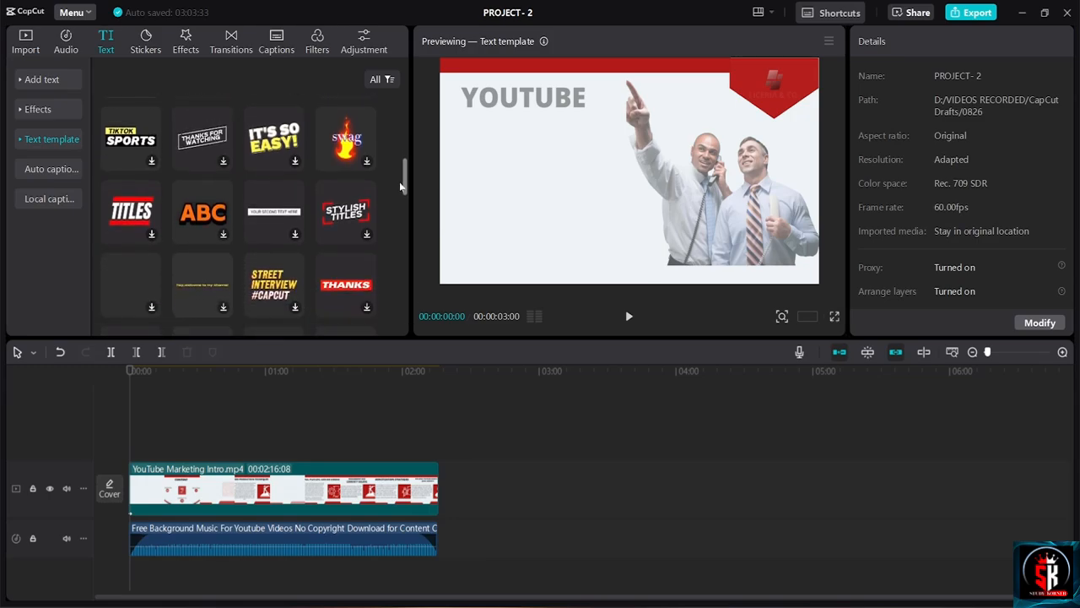
{"action": "left_click", "coordinate": [131, 211]}
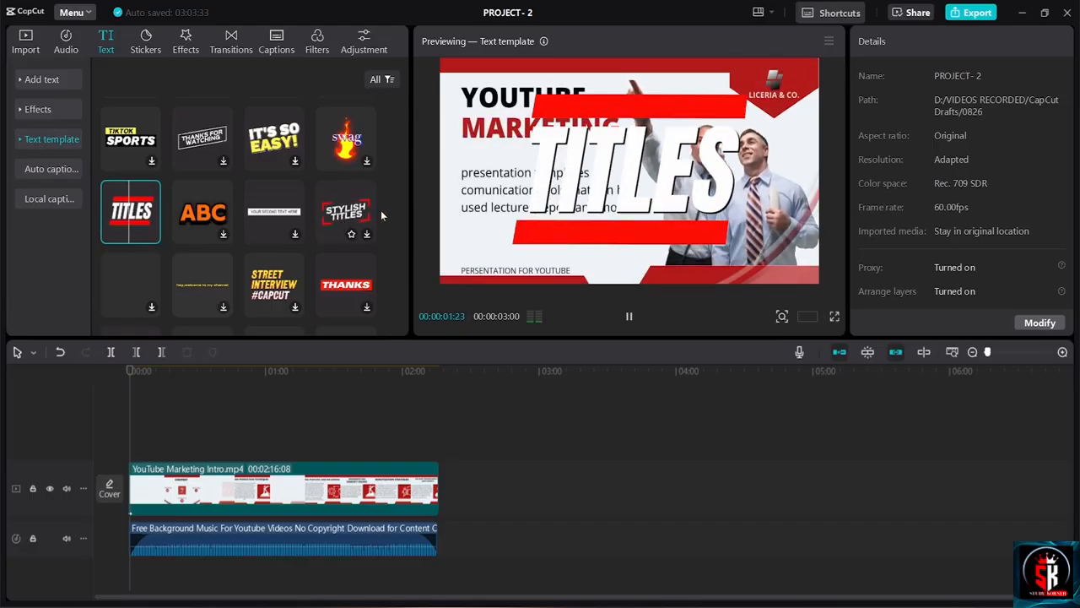
{"action": "scroll", "coordinate": [354, 189], "scroll_direction": "down", "scroll_amount": 4}
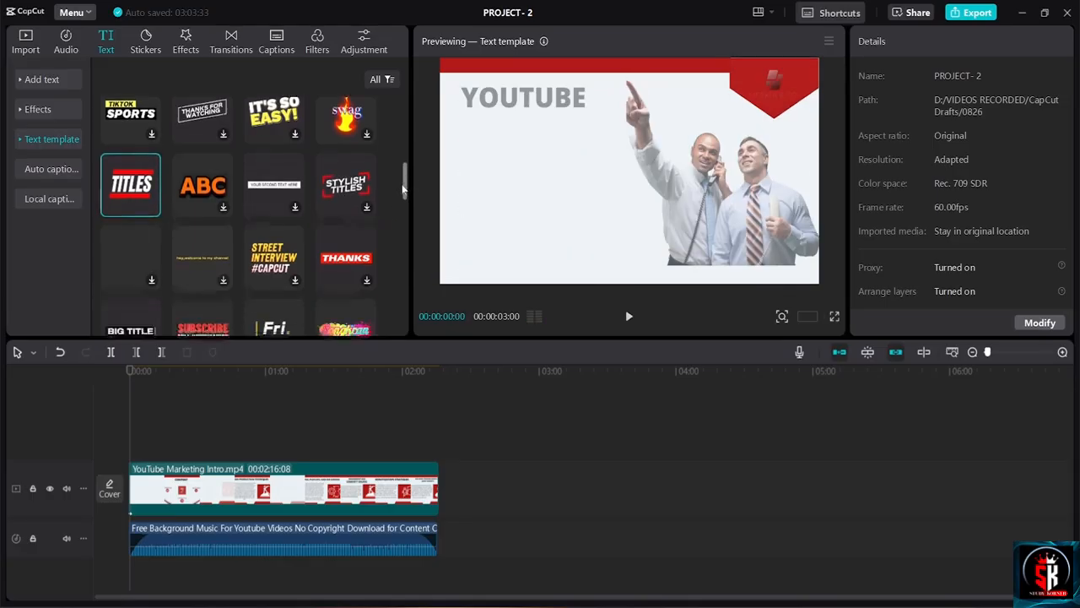
{"action": "scroll", "coordinate": [354, 189], "scroll_direction": "up", "scroll_amount": 2}
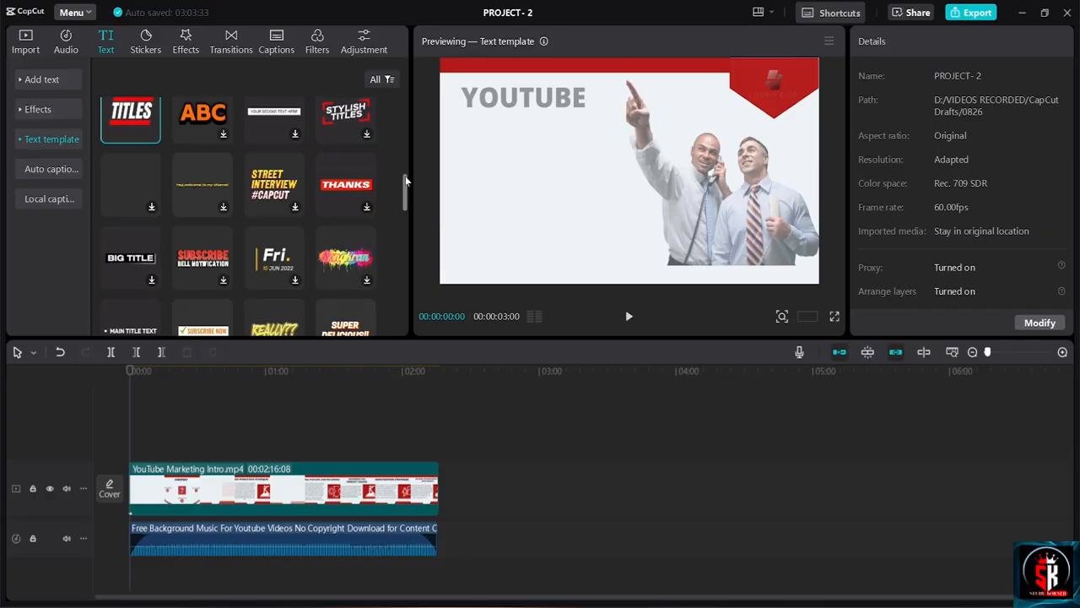
{"action": "left_click_drag", "start_coordinate": [404, 179], "coordinate": [407, 250]}
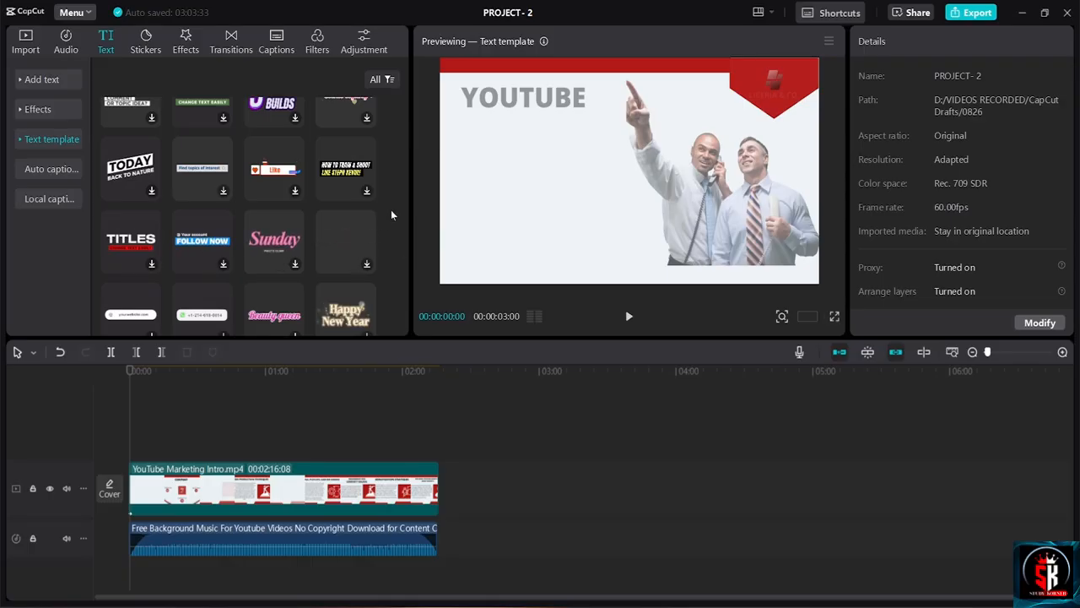
{"action": "left_click_drag", "start_coordinate": [406, 238], "coordinate": [406, 255]}
{"action": "scroll", "coordinate": [408, 255], "scroll_direction": "down", "scroll_amount": 1}
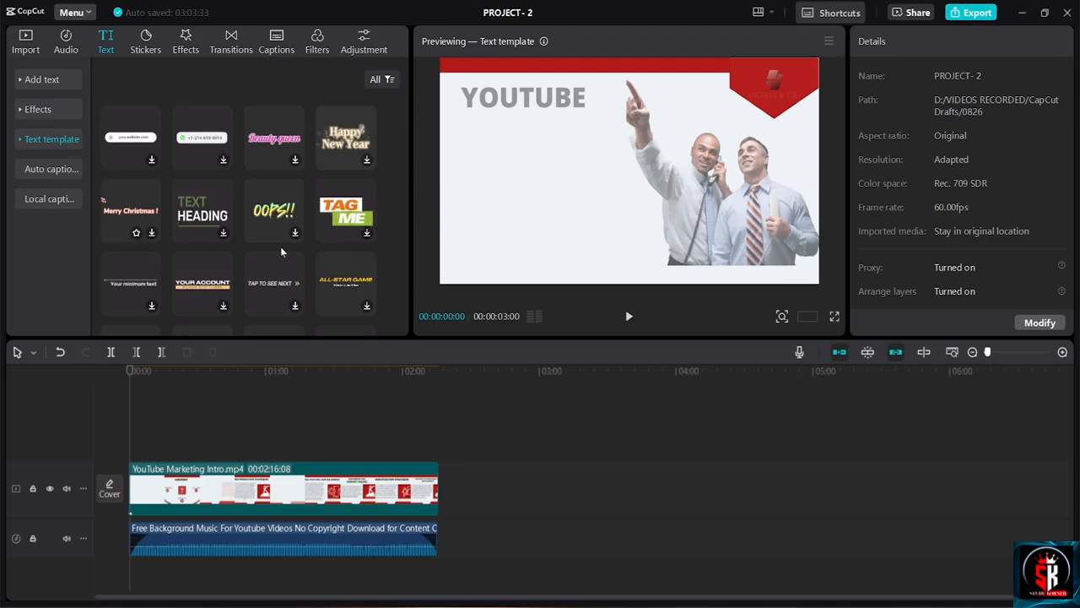
{"action": "left_click_drag", "start_coordinate": [405, 277], "coordinate": [376, 99]}
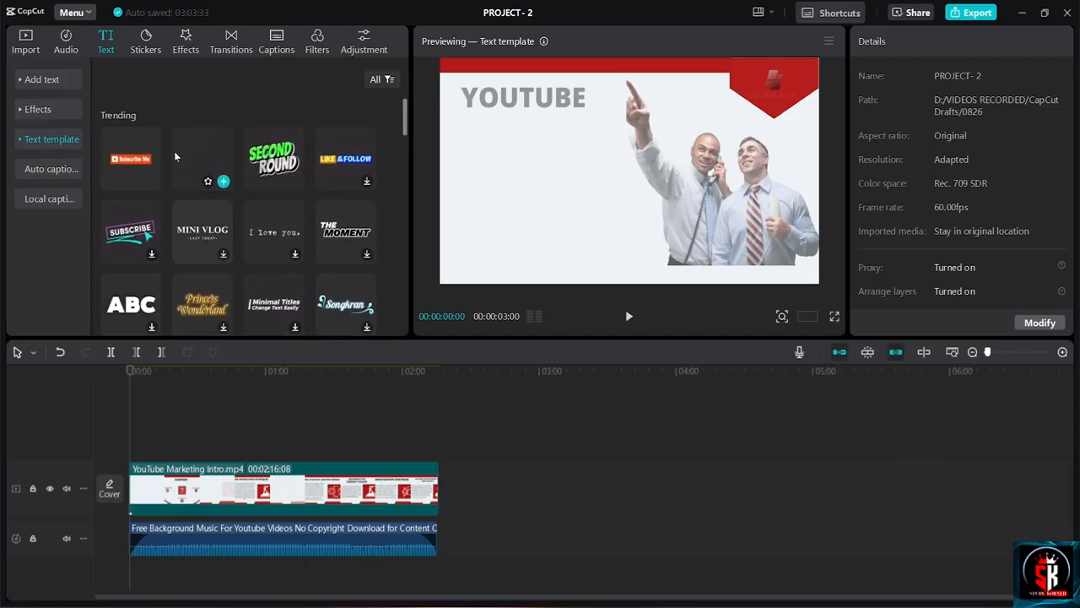
Add the Subscribe Me, THANKS and SECOND ROUND text templates to the timeline at the start of the video
{"action": "left_click", "coordinate": [152, 181]}
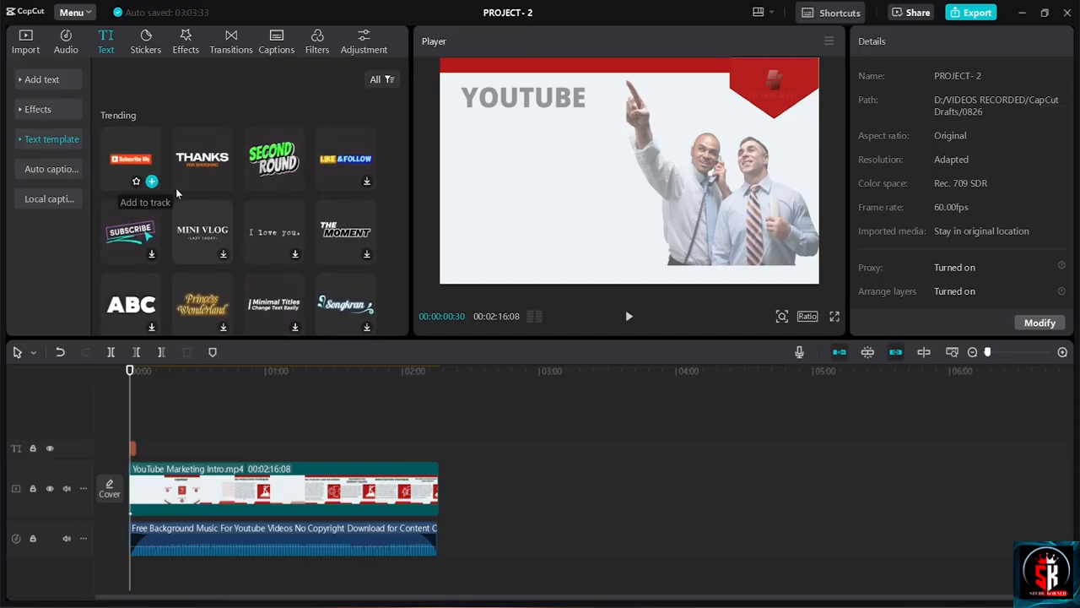
{"action": "left_click", "coordinate": [223, 180]}
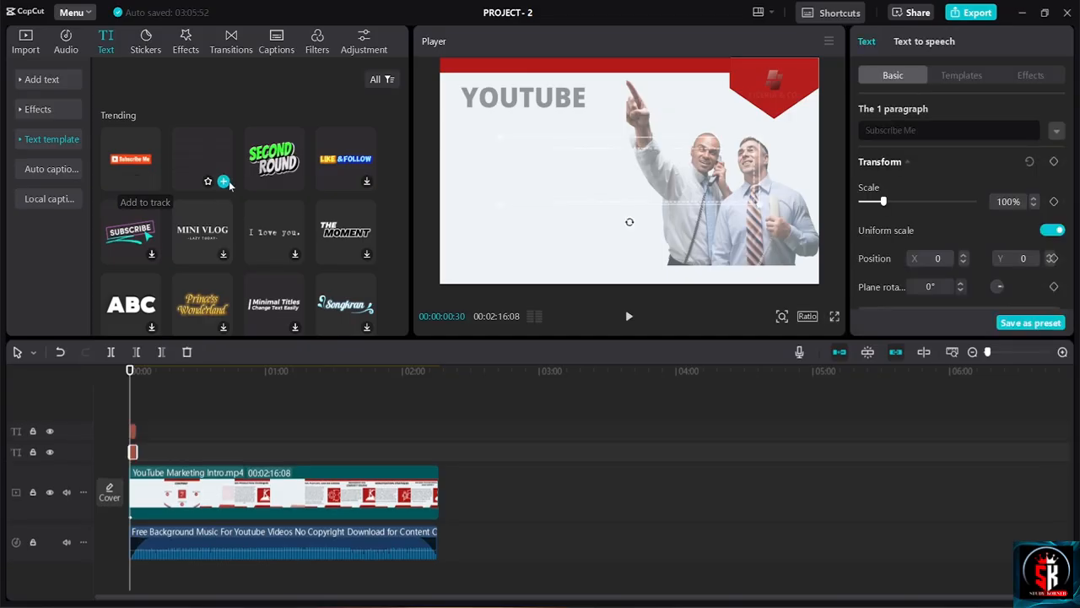
{"action": "left_click", "coordinate": [295, 182]}
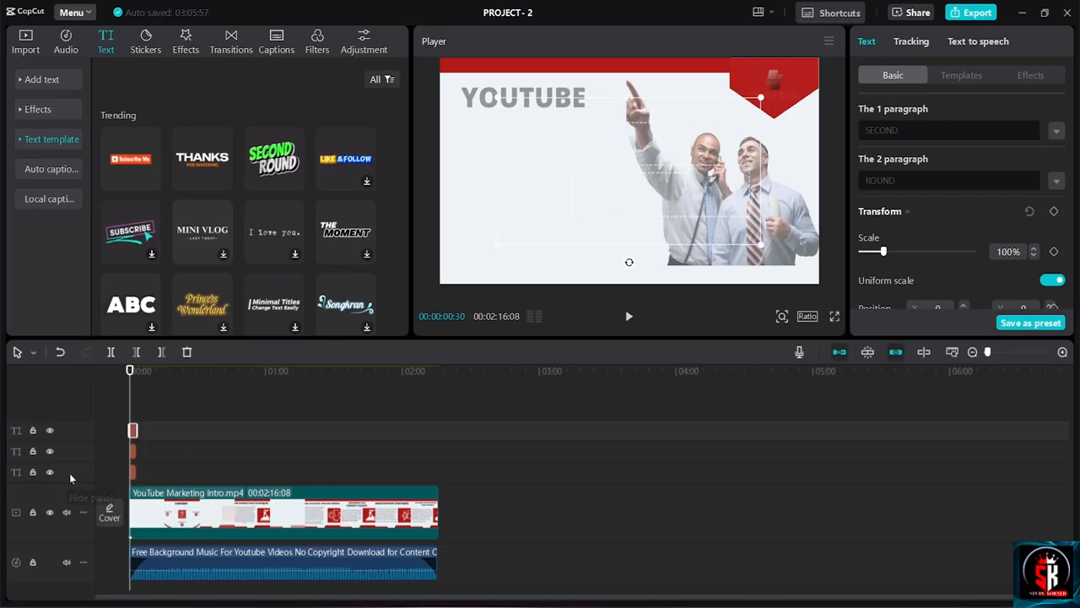
Extend the Subscribe Me text clip to end exactly with the video clip, with auto snapping and the preview axis turned on
{"action": "left_click", "coordinate": [133, 469]}
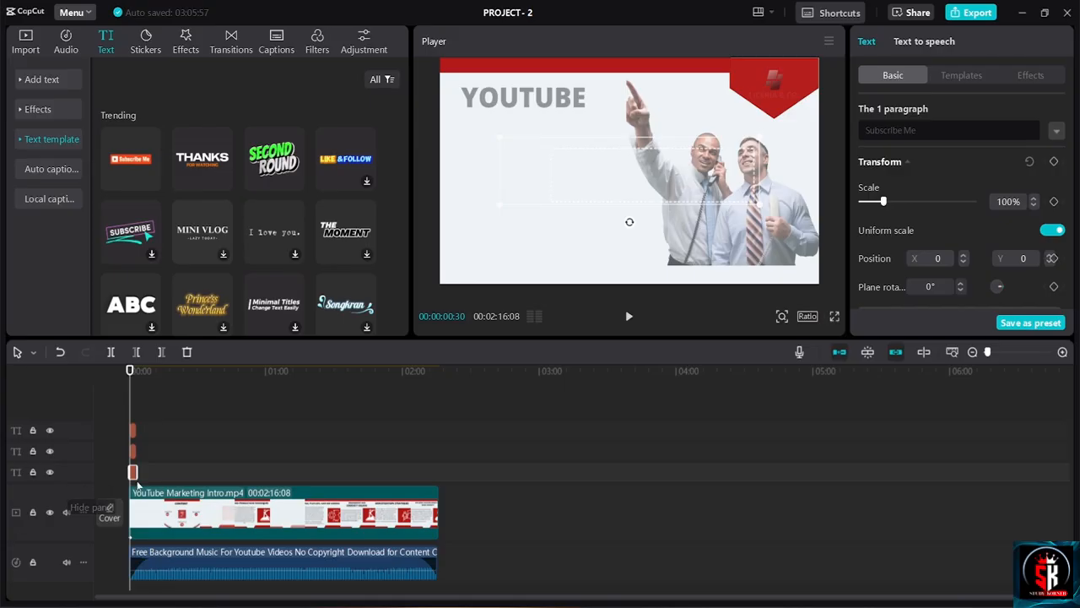
{"action": "left_click_drag", "start_coordinate": [139, 470], "coordinate": [439, 476]}
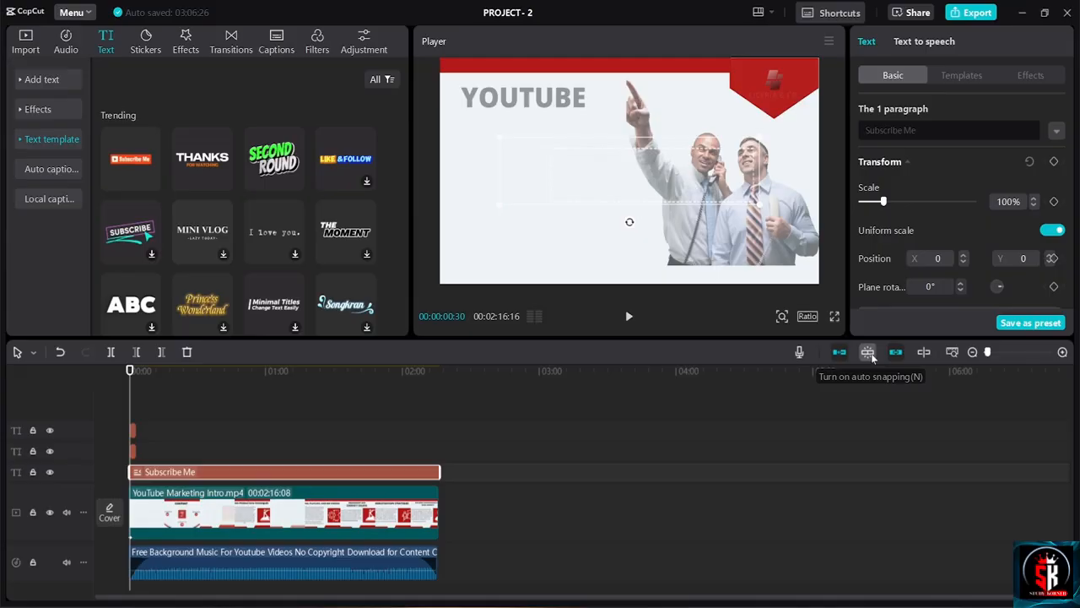
{"action": "left_click", "coordinate": [923, 353]}
{"action": "left_click", "coordinate": [868, 352]}
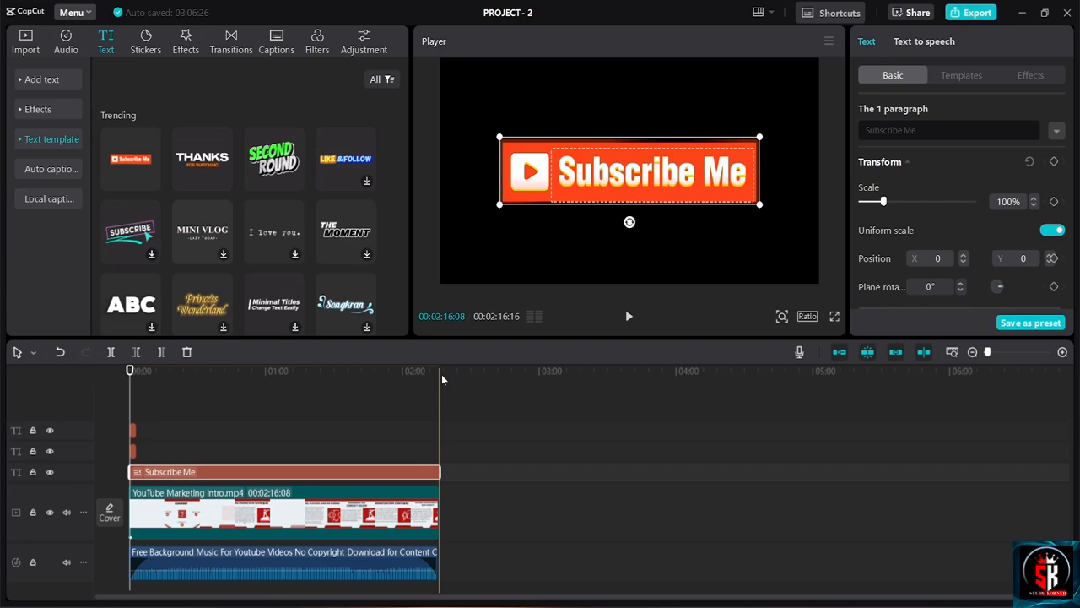
{"action": "left_click", "coordinate": [358, 497]}
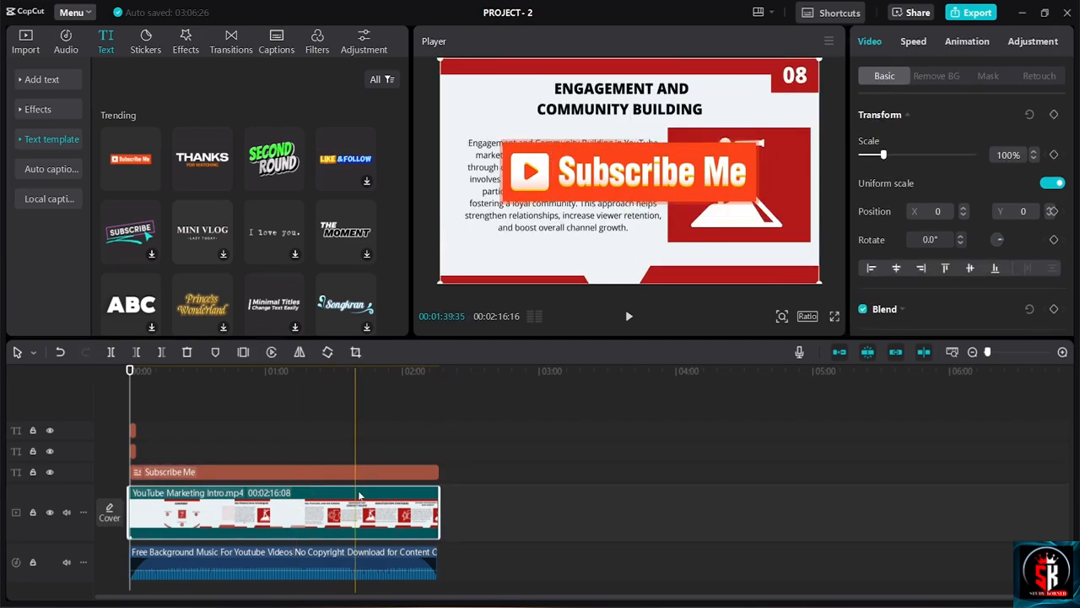
{"action": "left_click", "coordinate": [436, 472]}
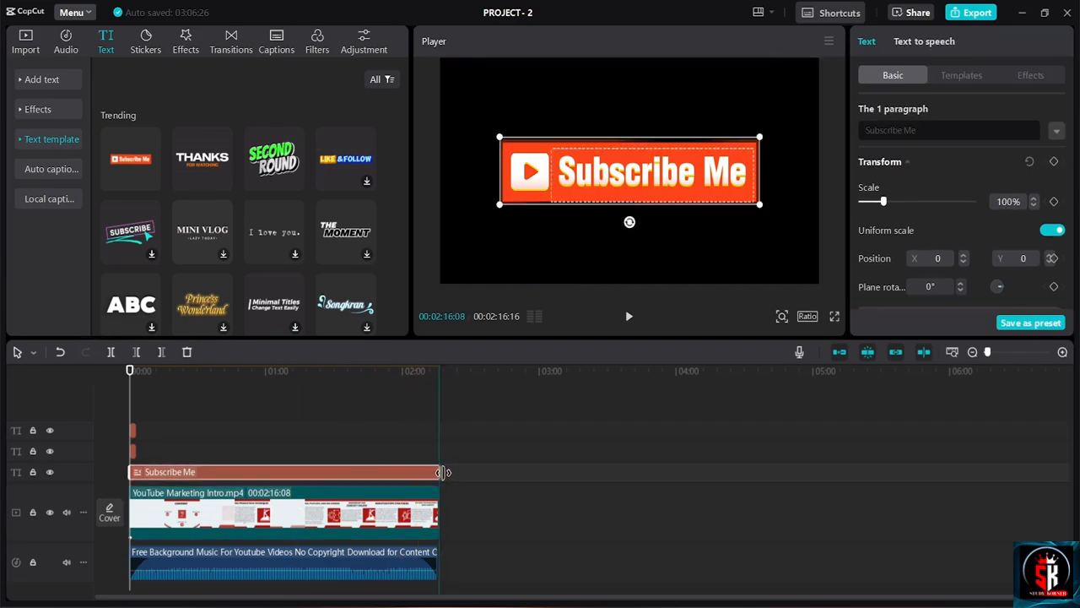
{"action": "left_click_drag", "start_coordinate": [443, 472], "coordinate": [454, 472]}
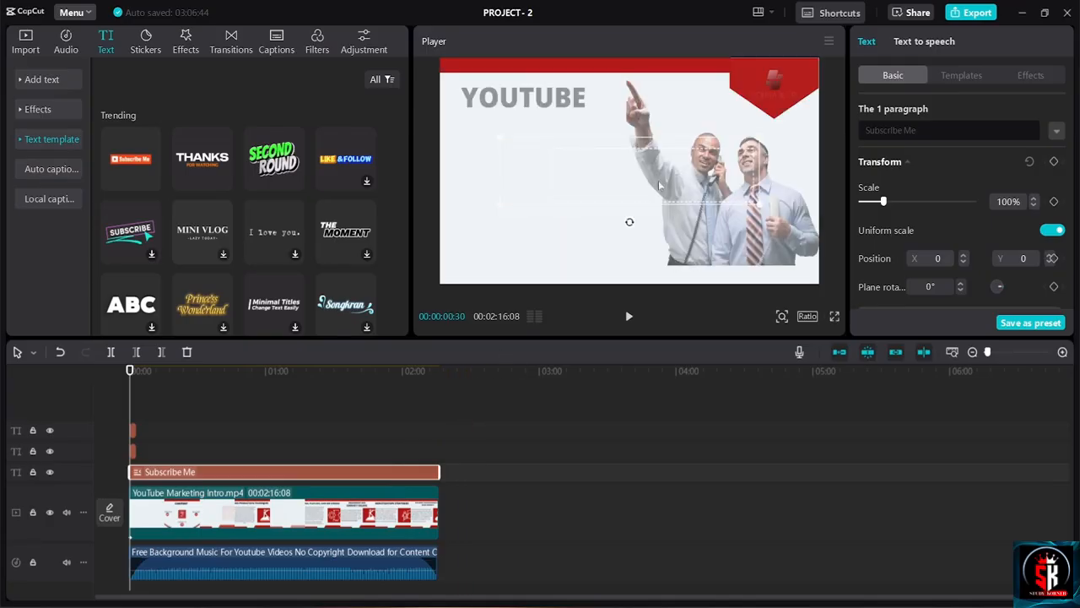
Shrink the Subscribe Me text to 37% and place it in the video frame's lower-left corner at X -1427, Y -844
{"action": "left_click", "coordinate": [147, 375]}
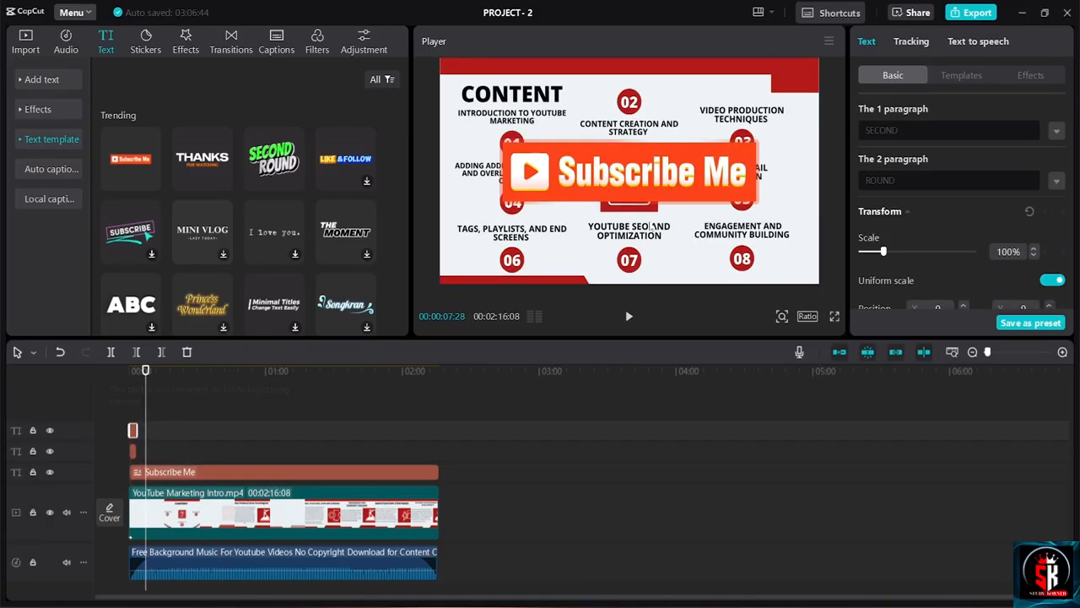
{"action": "left_click", "coordinate": [673, 193]}
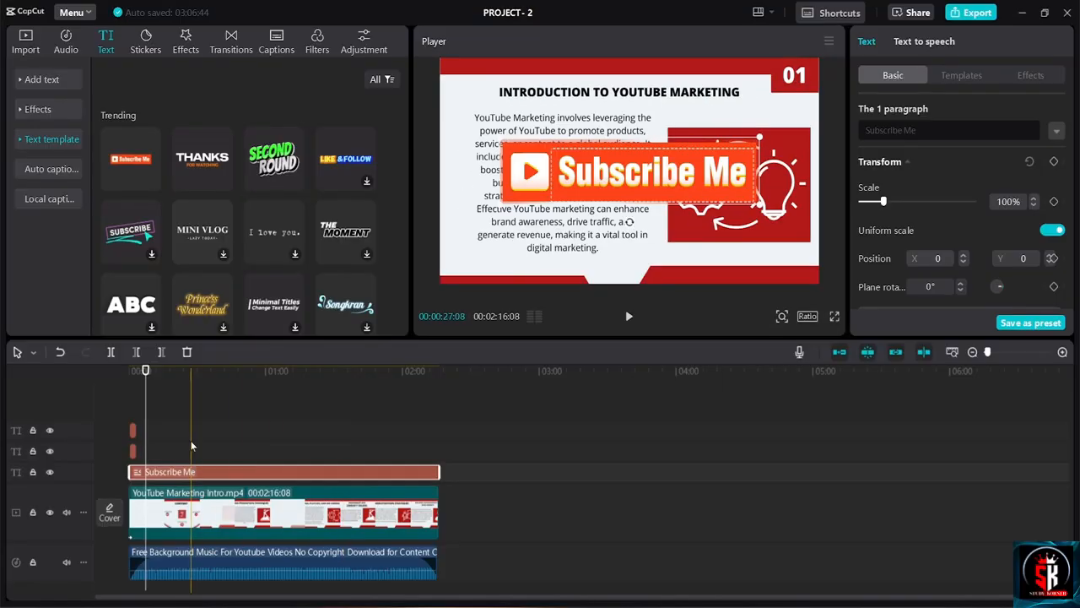
{"action": "left_click", "coordinate": [184, 376]}
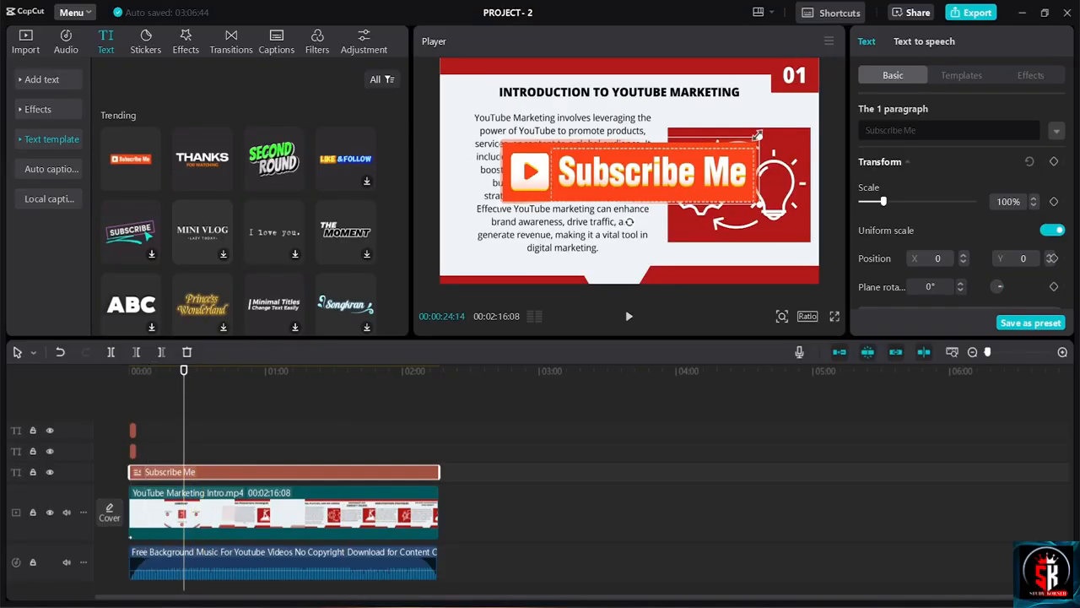
{"action": "left_click_drag", "start_coordinate": [758, 135], "coordinate": [485, 265]}
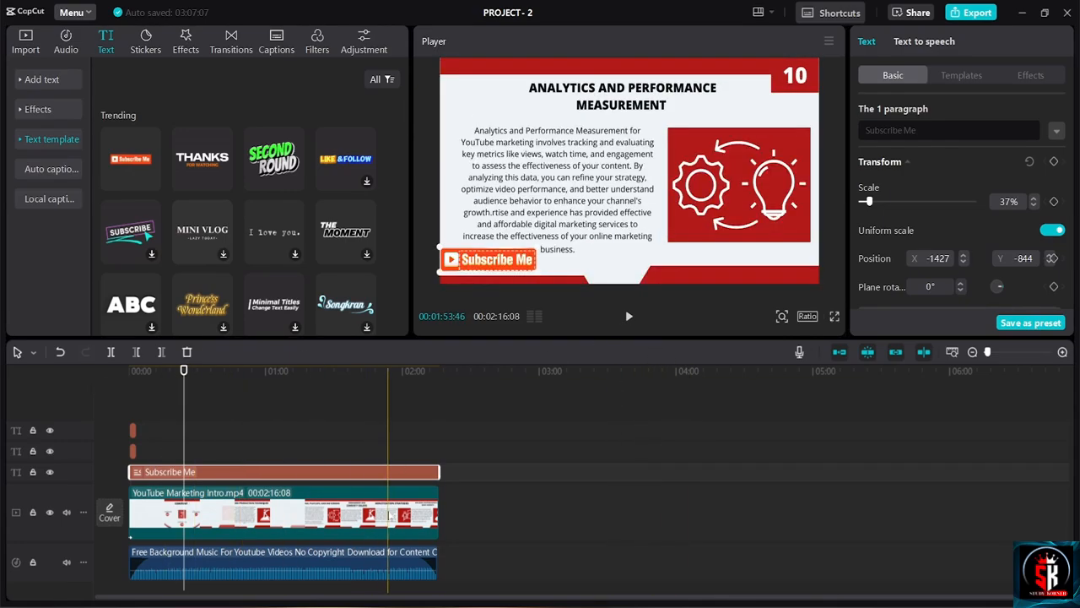
Review the basic audio settings of the background music clip and the basic settings of the Subscribe Me text clip
{"action": "left_click", "coordinate": [411, 553]}
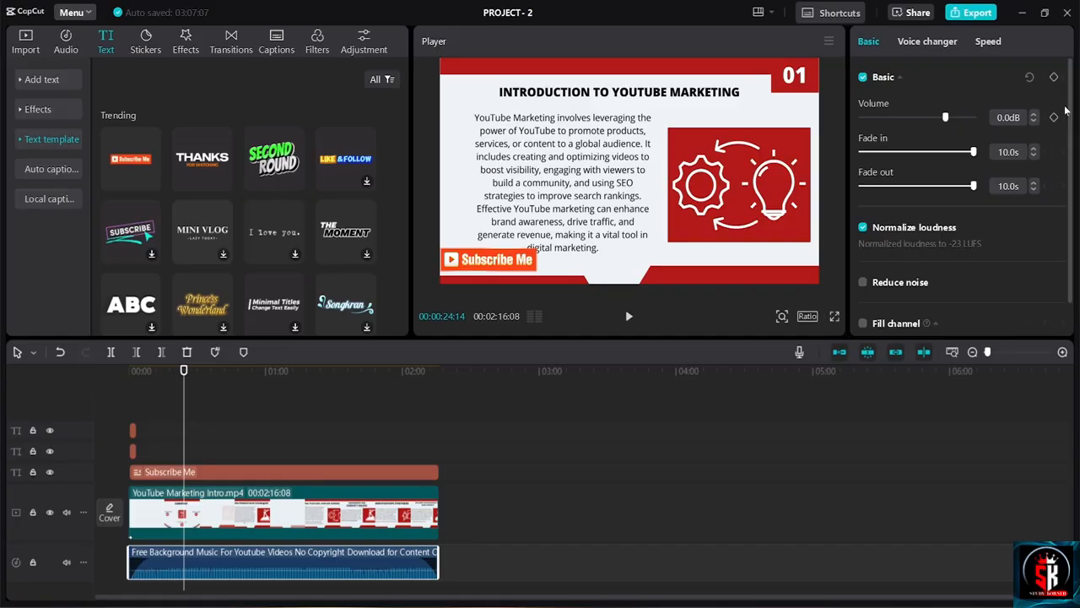
{"action": "scroll", "coordinate": [1073, 165], "scroll_direction": "down", "scroll_amount": 1}
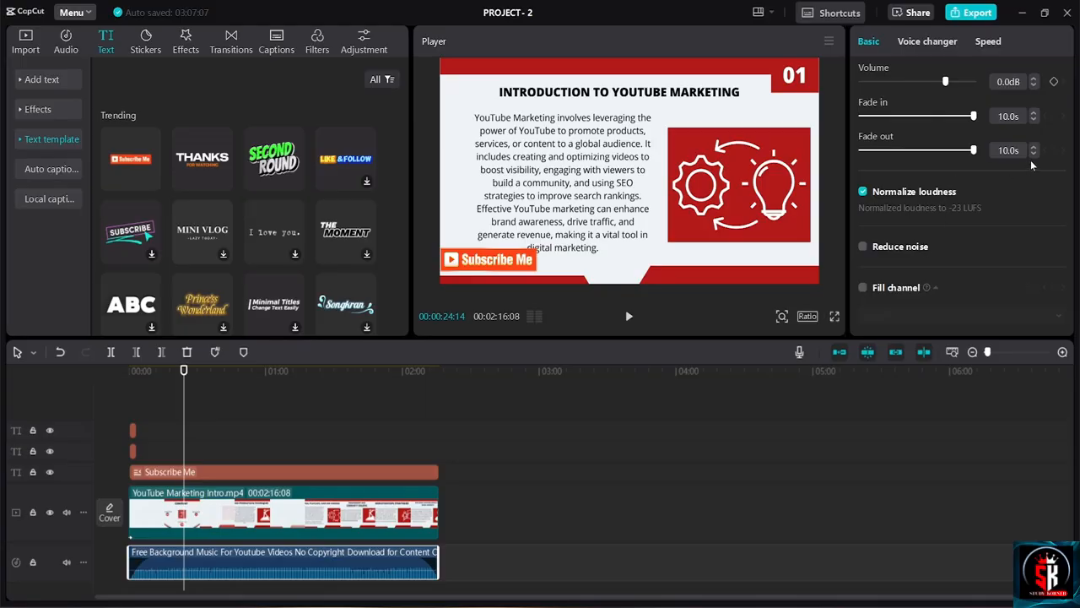
{"action": "scroll", "coordinate": [1070, 150], "scroll_direction": "up", "scroll_amount": 1}
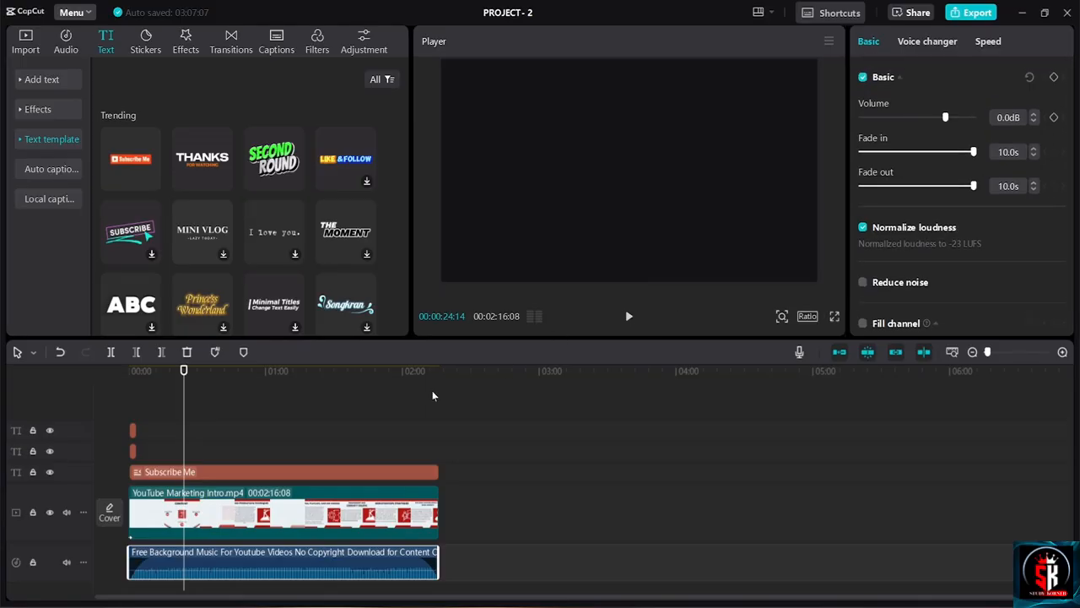
{"action": "left_click", "coordinate": [258, 473]}
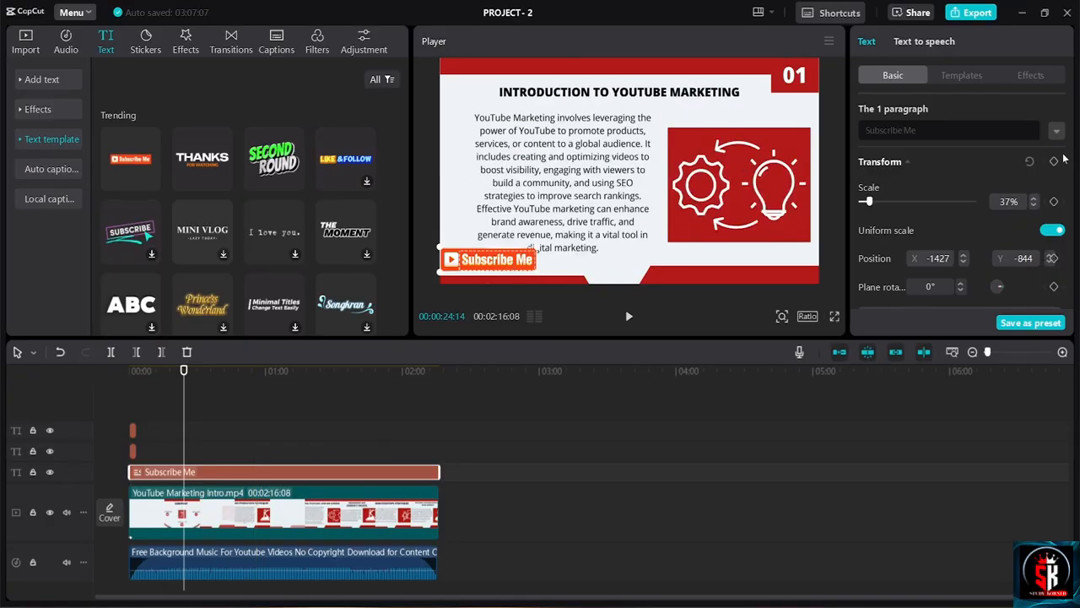
Look through the basic, template and effect options for the Subscribe Me text clip
{"action": "scroll", "coordinate": [1060, 140], "scroll_direction": "down", "scroll_amount": 1}
{"action": "scroll", "coordinate": [1052, 115], "scroll_direction": "up", "scroll_amount": 1}
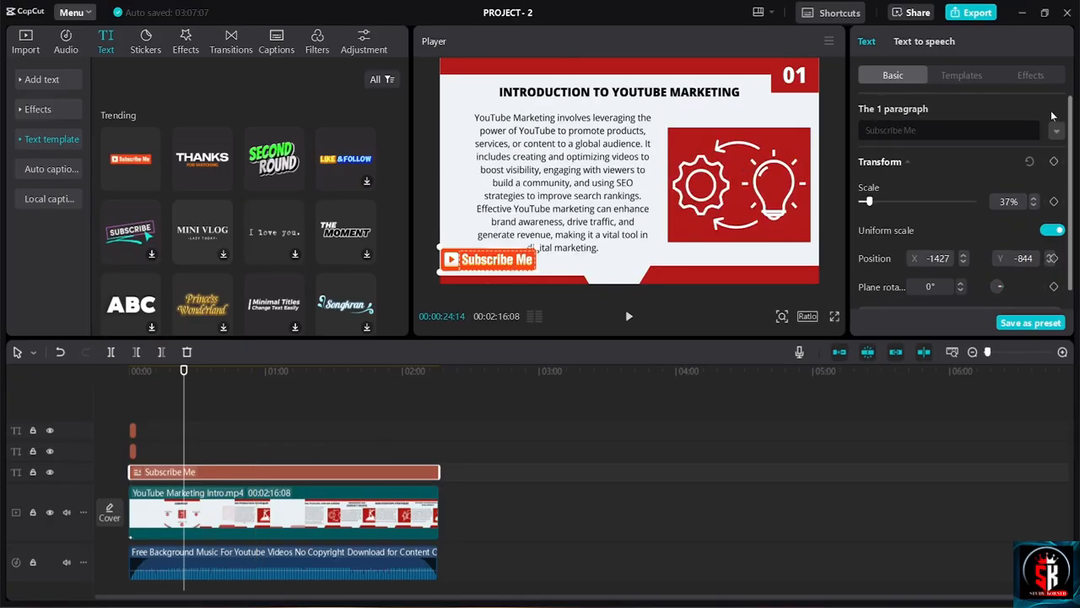
{"action": "left_click", "coordinate": [963, 72]}
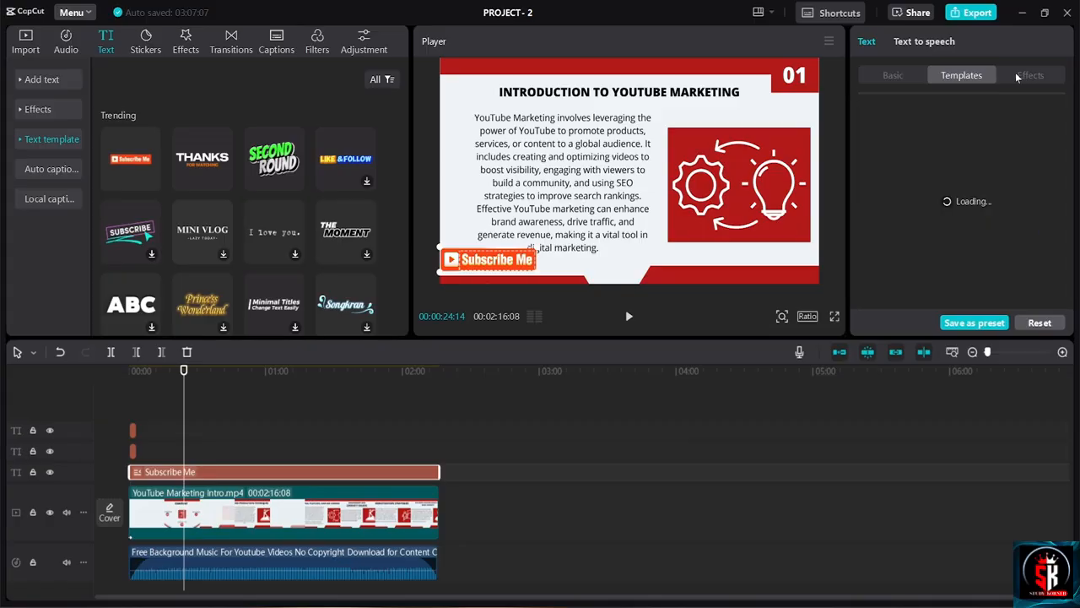
{"action": "left_click", "coordinate": [1017, 76]}
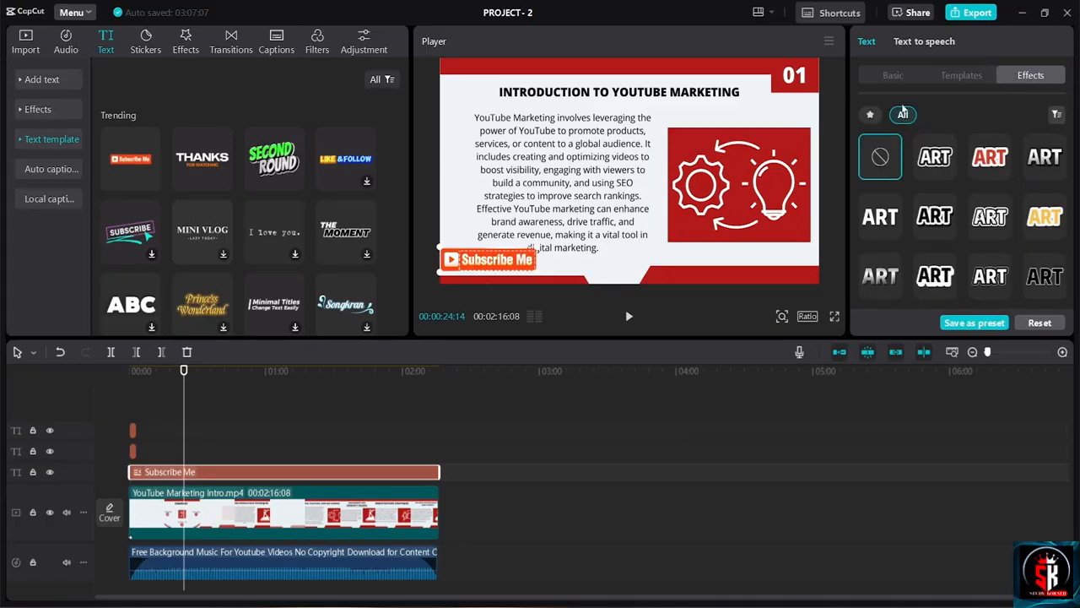
{"action": "left_click", "coordinate": [888, 77]}
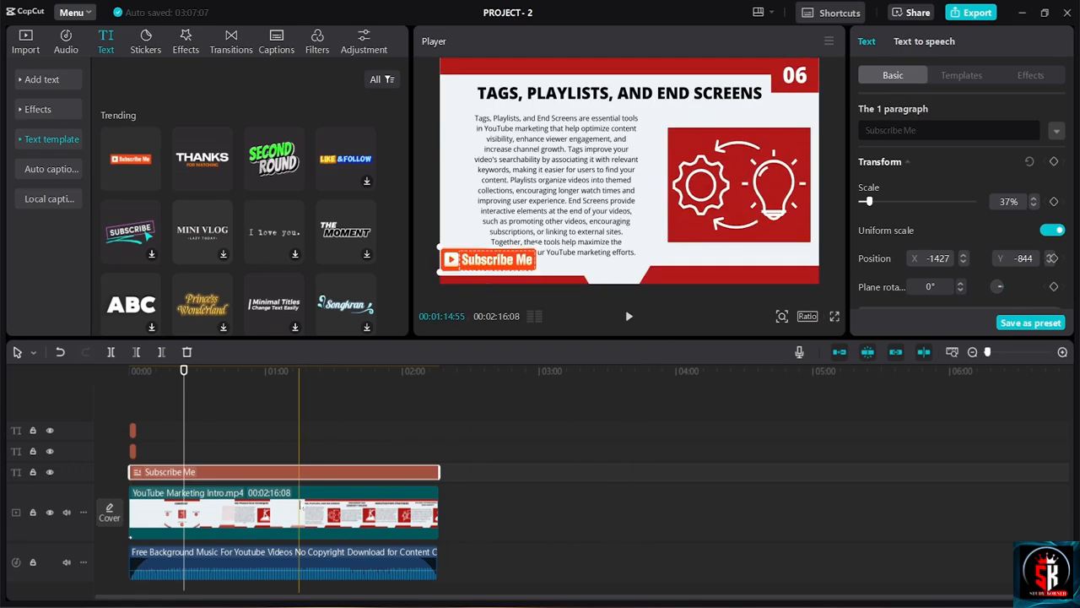
Stretch the THANKS / FOR WATCHING clip to the end of the video and trim its start to about 2:13
{"action": "left_click", "coordinate": [134, 450]}
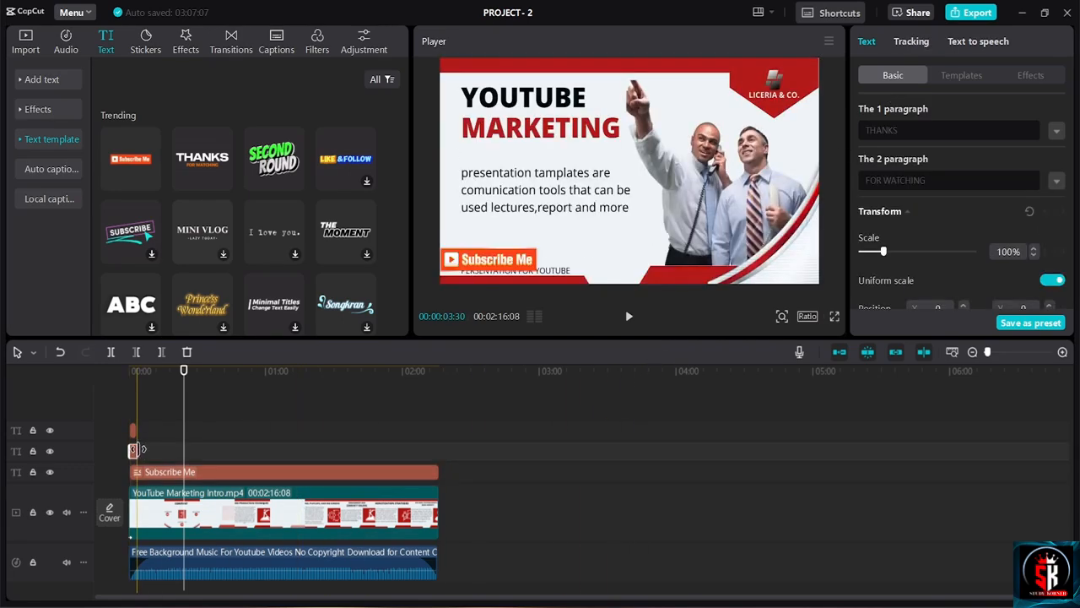
{"action": "left_click_drag", "start_coordinate": [137, 448], "coordinate": [439, 453]}
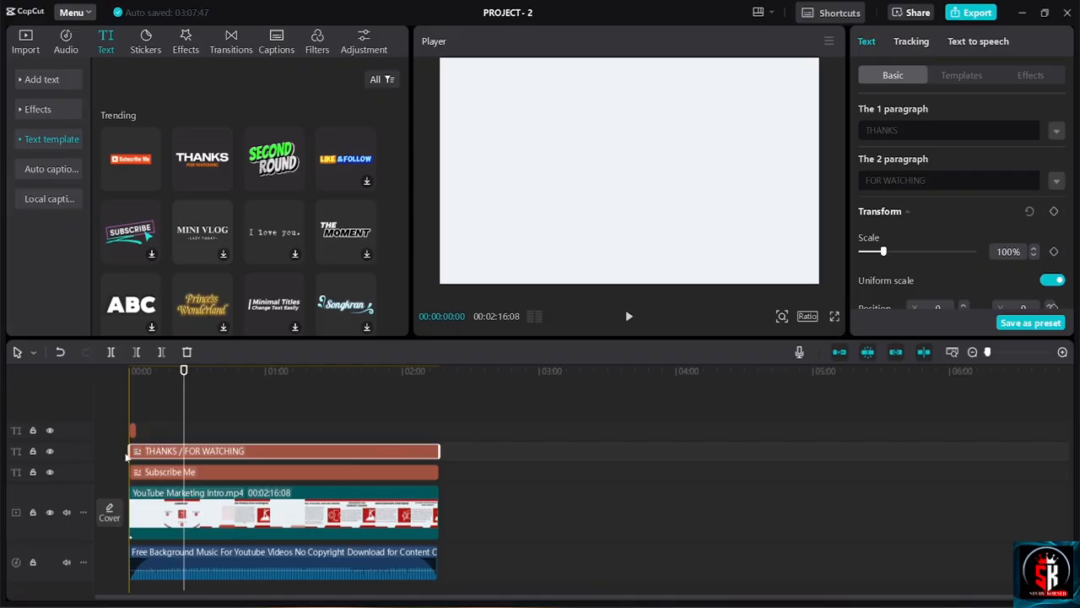
{"action": "left_click_drag", "start_coordinate": [123, 452], "coordinate": [411, 448]}
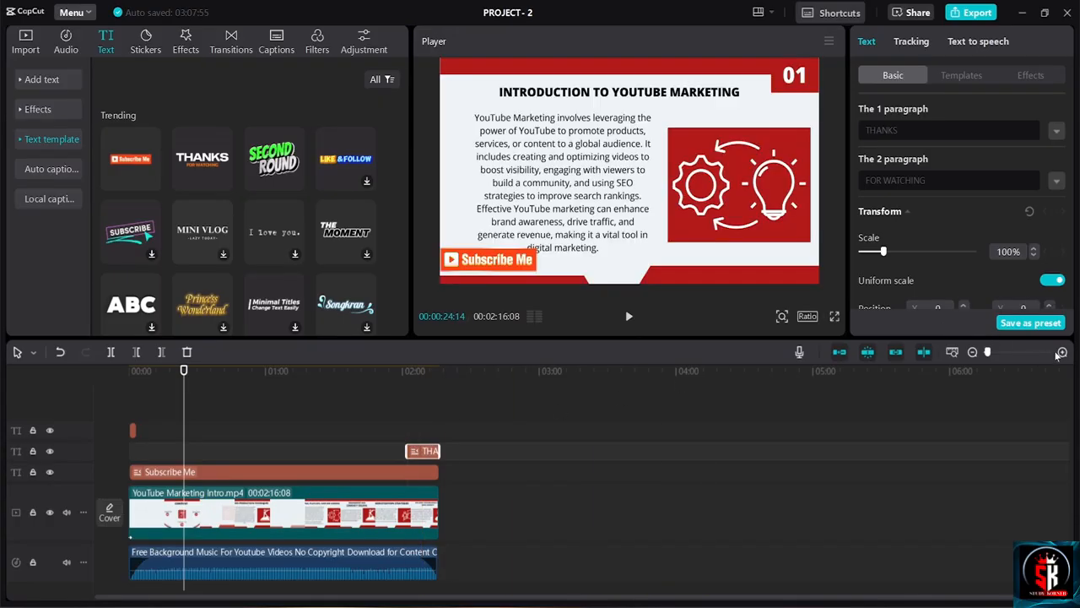
{"action": "left_click", "coordinate": [1061, 352]}
{"action": "left_click", "coordinate": [1062, 352]}
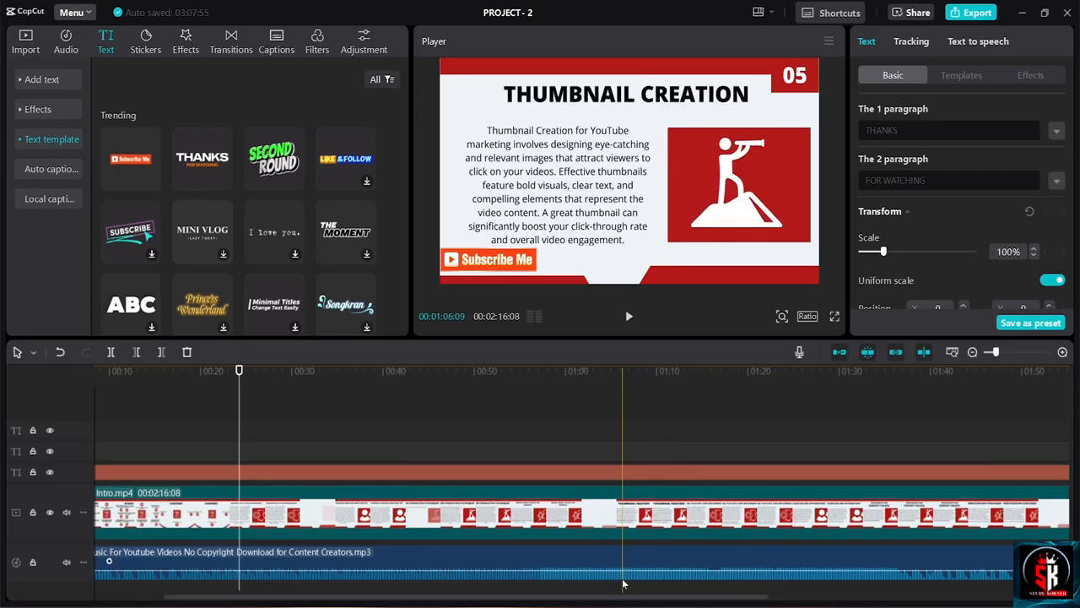
{"action": "scroll", "coordinate": [623, 582], "scroll_direction": "right", "scroll_amount": 5}
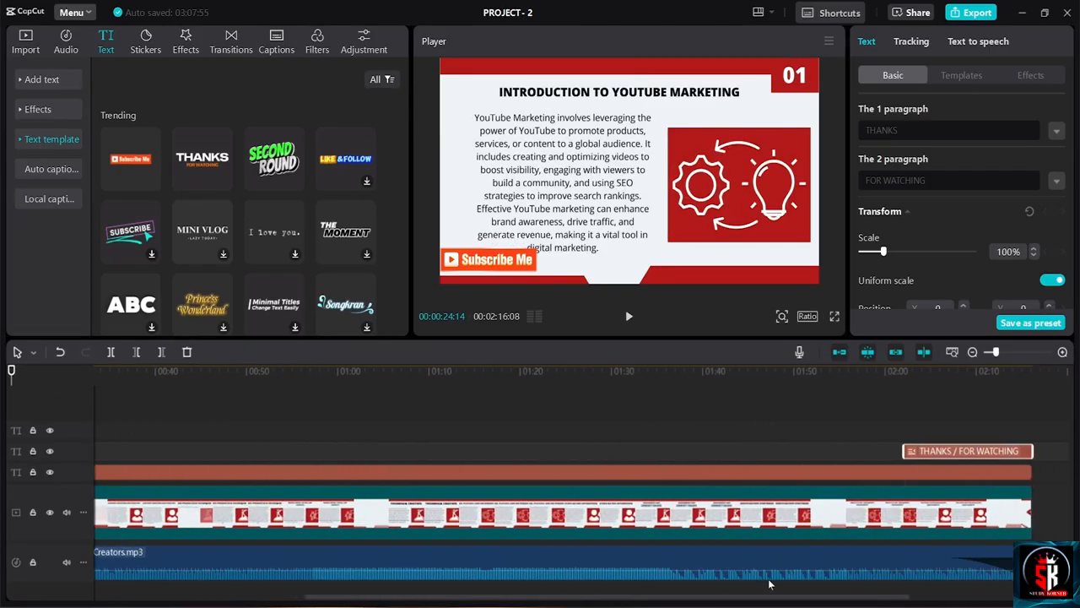
{"action": "scroll", "coordinate": [773, 581], "scroll_direction": "right", "scroll_amount": 1}
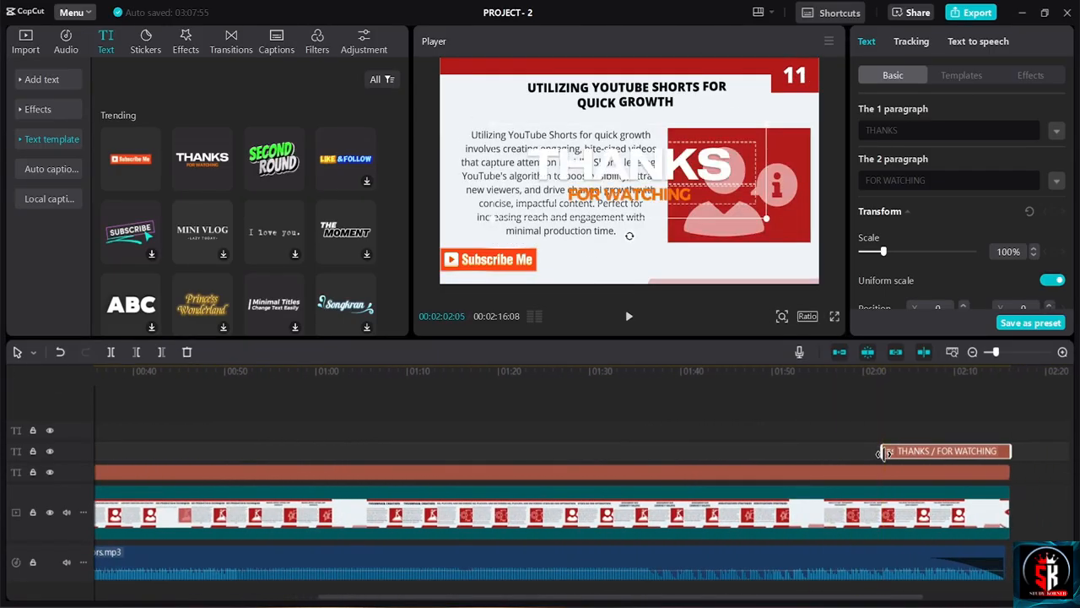
{"action": "left_click_drag", "start_coordinate": [884, 454], "coordinate": [978, 451]}
{"action": "left_click", "coordinate": [919, 431]}
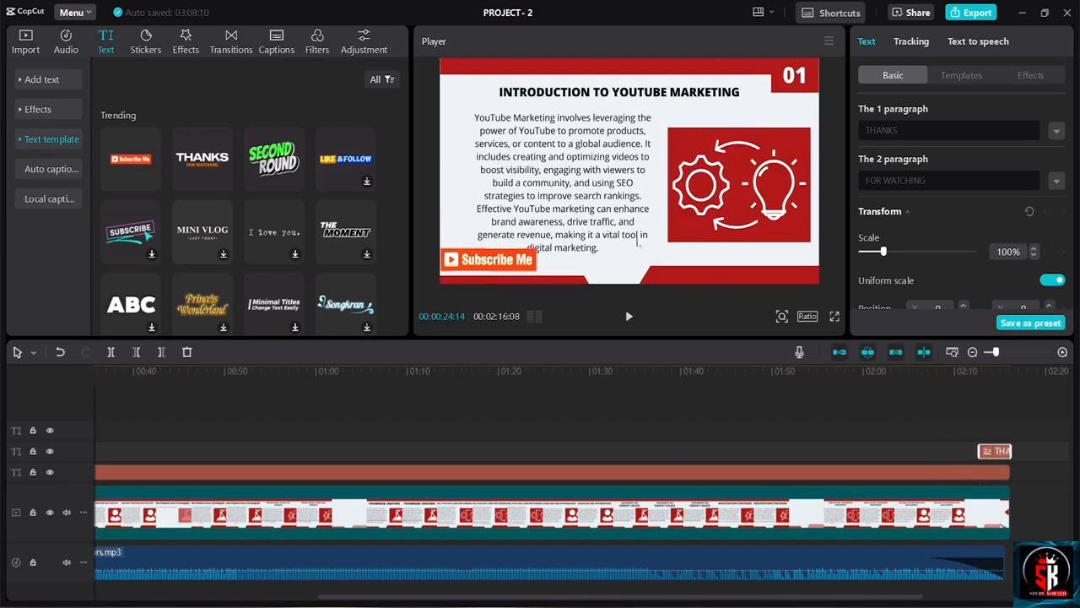
Move the THANKS / FOR WATCHING text below the red THANK YOU oval on the video's closing slide
{"action": "left_click", "coordinate": [956, 413]}
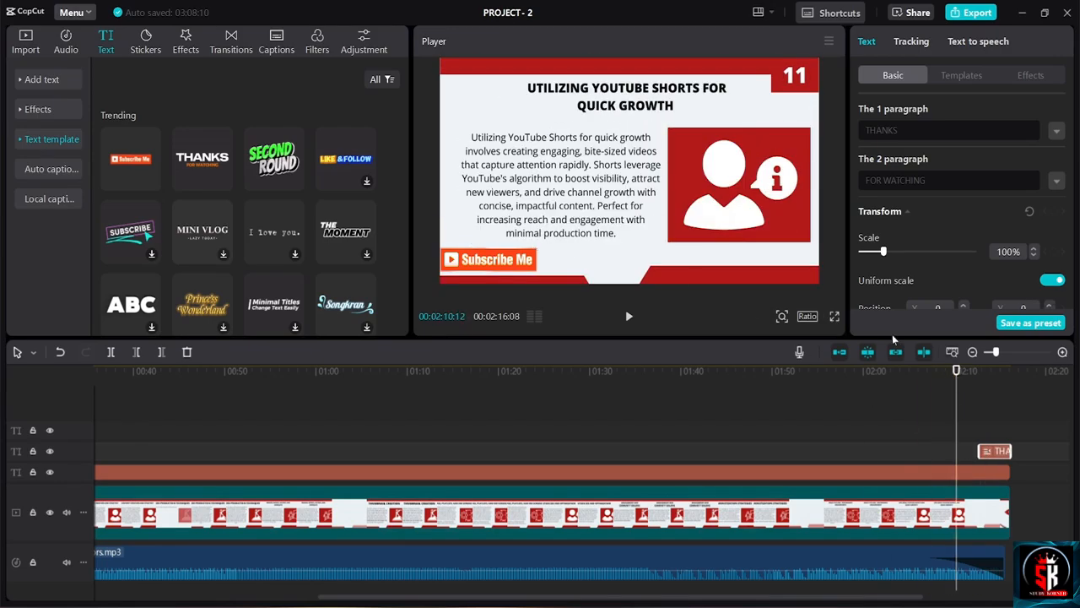
{"action": "left_click", "coordinate": [974, 371]}
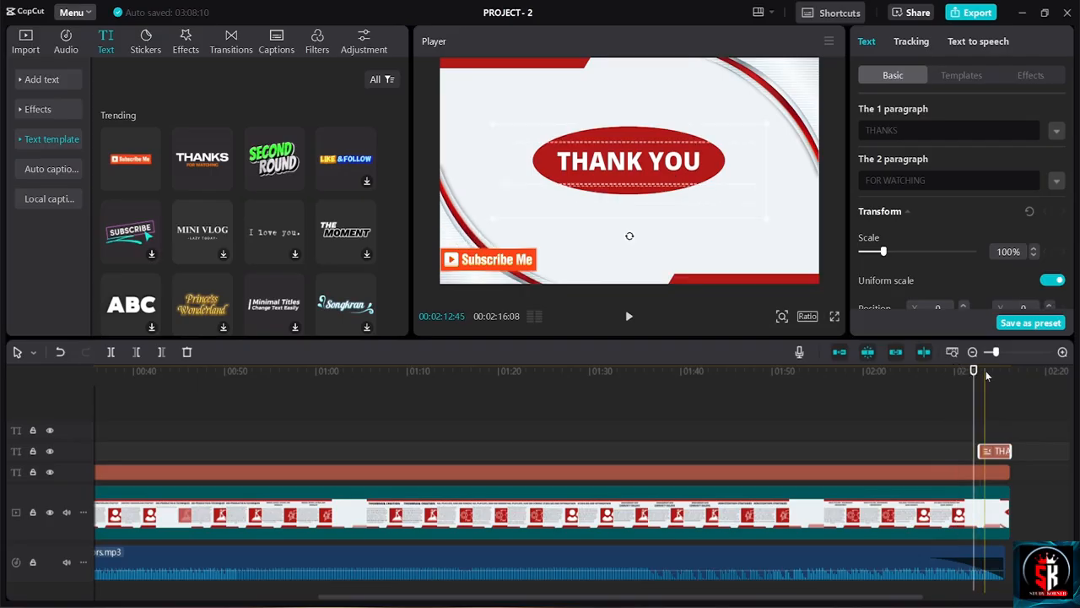
{"action": "left_click", "coordinate": [994, 373]}
{"action": "left_click_drag", "start_coordinate": [659, 176], "coordinate": [665, 239]}
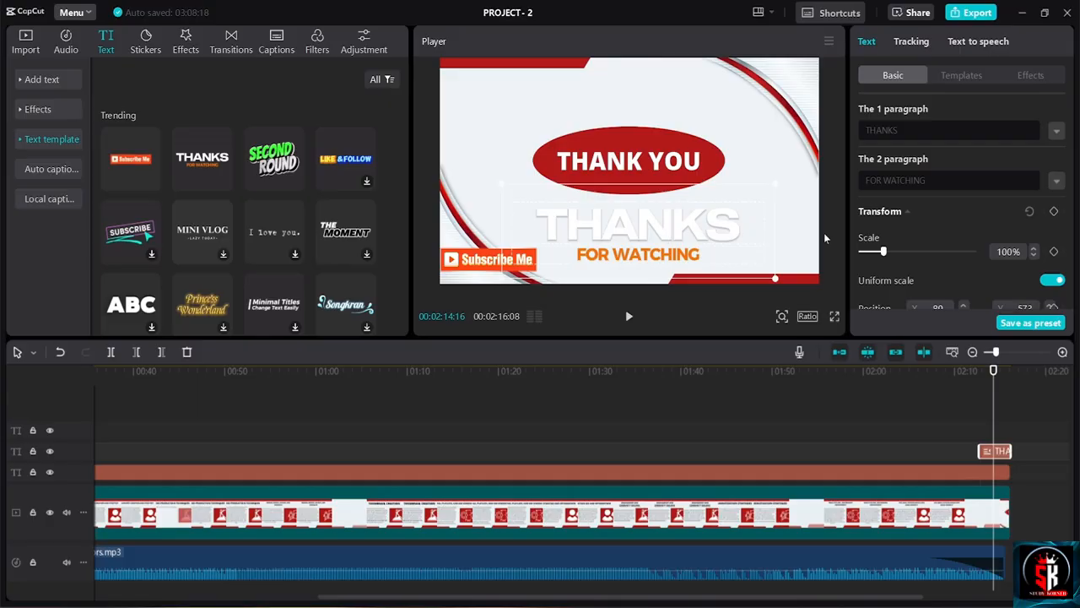
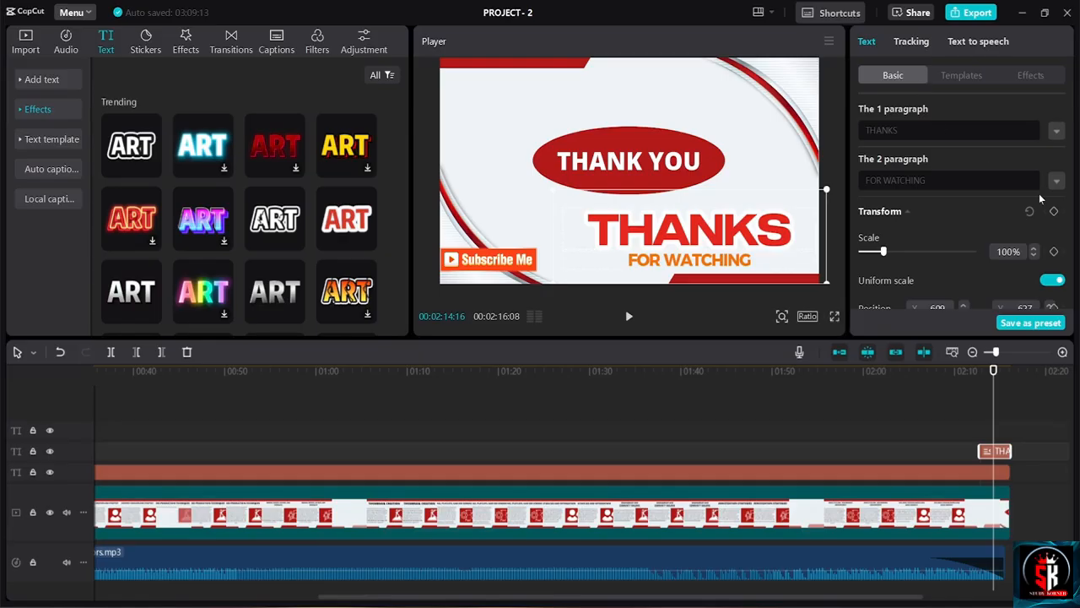
Review the basic, template, tracking and text-to-speech options for the THANKS / FOR WATCHING clip
{"action": "scroll", "coordinate": [1040, 199], "scroll_direction": "down", "scroll_amount": 3}
{"action": "scroll", "coordinate": [1047, 126], "scroll_direction": "up", "scroll_amount": 3}
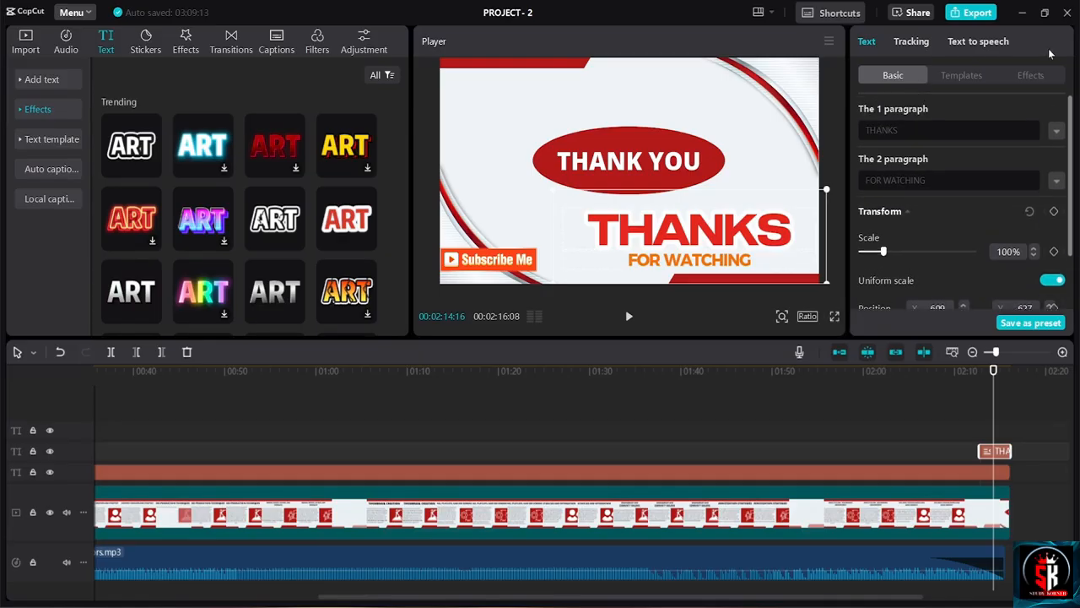
{"action": "left_click", "coordinate": [959, 75]}
{"action": "left_click", "coordinate": [899, 75]}
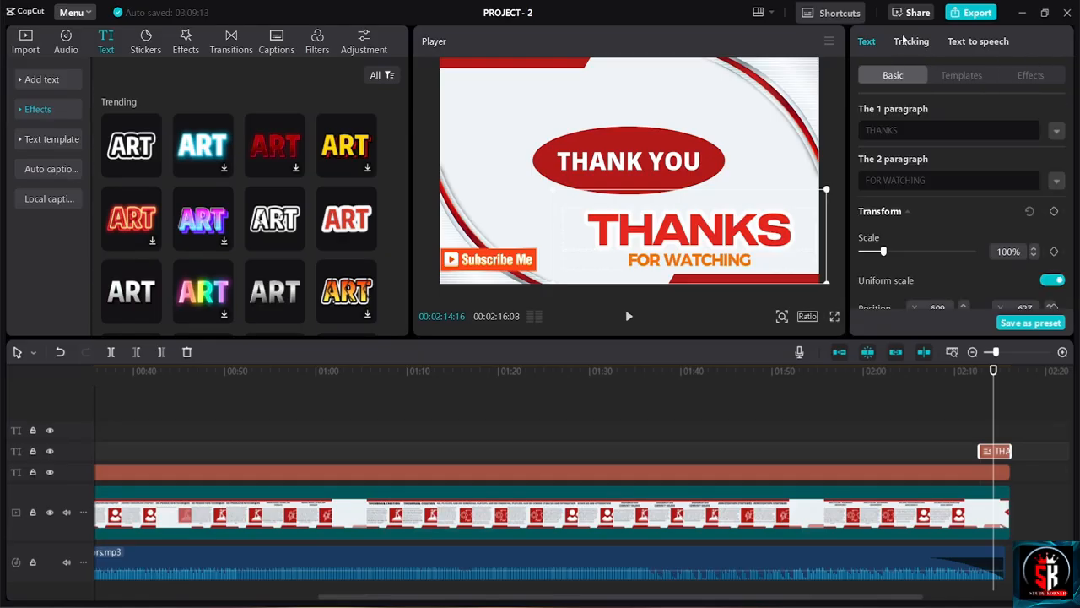
{"action": "left_click", "coordinate": [904, 42]}
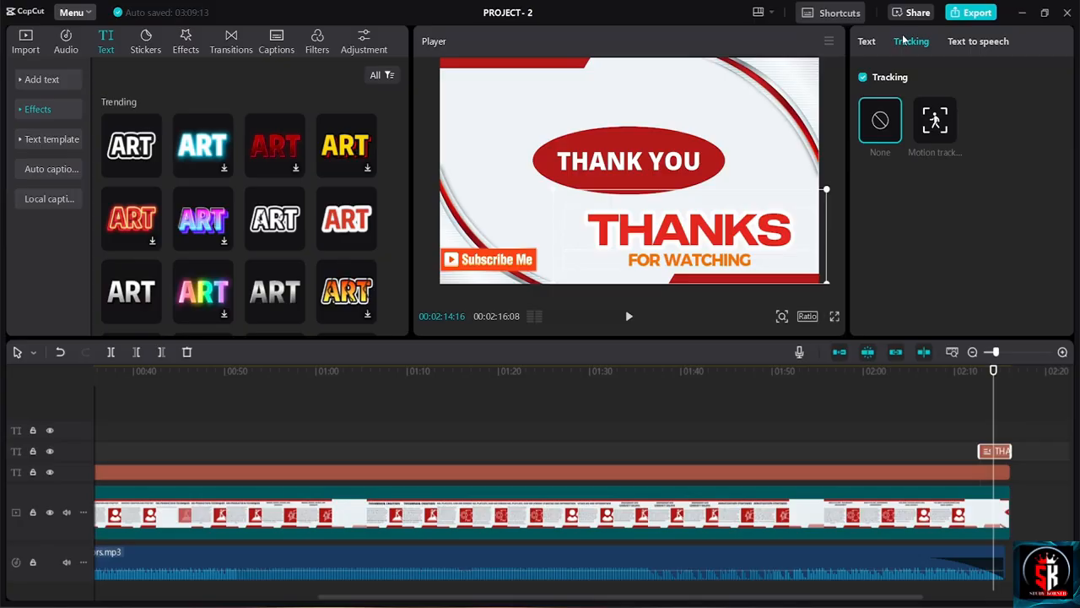
{"action": "left_click", "coordinate": [974, 46]}
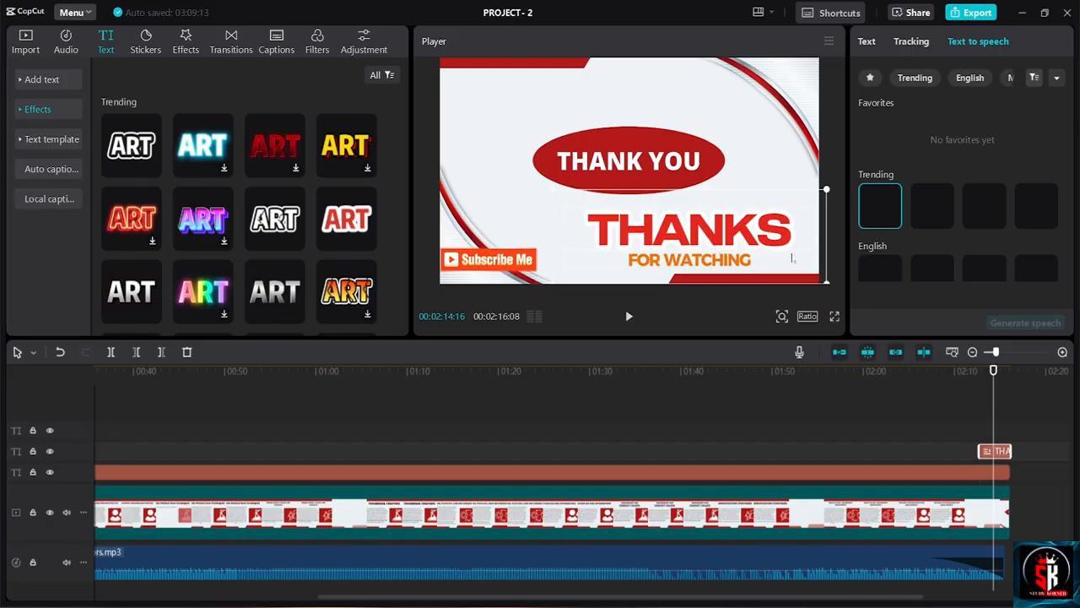
Play back the end of the video from about 2:10 to check the THANKS / FOR WATCHING overlay
{"action": "scroll", "coordinate": [732, 418], "scroll_direction": "right", "scroll_amount": 3}
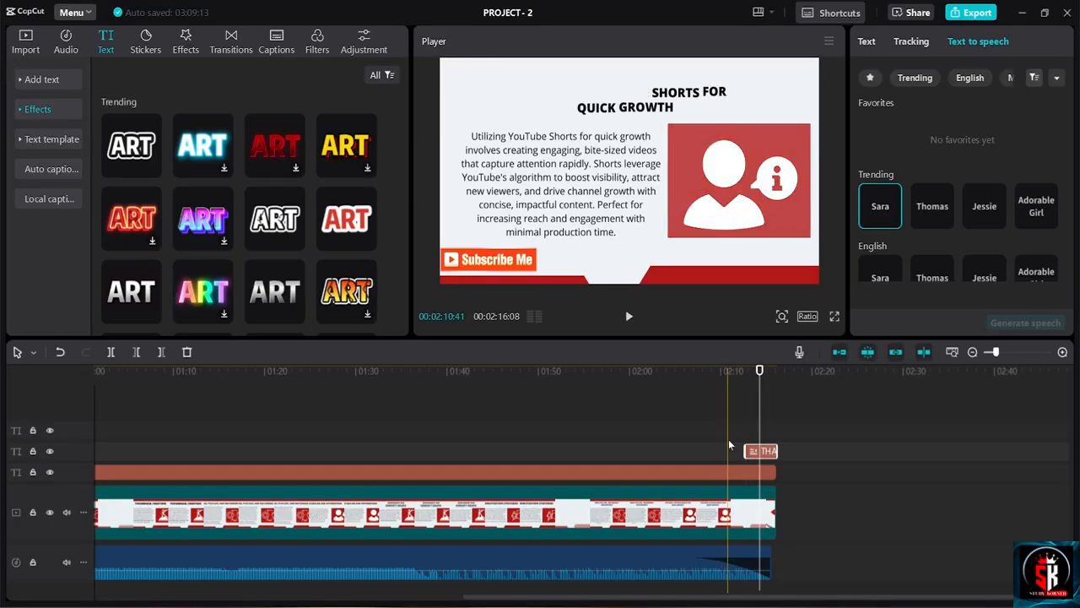
{"action": "left_click", "coordinate": [724, 369]}
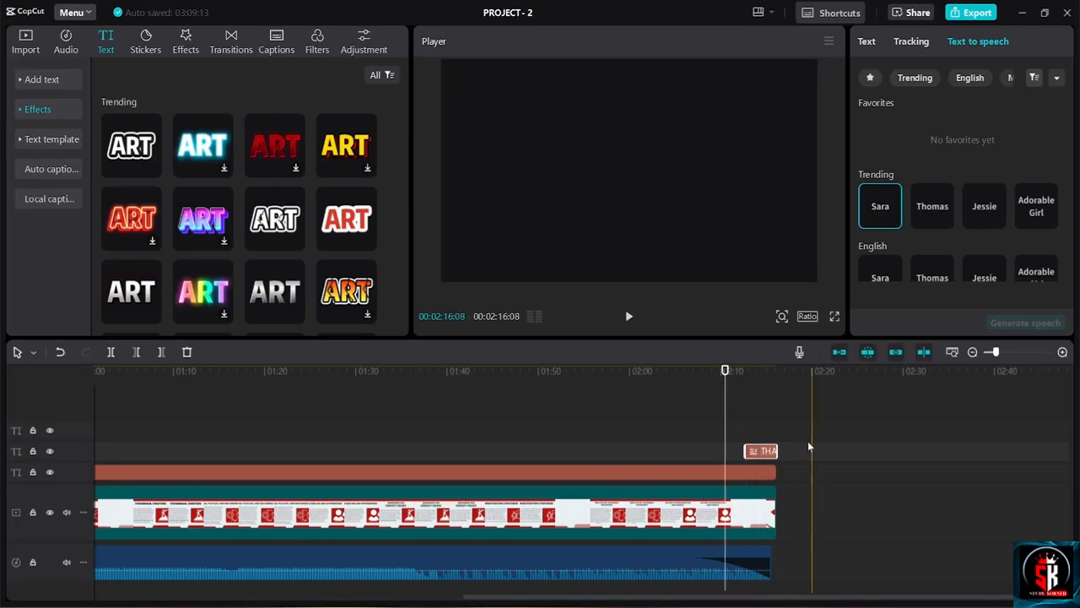
{"action": "left_click", "coordinate": [628, 316]}
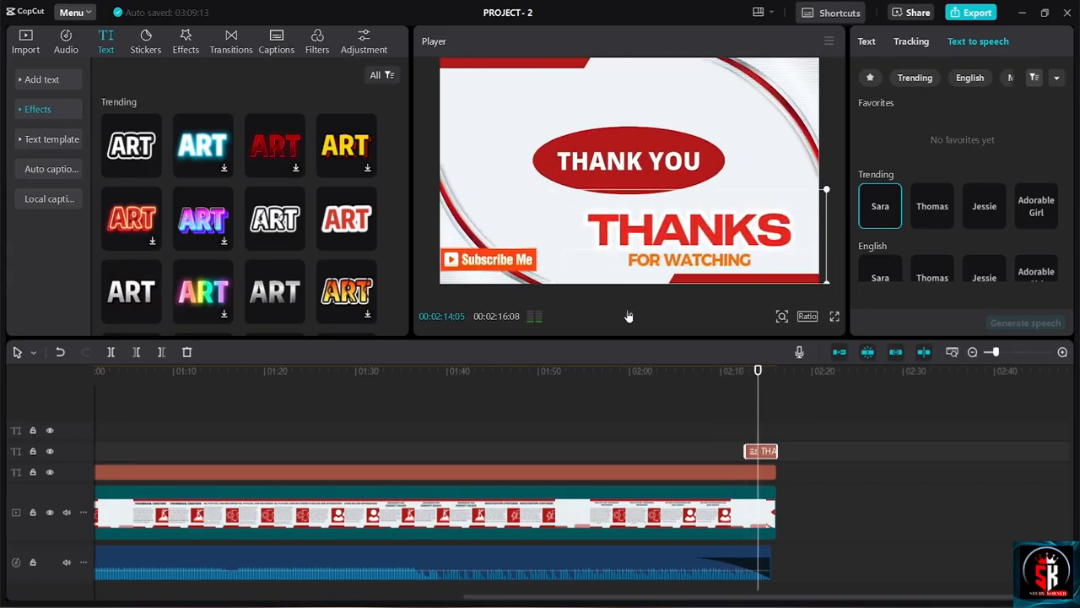
{"action": "left_click", "coordinate": [628, 316]}
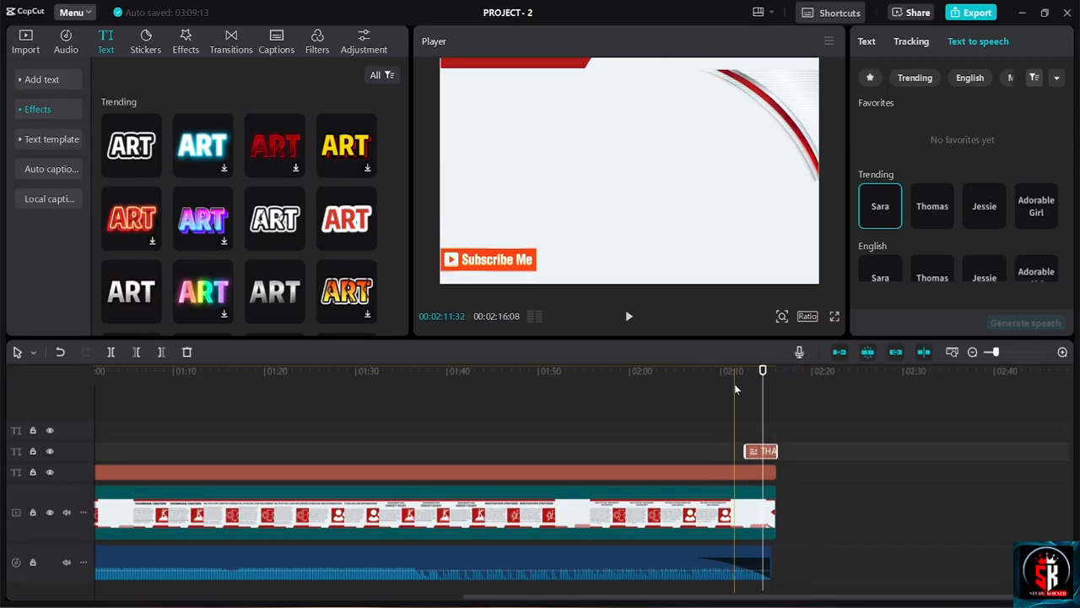
Trim the end of the SECOND ROUND text clip at the start of the video to 00:00:01:33
{"action": "left_click_drag", "start_coordinate": [617, 604], "coordinate": [245, 600]}
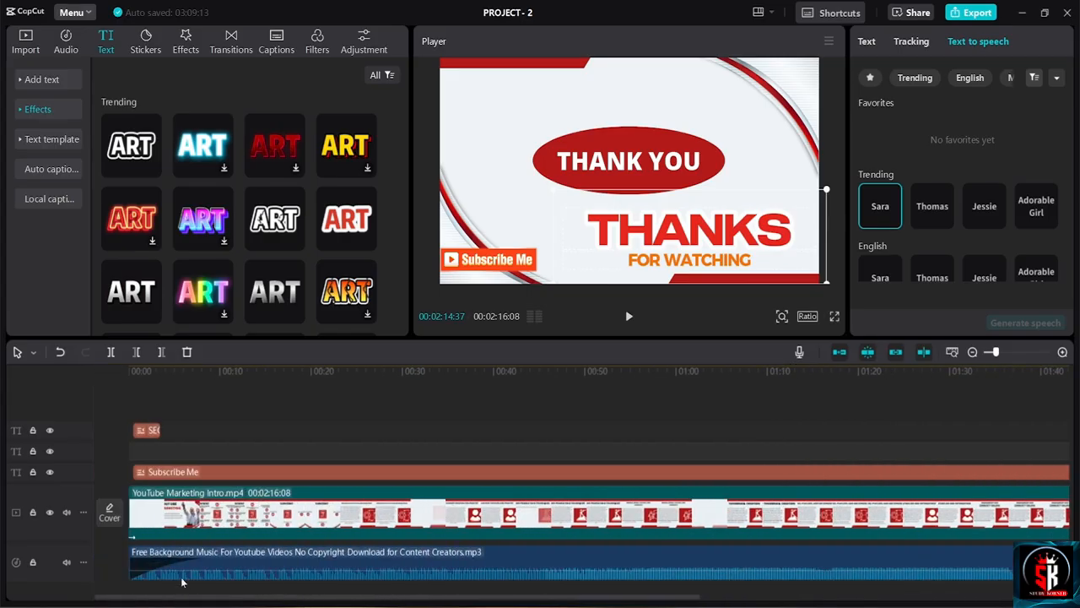
{"action": "left_click", "coordinate": [147, 436]}
{"action": "left_click", "coordinate": [159, 431]}
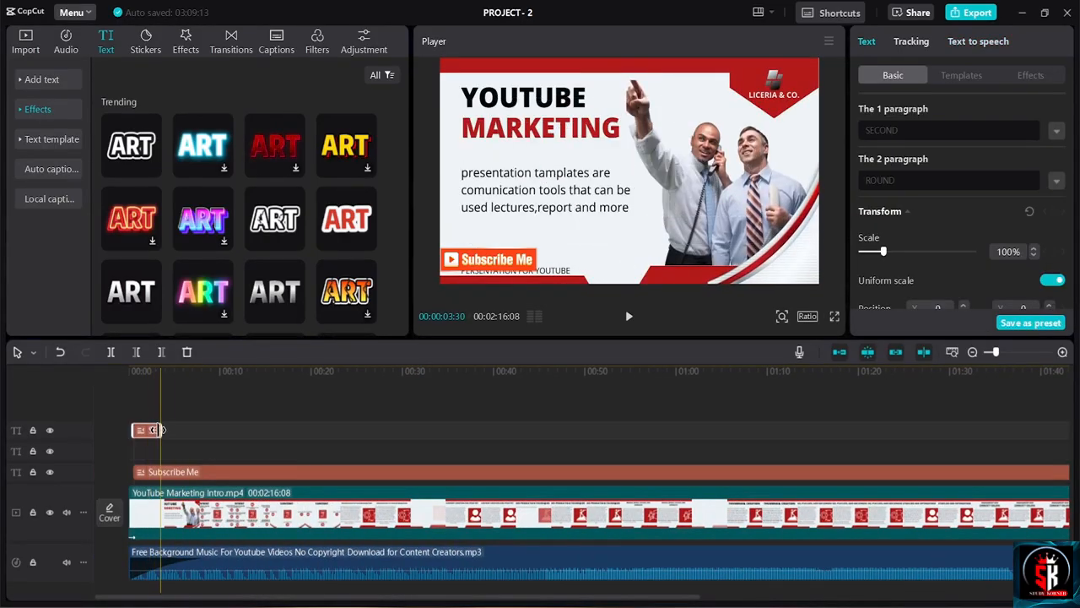
{"action": "left_click_drag", "start_coordinate": [134, 374], "coordinate": [143, 376]}
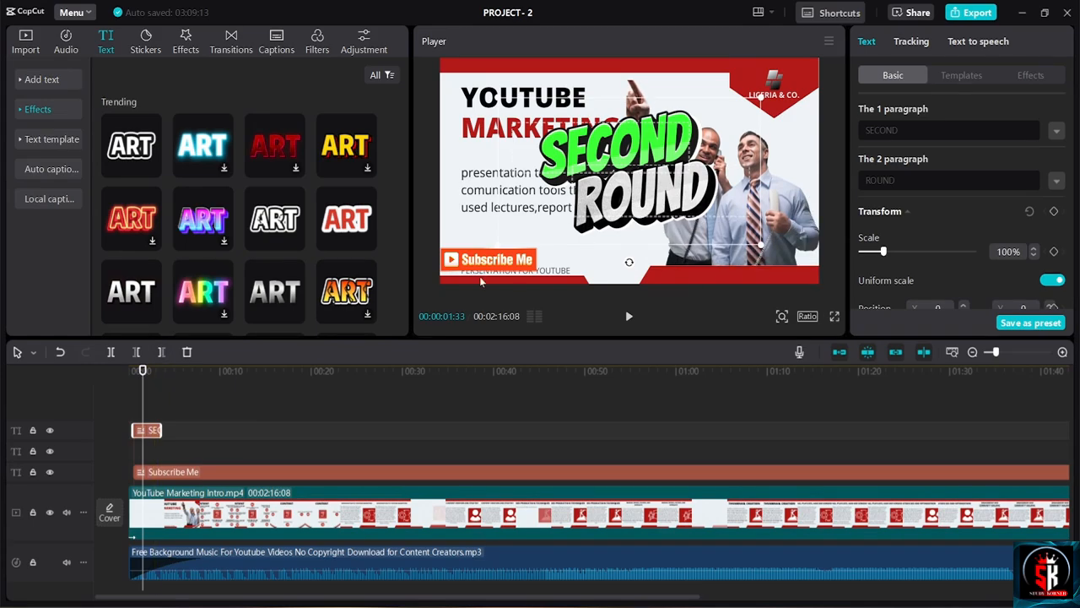
{"action": "left_click_drag", "start_coordinate": [161, 430], "coordinate": [136, 429]}
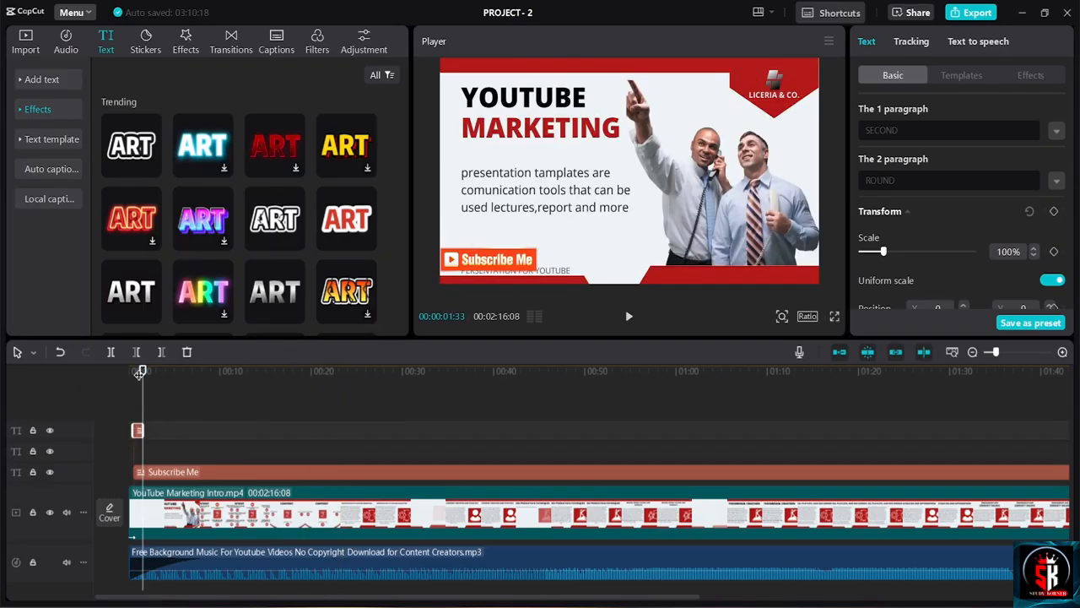
Play back the opening of the video to check the SECOND ROUND overlay, stopping while the text is displayed
{"action": "left_click_drag", "start_coordinate": [140, 373], "coordinate": [128, 373]}
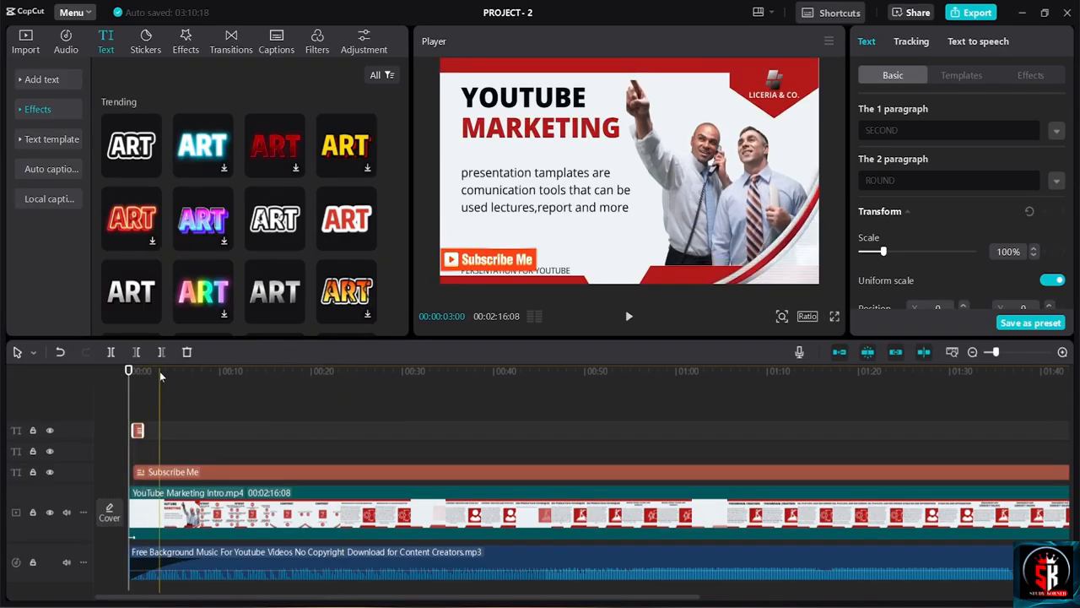
{"action": "left_click", "coordinate": [179, 407]}
{"action": "key", "text": "space"}
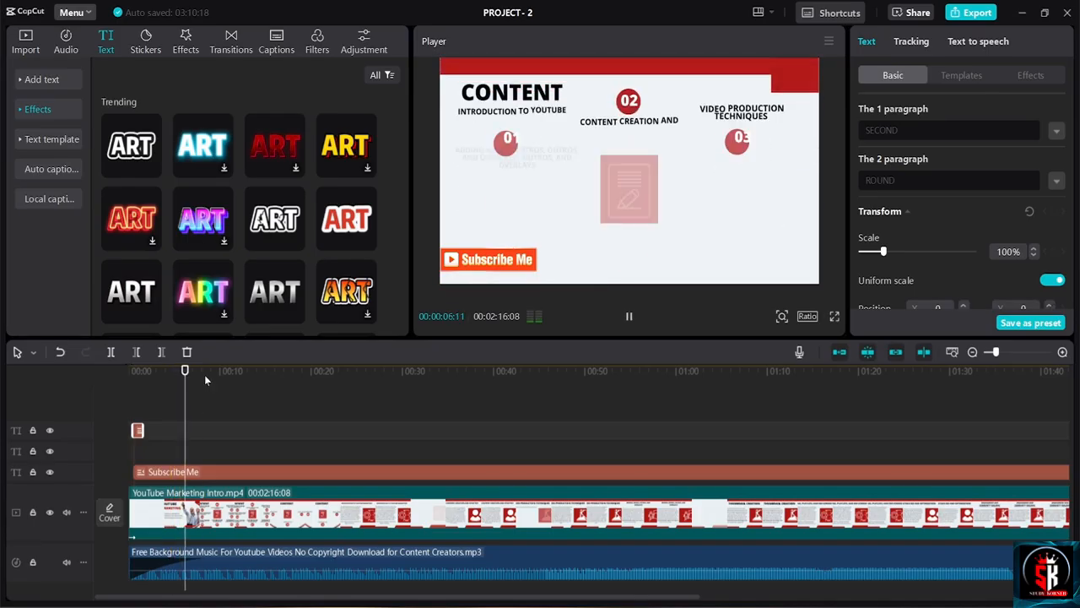
{"action": "key", "text": "space"}
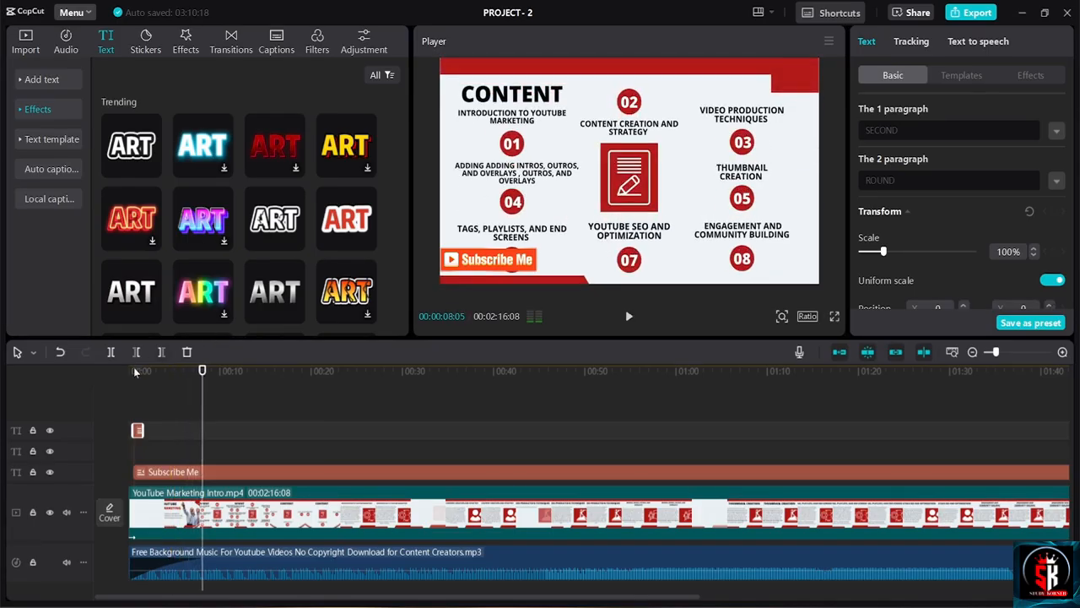
{"action": "left_click", "coordinate": [133, 371]}
{"action": "key", "text": "space"}
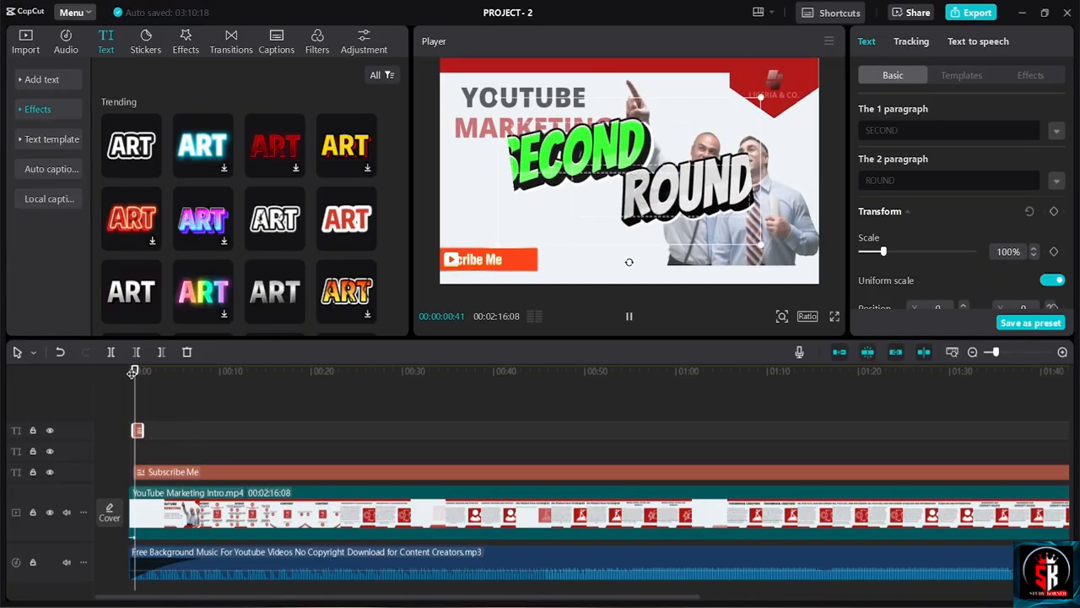
{"action": "key", "text": "space"}
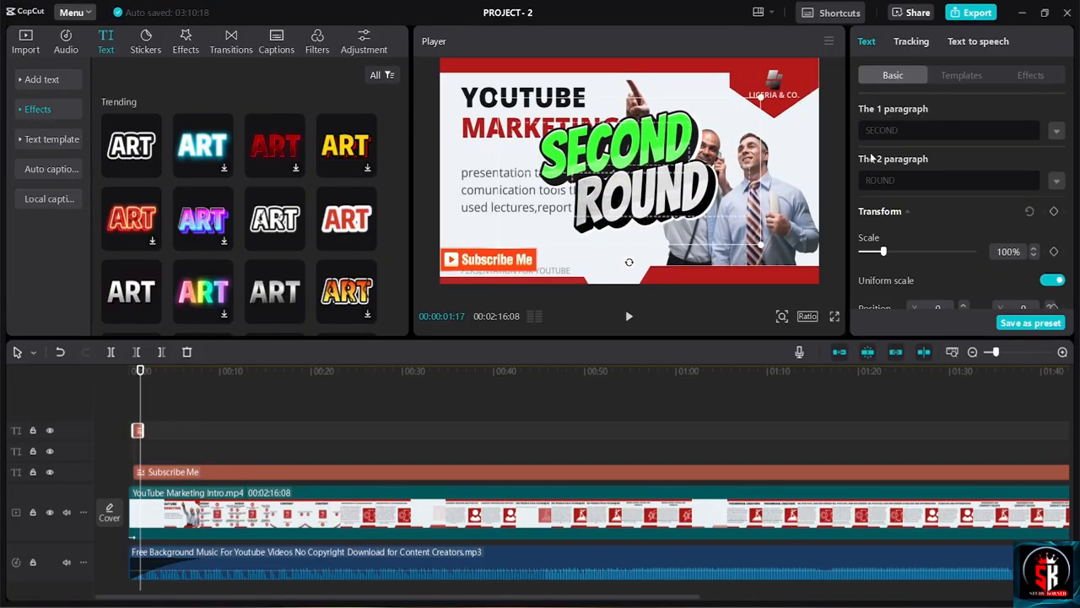
Change the SECOND ROUND template's first paragraph to First and its second to Class, and play the result
{"action": "left_click", "coordinate": [881, 130]}
{"action": "type", "text": "First"}
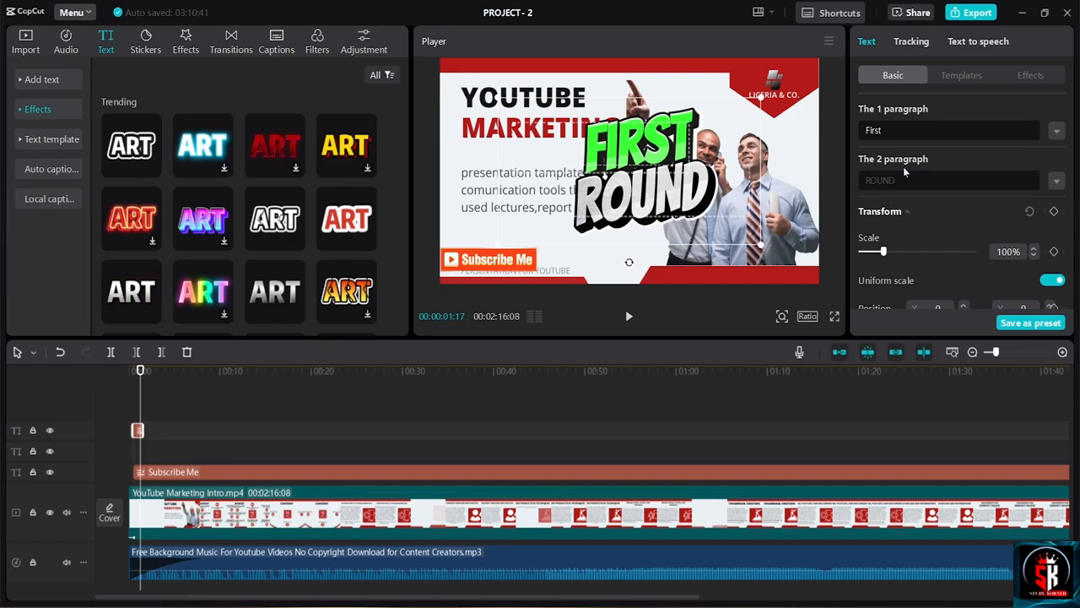
{"action": "double_click", "coordinate": [850, 179]}
{"action": "type", "text": "Class"}
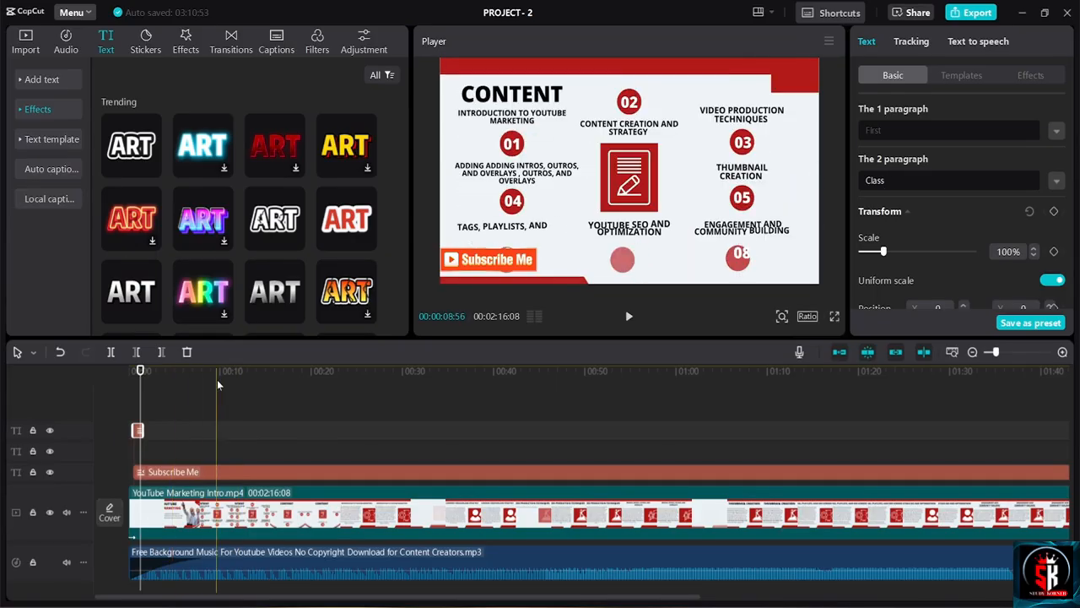
{"action": "left_click", "coordinate": [630, 317]}
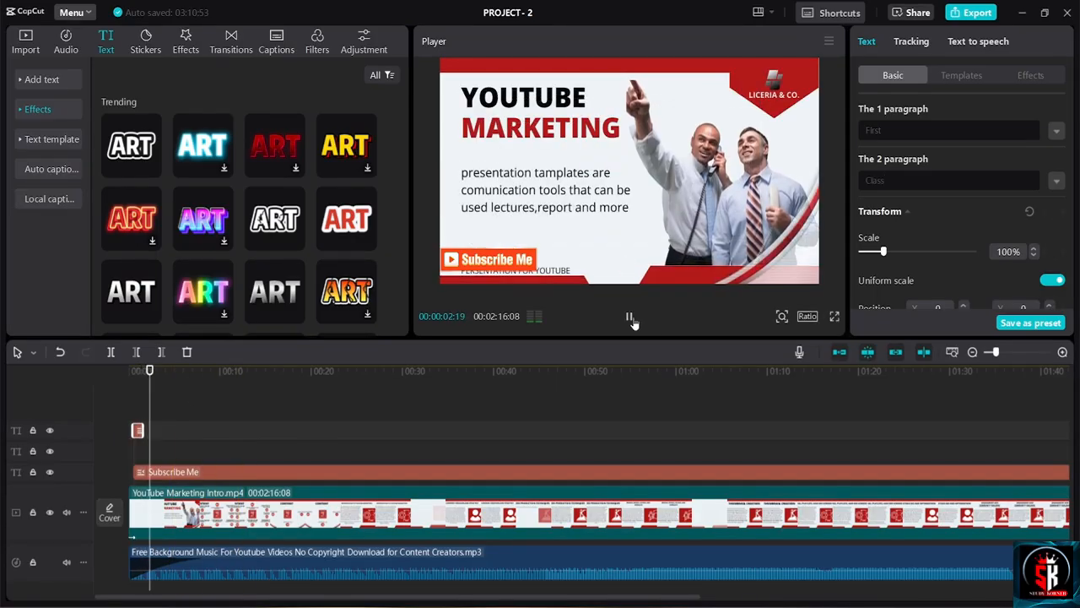
Play back the opening of the video again to check the timing of the FIRST CLASS overlay
{"action": "left_click", "coordinate": [628, 318]}
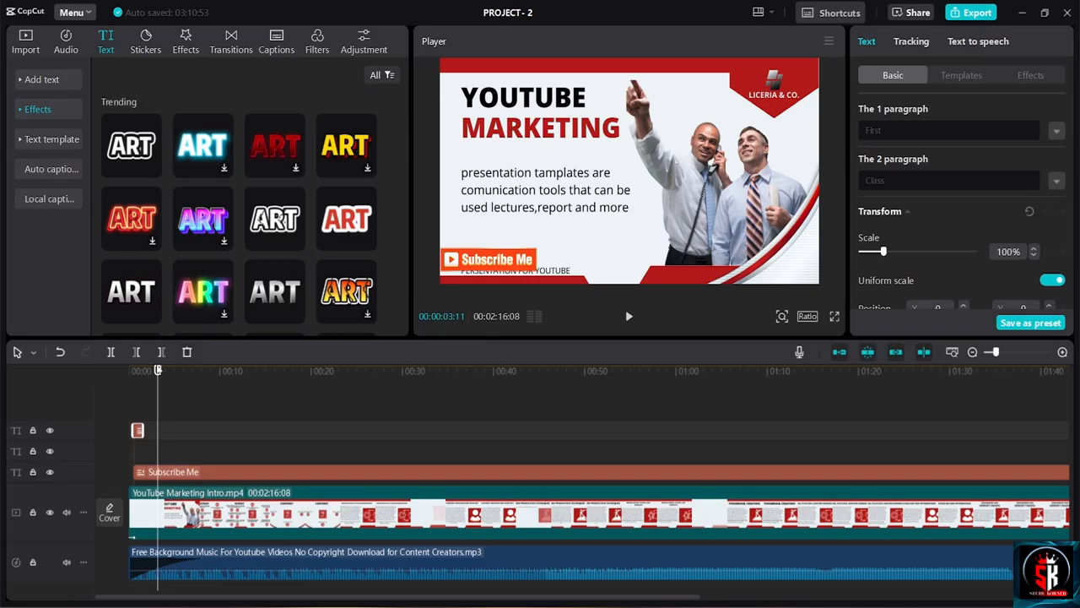
{"action": "left_click_drag", "start_coordinate": [157, 371], "coordinate": [115, 361]}
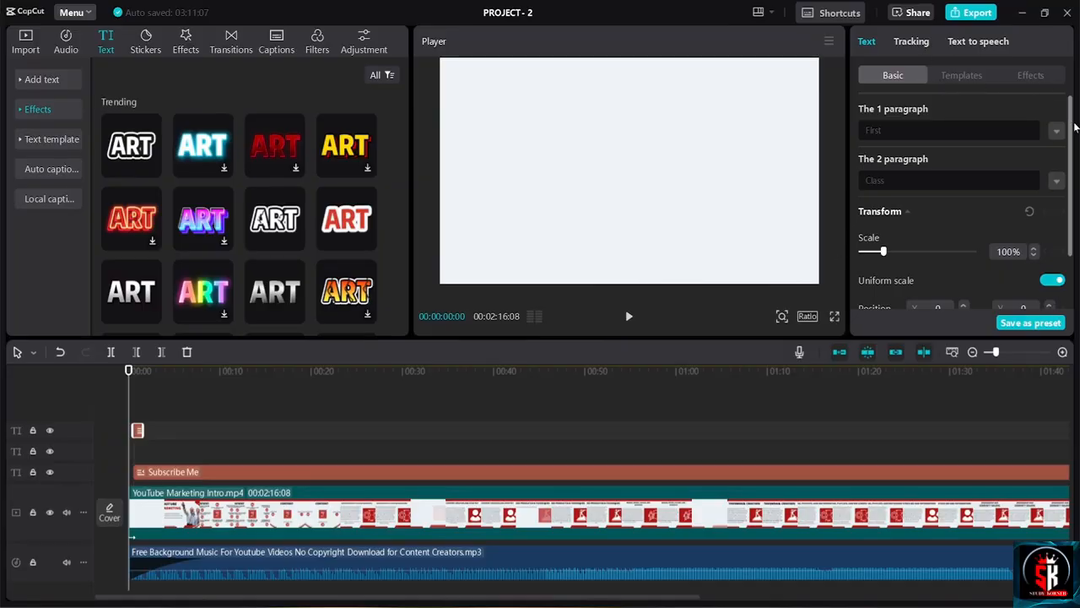
{"action": "left_click_drag", "start_coordinate": [1071, 209], "coordinate": [1071, 115]}
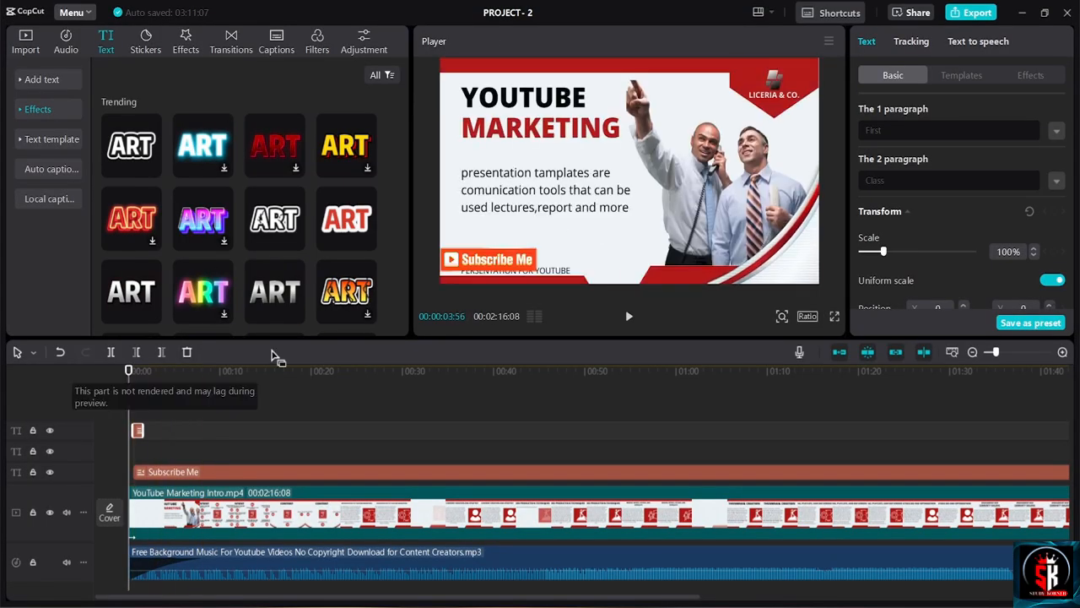
{"action": "left_click", "coordinate": [628, 324]}
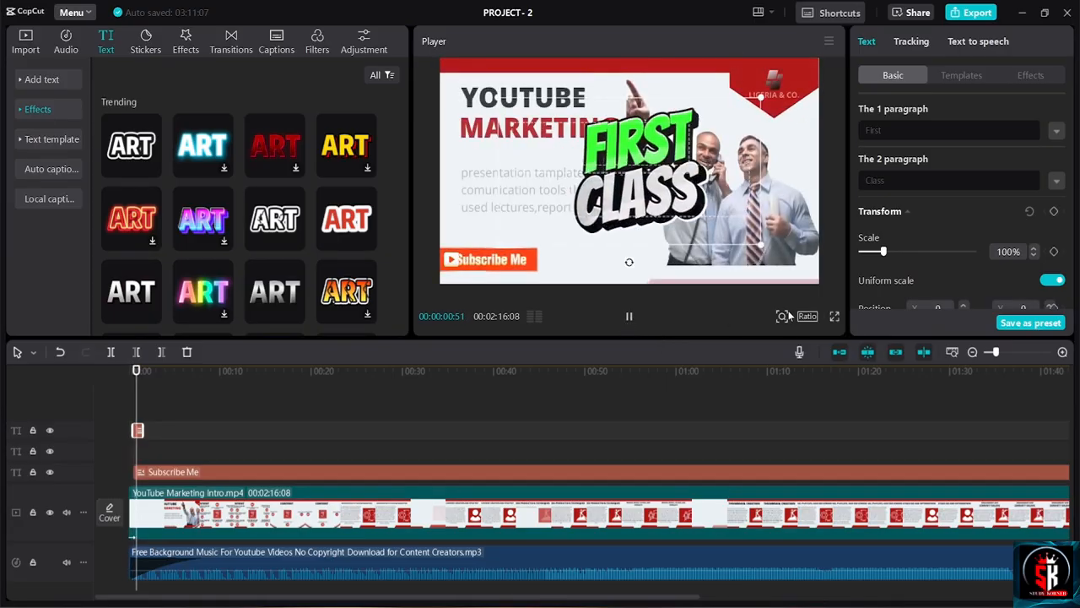
{"action": "left_click", "coordinate": [630, 323]}
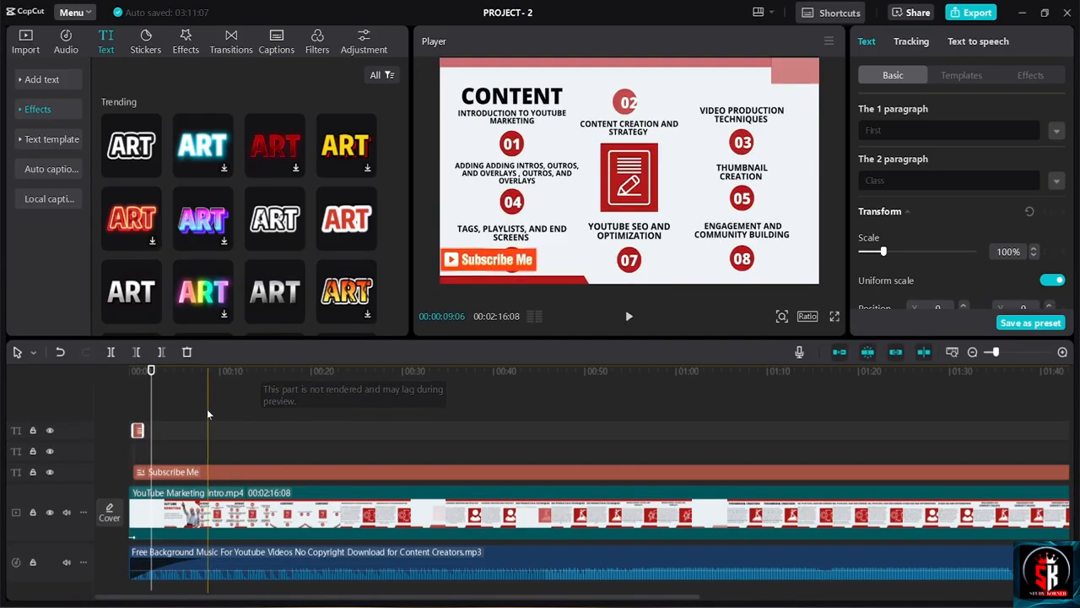
{"action": "left_click_drag", "start_coordinate": [151, 375], "coordinate": [138, 375]}
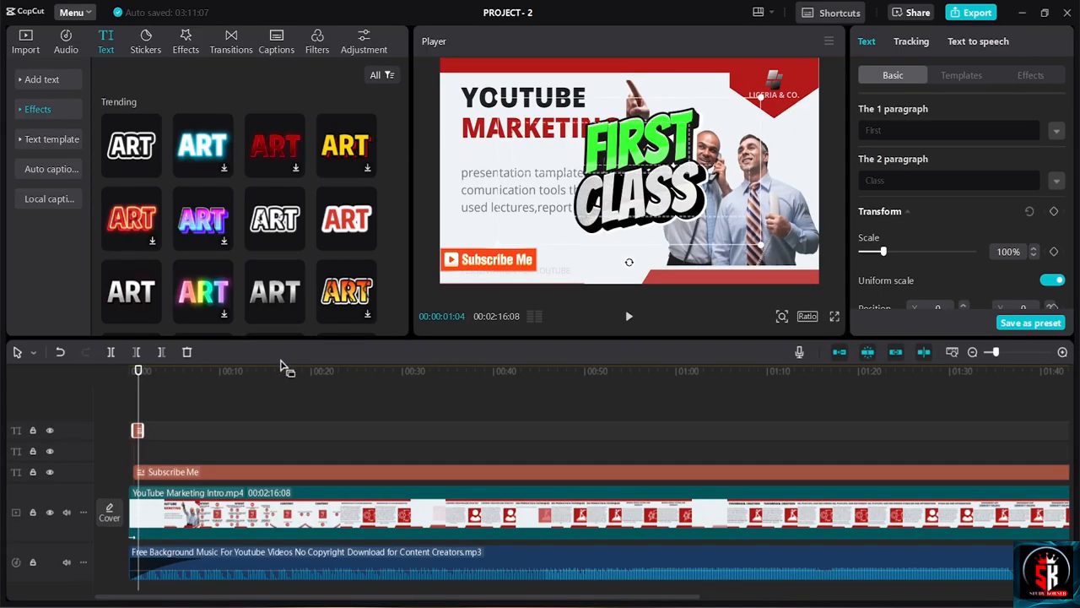
{"action": "key", "text": "space"}
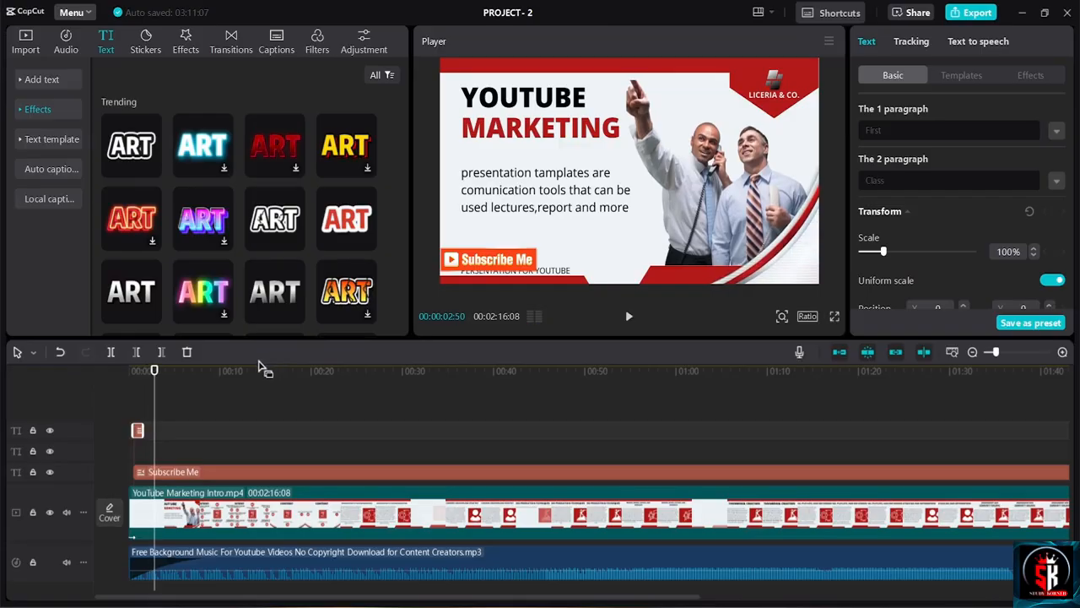
{"action": "left_click", "coordinate": [258, 390]}
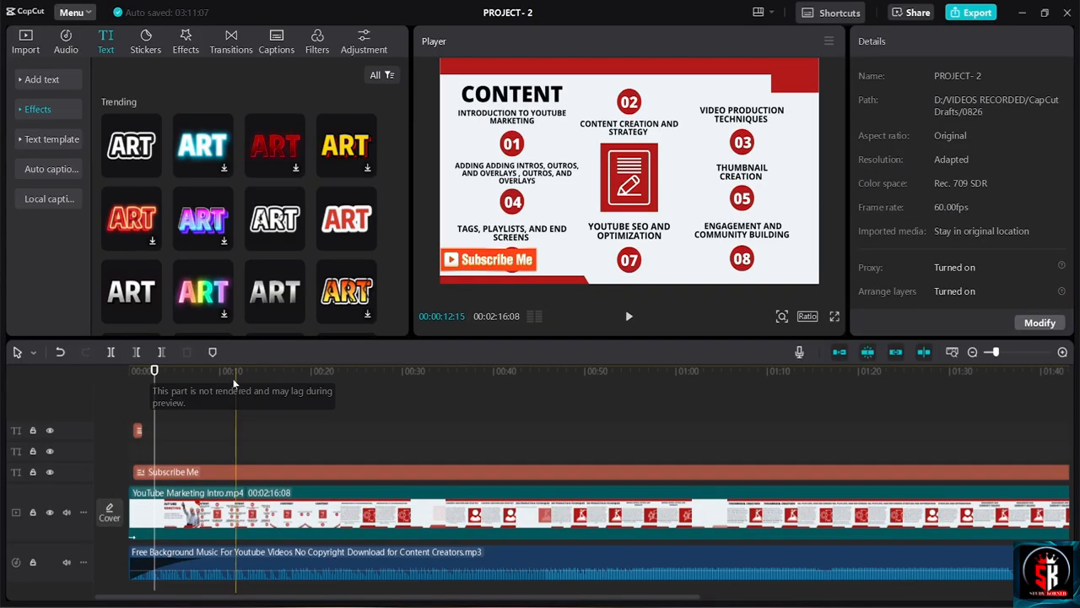
Copy the First Class text clip and paste it on its track at 00:00:03:28
{"action": "left_click", "coordinate": [137, 427]}
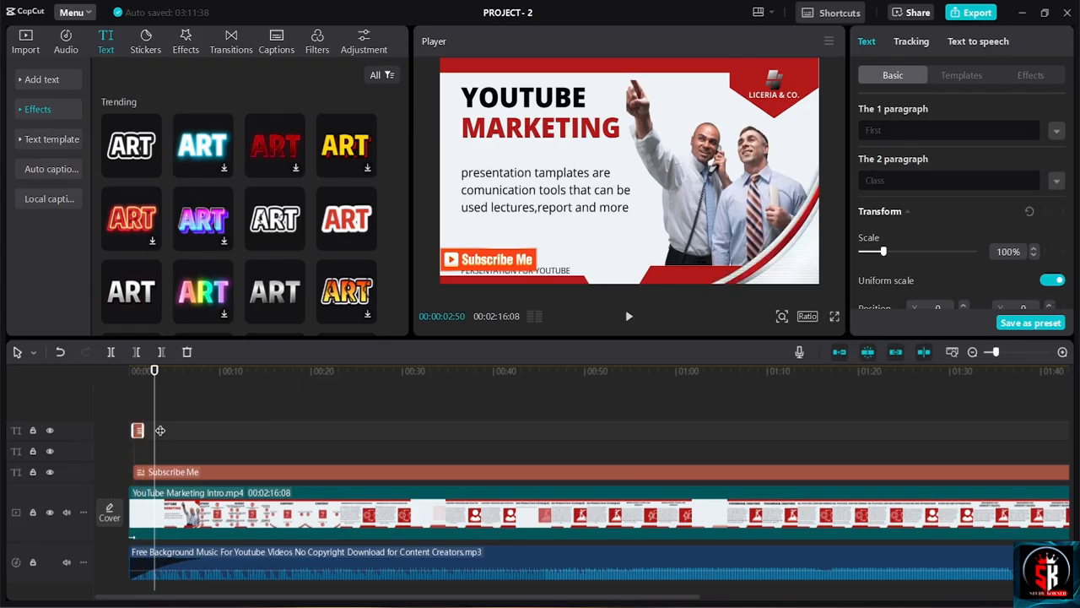
{"action": "left_click", "coordinate": [160, 430]}
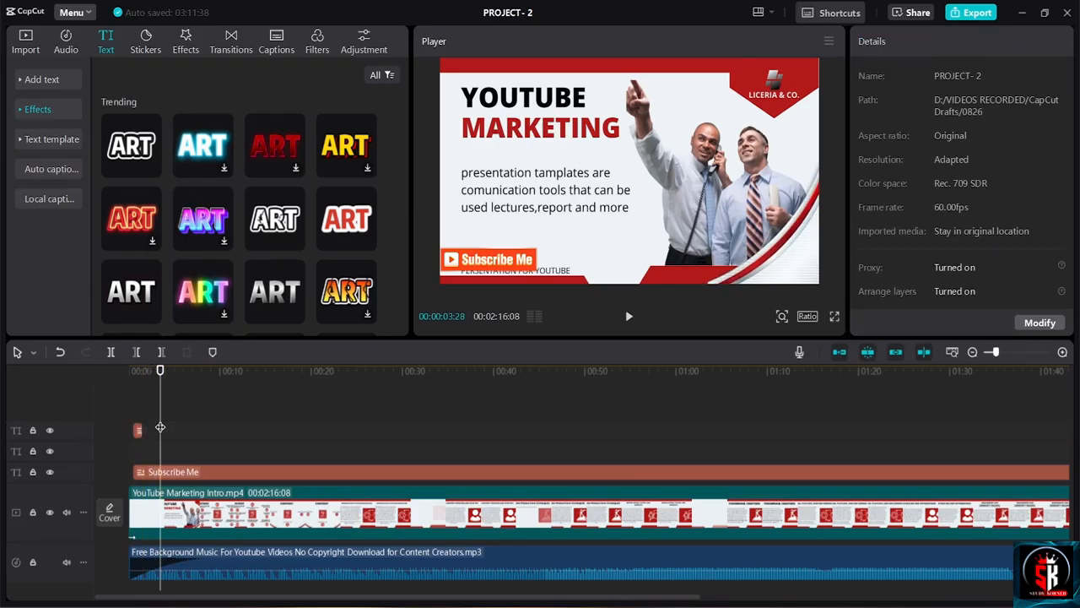
{"action": "key", "text": "ctrl+v"}
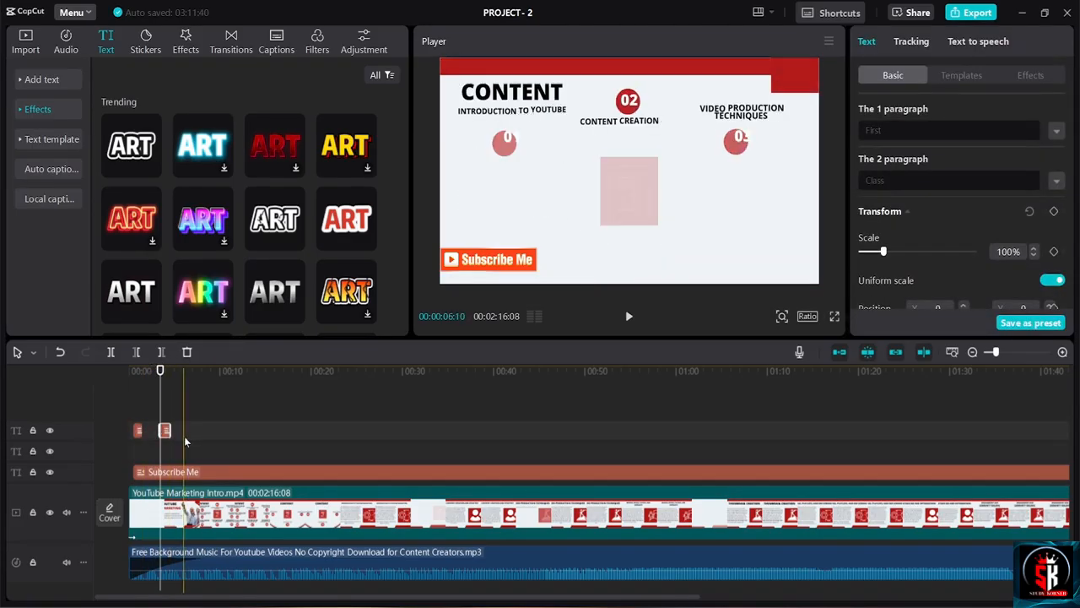
Play the pasted First Class clip and move it to about 00:00:06:38, over the first CONTENT slide
{"action": "left_click", "coordinate": [132, 374]}
{"action": "key", "text": "space"}
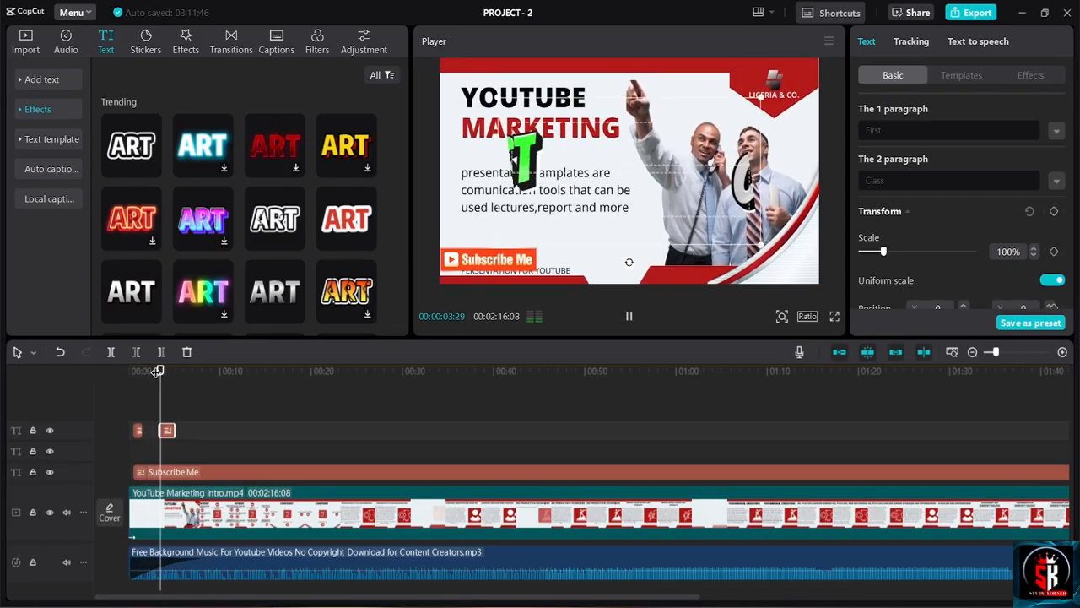
{"action": "key", "text": "space"}
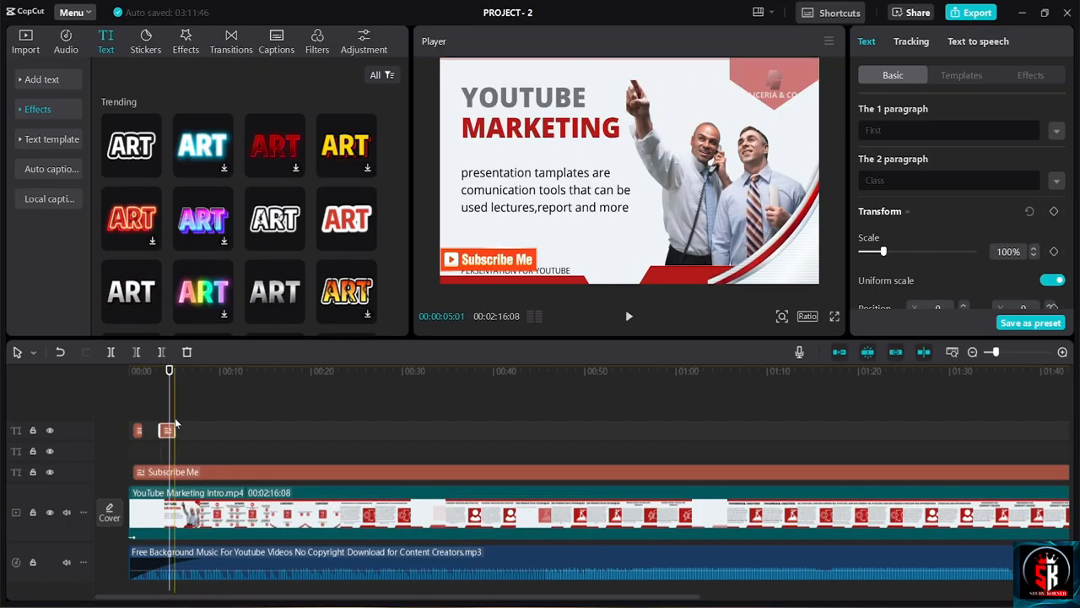
{"action": "key", "text": "space"}
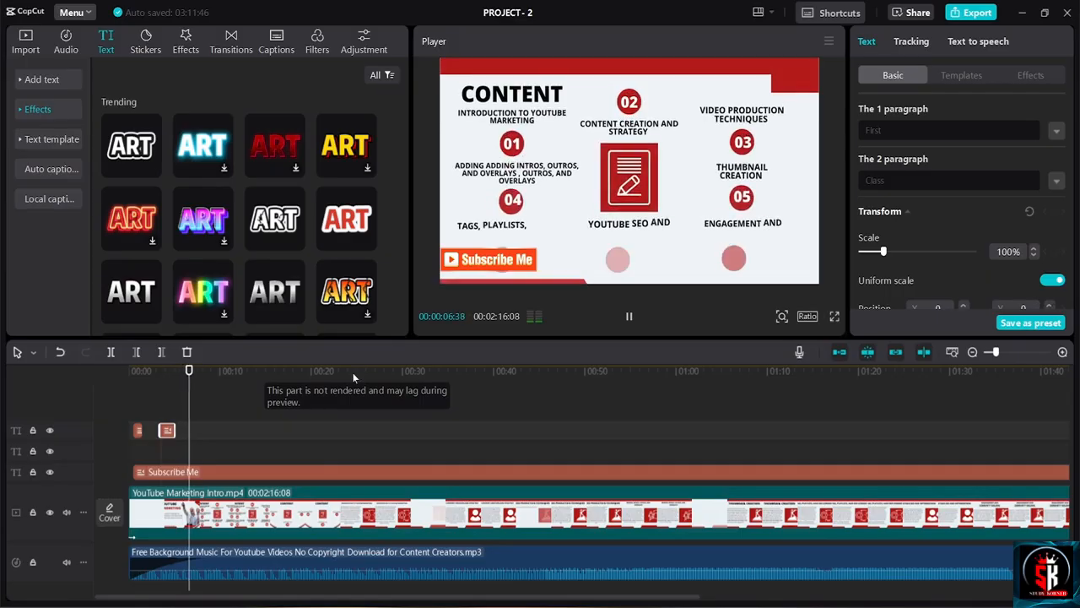
{"action": "key", "text": "space"}
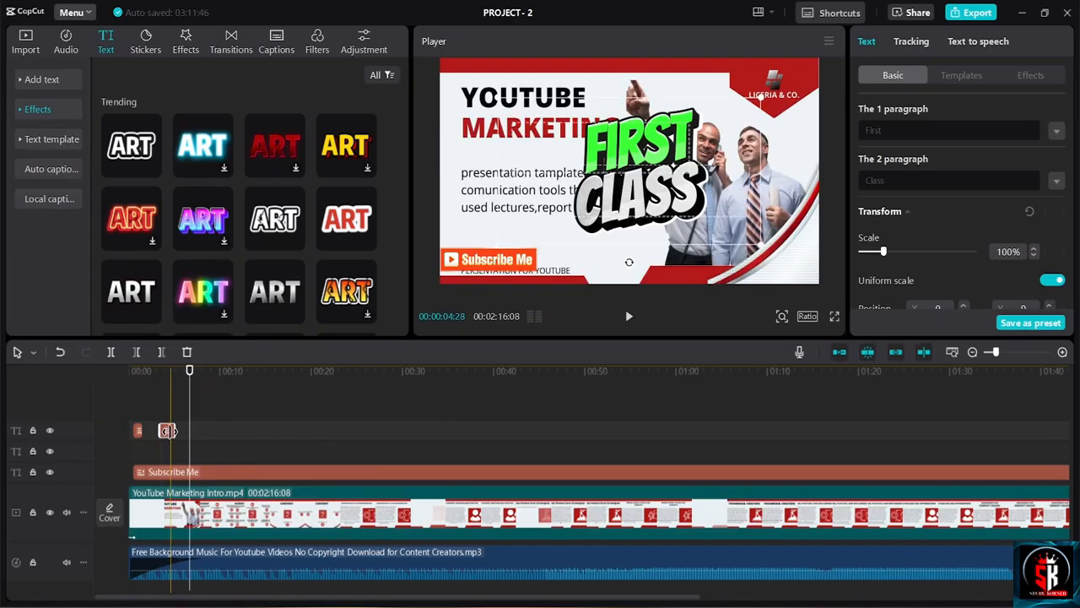
{"action": "left_click_drag", "start_coordinate": [167, 431], "coordinate": [197, 431]}
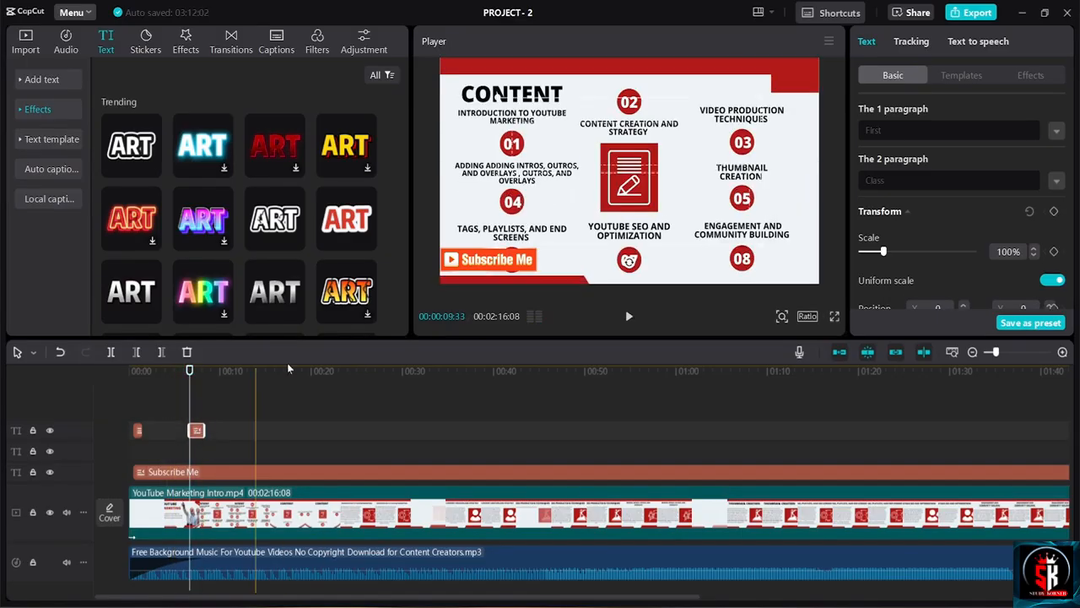
Change the copied text clip's first paragraph to Second, with the playhead at 00:00:07:36 within the clip
{"action": "left_click", "coordinate": [250, 423]}
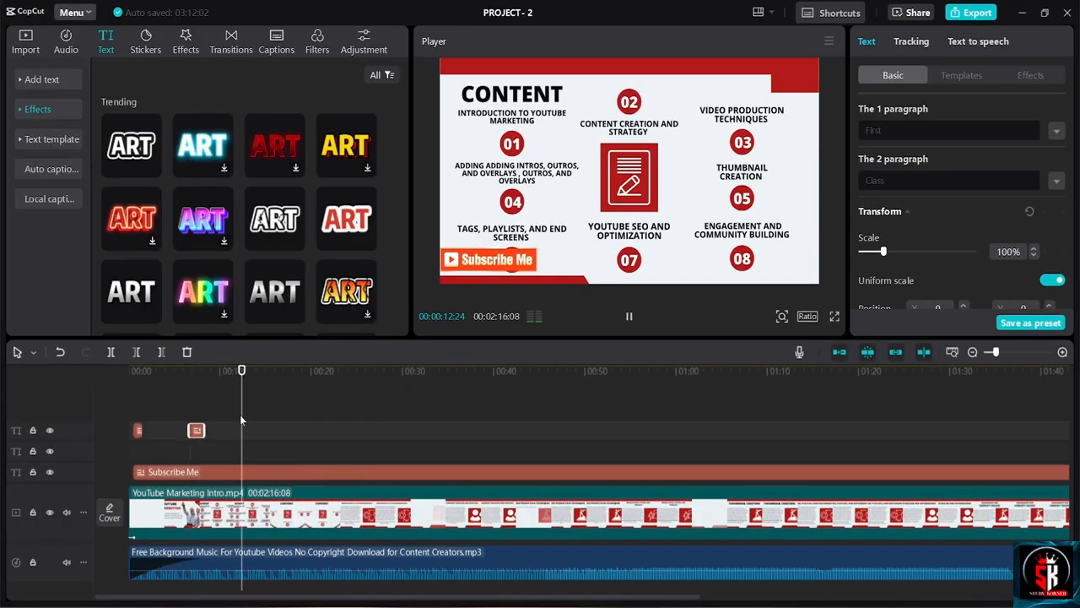
{"action": "left_click", "coordinate": [197, 395]}
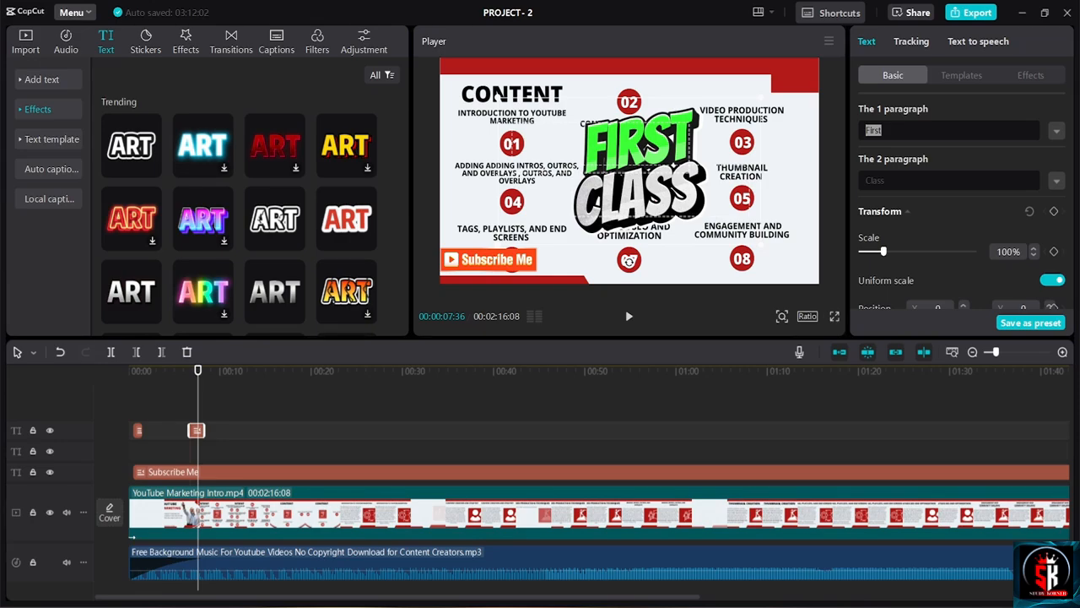
{"action": "type", "text": "Se"}
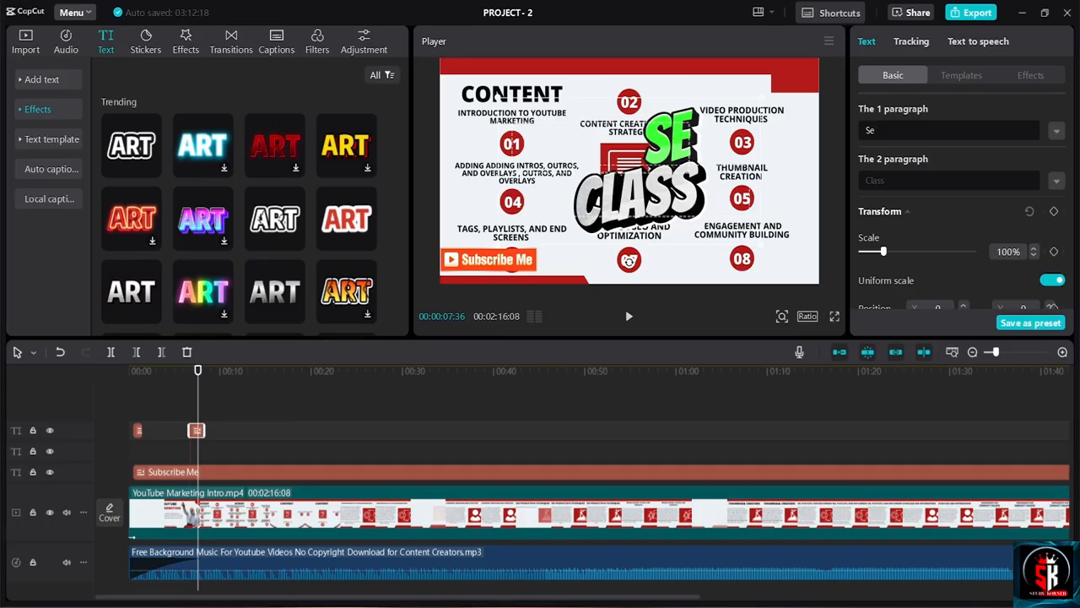
{"action": "type", "text": "cond"}
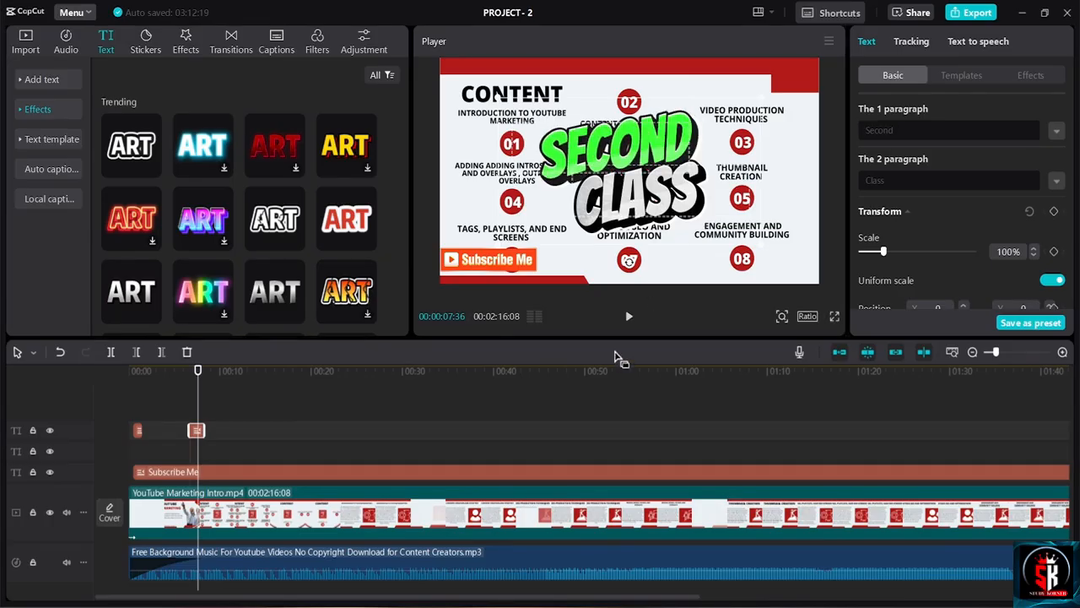
Paste a copy of the Second Class text clip at 00:00:14:59, over the second CONTENT slide, and change its first paragraph to Third
{"action": "right_click", "coordinate": [197, 430]}
{"action": "left_click", "coordinate": [228, 260]}
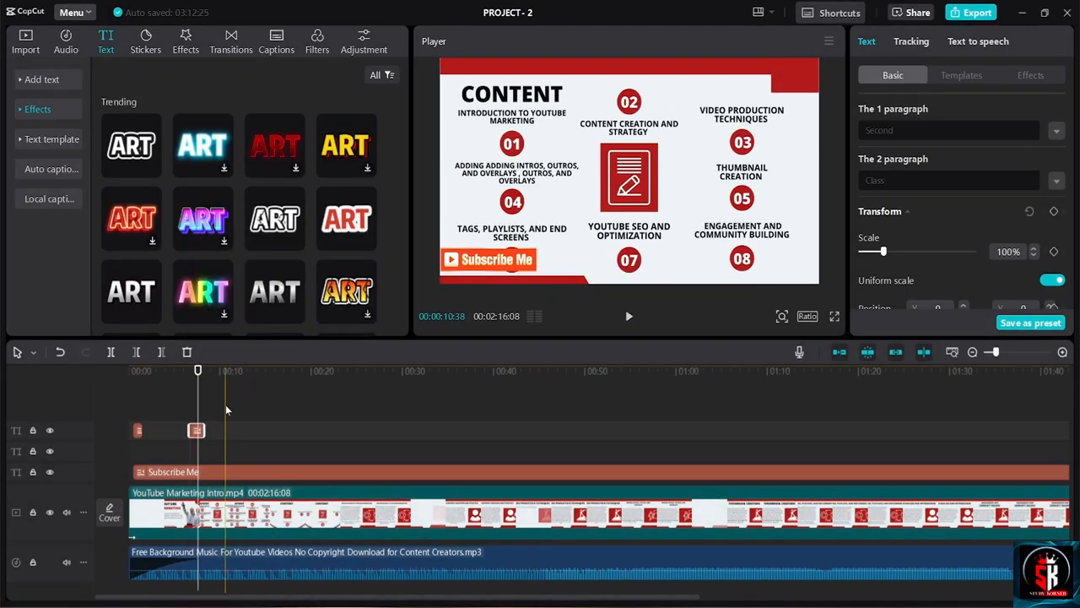
{"action": "key", "text": "space"}
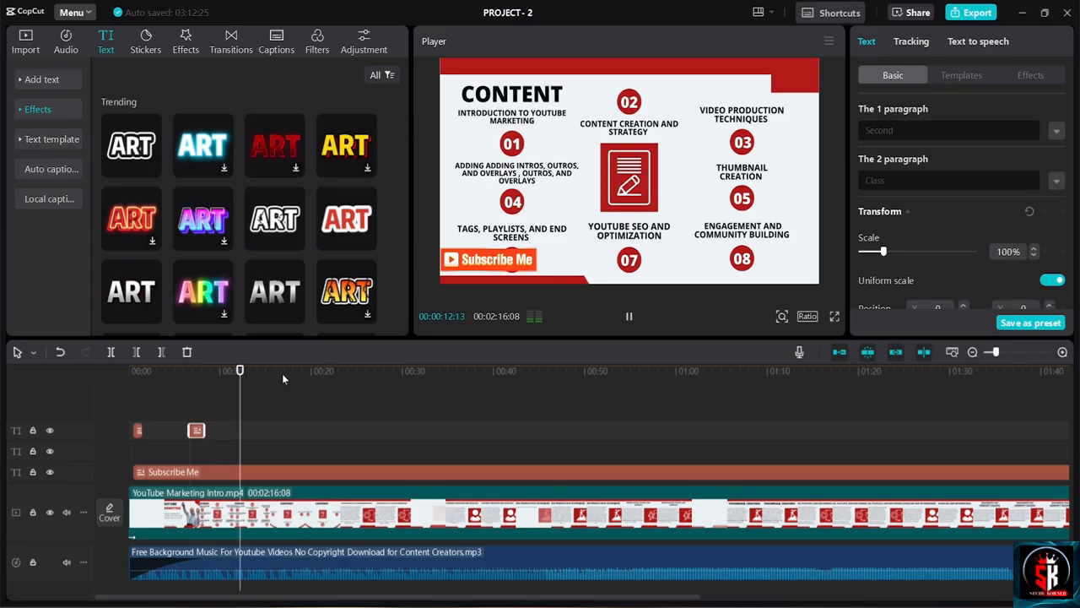
{"action": "left_click", "coordinate": [316, 372]}
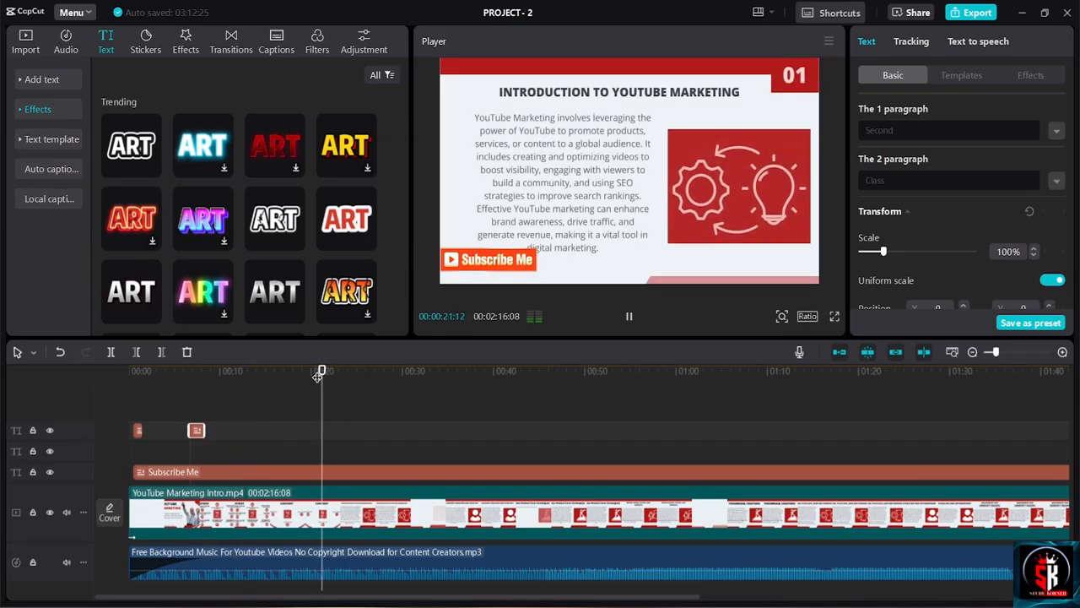
{"action": "key", "text": "space"}
{"action": "left_click", "coordinate": [276, 374]}
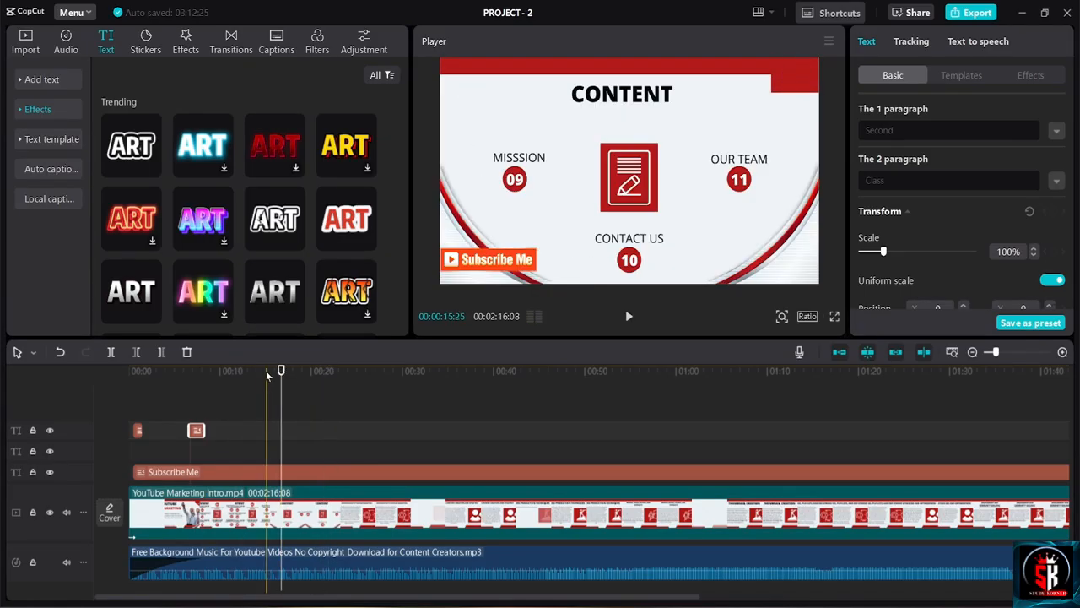
{"action": "left_click", "coordinate": [266, 372]}
{"action": "left_click", "coordinate": [244, 377]}
{"action": "key", "text": "space"}
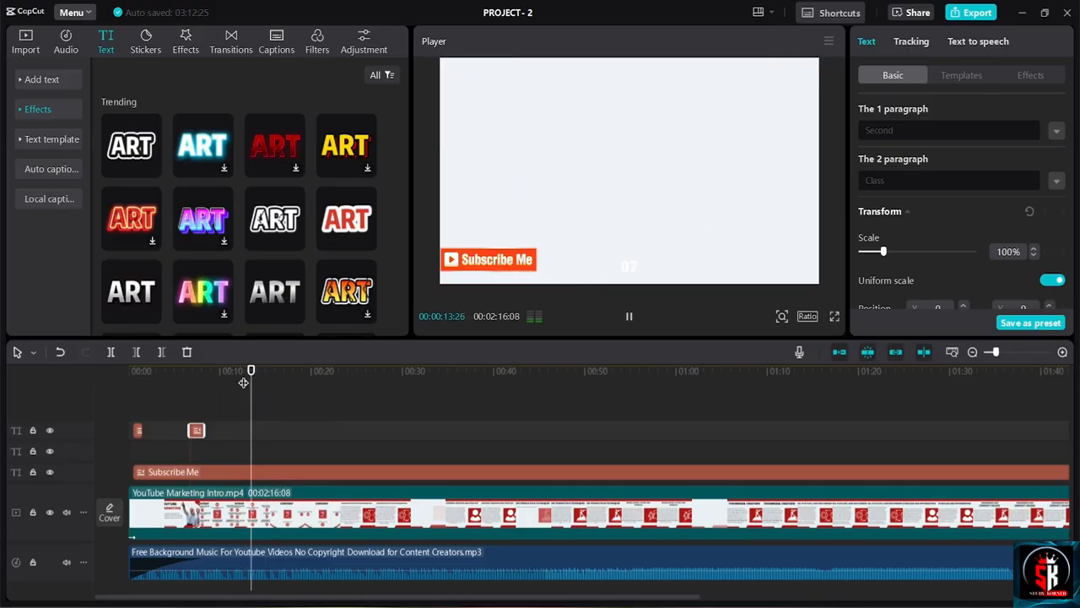
{"action": "key", "text": "space"}
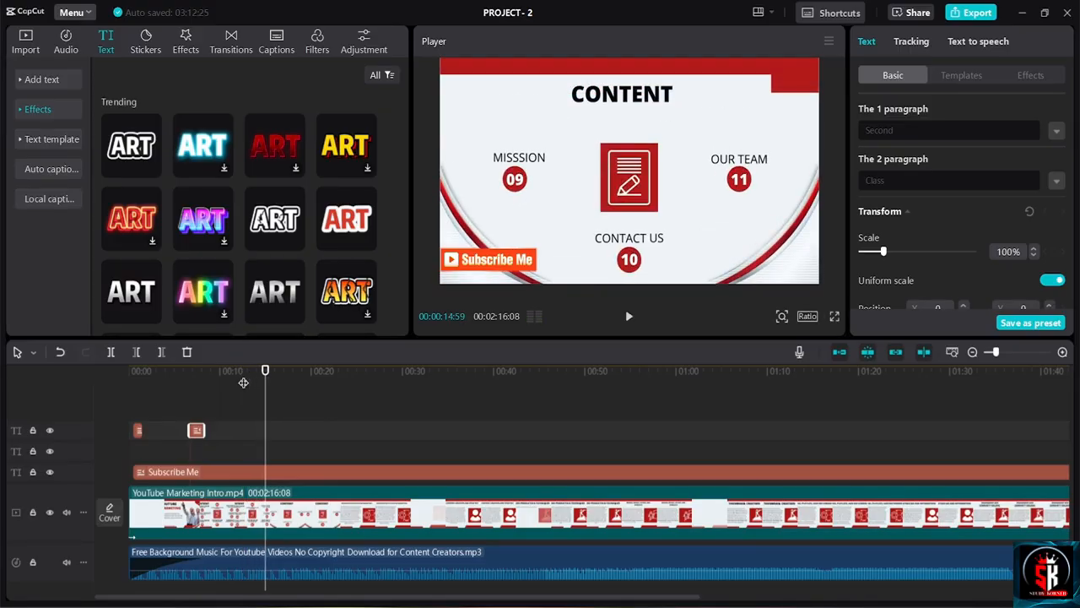
{"action": "key", "text": "ctrl+v"}
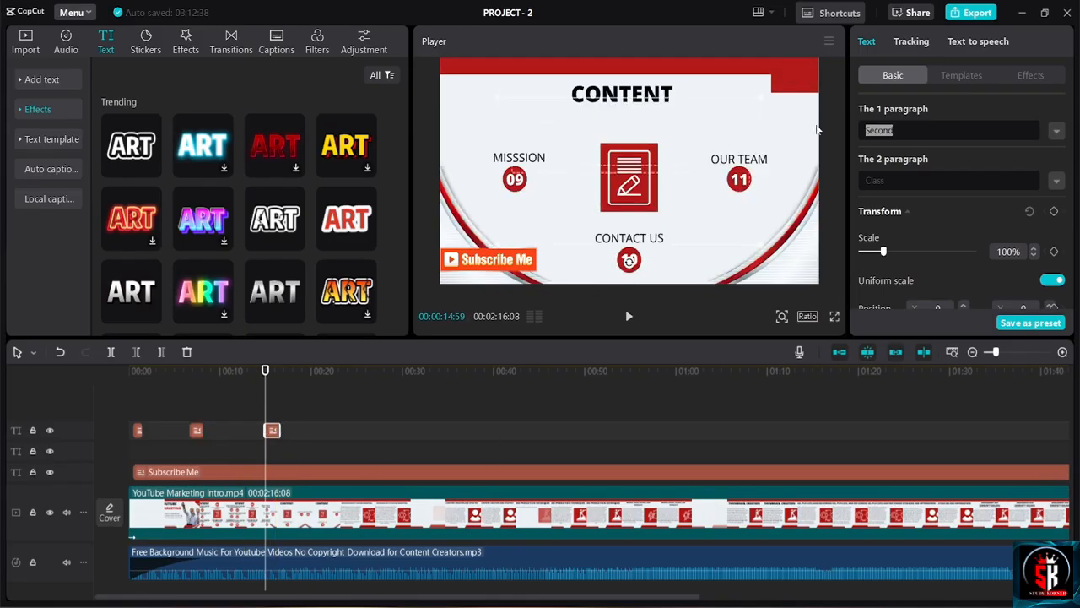
{"action": "type", "text": "Third"}
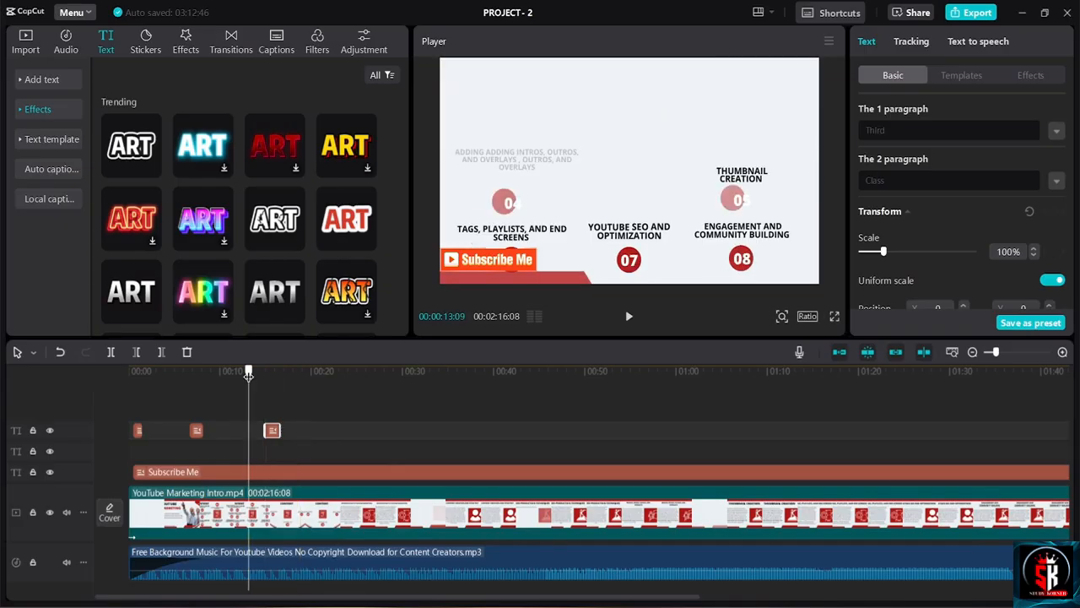
Paste another copy of the text clip over the INTRODUCTION TO YOUTUBE MARKETING slide and change its first paragraph to Fourth
{"action": "key", "text": "space"}
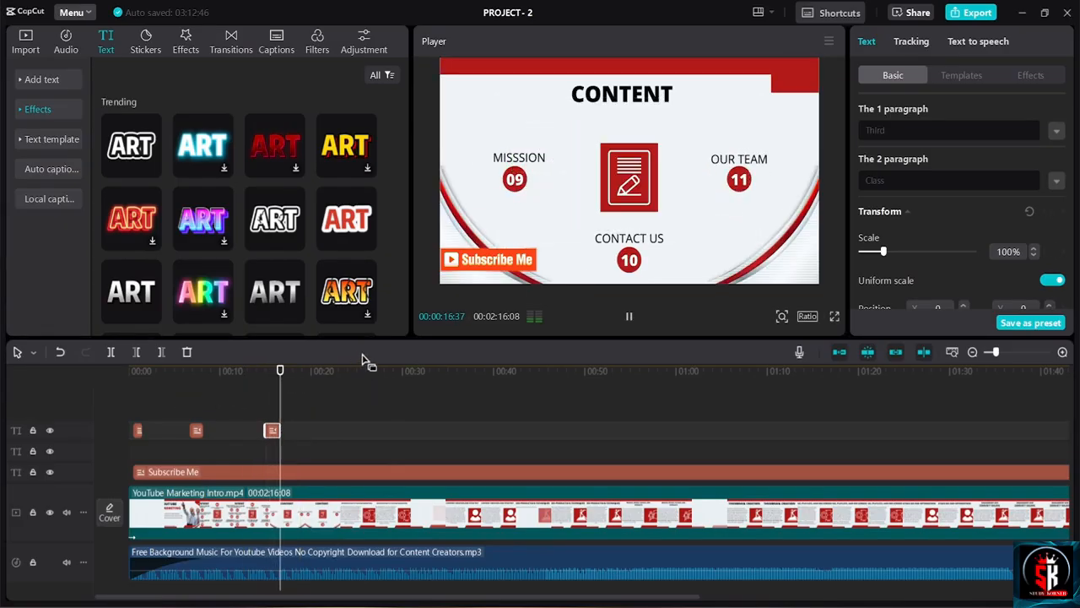
{"action": "left_click", "coordinate": [358, 371]}
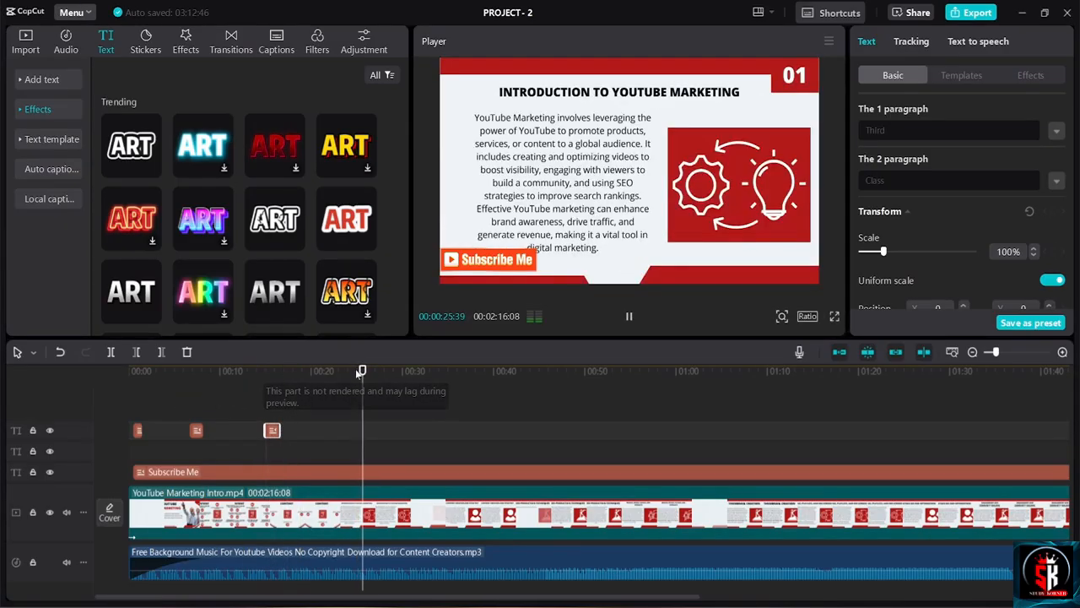
{"action": "left_click", "coordinate": [286, 378]}
{"action": "key", "text": "space"}
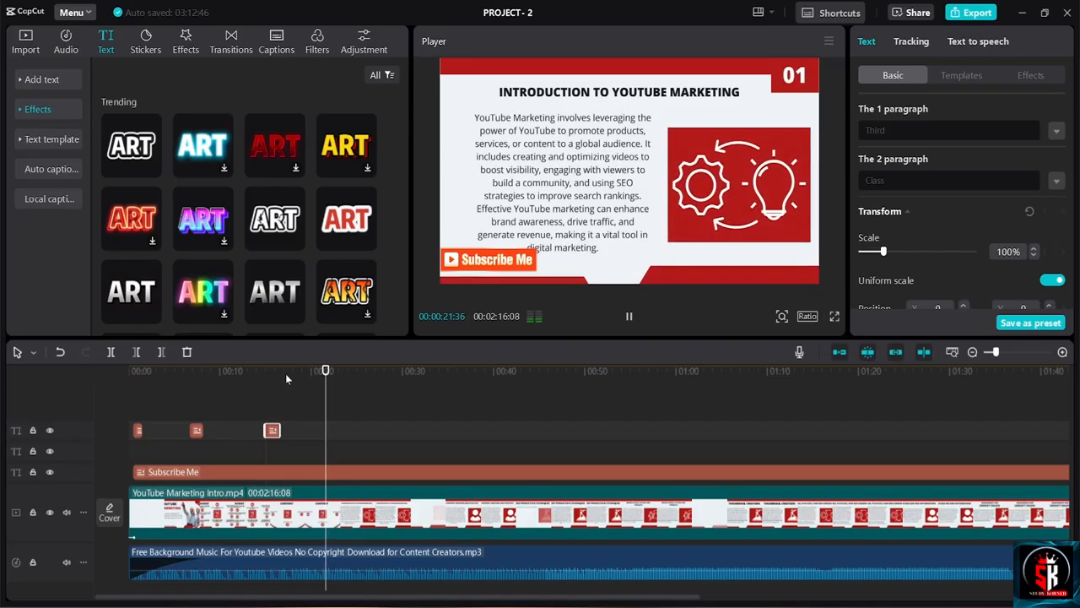
{"action": "key", "text": "space"}
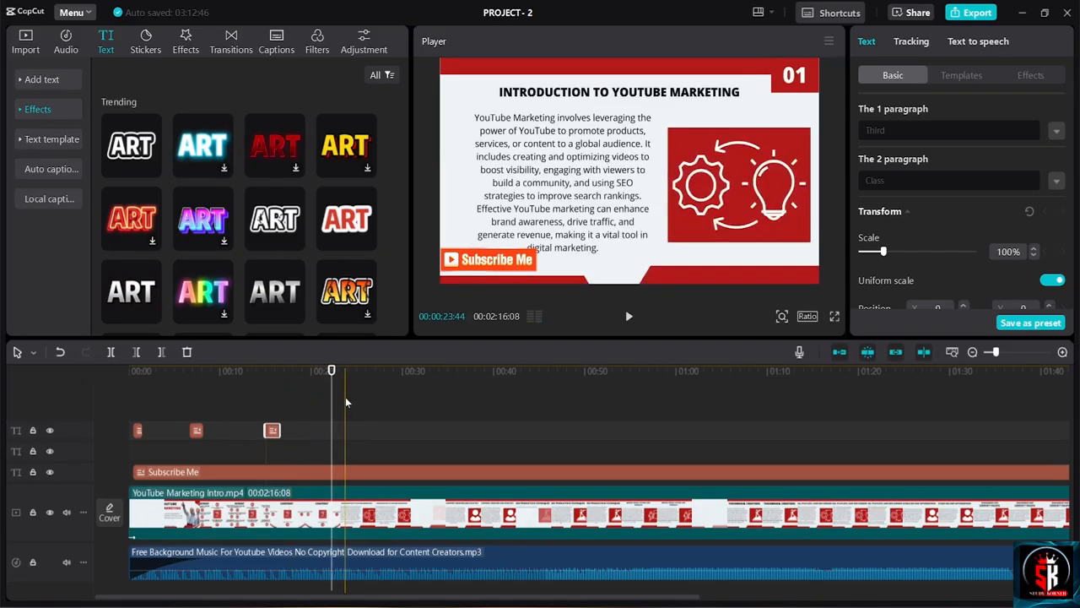
{"action": "key", "text": "ctrl+v"}
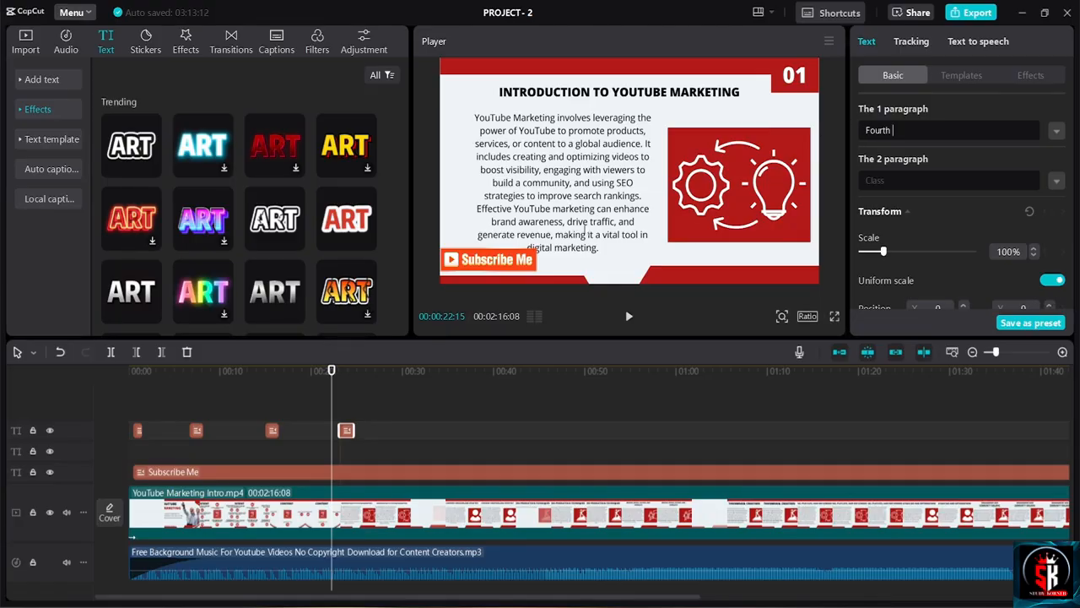
Paste a copy of the text clip at 00:00:30:51, over the CONTENT CREATION AND STRATEGY slide, and change its first paragraph to Fivth
{"action": "left_click", "coordinate": [341, 372]}
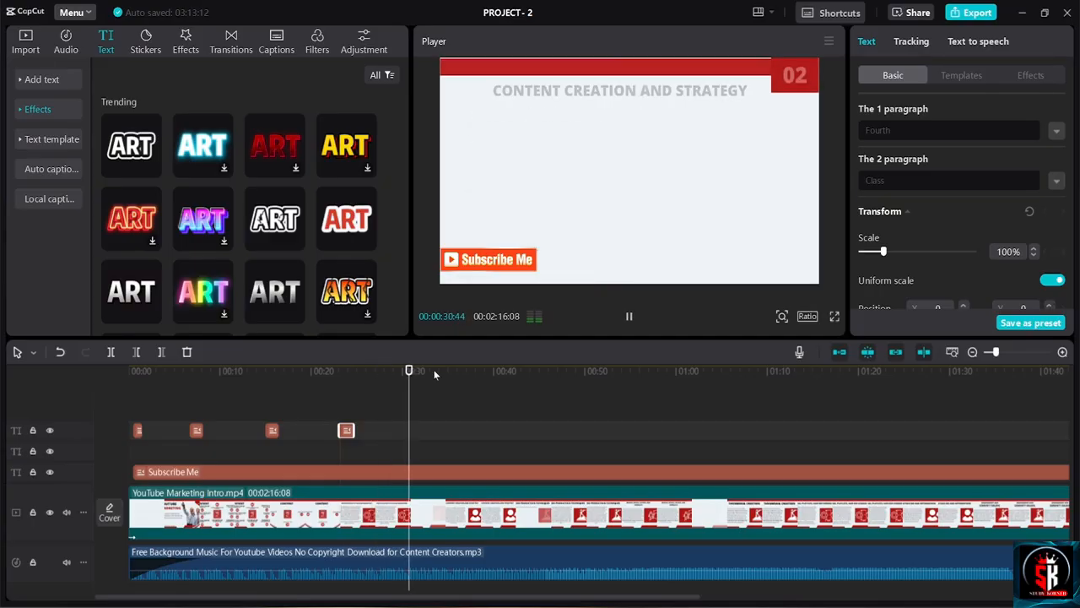
{"action": "left_click_drag", "start_coordinate": [434, 372], "coordinate": [410, 379]}
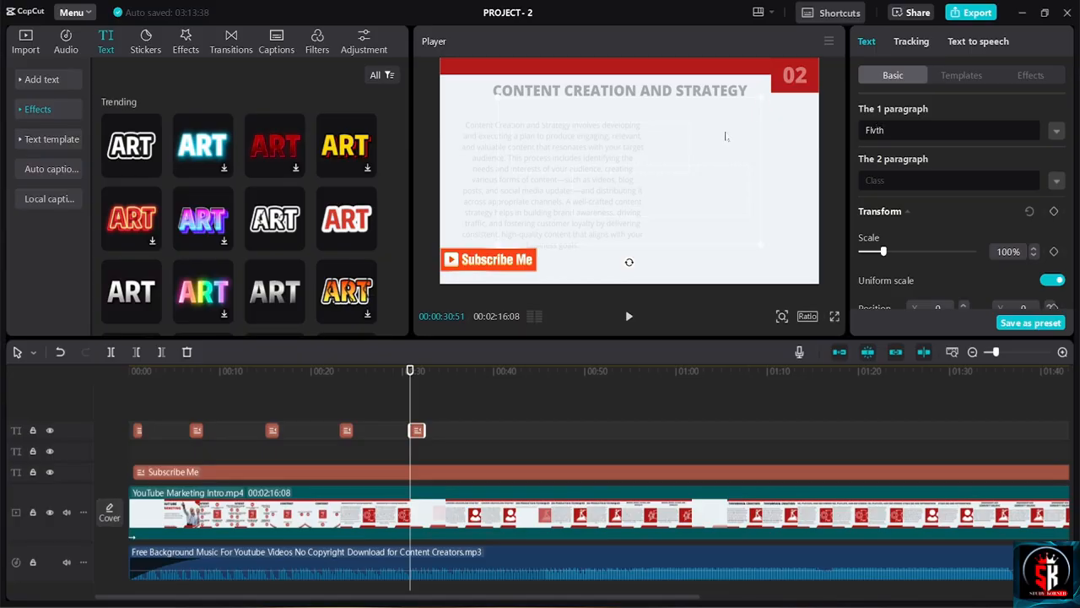
{"action": "left_click", "coordinate": [625, 317]}
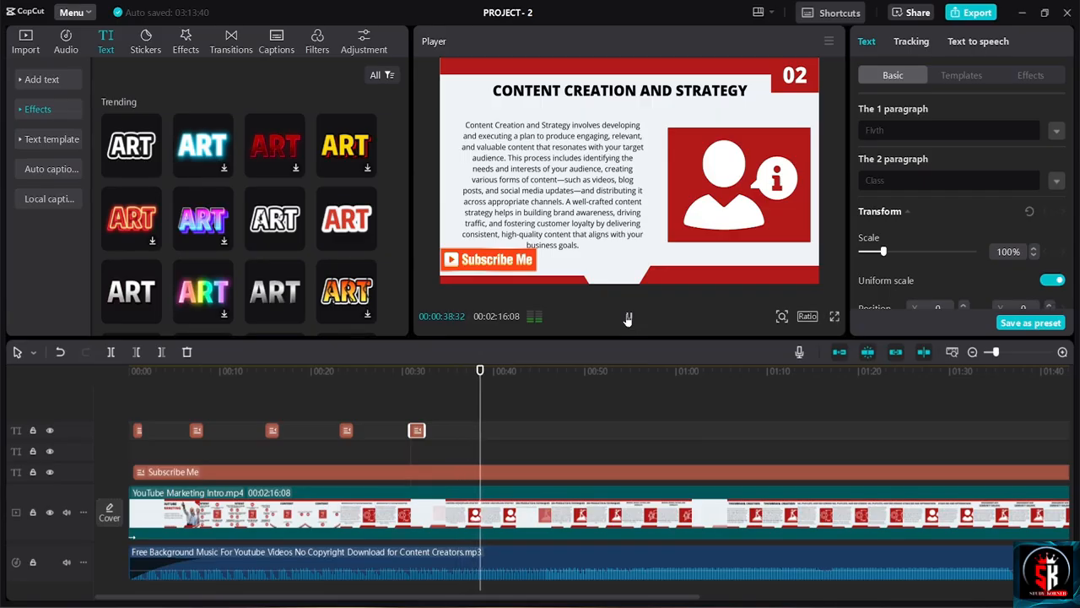
{"action": "left_click", "coordinate": [450, 372]}
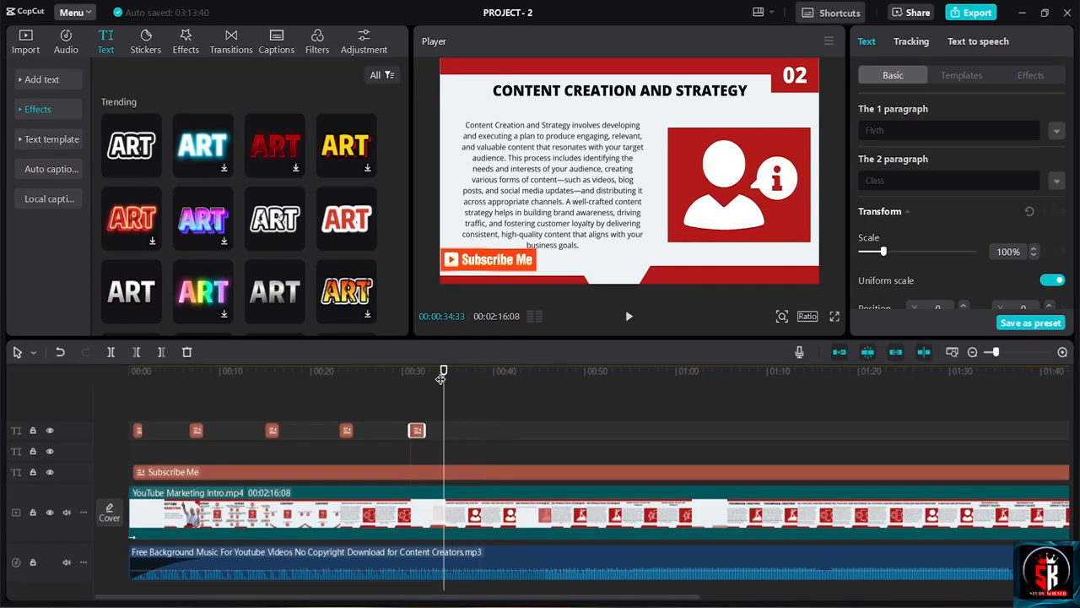
{"action": "left_click_drag", "start_coordinate": [442, 375], "coordinate": [403, 372]}
{"action": "key", "text": "space"}
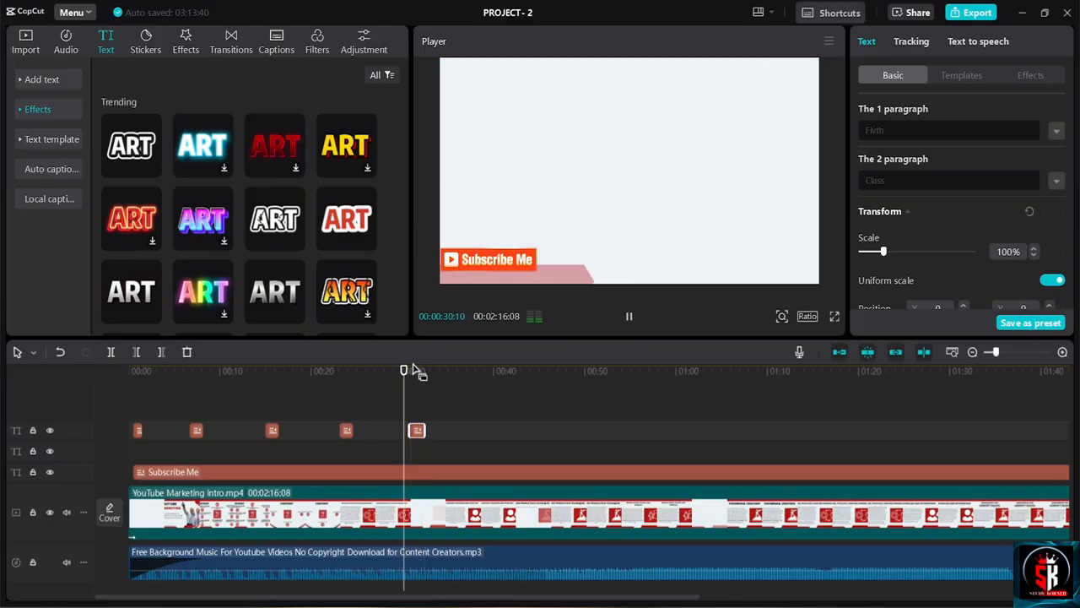
Paste another copy of the text clip at about 00:00:42, over the VIDEO PRODUCTION TECHNIQUES slide, and change its first paragraph to Sixth
{"action": "left_click", "coordinate": [461, 371]}
{"action": "left_click", "coordinate": [499, 374]}
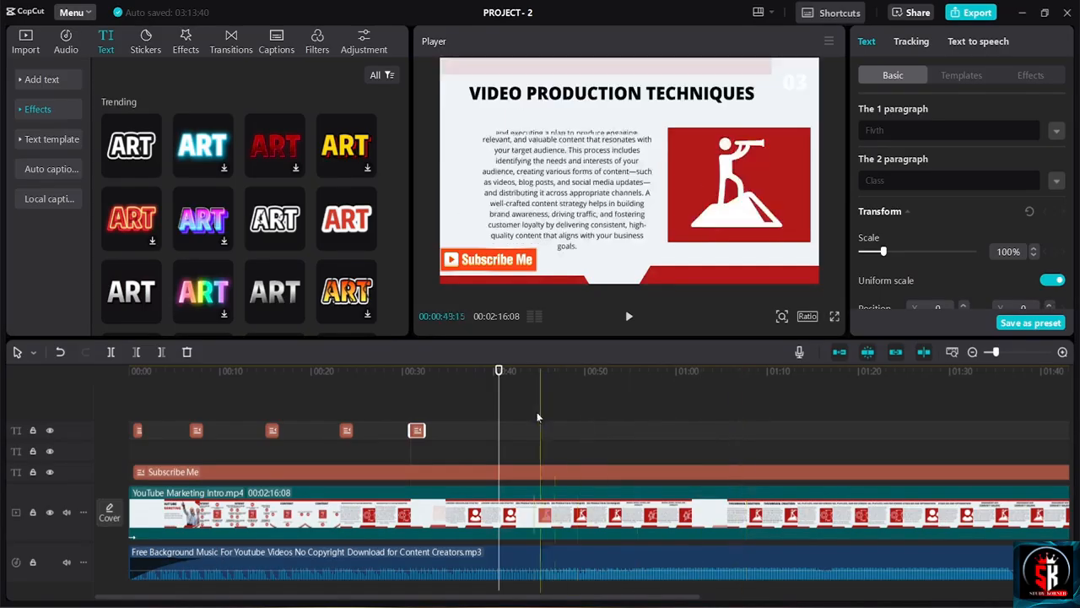
{"action": "key", "text": "ctrl+v"}
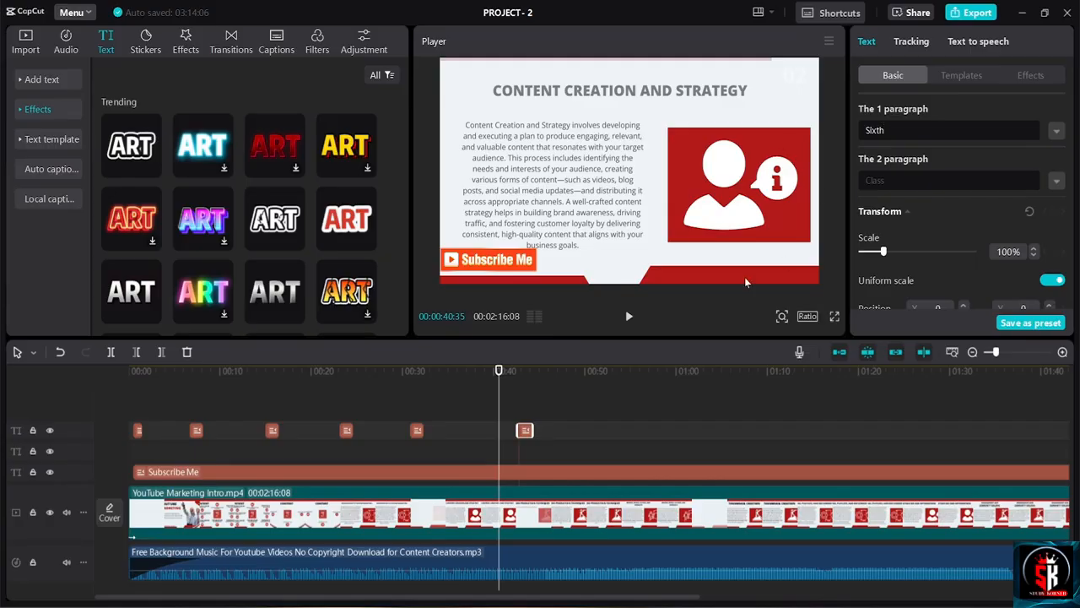
{"action": "left_click", "coordinate": [628, 317]}
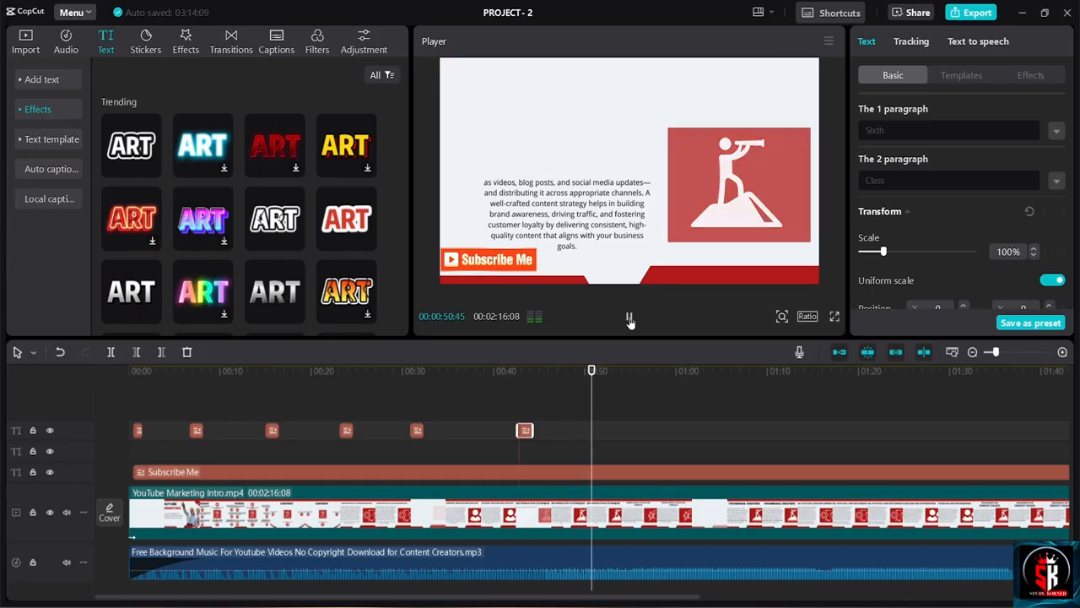
{"action": "left_click", "coordinate": [629, 319]}
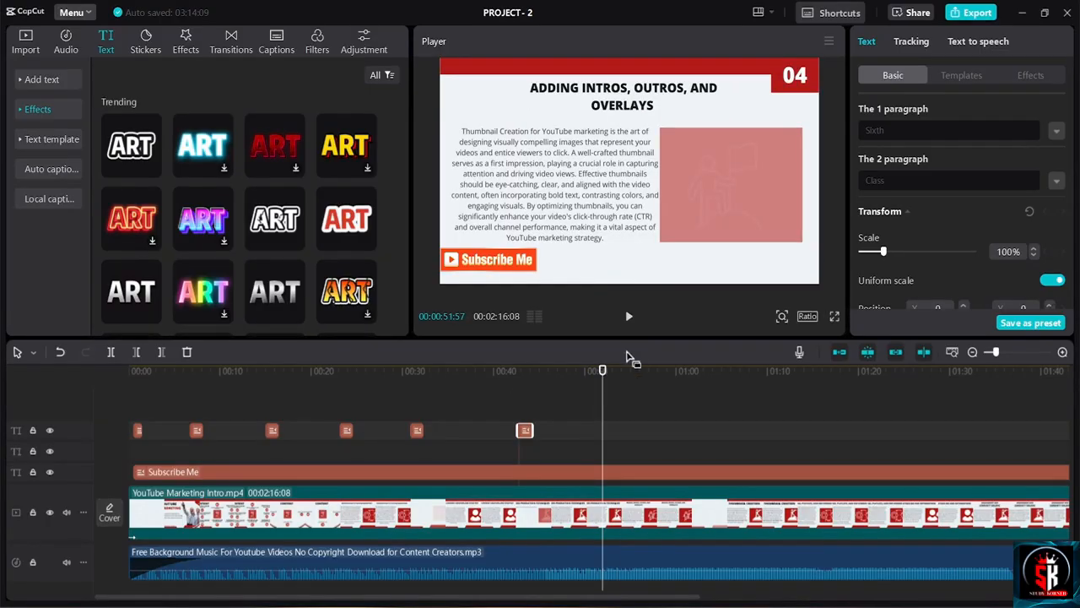
Paste another copy of the Second Class text clip at 00:01:39:54, over the ENGAGEMENT AND COMMUNITY BUILDING slide
{"action": "scroll", "coordinate": [494, 423], "scroll_direction": "right", "scroll_amount": 5}
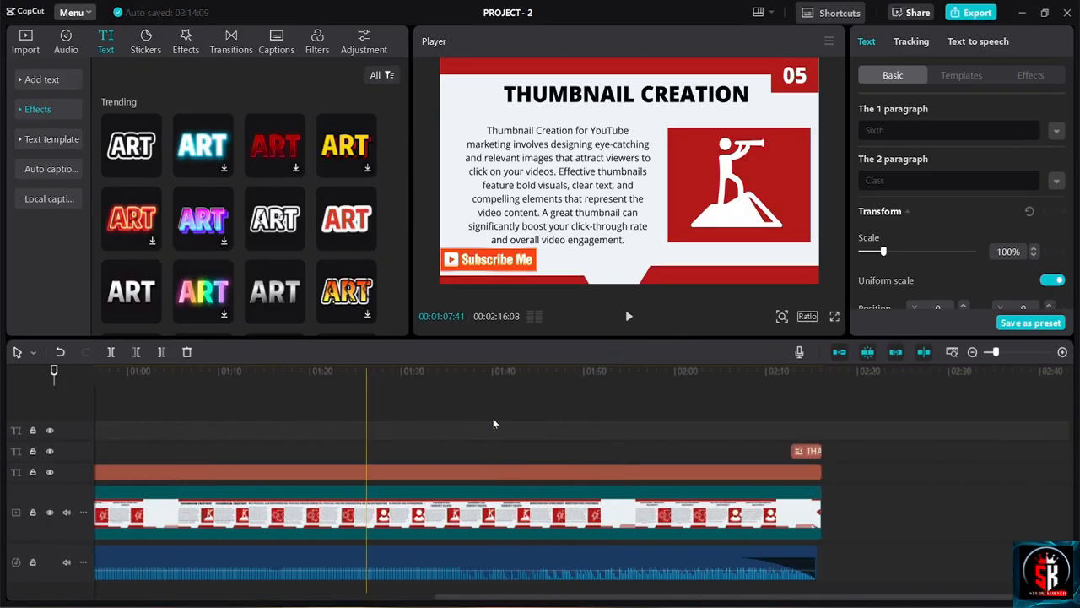
{"action": "left_click", "coordinate": [493, 423]}
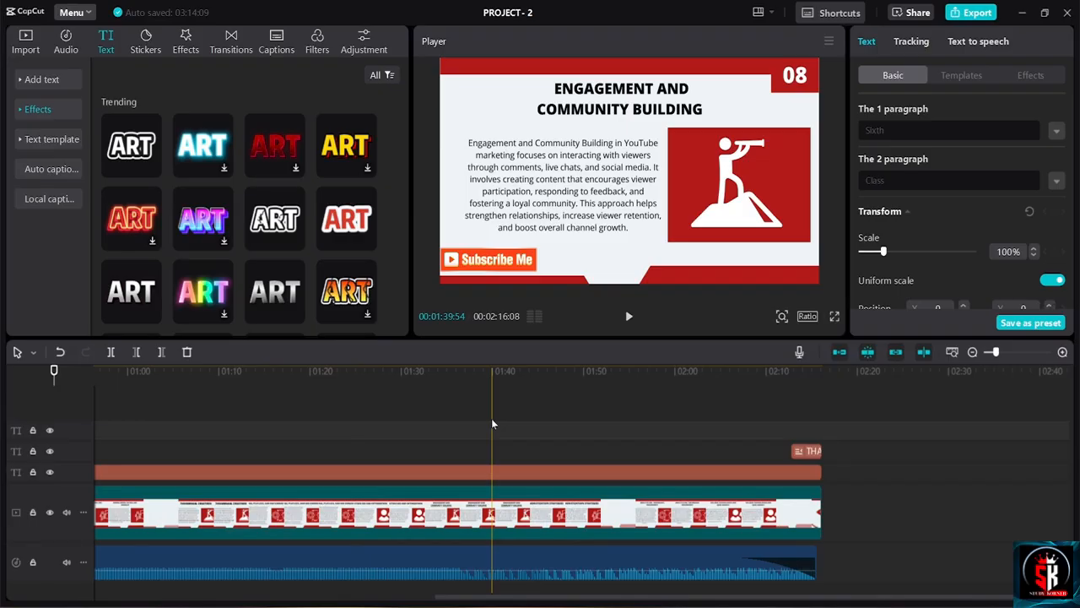
{"action": "key", "text": "ctrl+v"}
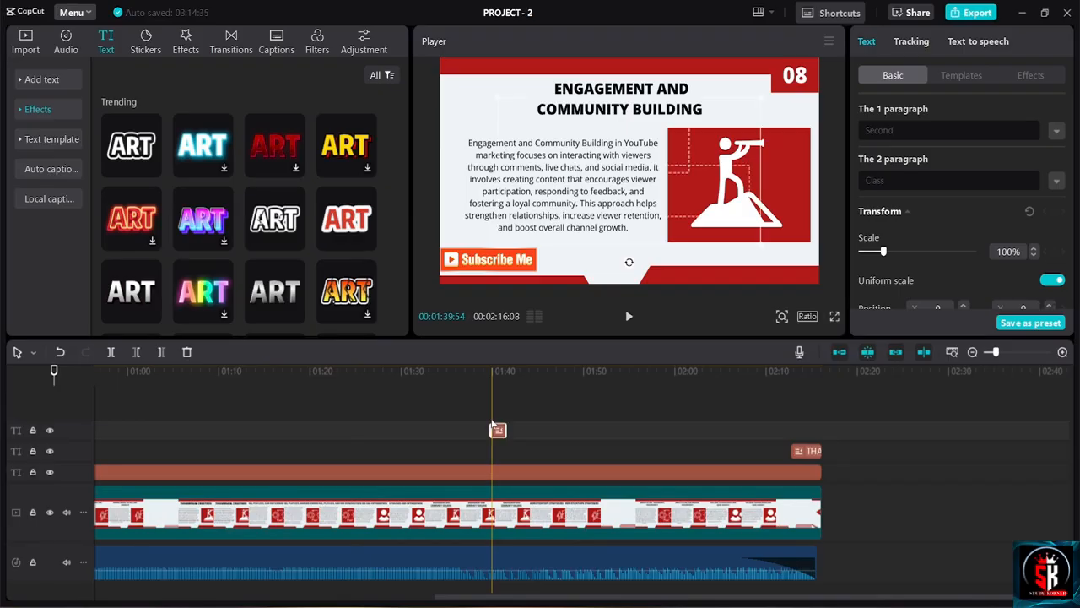
{"action": "mouse_move", "coordinate": [538, 598]}
{"action": "left_mouse_down"}
{"action": "mouse_move", "coordinate": [281, 568]}
{"action": "mouse_move", "coordinate": [543, 581]}
{"action": "left_mouse_up"}
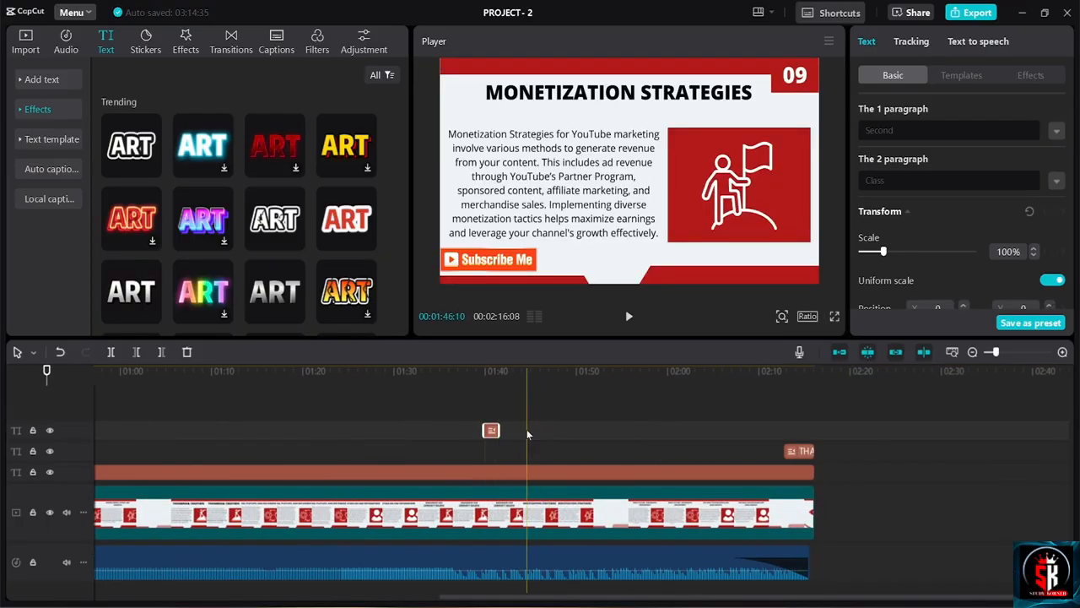
Play back the start of the VIDEO PRODUCTION TECHNIQUES slide to check the Sixth Class clip's timing
{"action": "left_click_drag", "start_coordinate": [501, 596], "coordinate": [316, 574]}
{"action": "key", "text": "space"}
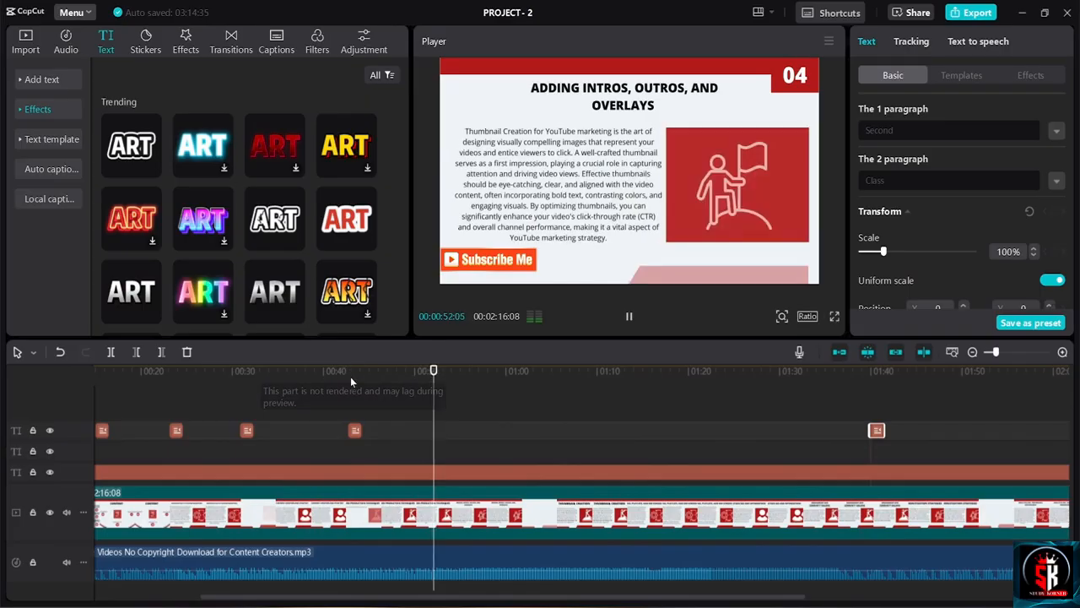
{"action": "left_click", "coordinate": [351, 373]}
{"action": "left_click", "coordinate": [370, 430]}
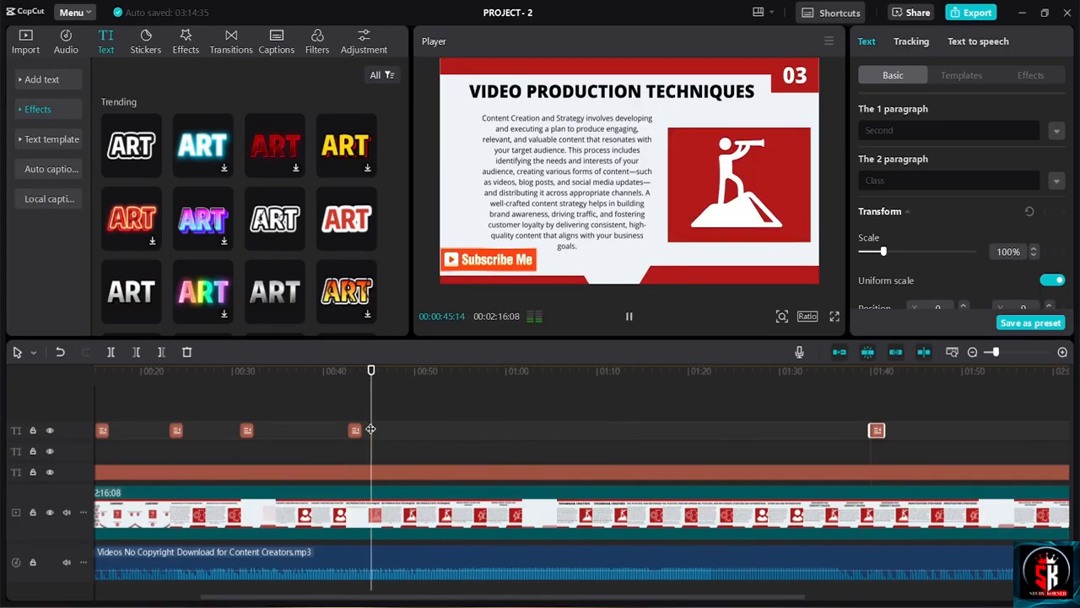
{"action": "left_click", "coordinate": [337, 375]}
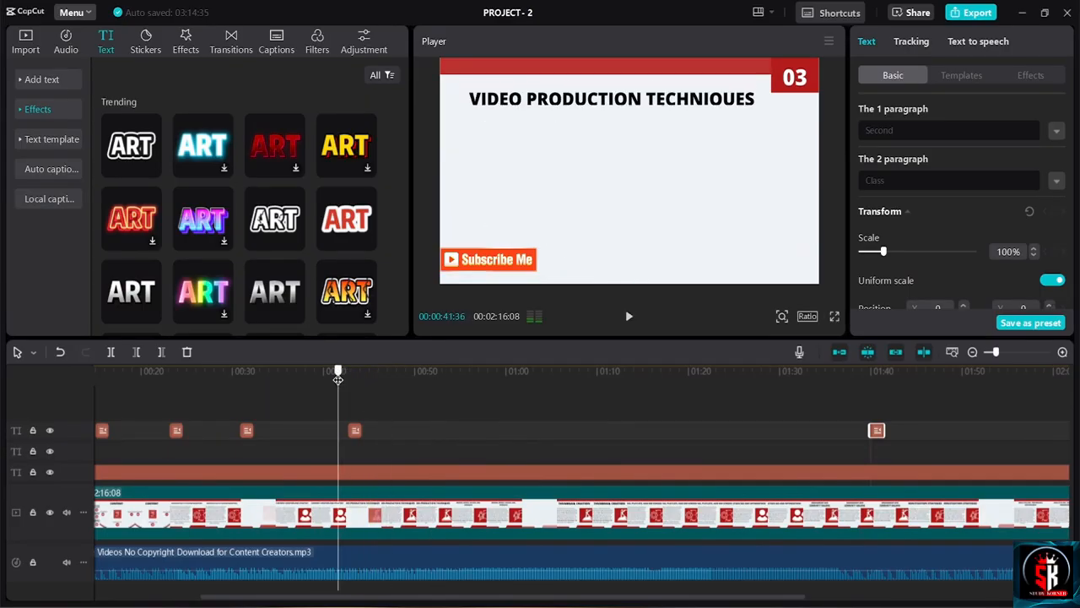
{"action": "key", "text": "space"}
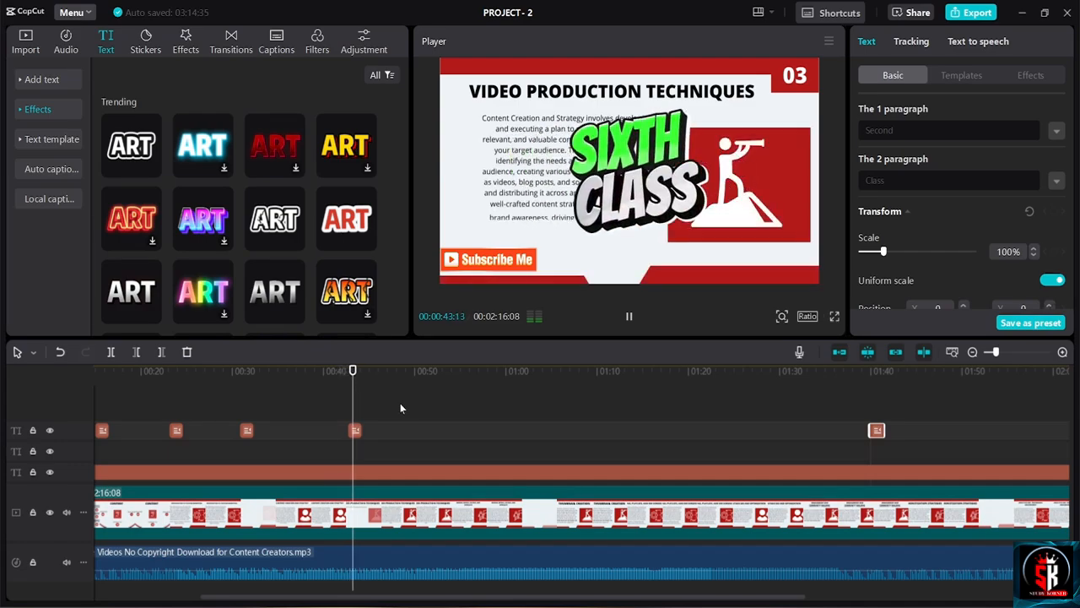
Change the first paragraph of the text clip over the ENGAGEMENT AND COMMUNITY BUILDING slide to Seventh
{"action": "left_click", "coordinate": [875, 429]}
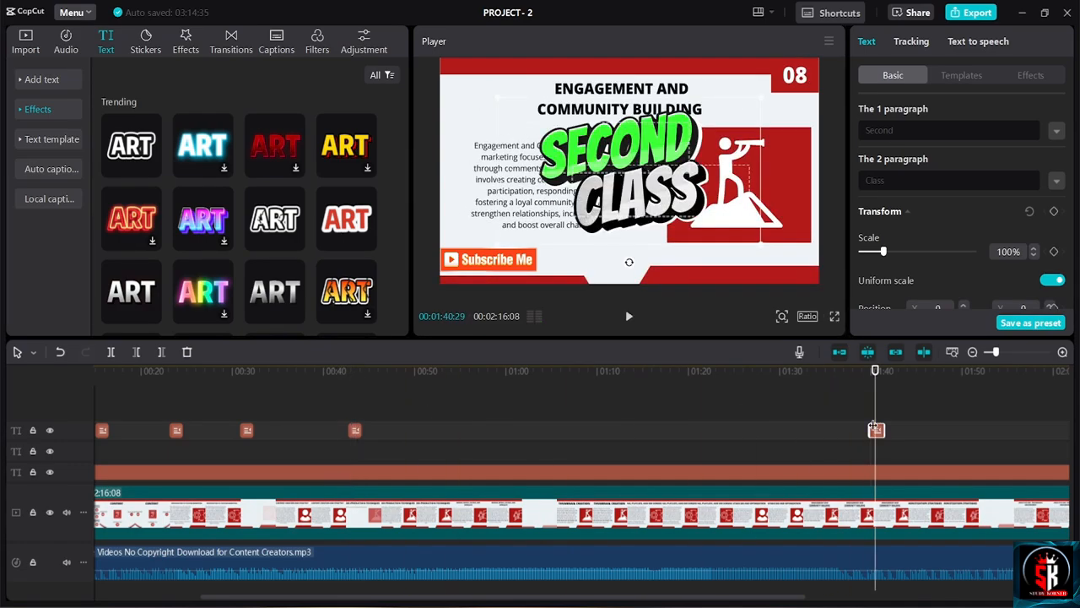
{"action": "key", "text": "space"}
{"action": "key", "text": "space"}
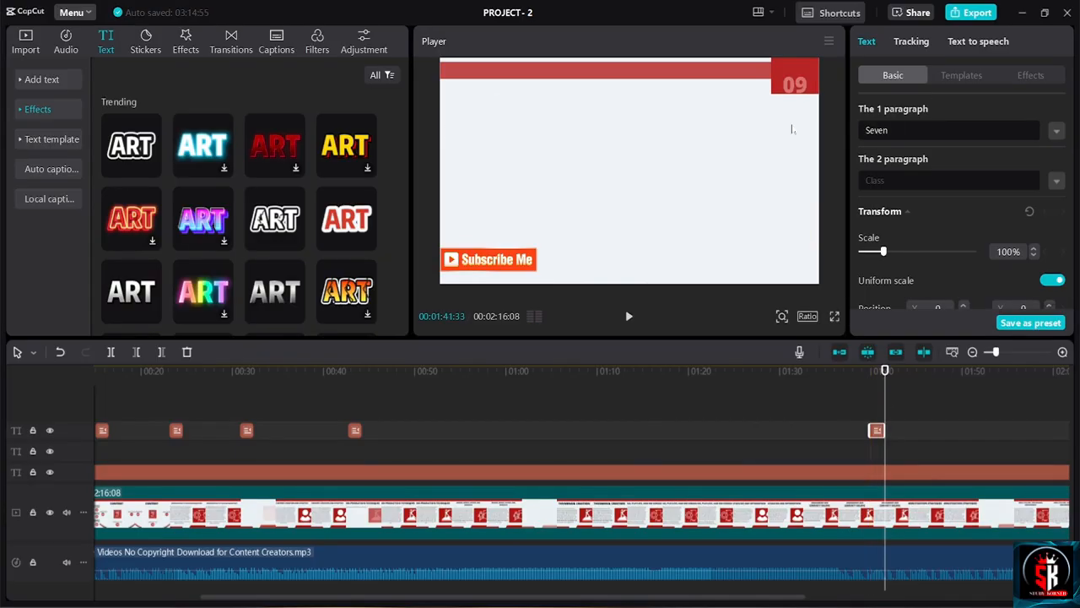
{"action": "key", "text": "space"}
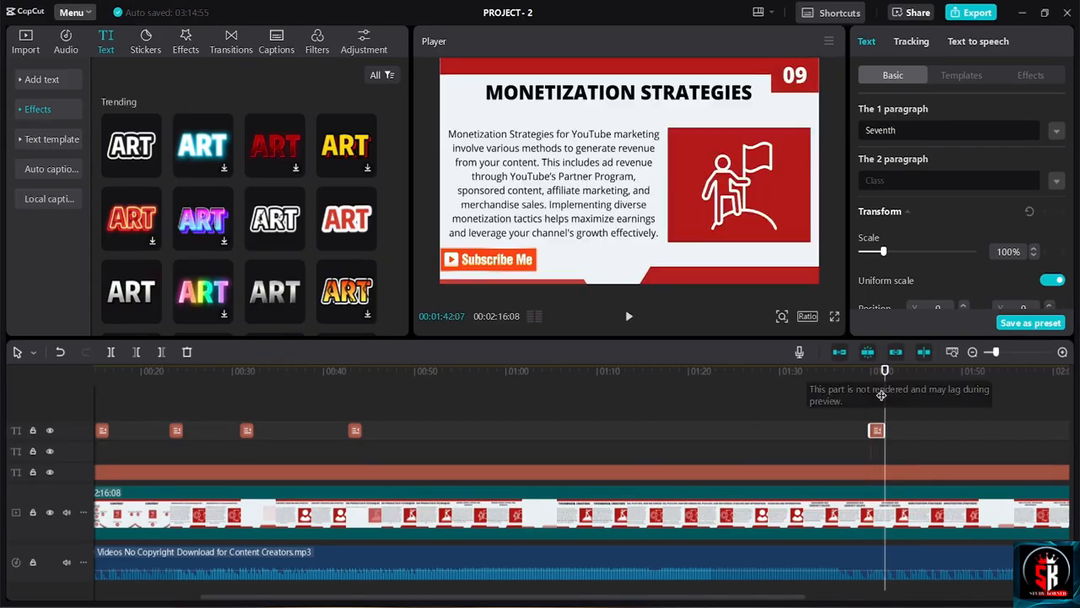
Replay the change from the ENGAGEMENT AND COMMUNITY BUILDING slide to MONETIZATION STRATEGIES to check the Seventh Class clip
{"action": "left_click", "coordinate": [858, 372]}
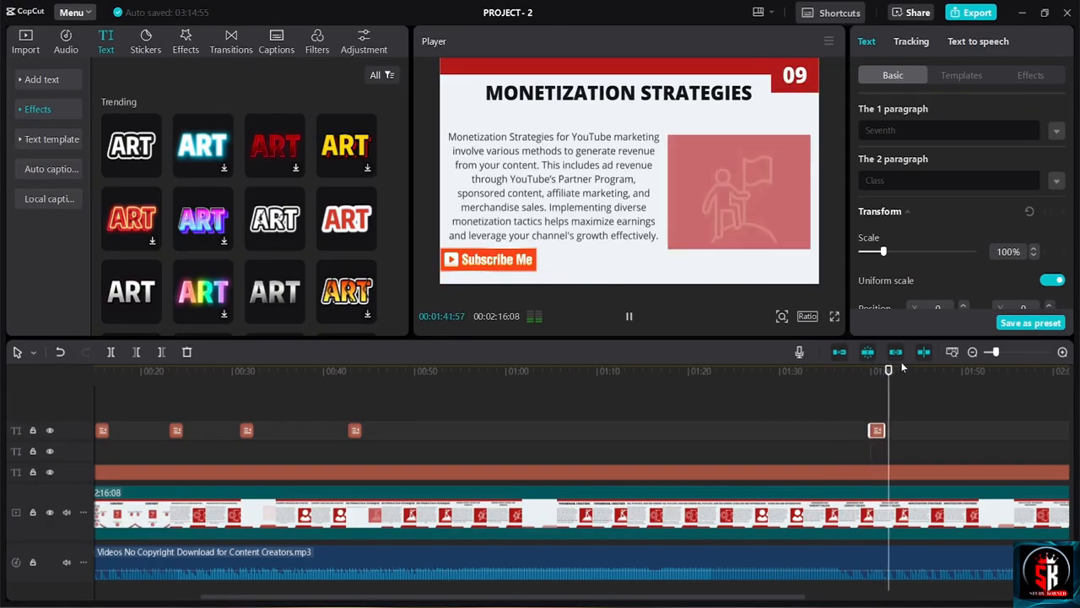
{"action": "key", "text": "space"}
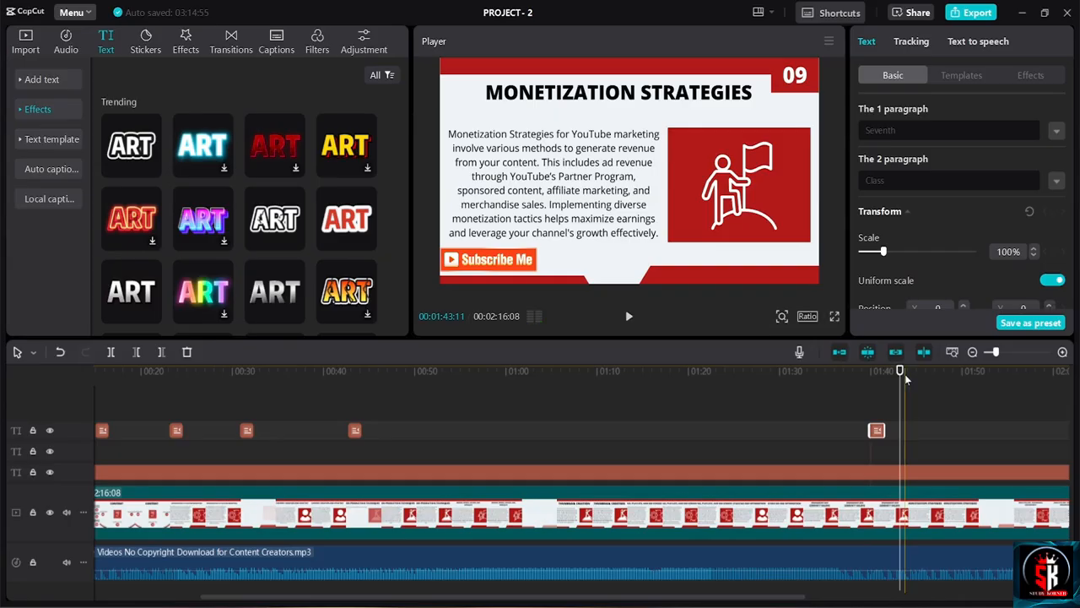
{"action": "key", "text": "space"}
{"action": "left_click", "coordinate": [858, 373]}
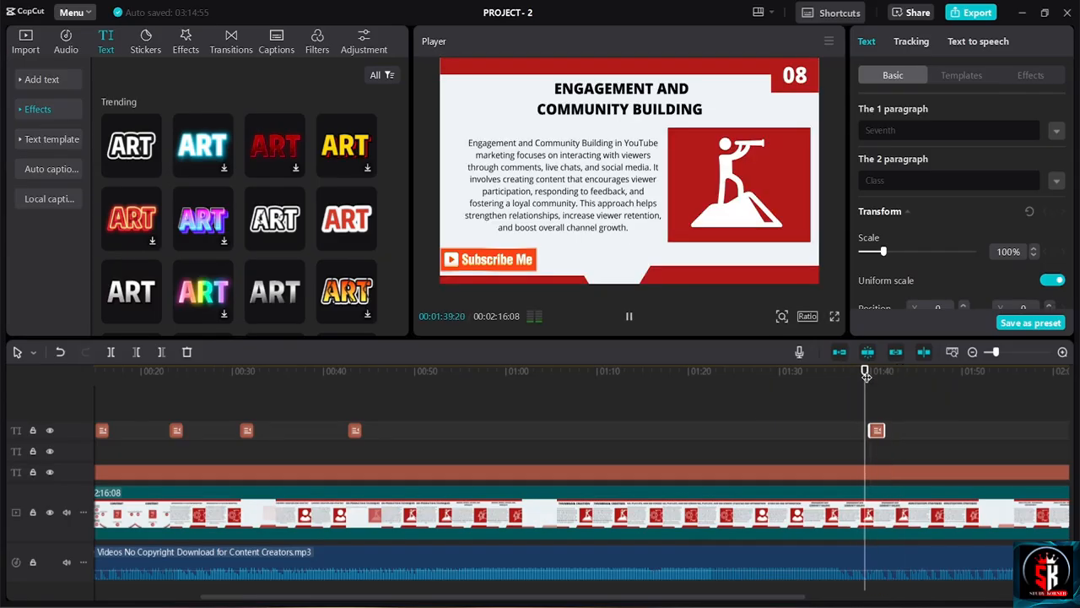
Paste another copy of the Second Class text clip at about 00:01:18 on the numbered text track
{"action": "left_click", "coordinate": [900, 372]}
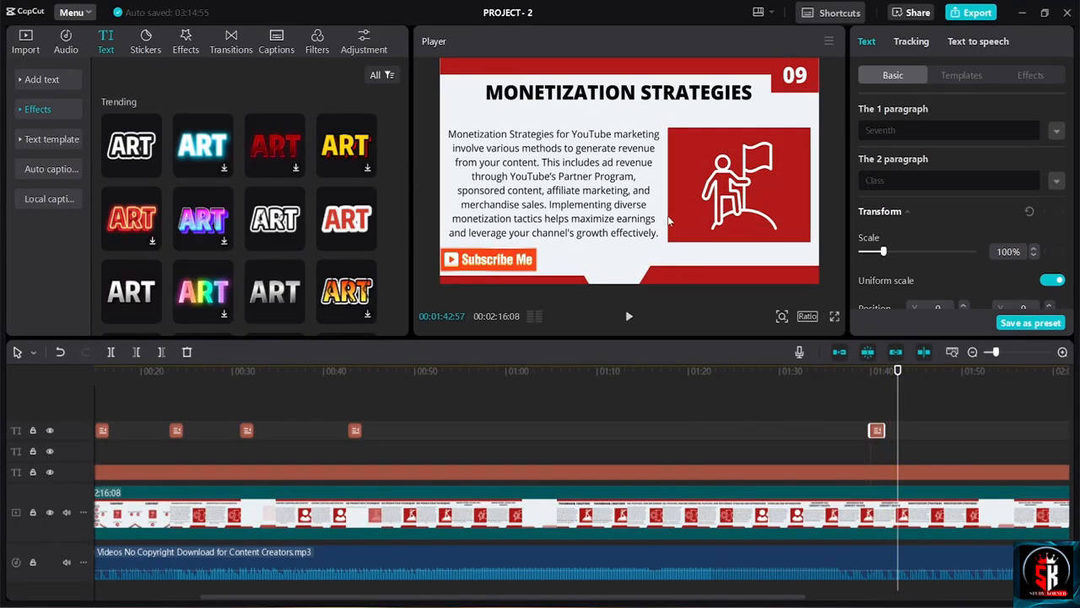
{"action": "key", "text": "ctrl+v"}
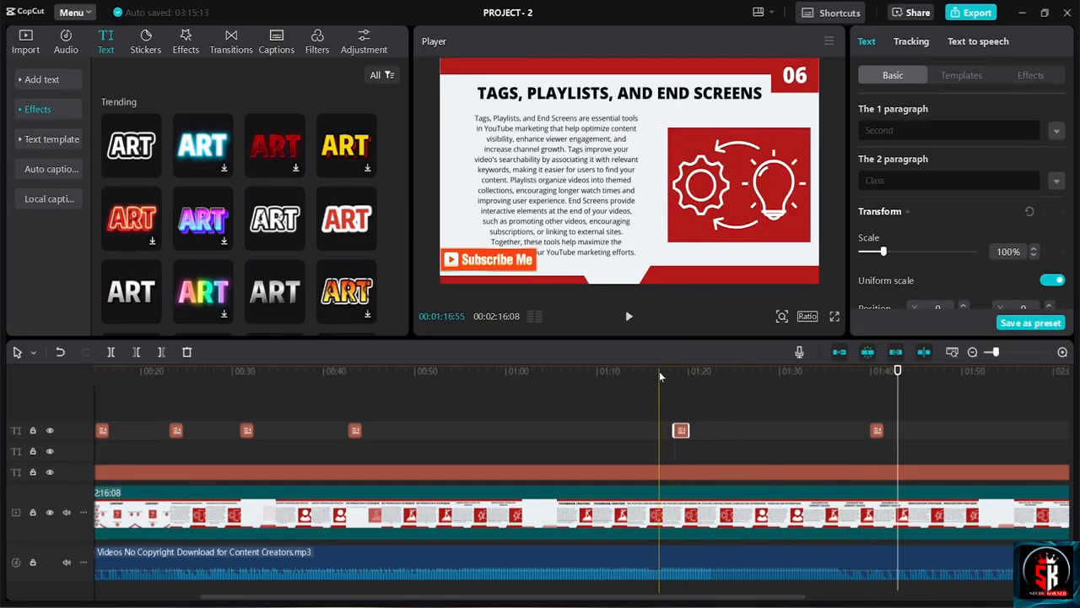
Play parts of the VIDEO PRODUCTION TECHNIQUES and THUMBNAIL CREATION slides to check where text clips are placed
{"action": "left_click", "coordinate": [562, 371]}
{"action": "key", "text": "space"}
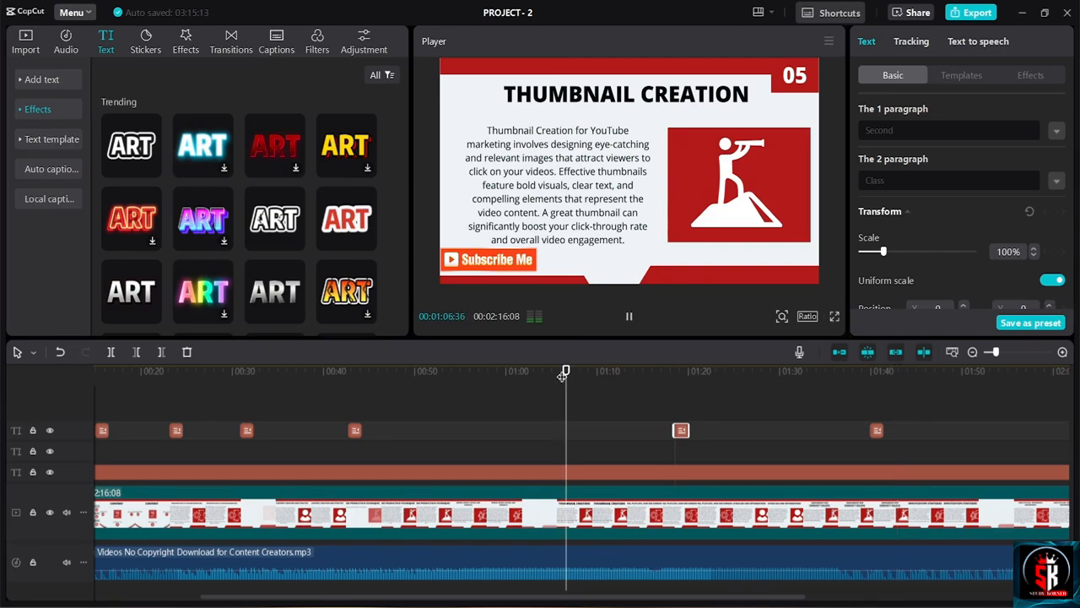
{"action": "left_click", "coordinate": [556, 369]}
{"action": "left_click", "coordinate": [332, 377]}
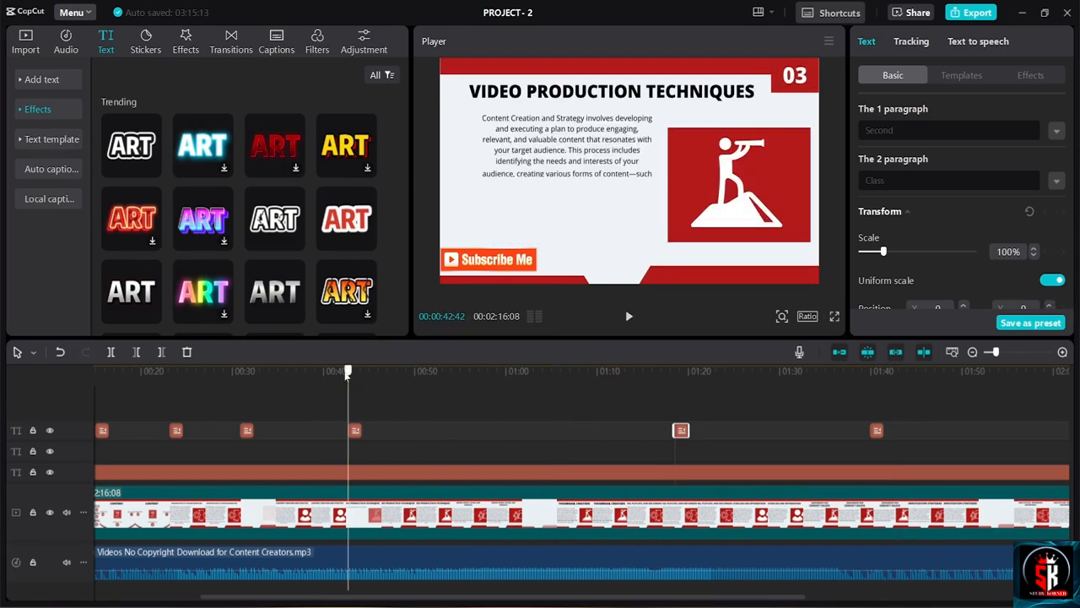
{"action": "key", "text": "space"}
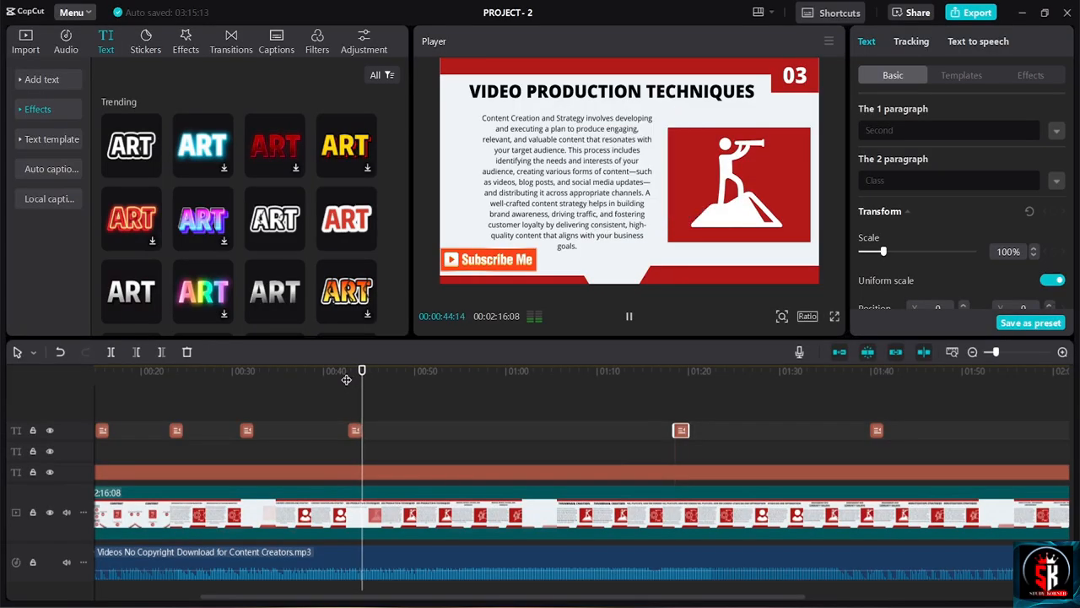
{"action": "left_click", "coordinate": [652, 371]}
{"action": "left_click_drag", "start_coordinate": [653, 371], "coordinate": [541, 374]}
{"action": "key", "text": "space"}
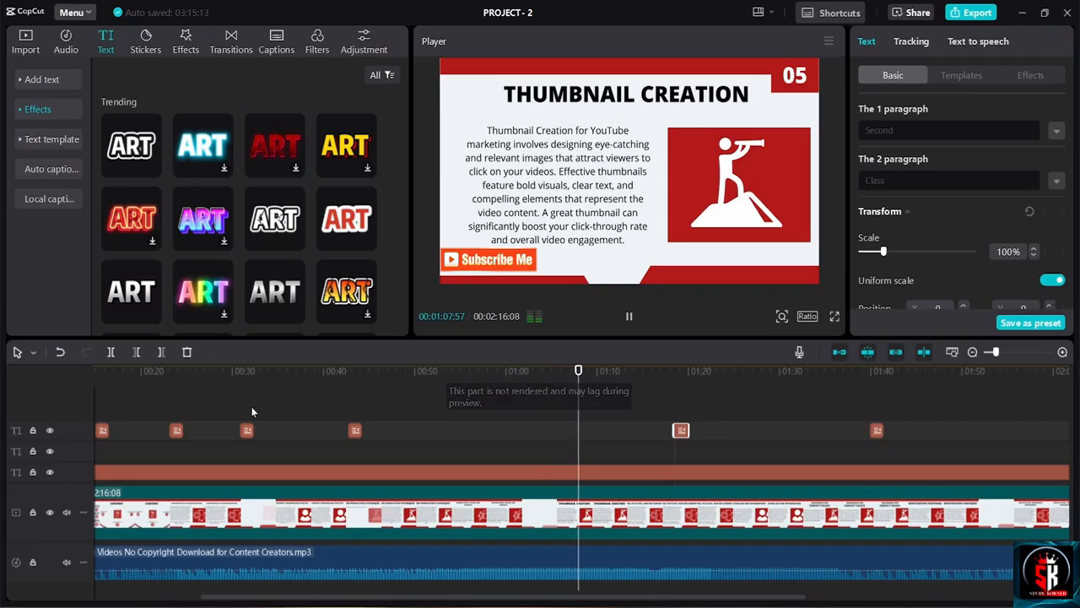
Replay the Fivth Class and Sixth Class text clips to check their timing against slides 02 and 03
{"action": "left_click", "coordinate": [173, 377]}
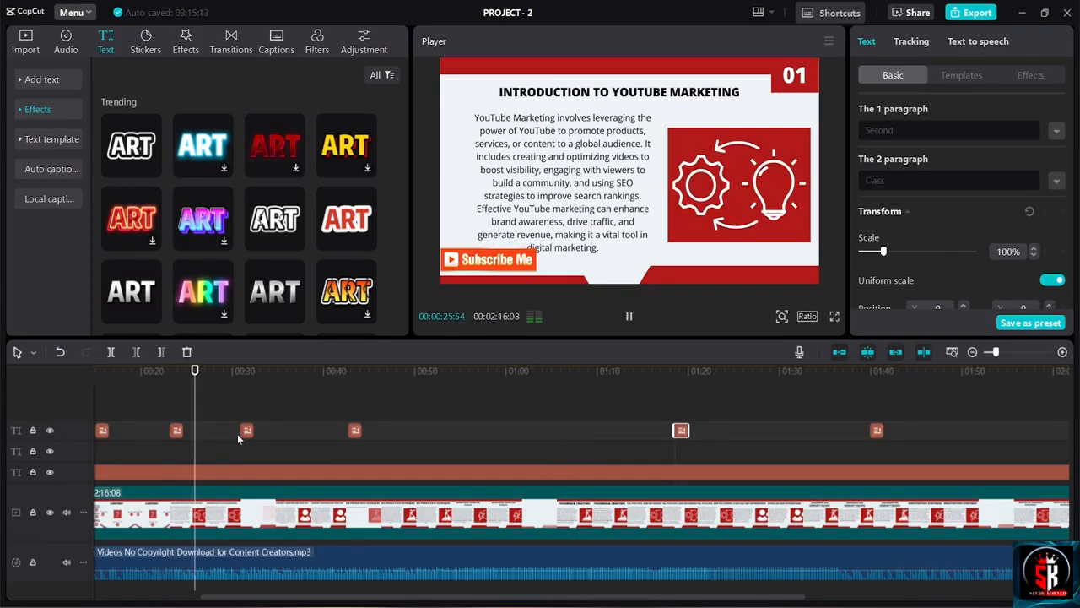
{"action": "left_click", "coordinate": [236, 373]}
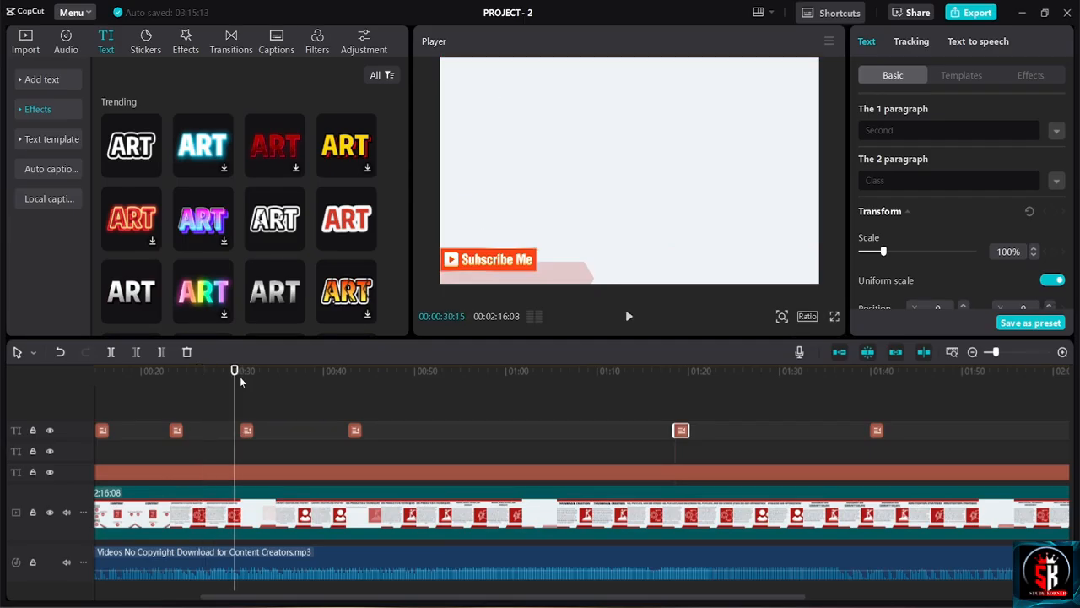
{"action": "key", "text": "space"}
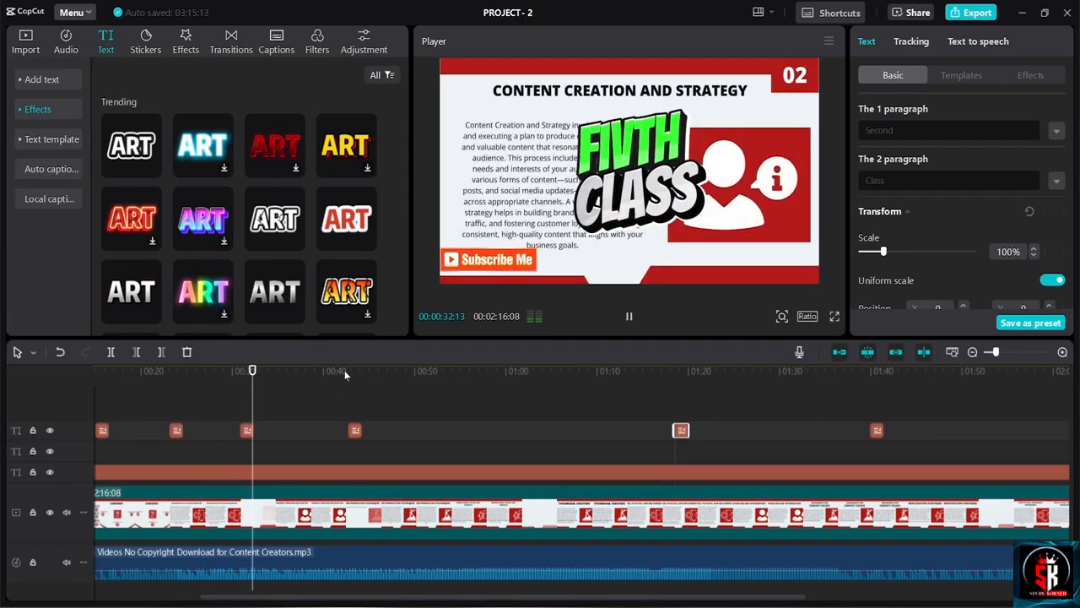
{"action": "left_click", "coordinate": [344, 374]}
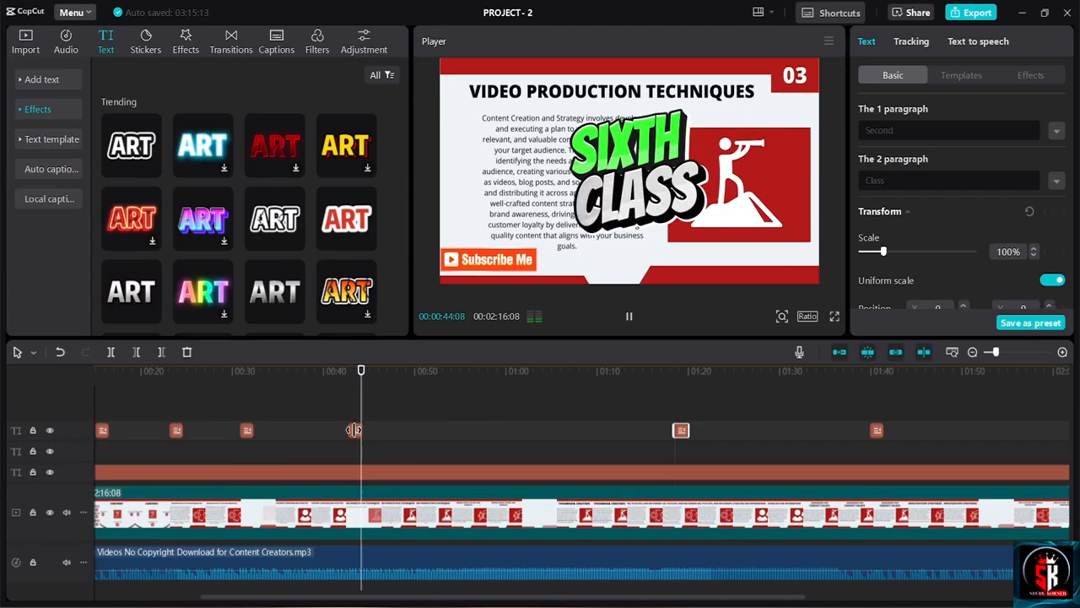
{"action": "left_click", "coordinate": [348, 372]}
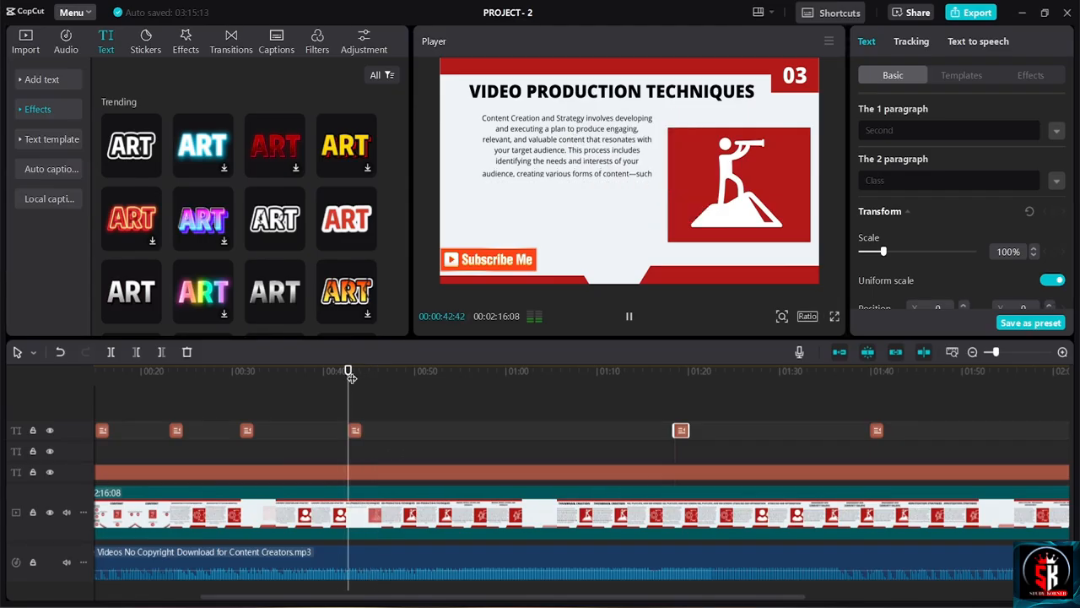
{"action": "left_click_drag", "start_coordinate": [352, 377], "coordinate": [358, 371]}
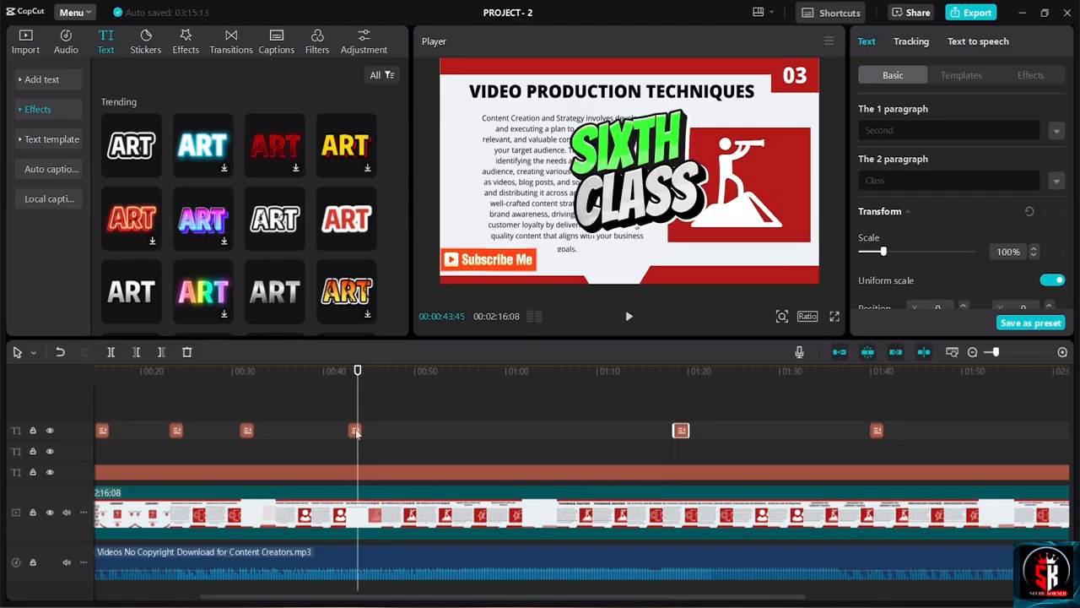
Play parts of the VIDEO PRODUCTION TECHNIQUES slide and survey the timeline for the next text clip's position
{"action": "key", "text": "space"}
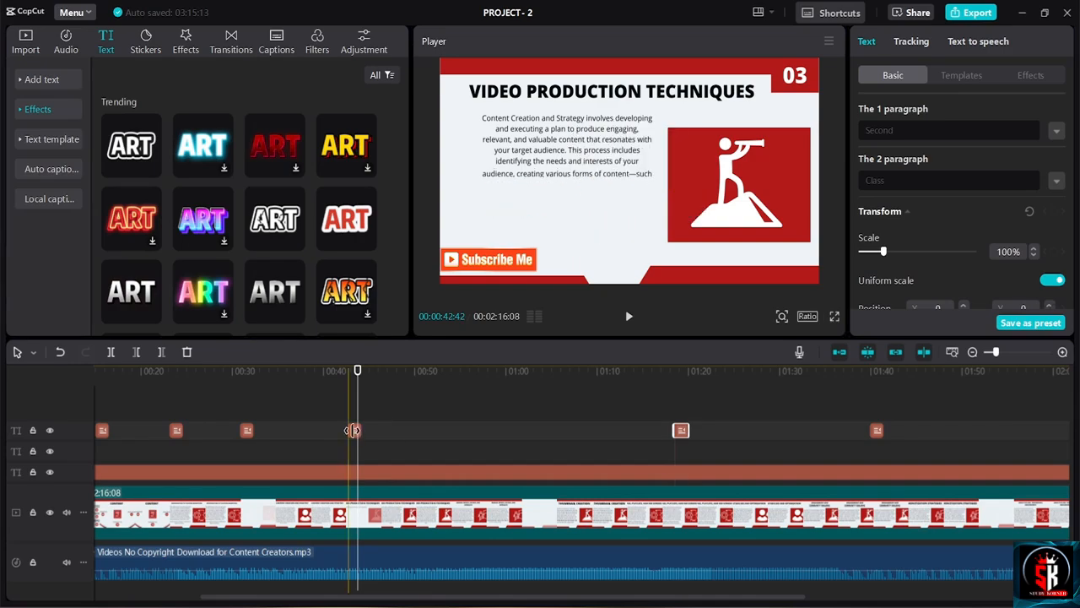
{"action": "left_click", "coordinate": [617, 386]}
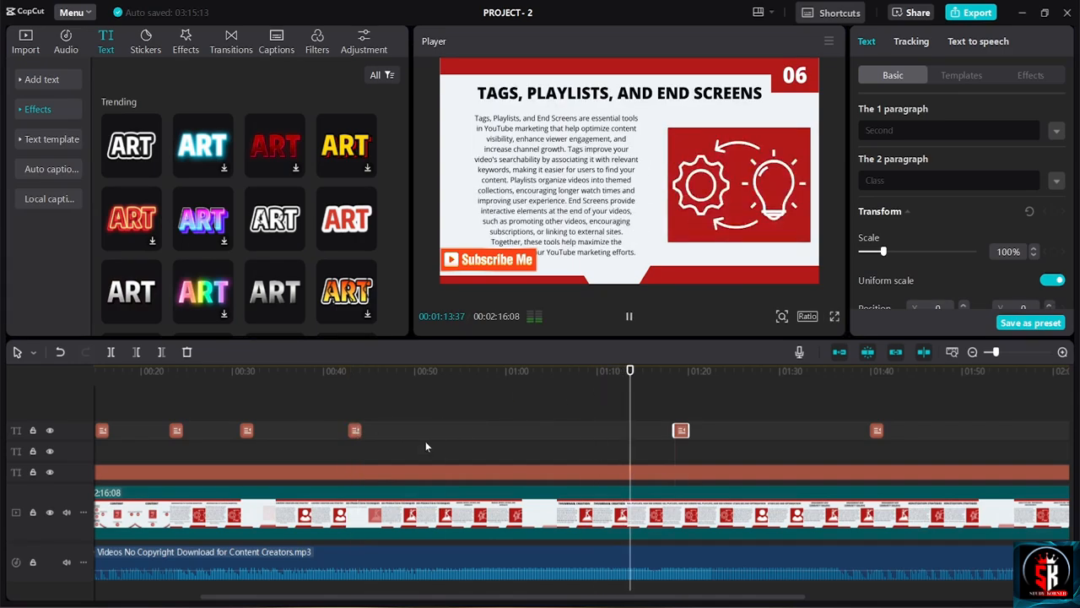
{"action": "key", "text": "space"}
{"action": "left_click", "coordinate": [332, 372]}
{"action": "key", "text": "space"}
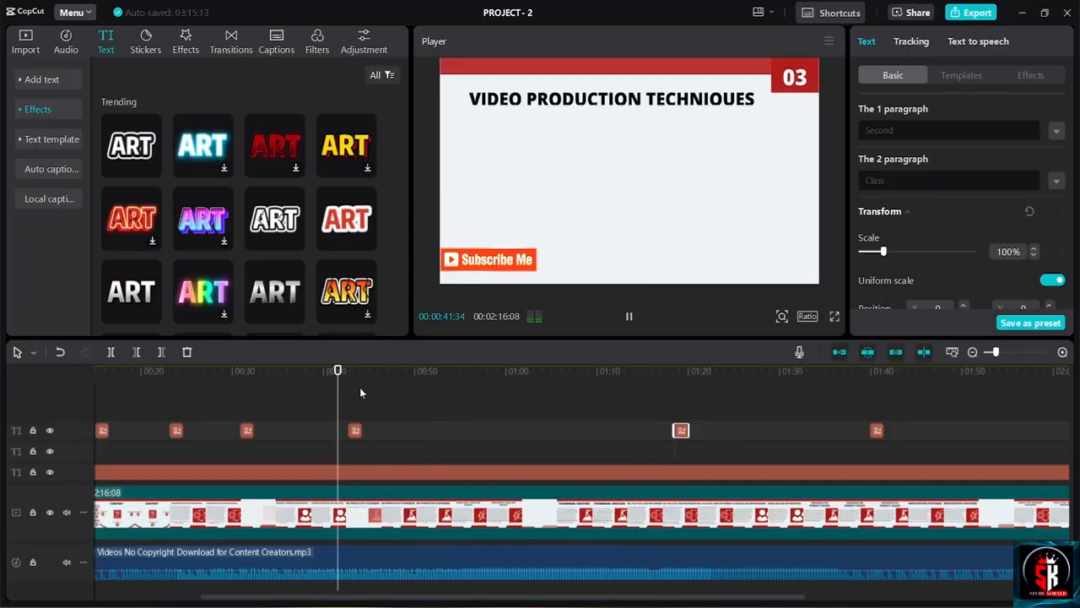
{"action": "left_click", "coordinate": [405, 370]}
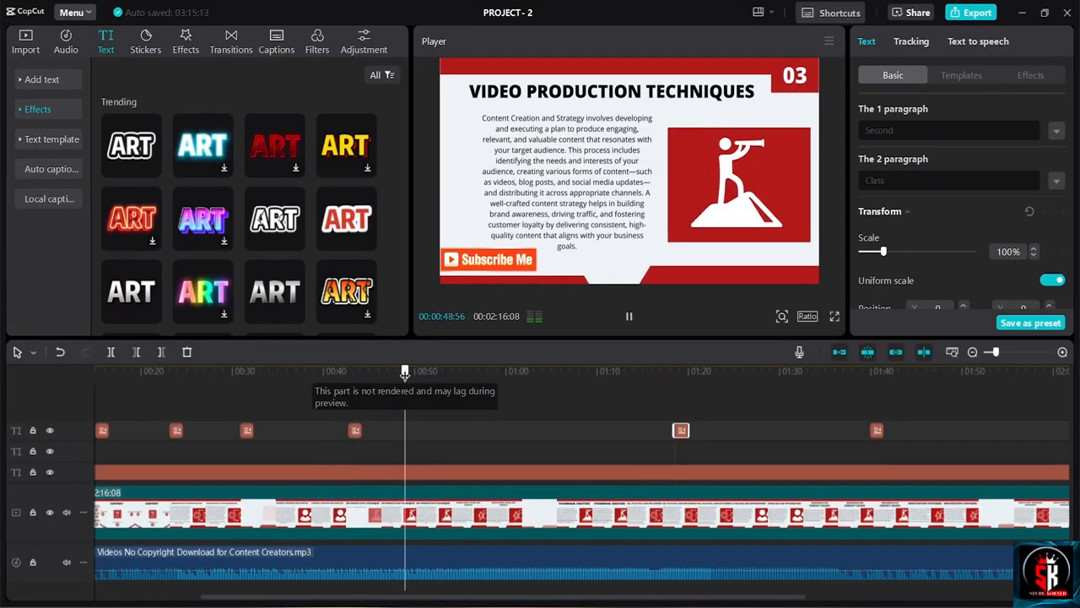
{"action": "key", "text": "space"}
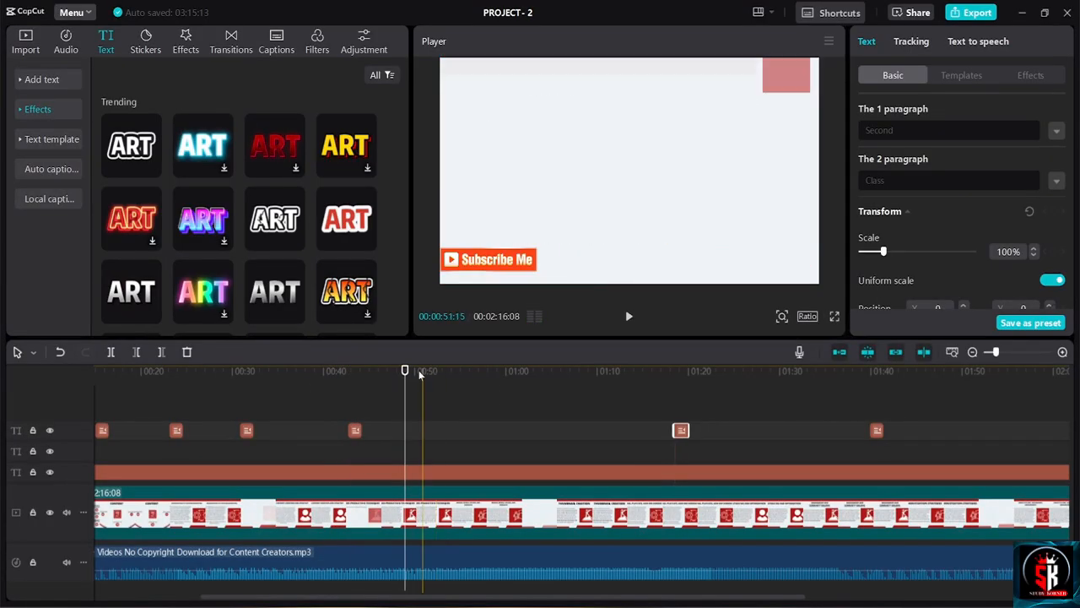
{"action": "left_click_drag", "start_coordinate": [400, 372], "coordinate": [419, 385]}
{"action": "scroll", "coordinate": [313, 442], "scroll_direction": "right", "scroll_amount": 5}
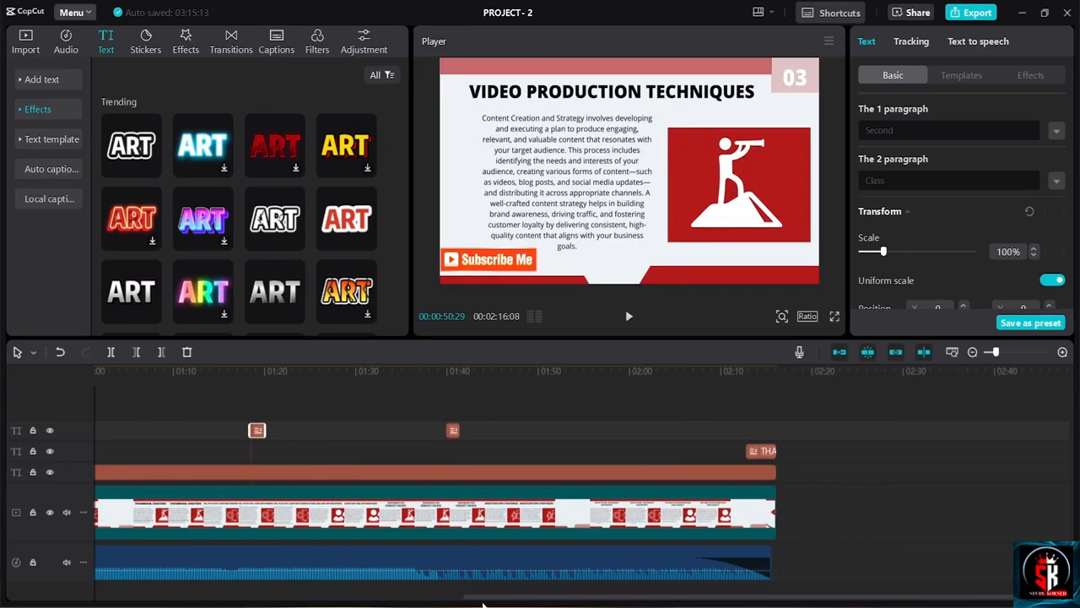
{"action": "left_click_drag", "start_coordinate": [485, 598], "coordinate": [353, 563]}
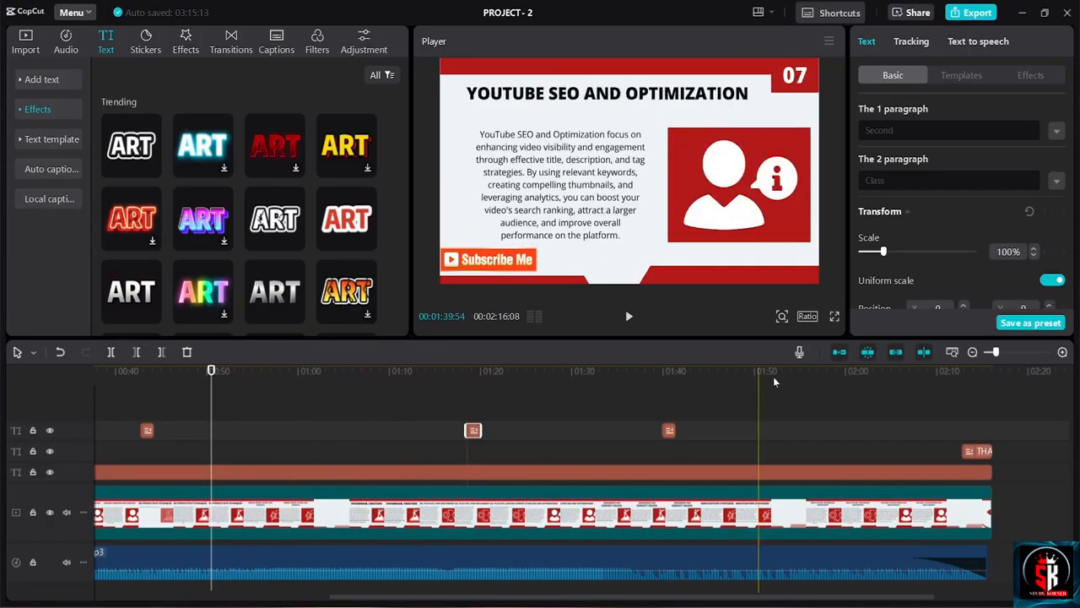
{"action": "left_click", "coordinate": [973, 352]}
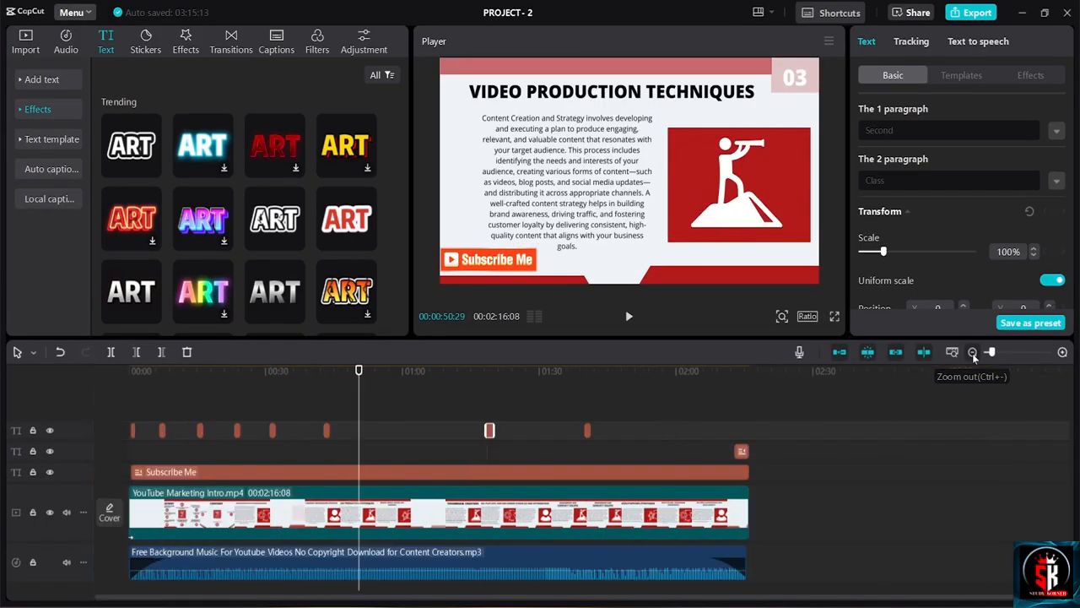
{"action": "left_click", "coordinate": [1063, 352]}
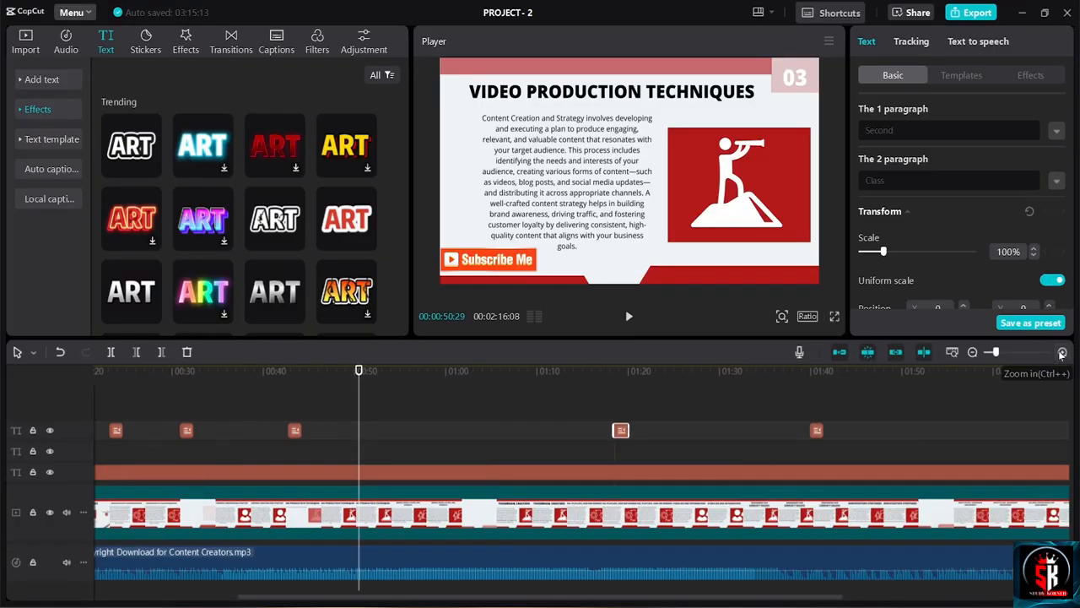
Paste a copy of the Second Class text clip at about 00:00:51 and set its first paragraph to Eighth
{"action": "left_click", "coordinate": [383, 376]}
{"action": "key", "text": "space"}
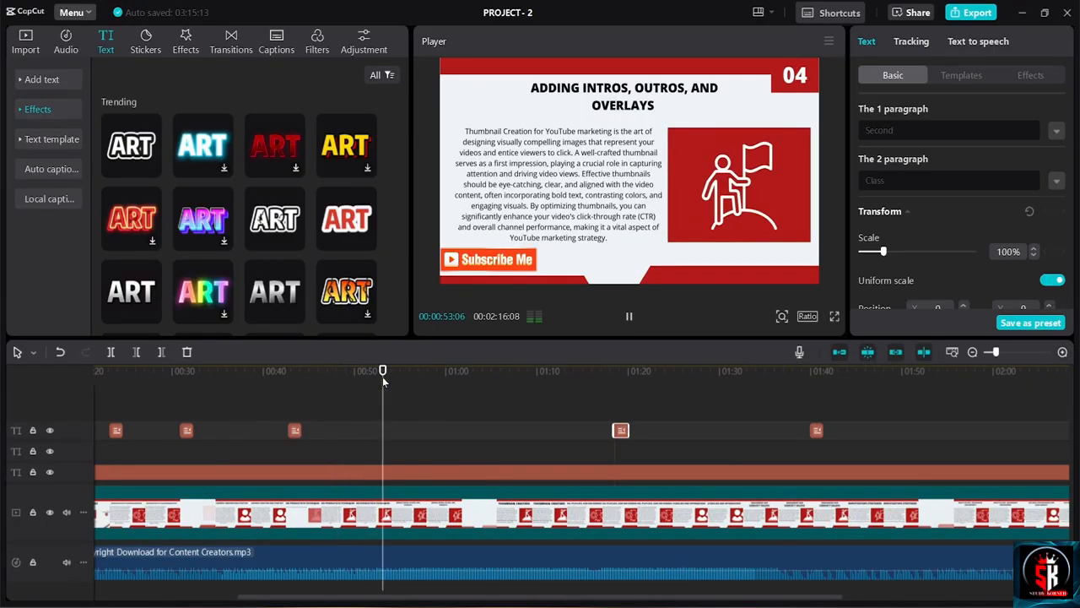
{"action": "left_click", "coordinate": [336, 376]}
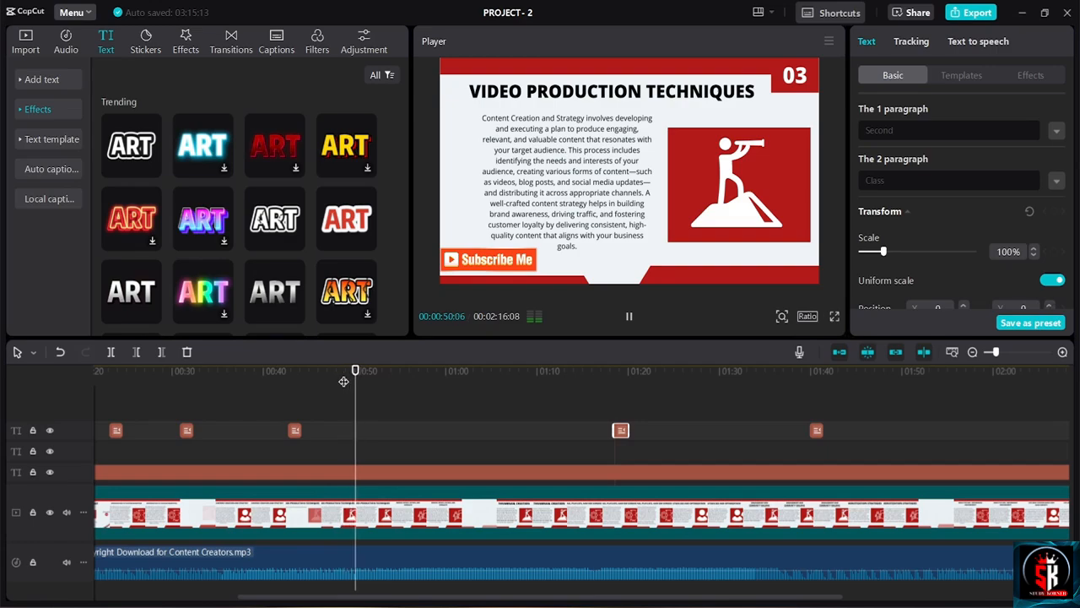
{"action": "key", "text": "space"}
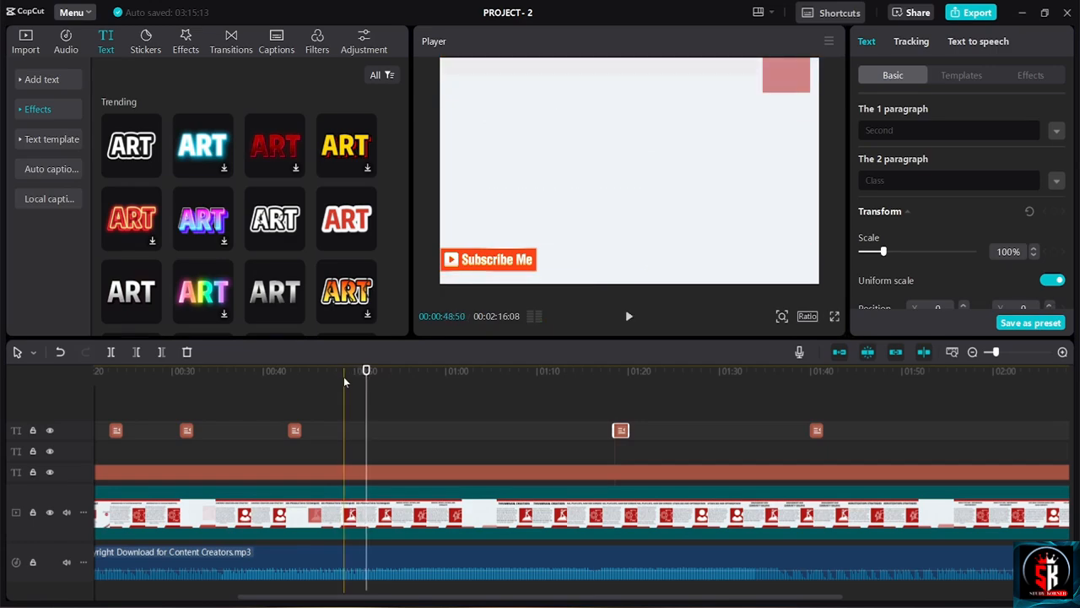
{"action": "key", "text": "ctrl+v"}
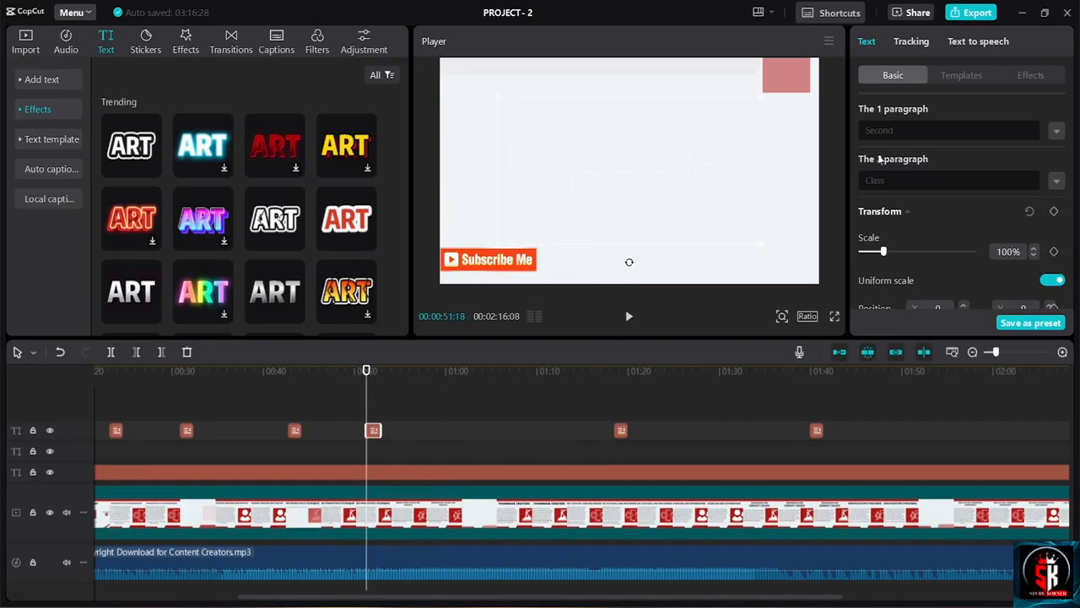
{"action": "left_click", "coordinate": [917, 132]}
{"action": "type", "text": "El"}
Paste another copy of the text clip at about 00:00:57 on slide 04 and set its first paragraph to Tenth
{"action": "left_click", "coordinate": [625, 318]}
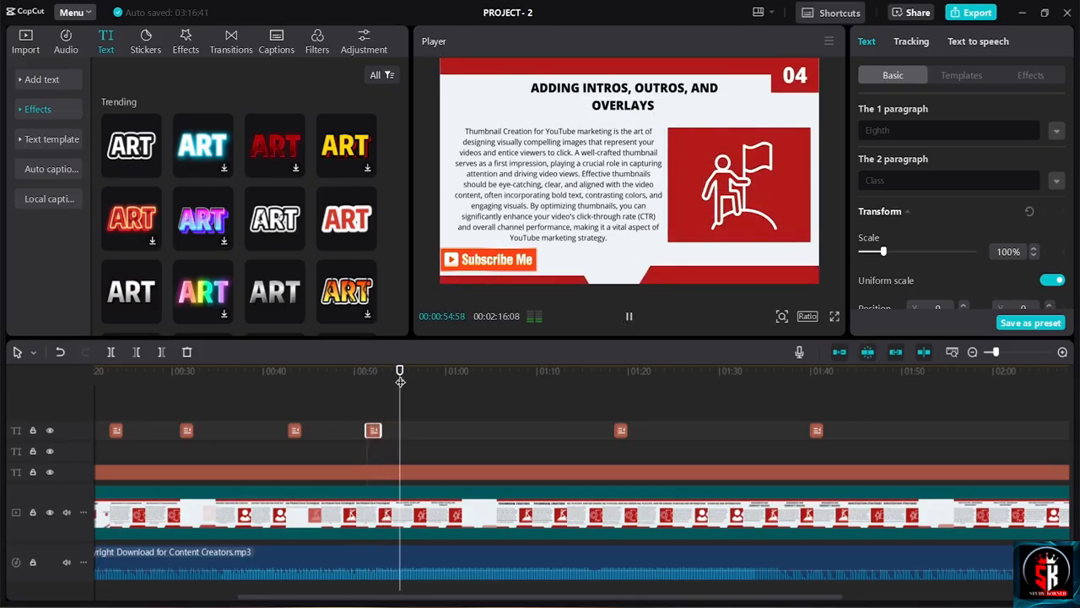
{"action": "left_click", "coordinate": [423, 368]}
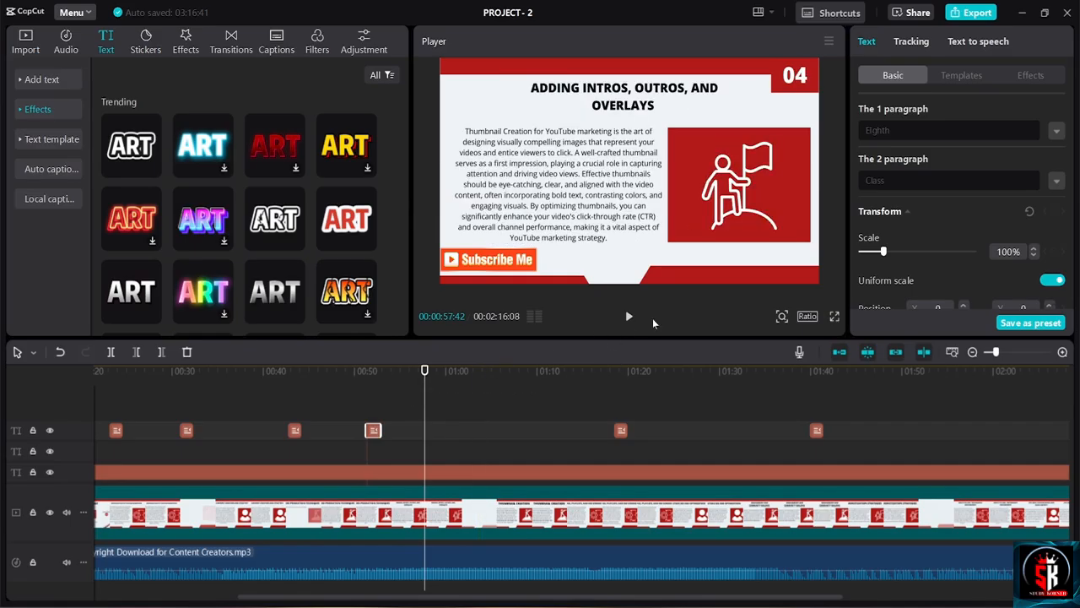
{"action": "key", "text": "ctrl+v"}
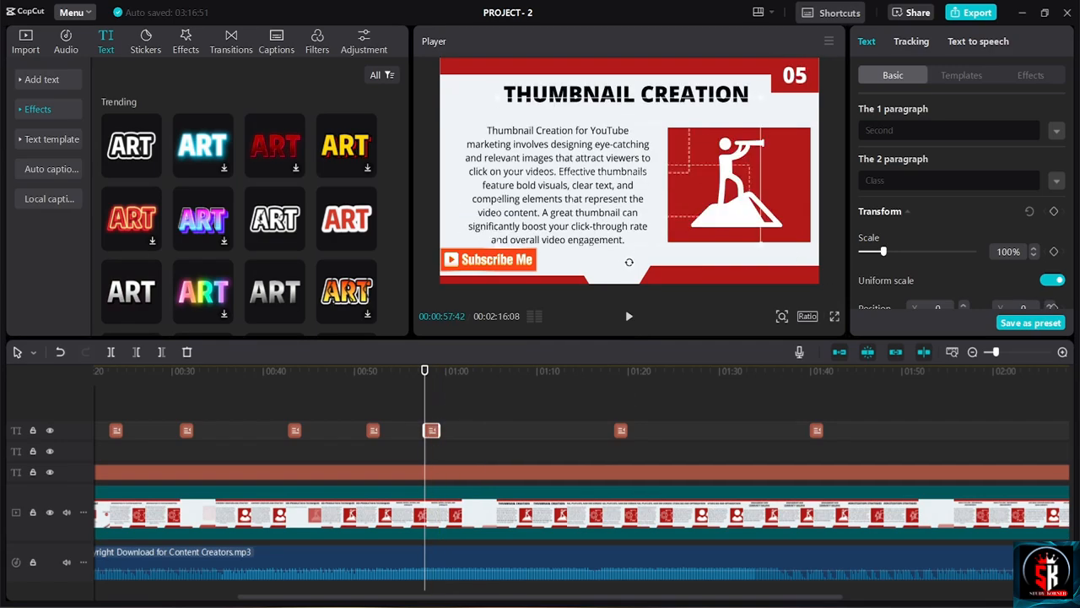
{"action": "type", "text": "Tenth"}
Review slides 04 to 06 and place another Second Class text clip at about 00:01:27, over the YOUTUBE SEO AND OPTIMIZATION slide
{"action": "left_click", "coordinate": [611, 370]}
{"action": "key", "text": "space"}
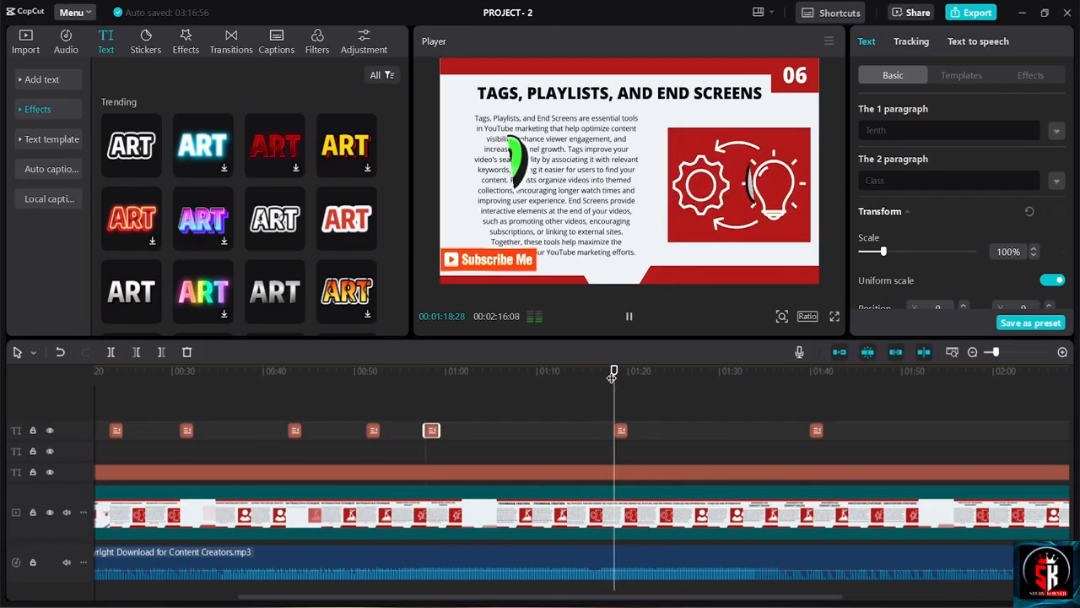
{"action": "left_click", "coordinate": [426, 372]}
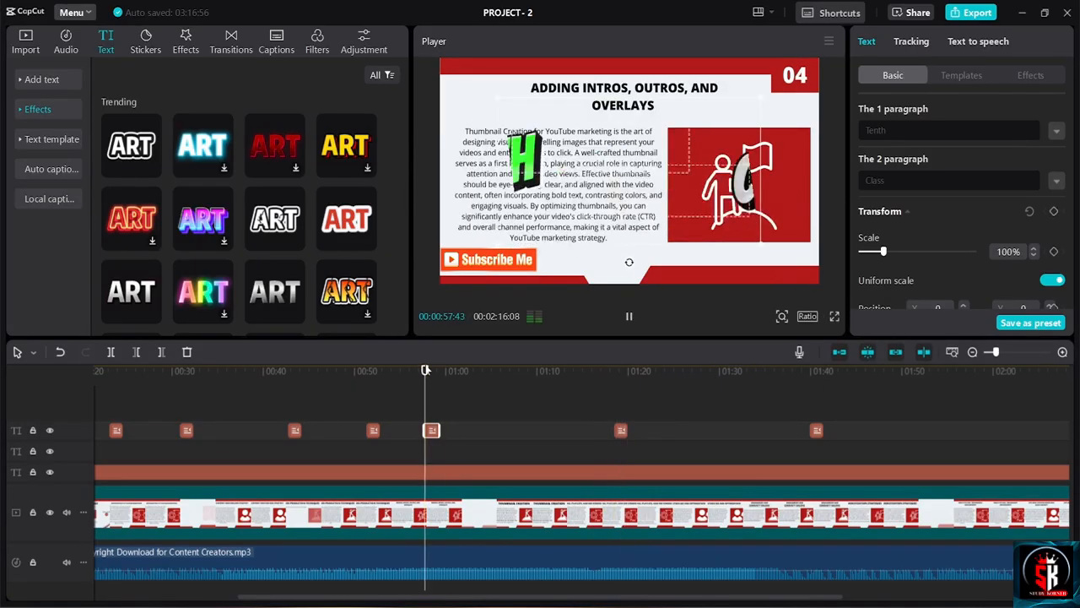
{"action": "left_click", "coordinate": [485, 373]}
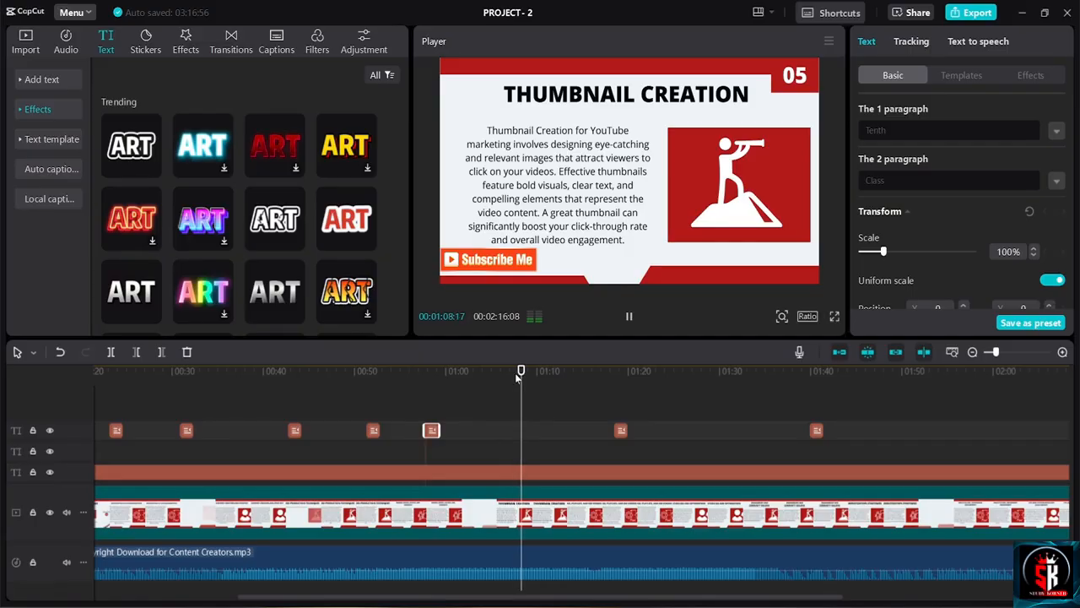
{"action": "left_click", "coordinate": [548, 372]}
{"action": "left_click", "coordinate": [577, 369]}
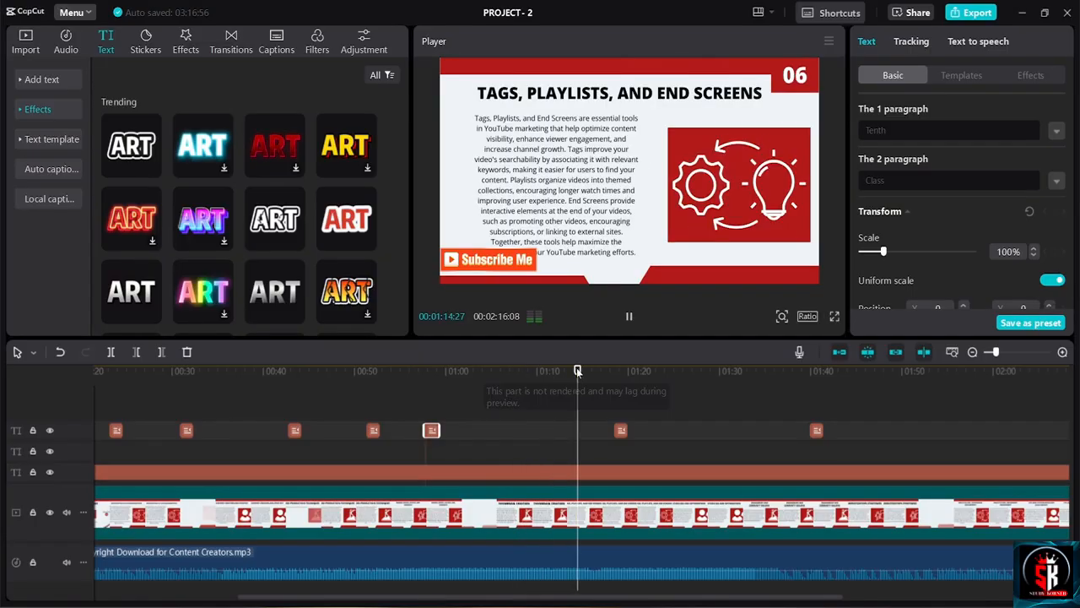
{"action": "left_click_drag", "start_coordinate": [577, 369], "coordinate": [563, 373]}
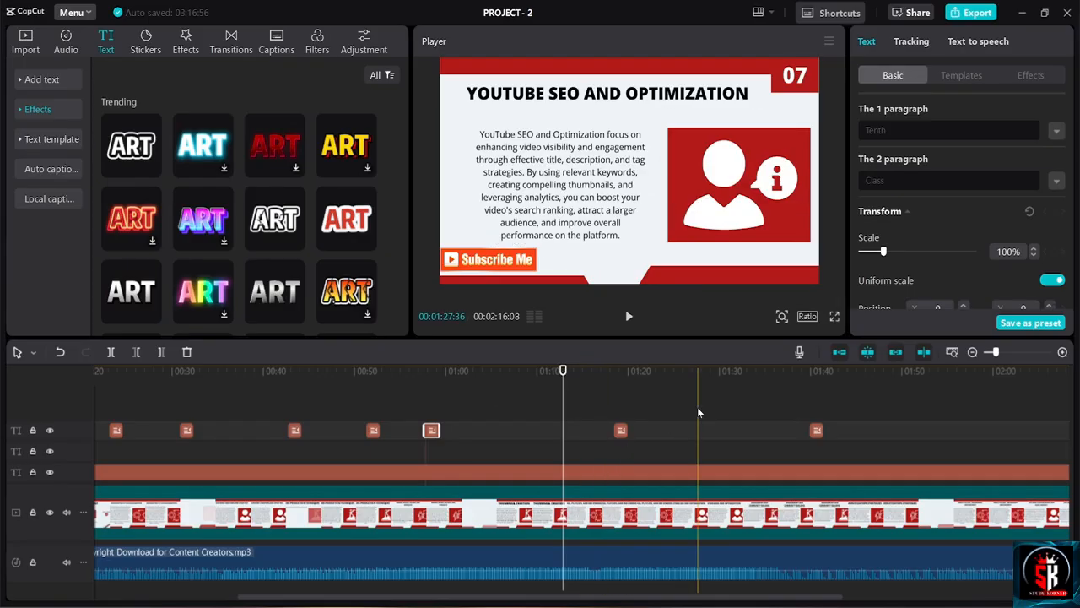
{"action": "left_click", "coordinate": [704, 430]}
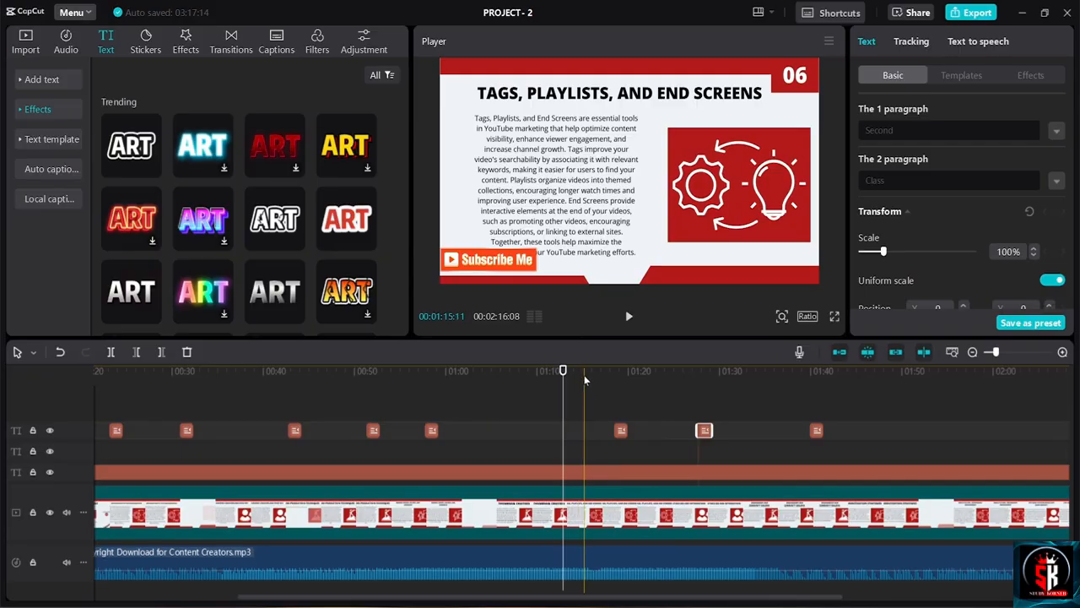
Check the TAGS, PLAYLISTS, AND END SCREENS slide and shift its Second Class text clip earlier to about 00:01:10
{"action": "left_click", "coordinate": [606, 370]}
{"action": "key", "text": "space"}
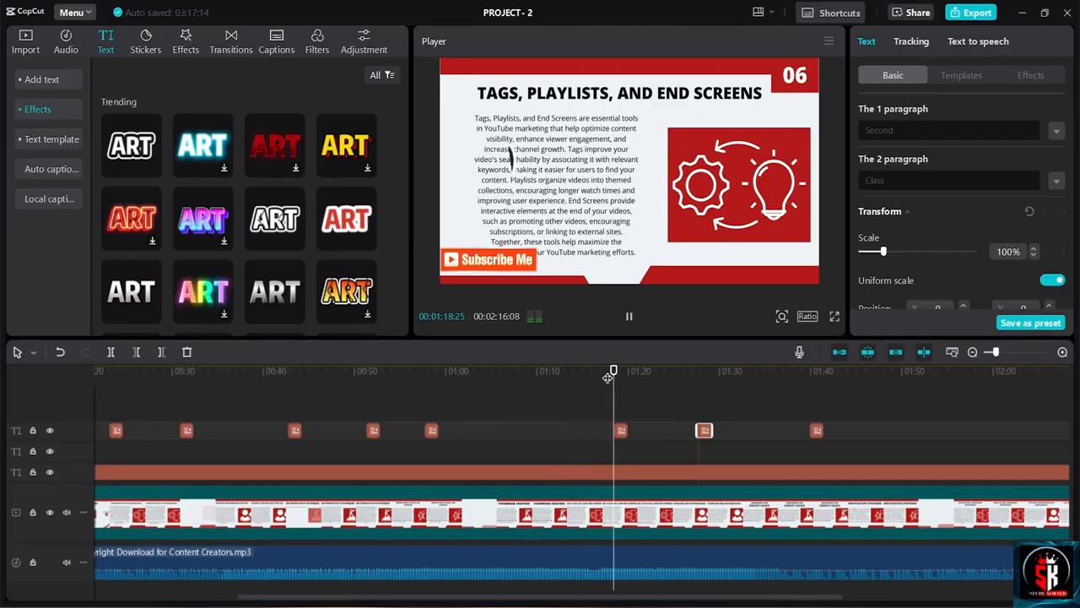
{"action": "left_click", "coordinate": [553, 373]}
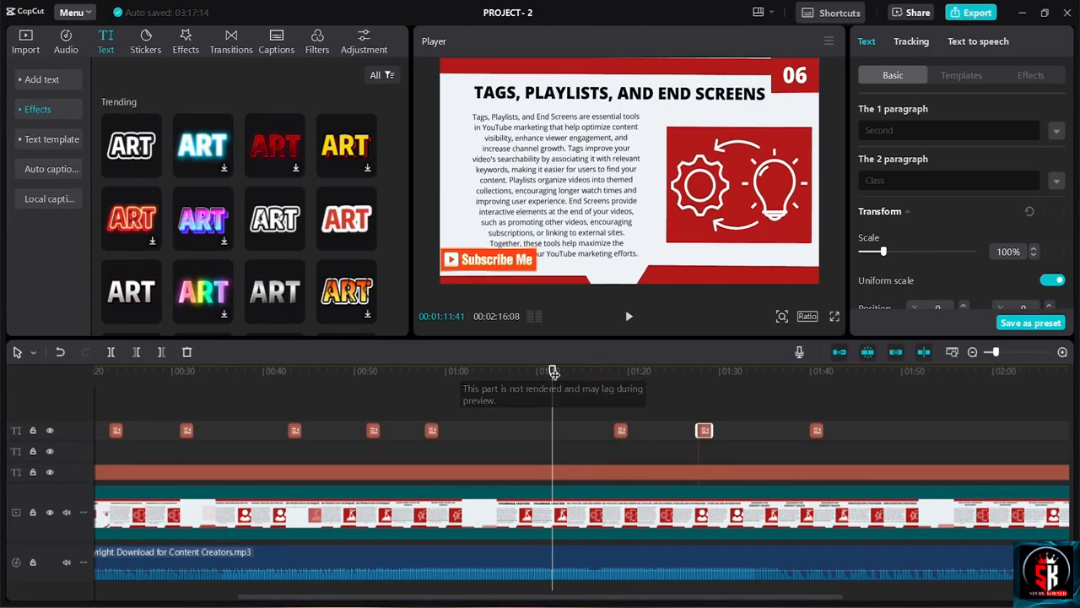
{"action": "left_click", "coordinate": [627, 443]}
{"action": "left_click_drag", "start_coordinate": [622, 430], "coordinate": [544, 431]}
Replay the Eighth Class and Tenth Class text clips and the start of the THUMBNAIL CREATION slide to check numbering and timing
{"action": "left_click", "coordinate": [508, 369]}
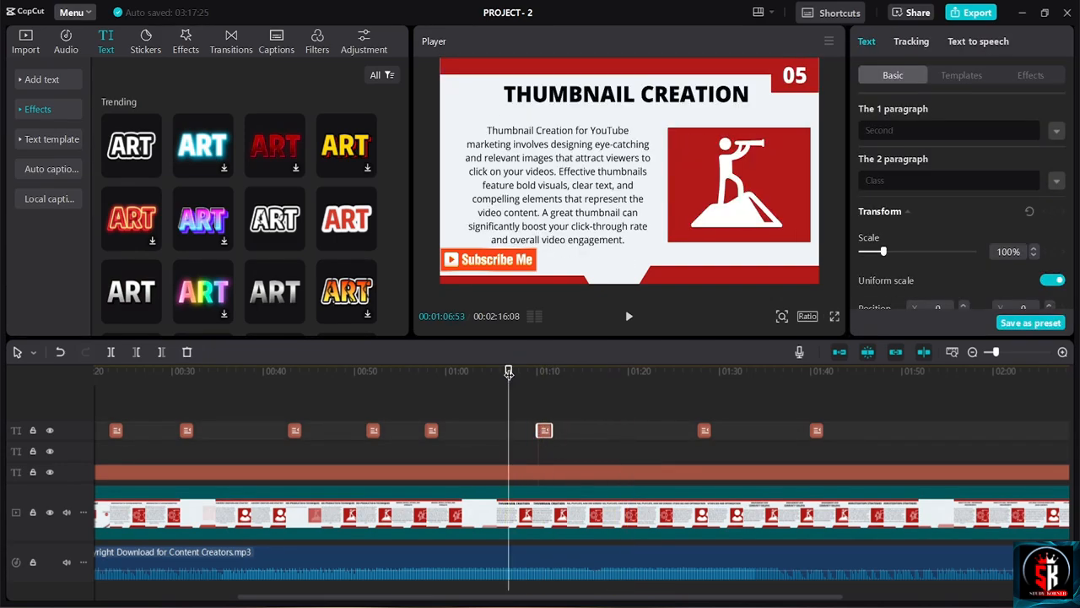
{"action": "left_click", "coordinate": [467, 372]}
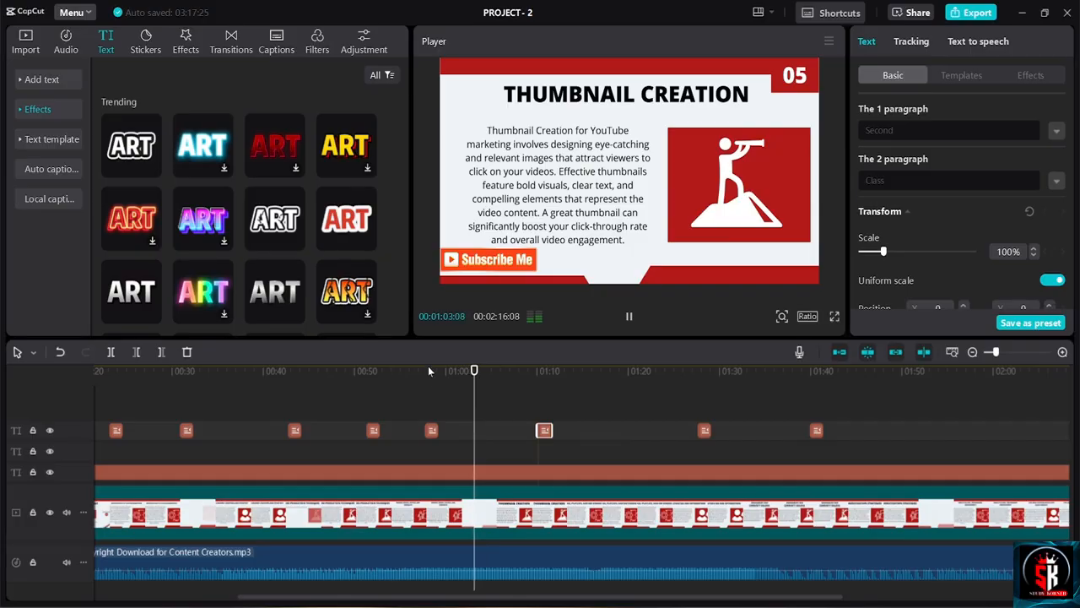
{"action": "left_click", "coordinate": [426, 371]}
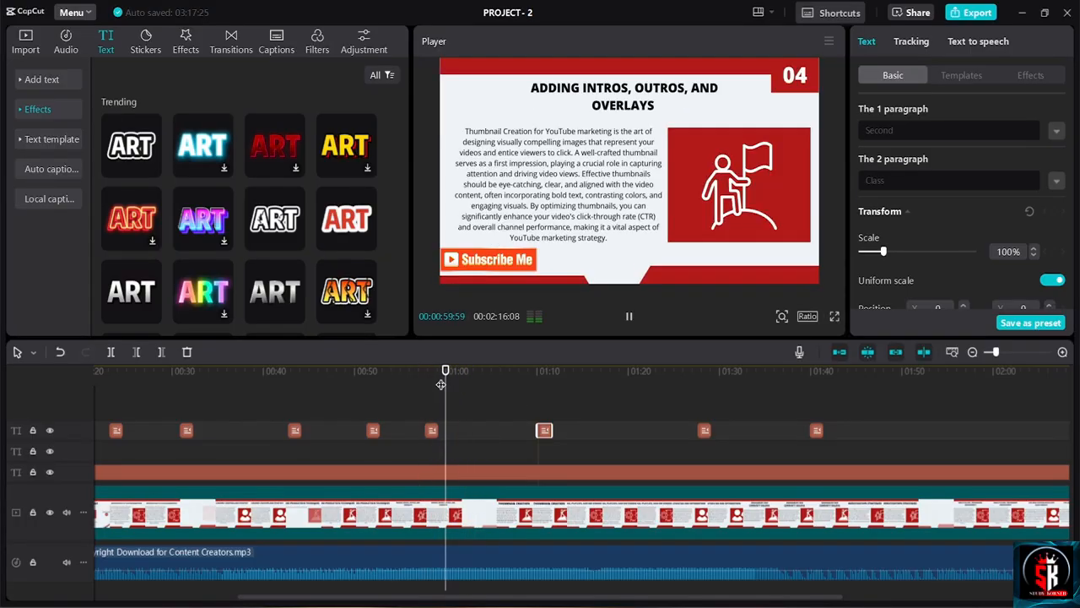
{"action": "left_click", "coordinate": [427, 372]}
{"action": "key", "text": "space"}
{"action": "key", "text": "space"}
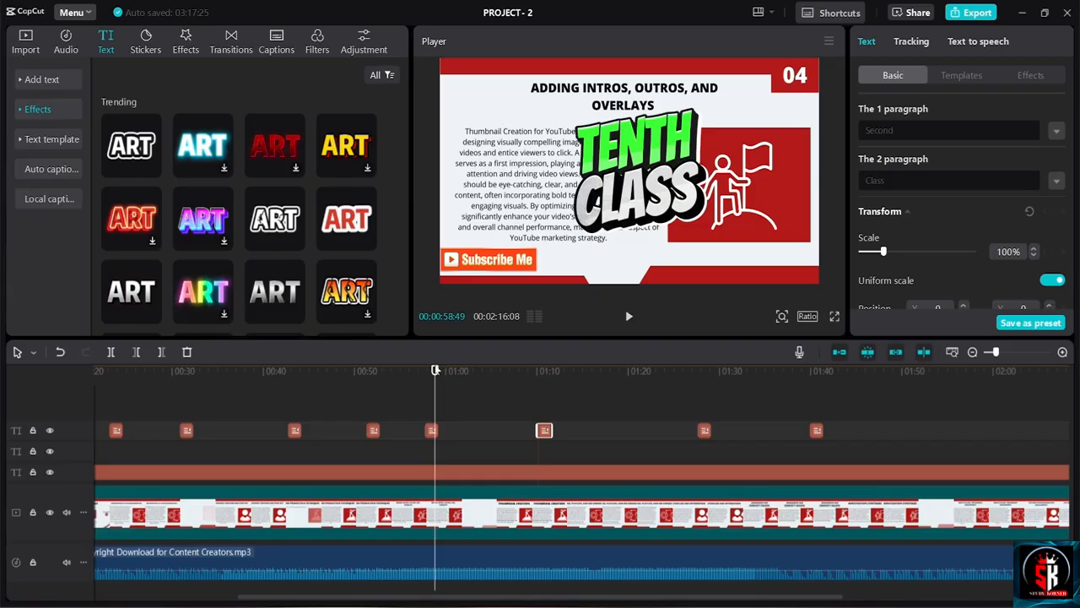
{"action": "left_click", "coordinate": [465, 371]}
{"action": "key", "text": "space"}
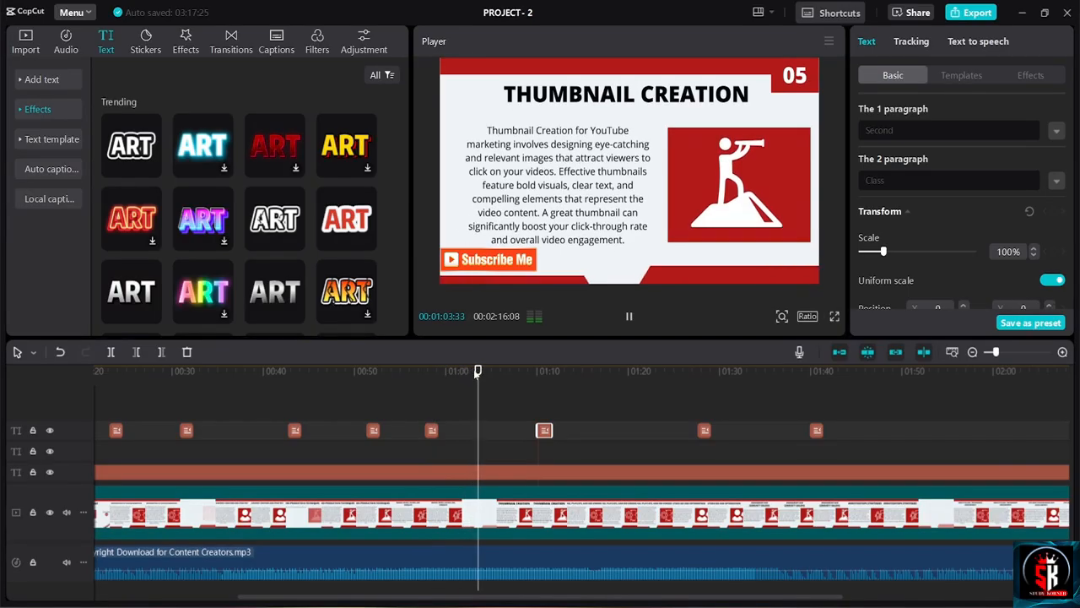
{"action": "key", "text": "space"}
{"action": "left_click", "coordinate": [372, 369]}
{"action": "key", "text": "space"}
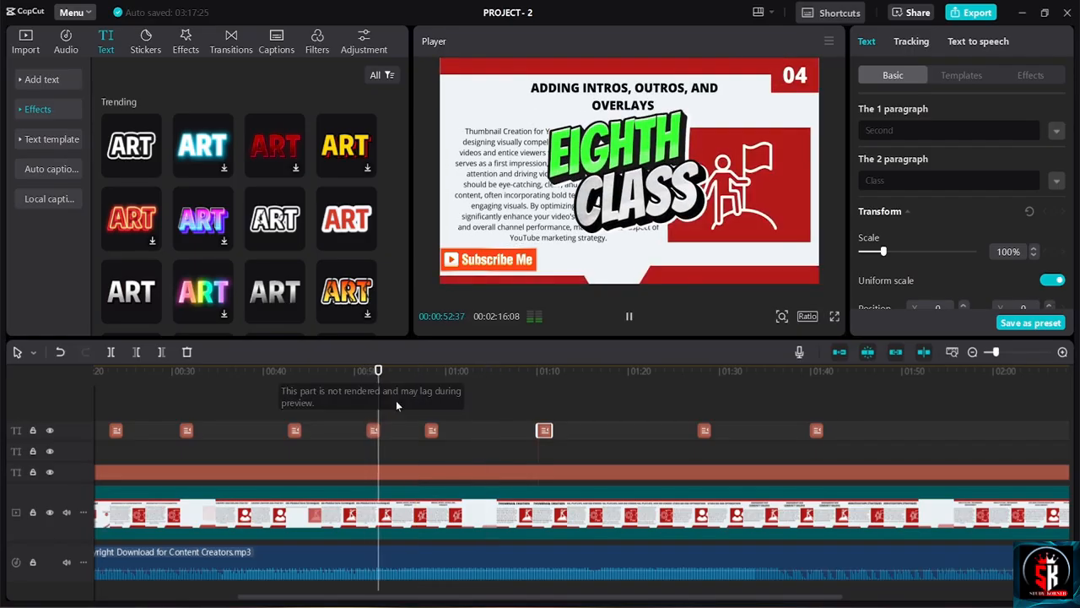
{"action": "key", "text": "space"}
Change the first paragraph of the Tenth Class text clip to Nineth and replay that section
{"action": "left_click", "coordinate": [431, 431]}
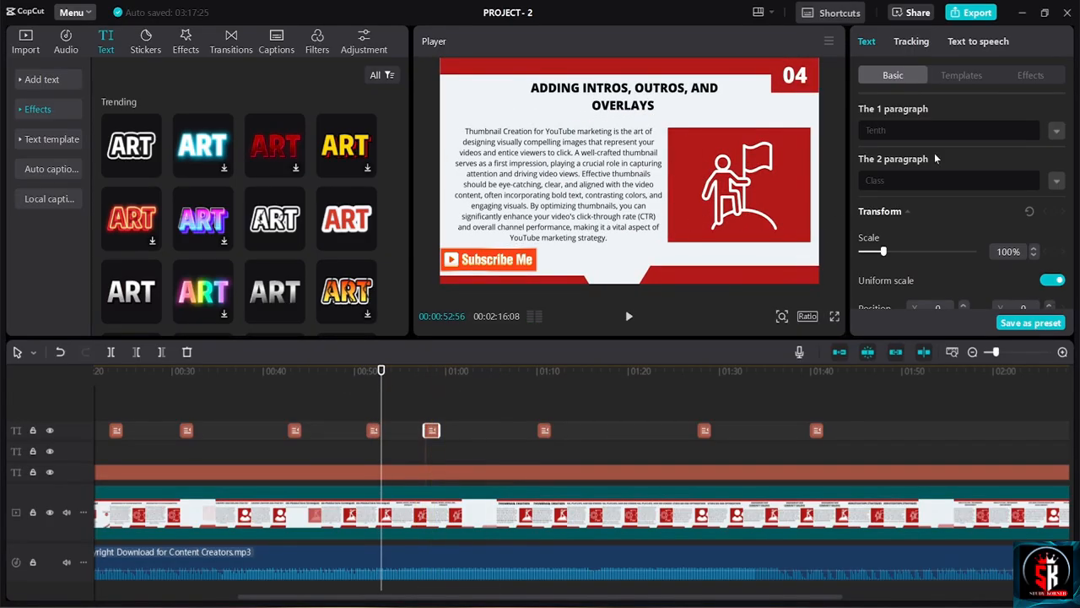
{"action": "left_click_drag", "start_coordinate": [888, 131], "coordinate": [826, 131]}
{"action": "left_click", "coordinate": [414, 374]}
{"action": "key", "text": "space"}
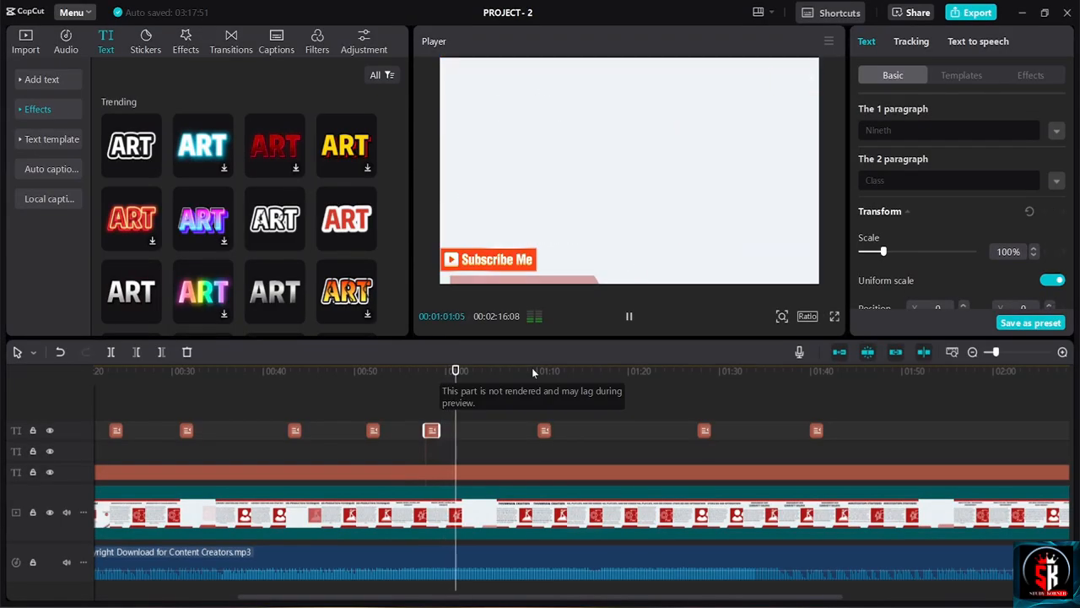
Move the Second Class text clip from about 00:01:10 to about 00:01:03, at the start of the THUMBNAIL CREATION slide
{"action": "key", "text": "space"}
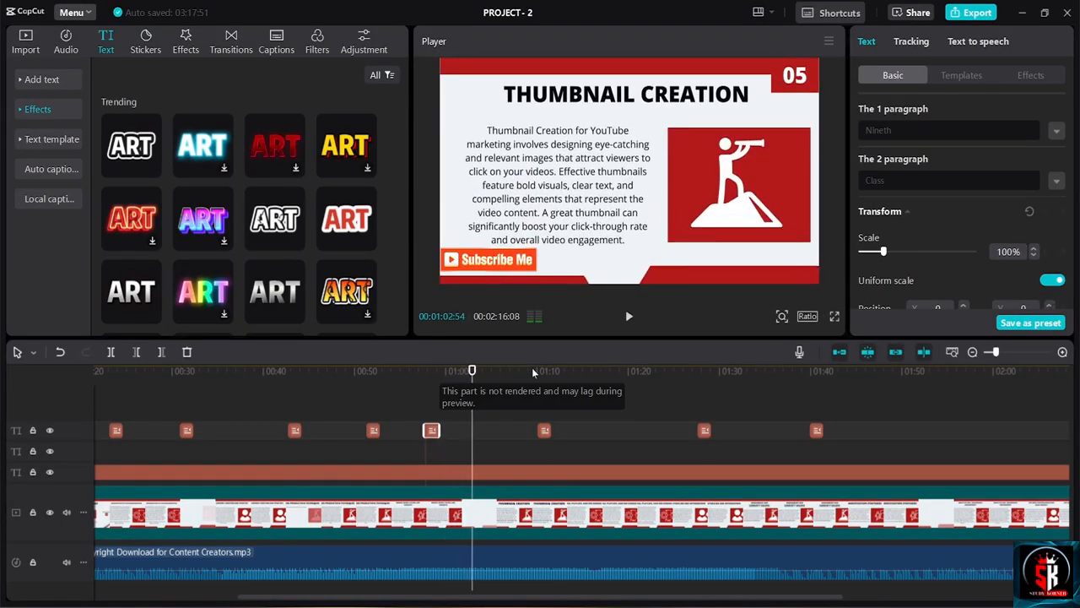
{"action": "left_click", "coordinate": [544, 431]}
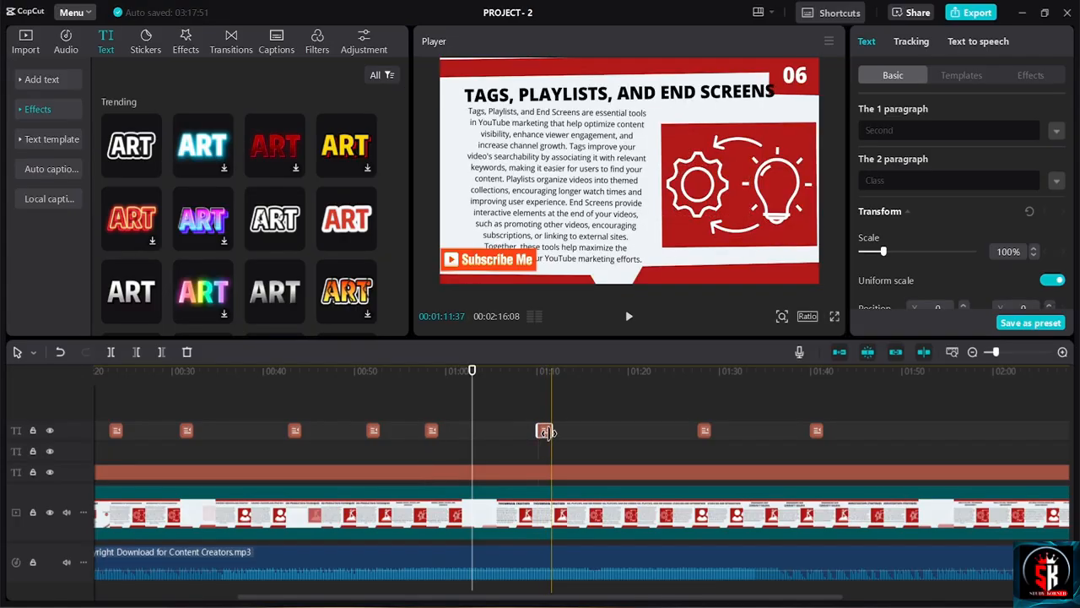
{"action": "left_click_drag", "start_coordinate": [547, 433], "coordinate": [481, 433]}
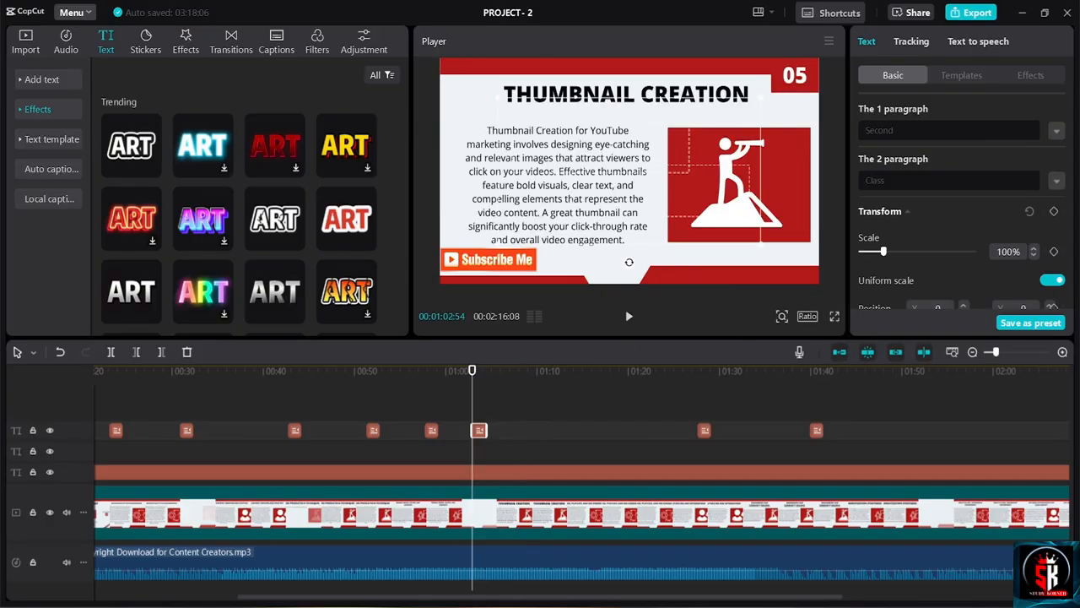
Change the first paragraph of the text clip at the start of the THUMBNAIL CREATION slide to Twelve and play that slide
{"action": "left_click_drag", "start_coordinate": [920, 131], "coordinate": [771, 127]}
{"action": "type", "text": "Twelve"}
{"action": "left_click", "coordinate": [629, 317]}
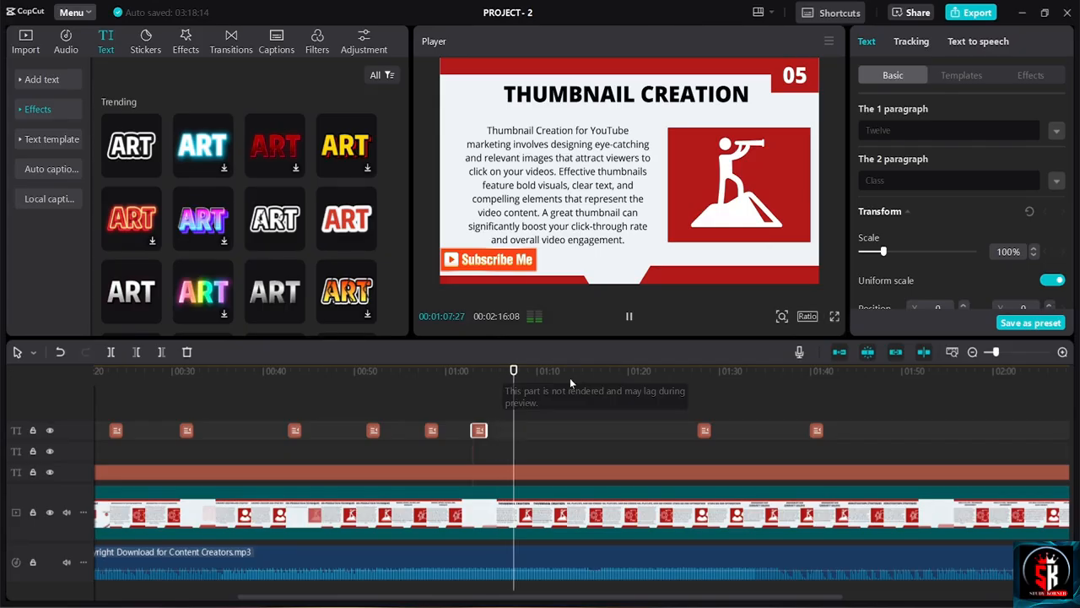
{"action": "left_click", "coordinate": [630, 320]}
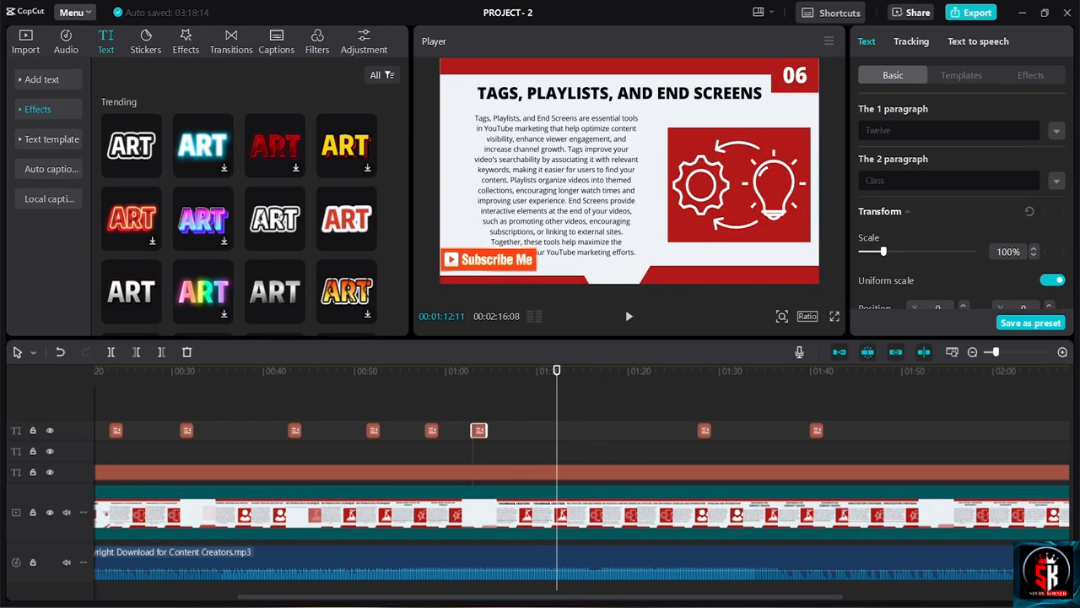
Add another Second Class text clip and move it to about 00:01:11, at the start of the TAGS, PLAYLISTS, AND END SCREENS slide
{"action": "left_click", "coordinate": [539, 426]}
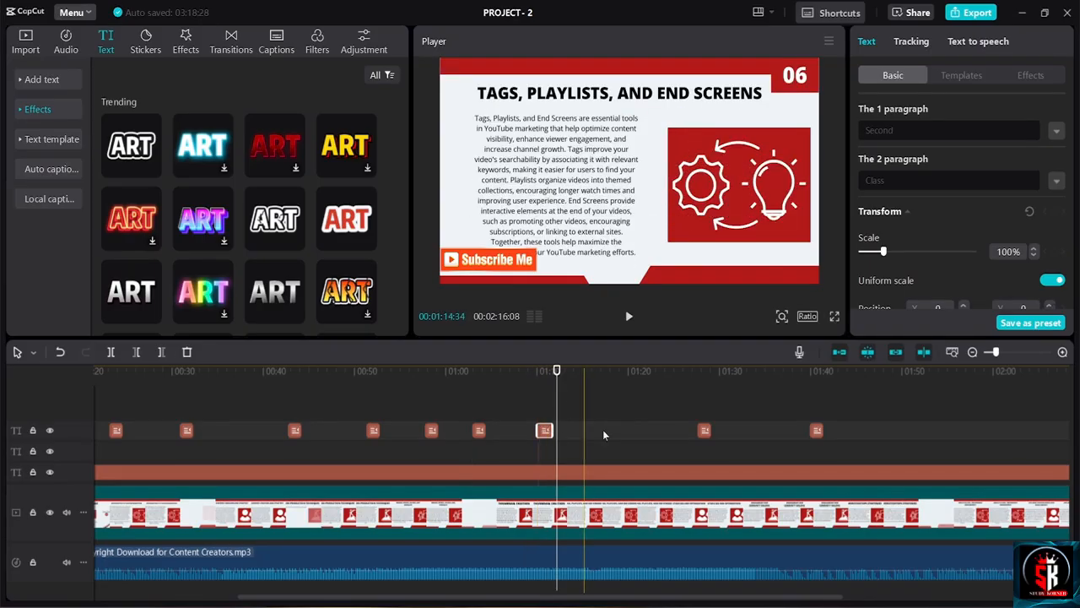
{"action": "left_click", "coordinate": [535, 373]}
{"action": "key", "text": "space"}
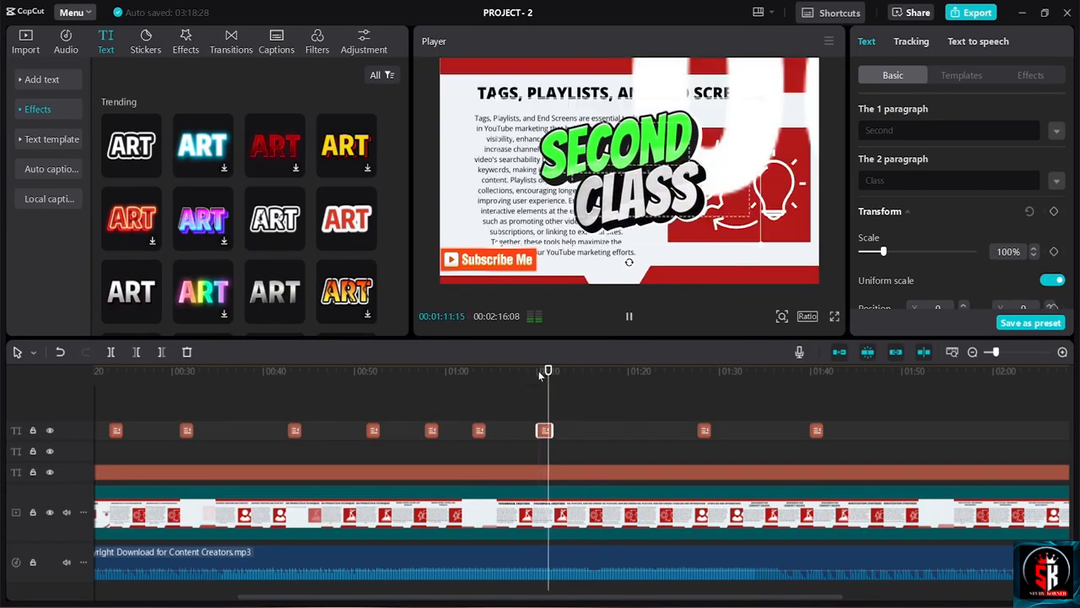
{"action": "key", "text": "space"}
{"action": "left_click_drag", "start_coordinate": [544, 432], "coordinate": [559, 432]}
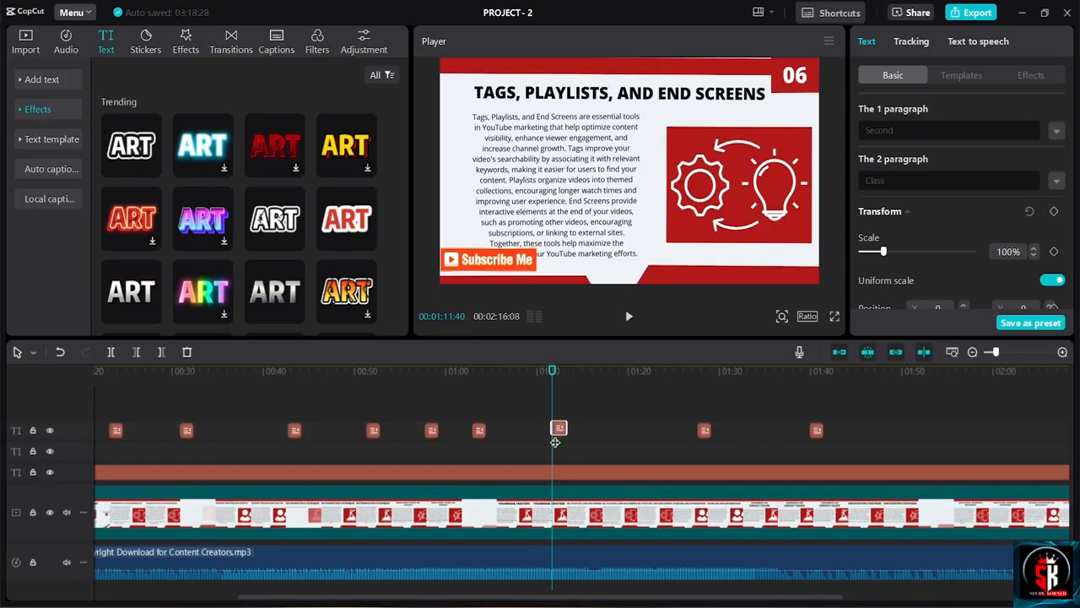
{"action": "left_click", "coordinate": [626, 390]}
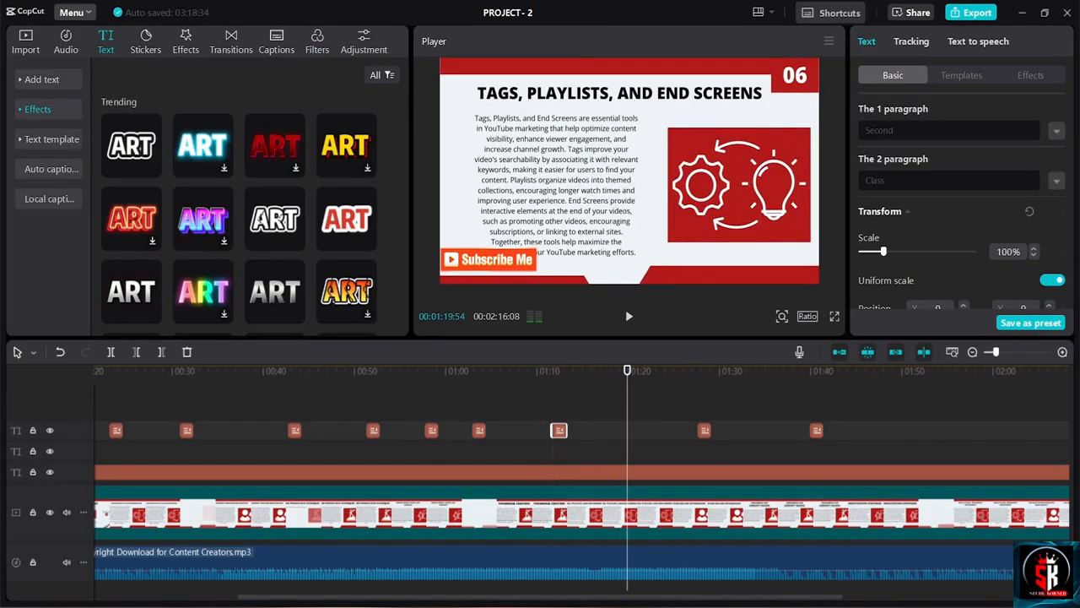
Replay the Twelve Class clip and the Second Class clip on the TAGS, PLAYLISTS, AND END SCREENS slide to check numbering and timing
{"action": "key", "text": "space"}
{"action": "left_click", "coordinate": [475, 369]}
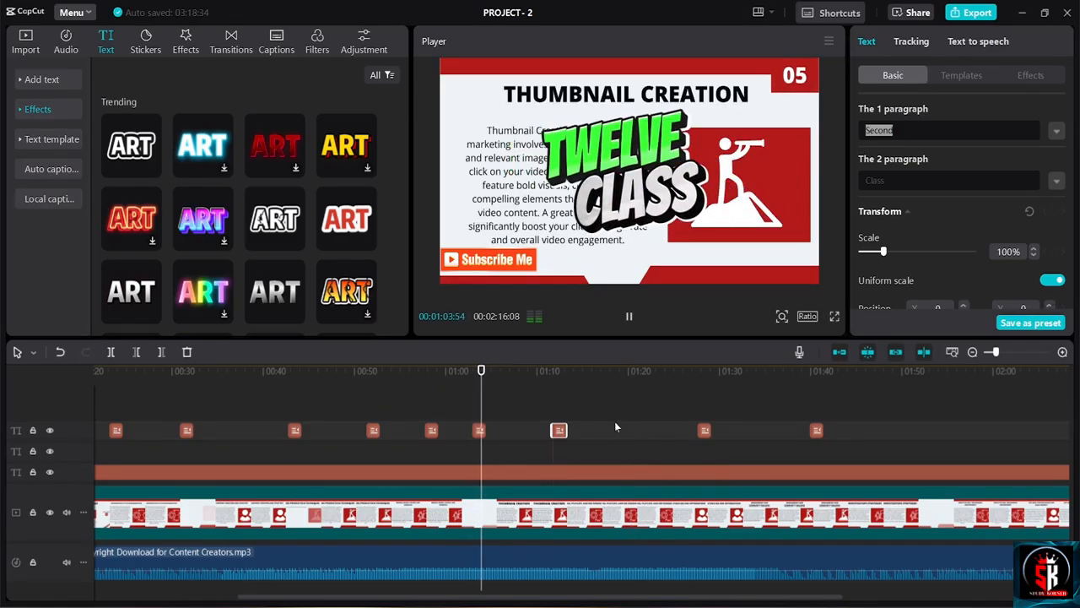
{"action": "key", "text": "space"}
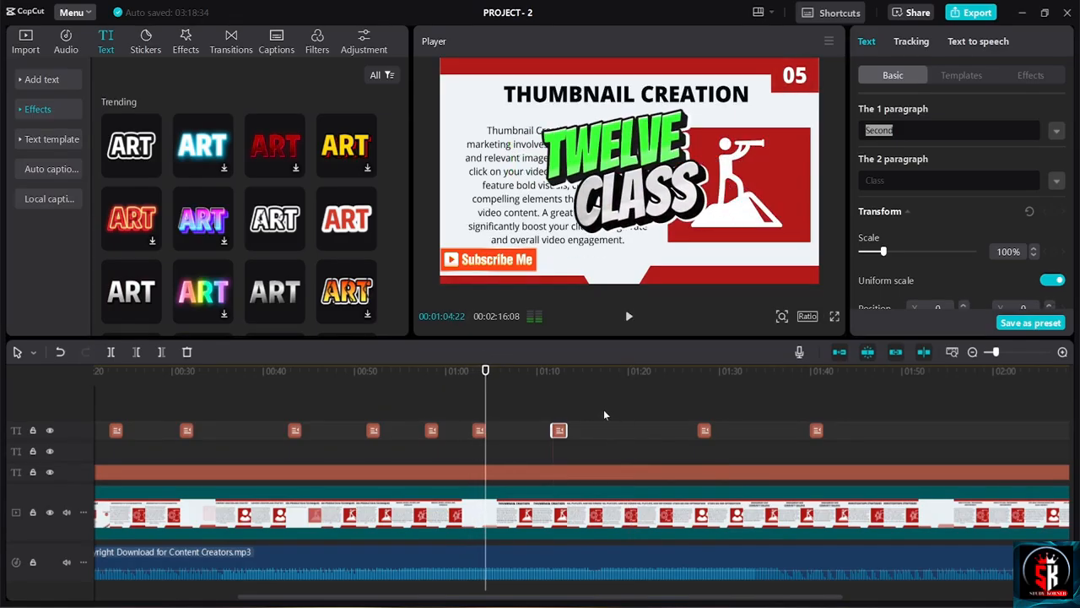
{"action": "left_click", "coordinate": [563, 375]}
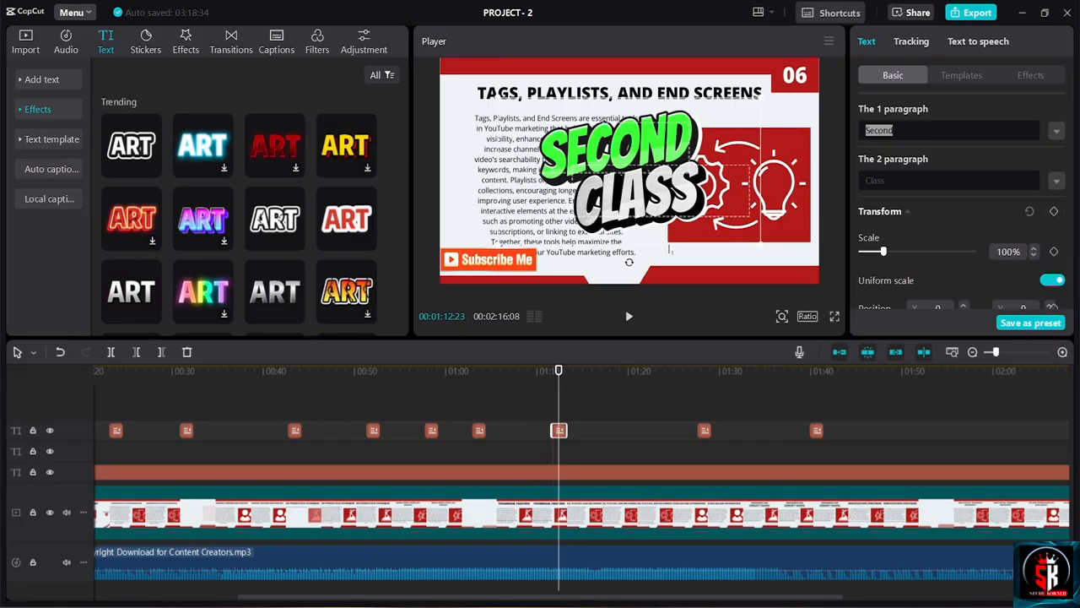
{"action": "left_click", "coordinate": [475, 372]}
{"action": "key", "text": "space"}
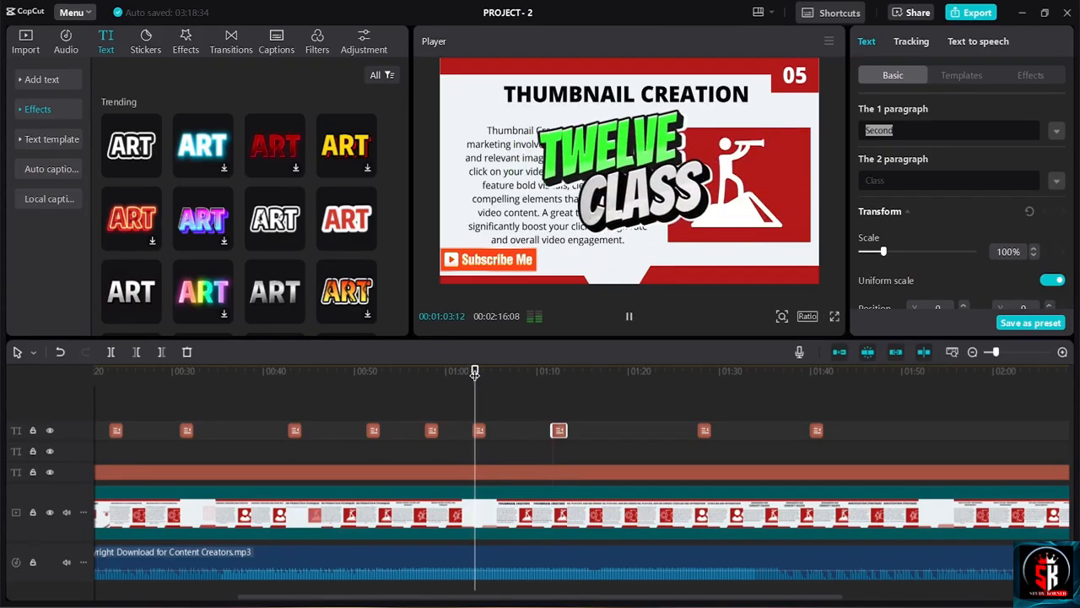
{"action": "left_click", "coordinate": [547, 375]}
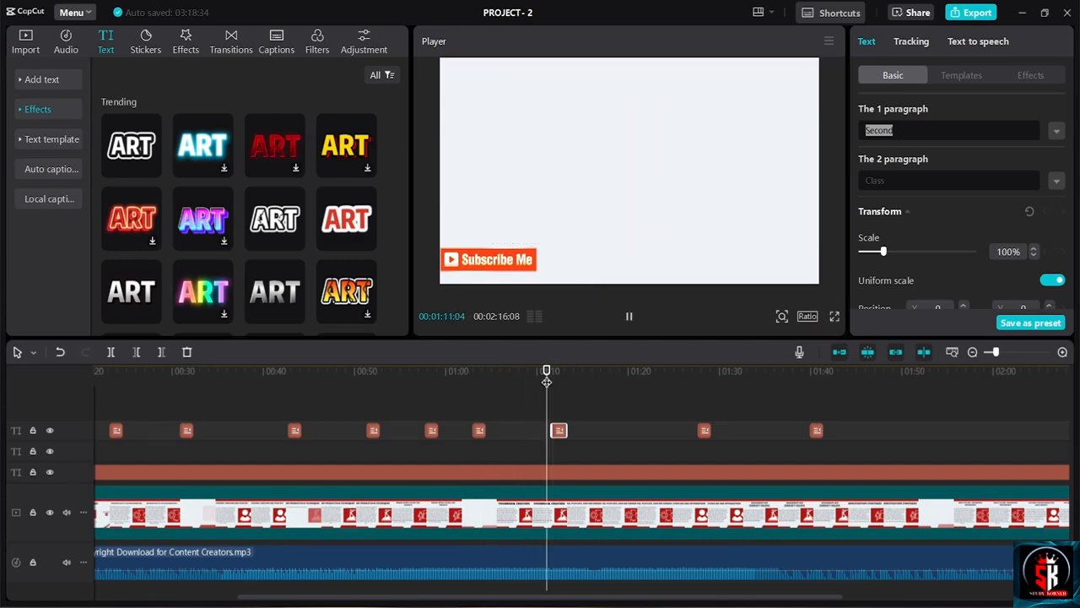
{"action": "key", "text": "space"}
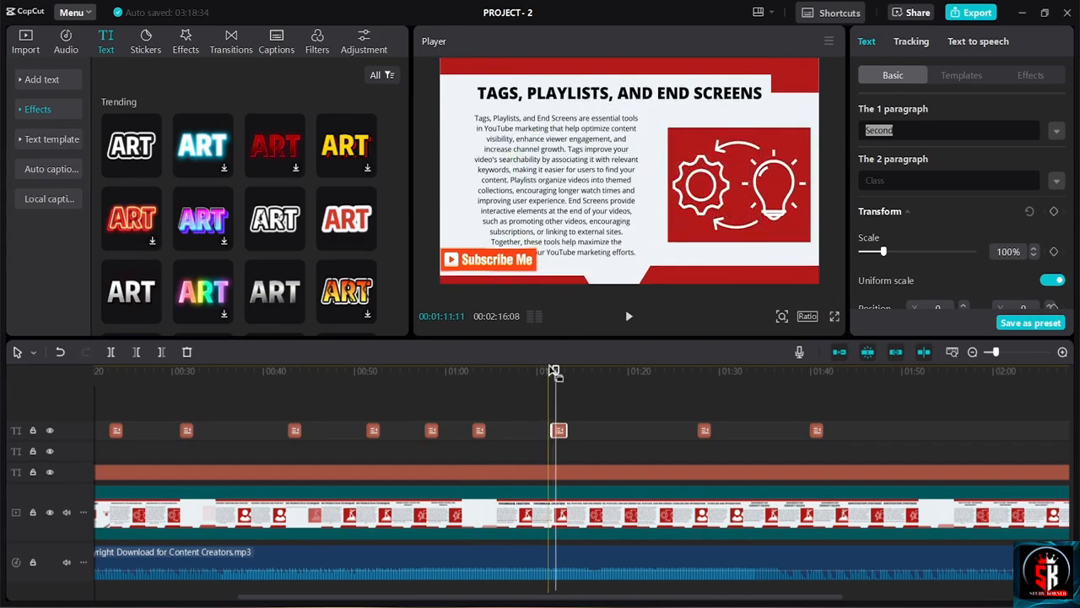
{"action": "left_click", "coordinate": [556, 372]}
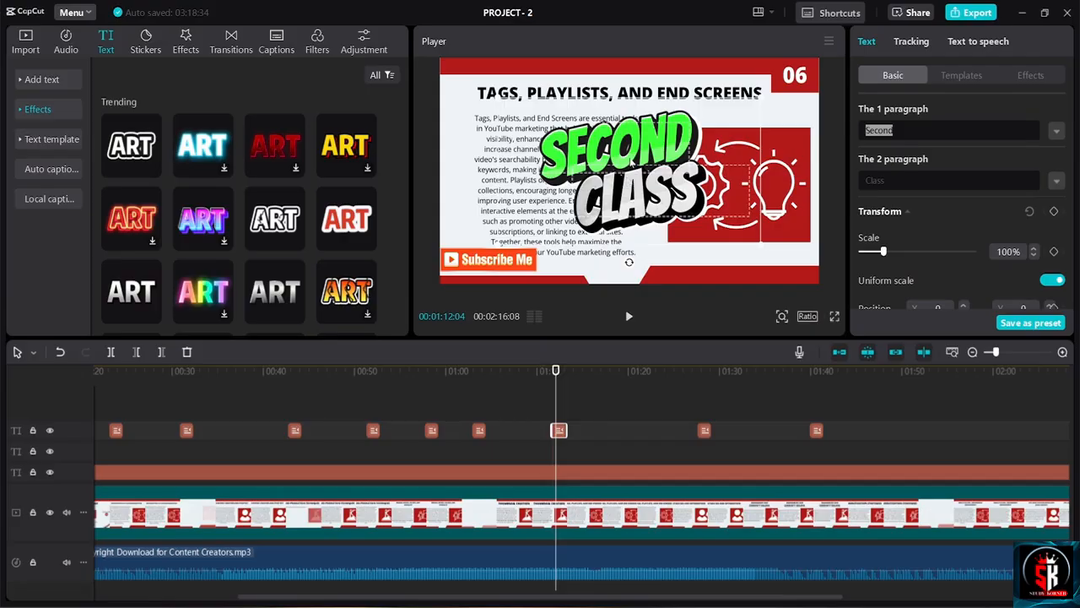
{"action": "left_click", "coordinate": [470, 372]}
{"action": "key", "text": "space"}
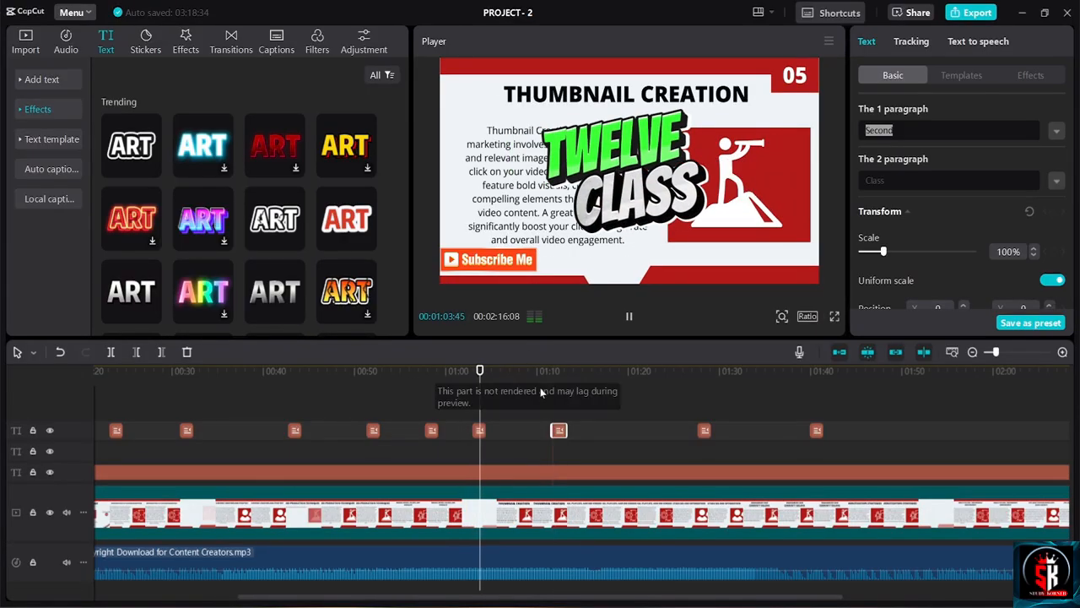
{"action": "left_click", "coordinate": [551, 371]}
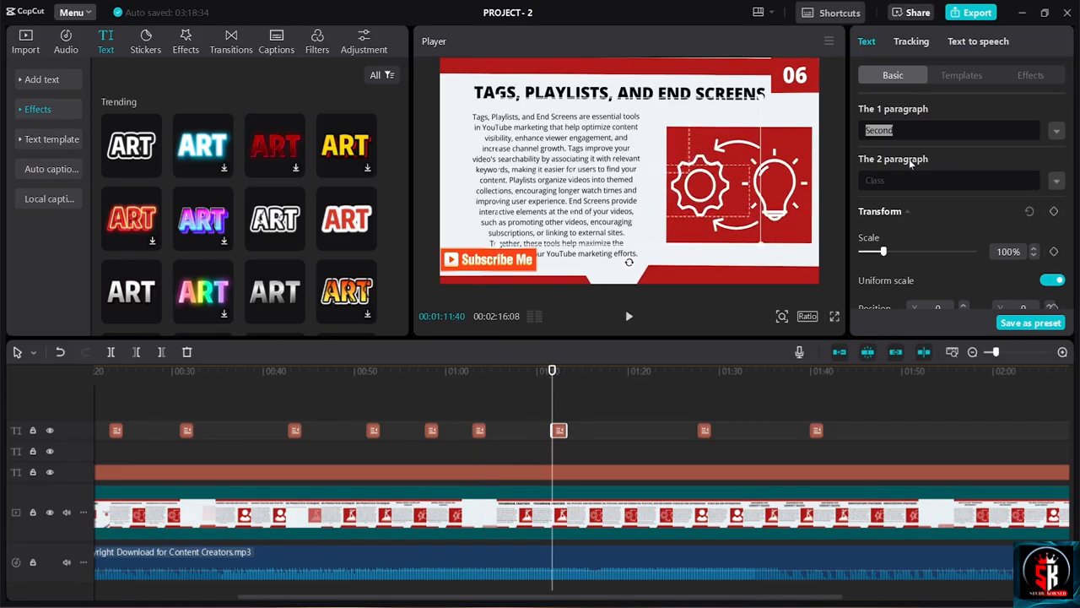
Change the first paragraph of the Second Class clip on slide 06 to Thirteen Class and replay it together with the Twelve Class clip
{"action": "key", "text": "i"}
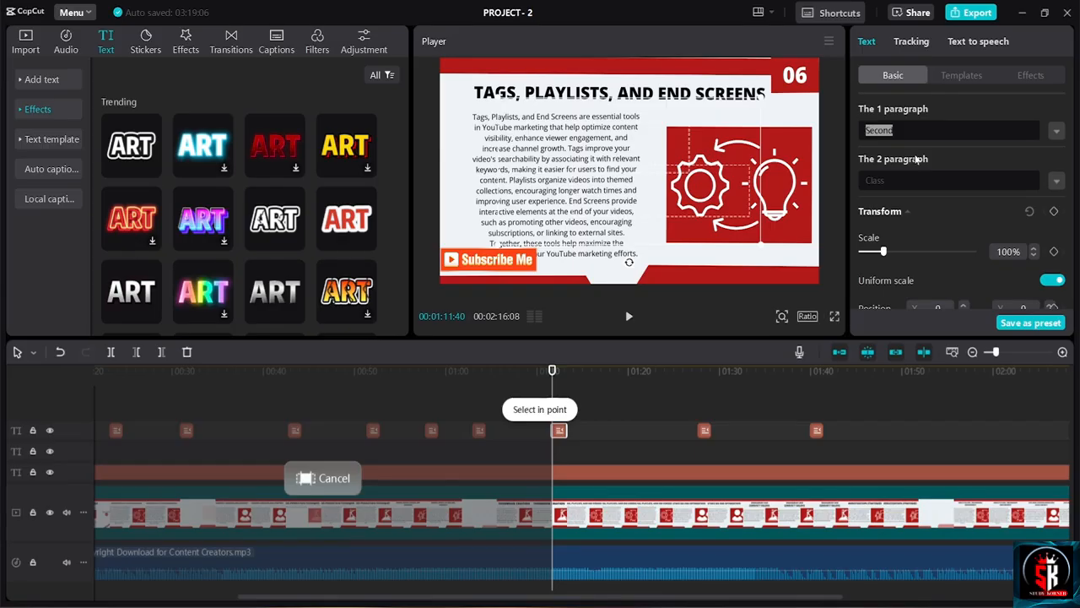
{"action": "type", "text": "T"}
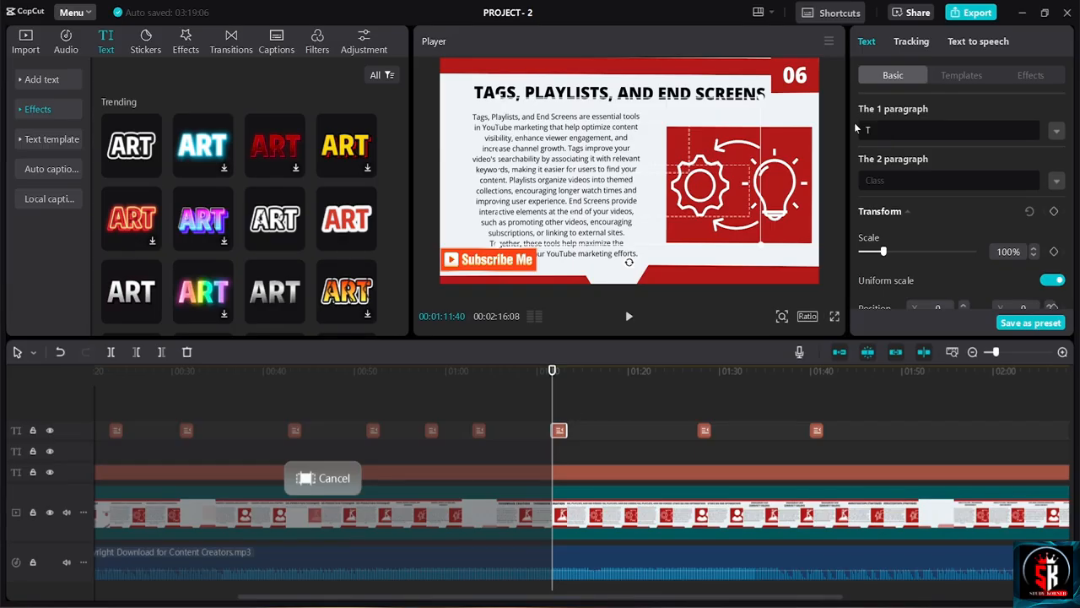
{"action": "type", "text": "hirteen Classs"}
{"action": "key", "text": "BackSpace"}
{"action": "left_click", "coordinate": [530, 371]}
{"action": "key", "text": "space"}
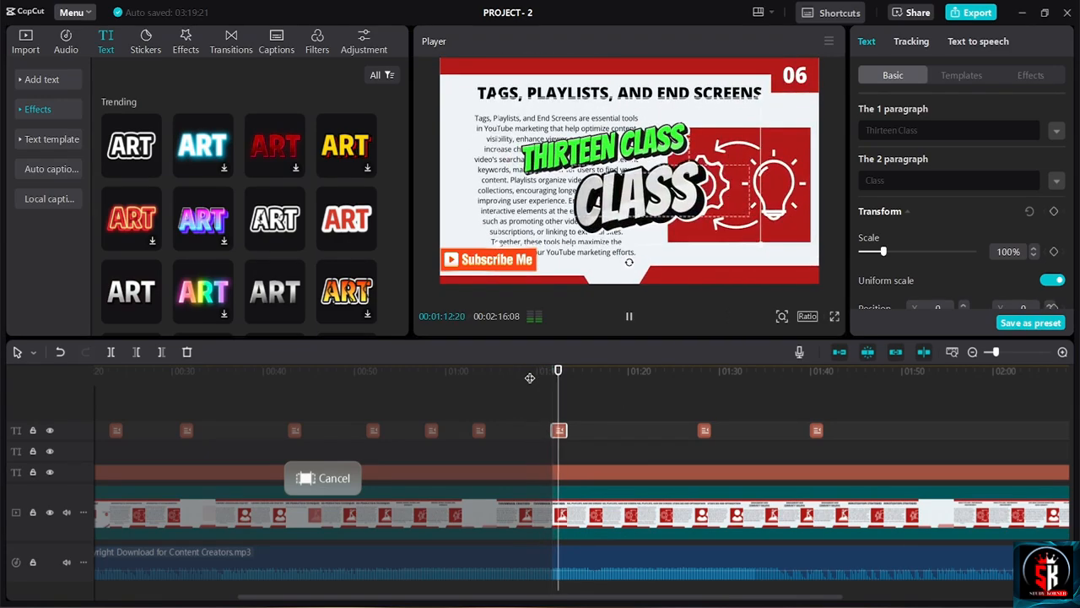
{"action": "left_click", "coordinate": [474, 375]}
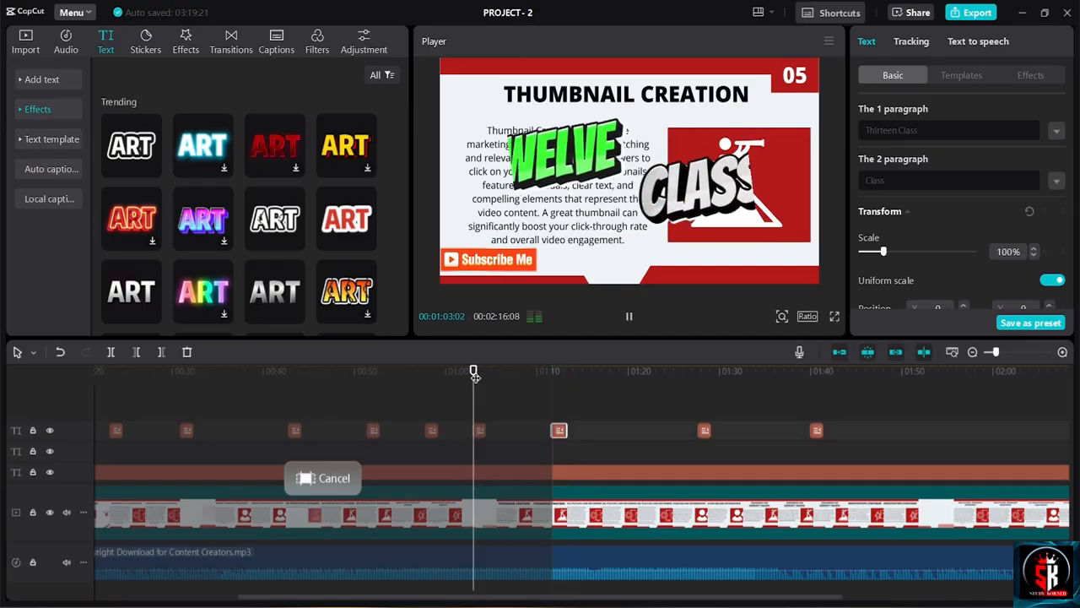
{"action": "left_click", "coordinate": [548, 371]}
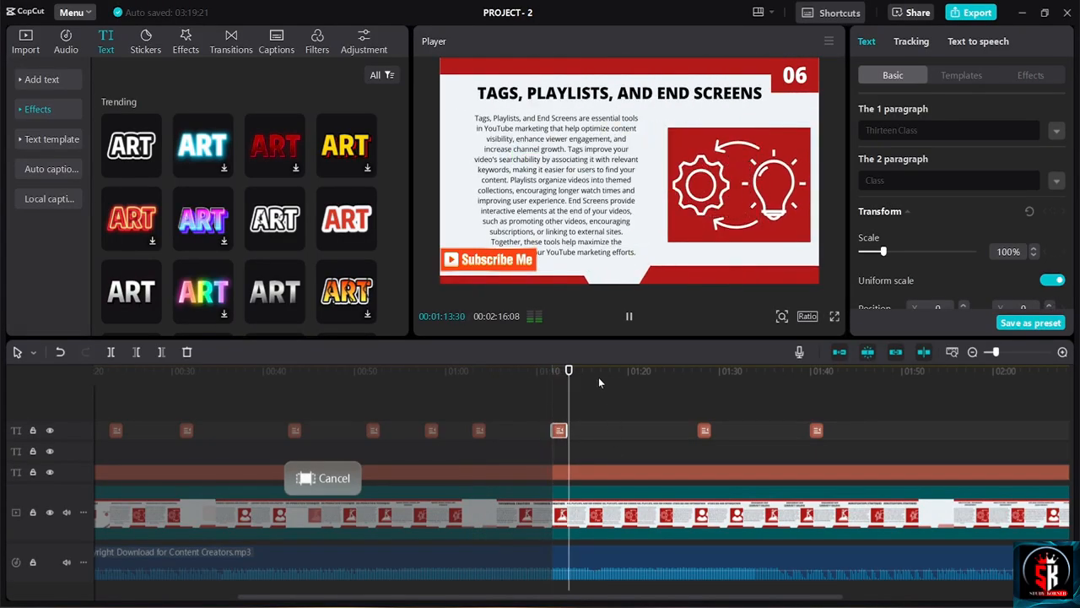
Paste a Second Class text clip at about 00:01:21, where the YOUTUBE SEO AND OPTIMIZATION slide starts, and preview it
{"action": "left_click_drag", "start_coordinate": [611, 369], "coordinate": [641, 374]}
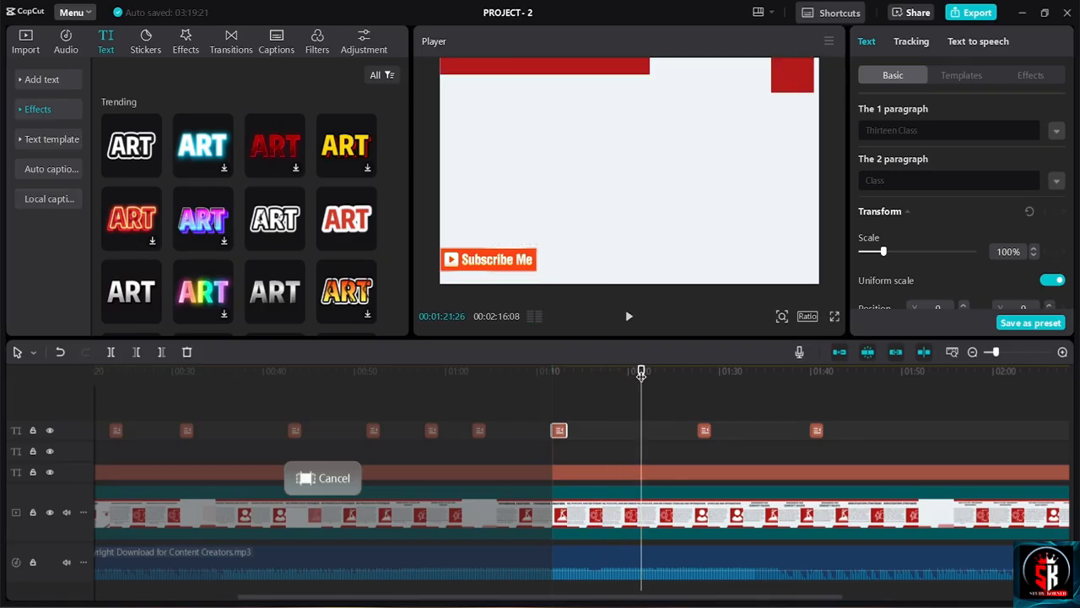
{"action": "key", "text": "ctrl+v"}
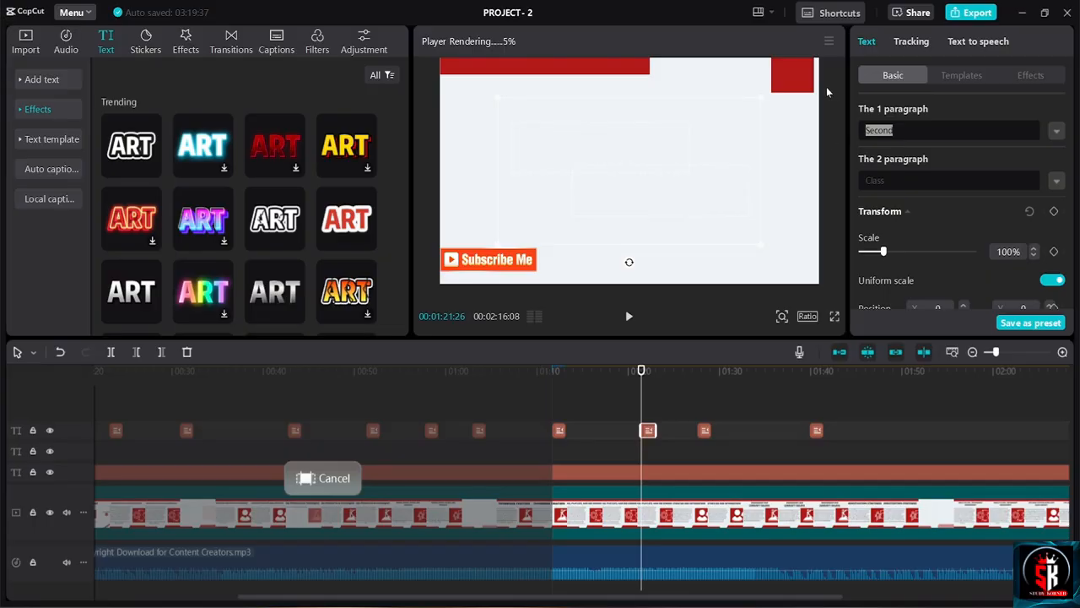
{"action": "left_click", "coordinate": [559, 430]}
{"action": "left_click", "coordinate": [551, 372]}
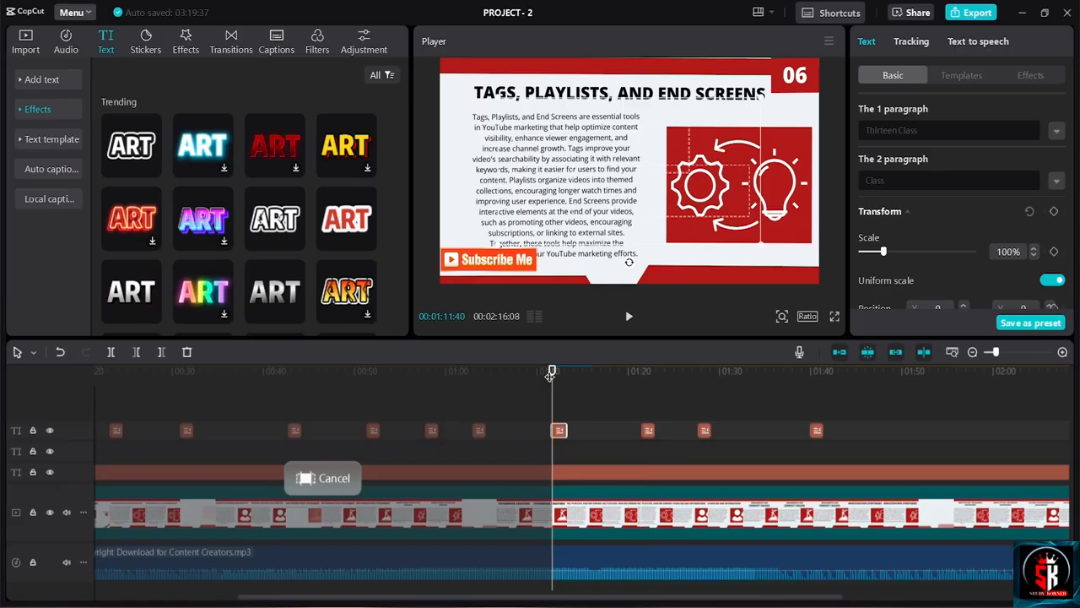
{"action": "left_click", "coordinate": [636, 381]}
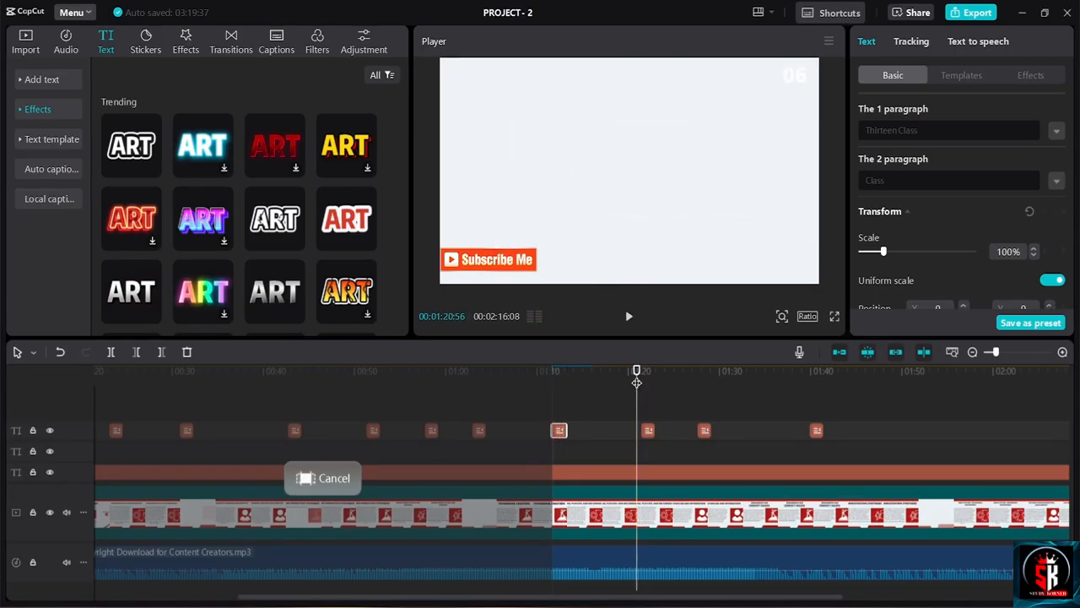
{"action": "key", "text": "space"}
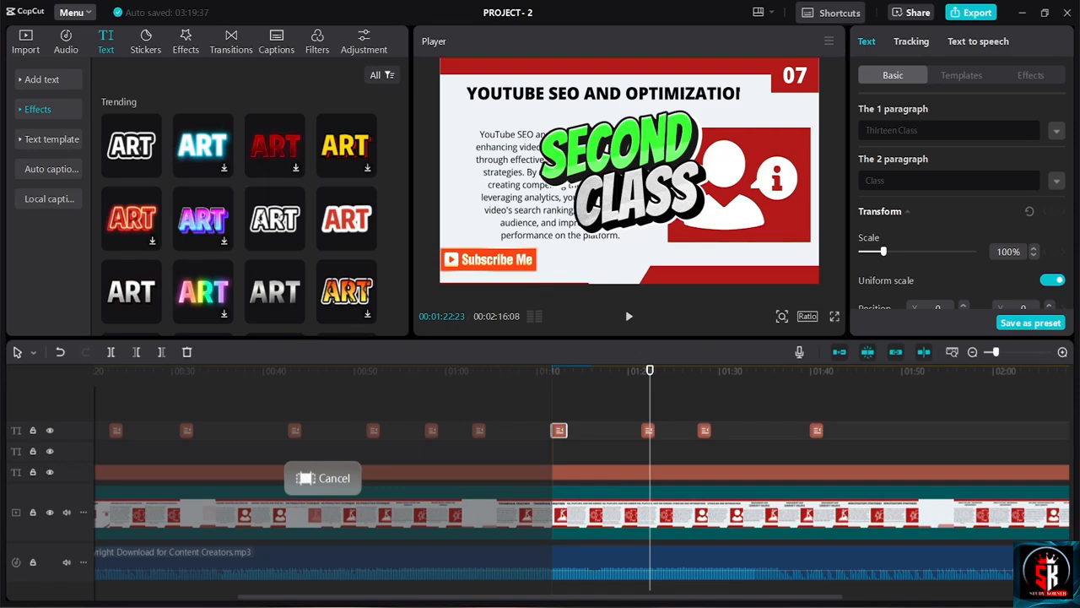
Change the first paragraph of the Thirteen Class clip to Fouteeen and replay the text clips on slides 07 and 06
{"action": "type", "text": "Fouteeen"}
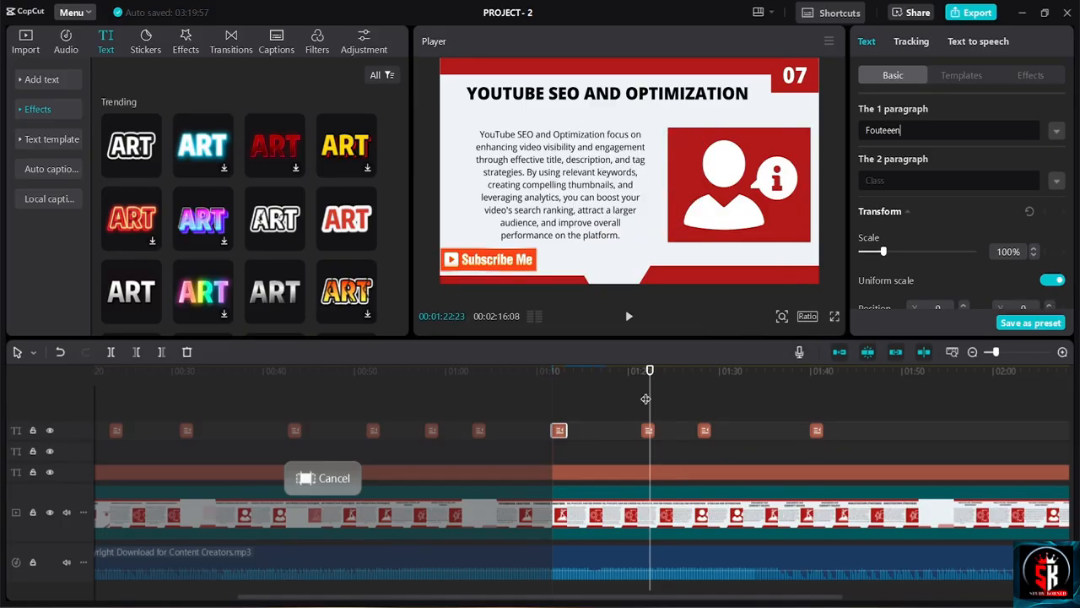
{"action": "left_click", "coordinate": [634, 372]}
{"action": "key", "text": "space"}
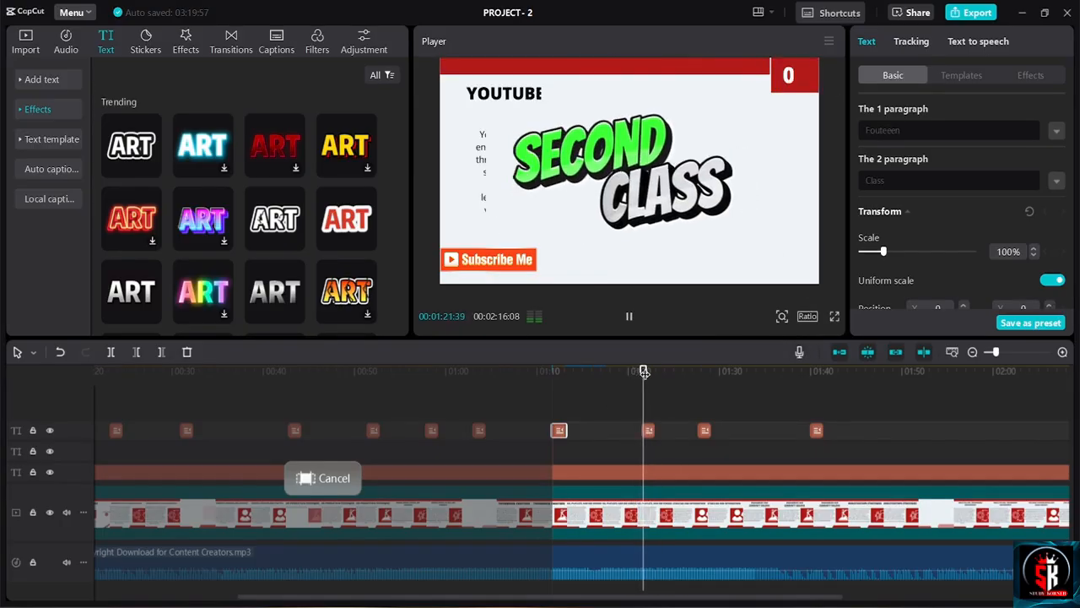
{"action": "key", "text": "space"}
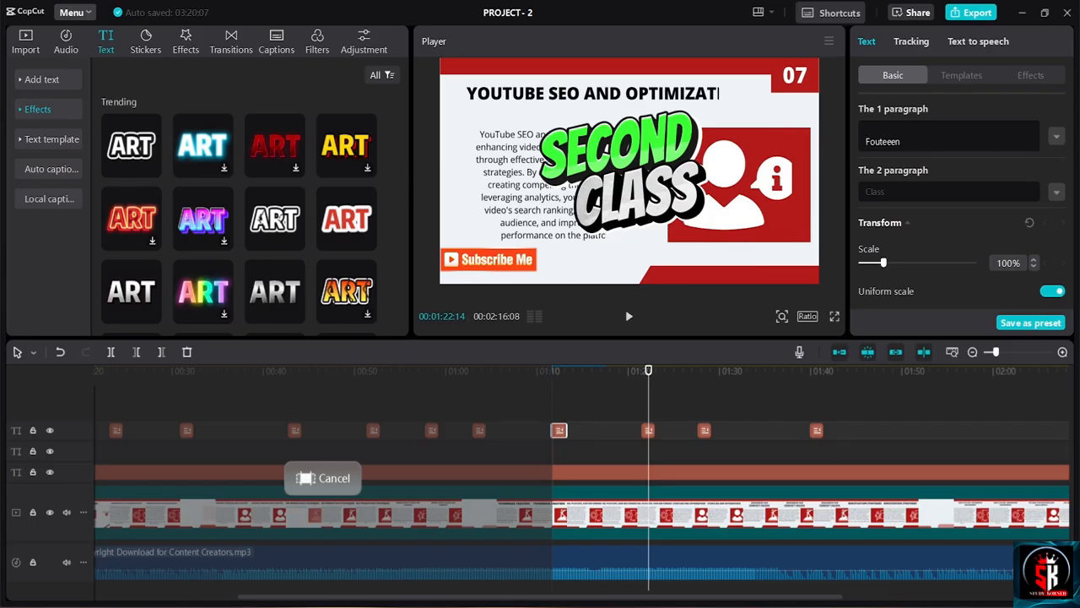
{"action": "left_click", "coordinate": [555, 369]}
{"action": "key", "text": "space"}
{"action": "key", "text": "space"}
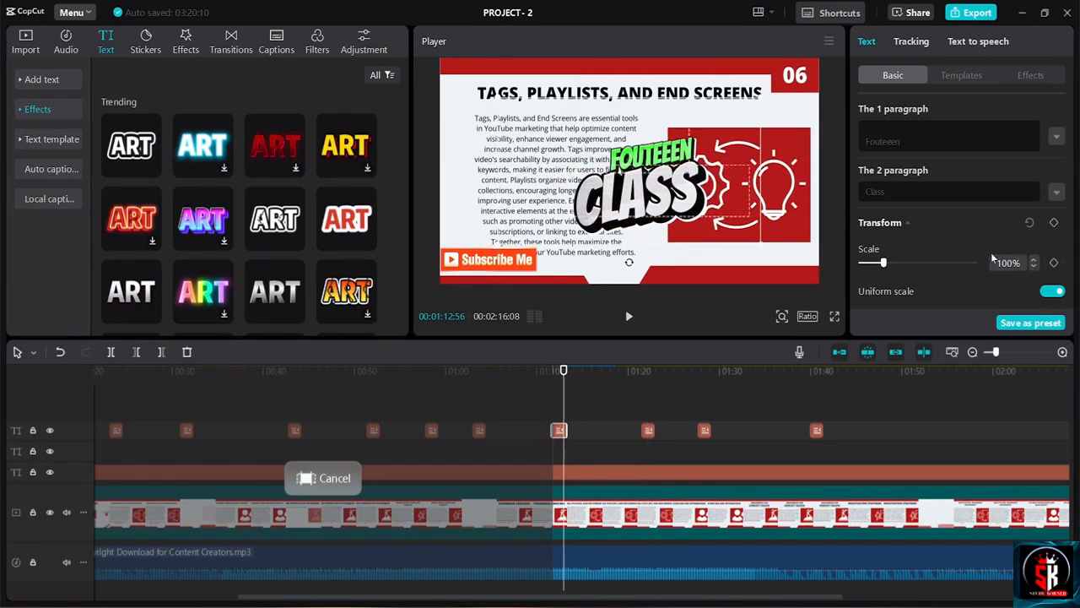
Set the Fouteeen paragraph's character spacing to 3 and its case to all uppercase
{"action": "left_click", "coordinate": [1054, 138]}
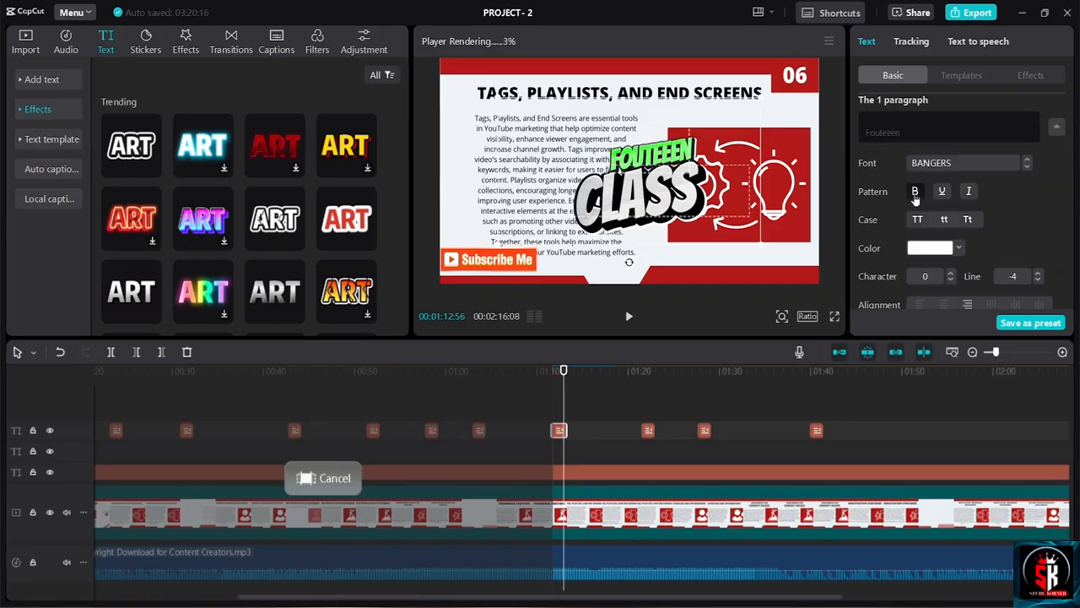
{"action": "left_click", "coordinate": [915, 194]}
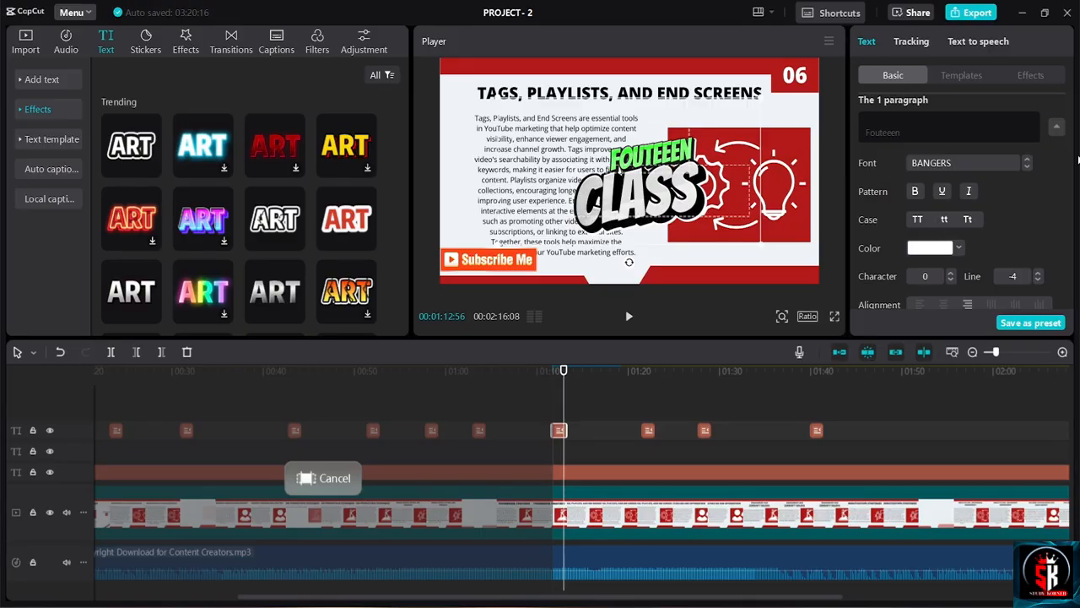
{"action": "scroll", "coordinate": [1077, 162], "scroll_direction": "down", "scroll_amount": 3}
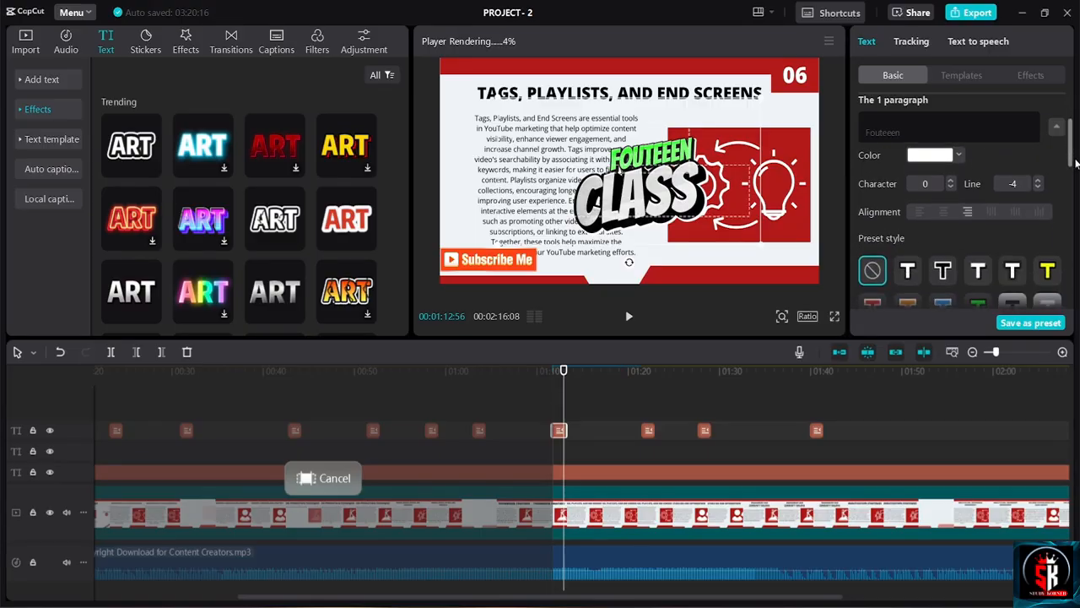
{"action": "left_click", "coordinate": [949, 179]}
{"action": "left_click", "coordinate": [950, 179]}
{"action": "left_click", "coordinate": [949, 180]}
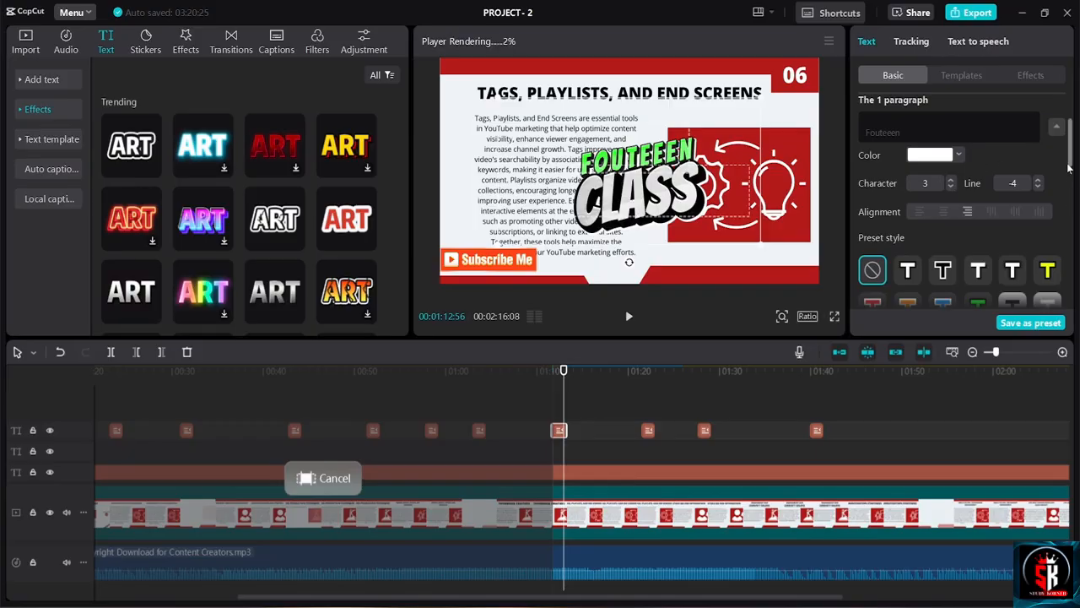
{"action": "left_click_drag", "start_coordinate": [1069, 167], "coordinate": [1069, 143]}
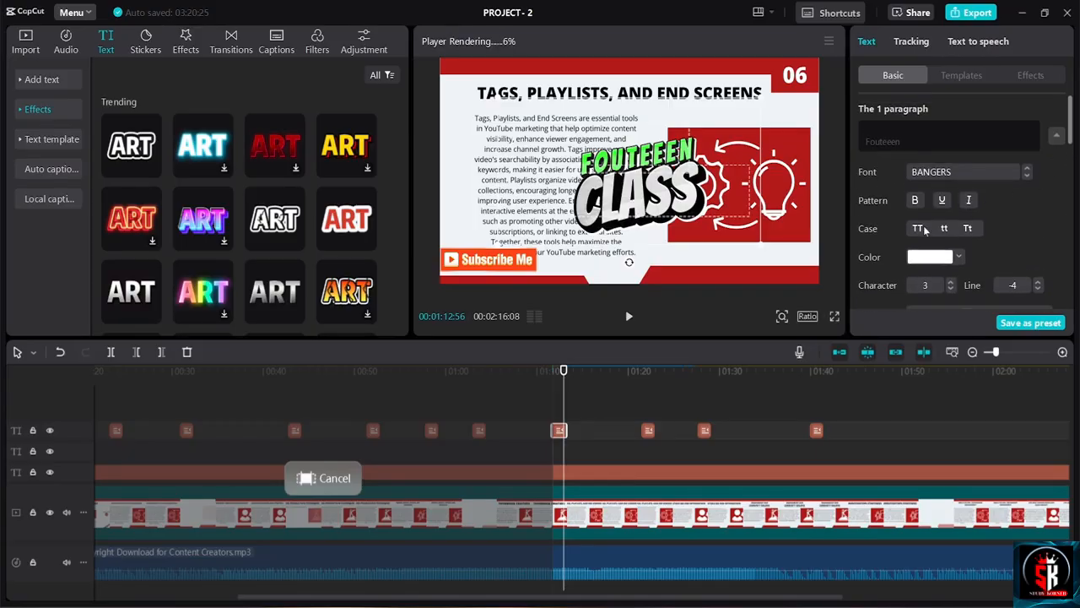
{"action": "left_click", "coordinate": [923, 230]}
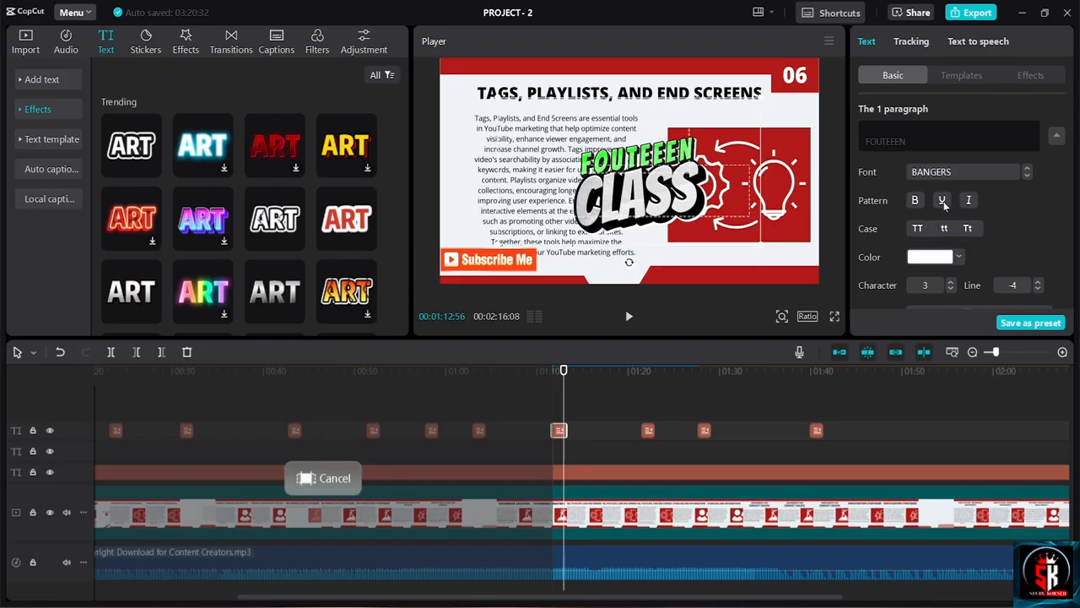
Apply bold to the FOUTEEEN paragraph and set the Fouteeen Class text clip's scale to 98%
{"action": "left_click", "coordinate": [923, 200]}
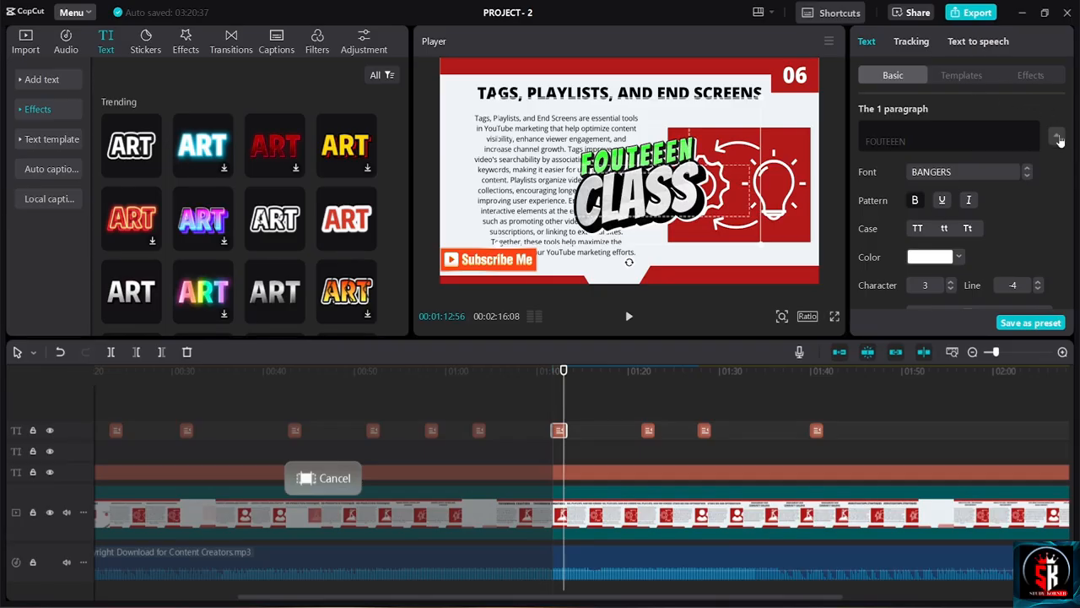
{"action": "left_click_drag", "start_coordinate": [1070, 135], "coordinate": [1065, 226]}
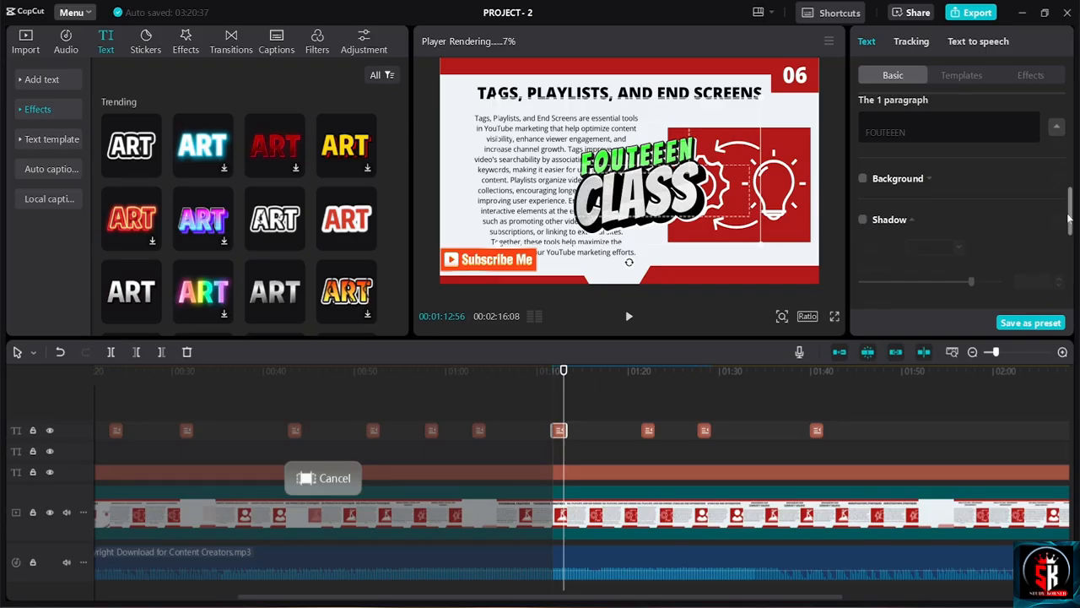
{"action": "scroll", "coordinate": [1008, 210], "scroll_direction": "up", "scroll_amount": 2}
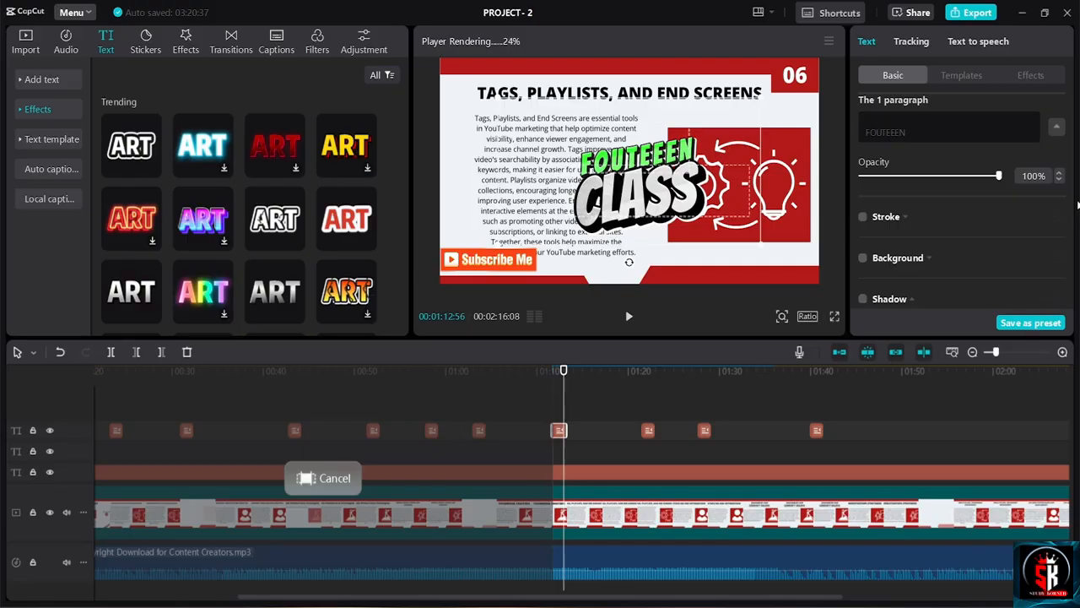
{"action": "scroll", "coordinate": [1073, 197], "scroll_direction": "down", "scroll_amount": 3}
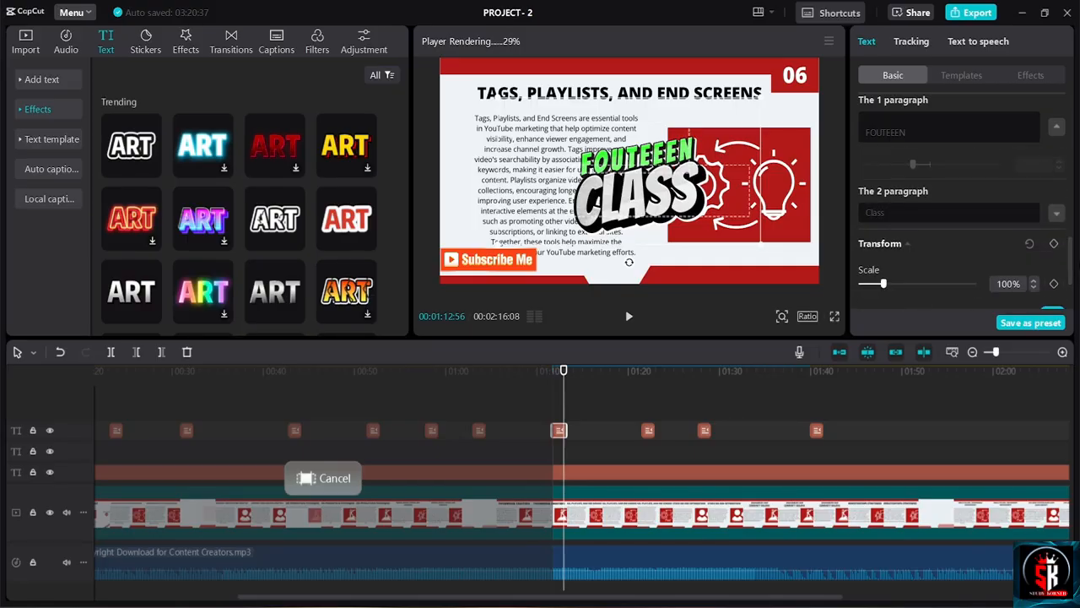
{"action": "scroll", "coordinate": [1075, 277], "scroll_direction": "down", "scroll_amount": 2}
{"action": "scroll", "coordinate": [1075, 277], "scroll_direction": "up", "scroll_amount": 3}
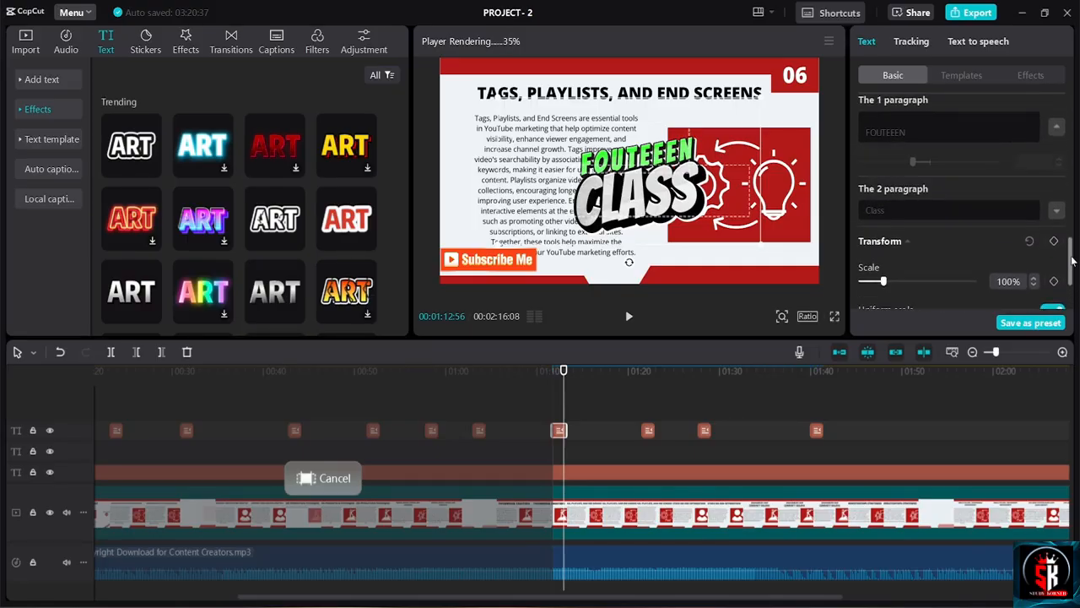
{"action": "scroll", "coordinate": [1075, 277], "scroll_direction": "down", "scroll_amount": 3}
{"action": "scroll", "coordinate": [1075, 277], "scroll_direction": "down", "scroll_amount": 2}
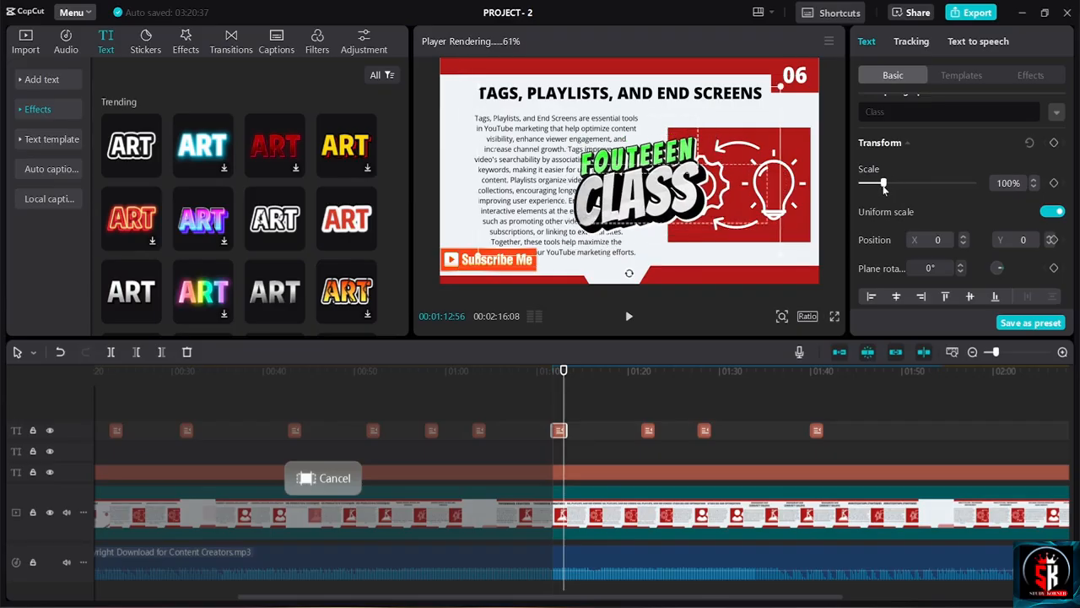
{"action": "left_click_drag", "start_coordinate": [886, 184], "coordinate": [883, 184]}
{"action": "scroll", "coordinate": [962, 202], "scroll_direction": "up", "scroll_amount": 5}
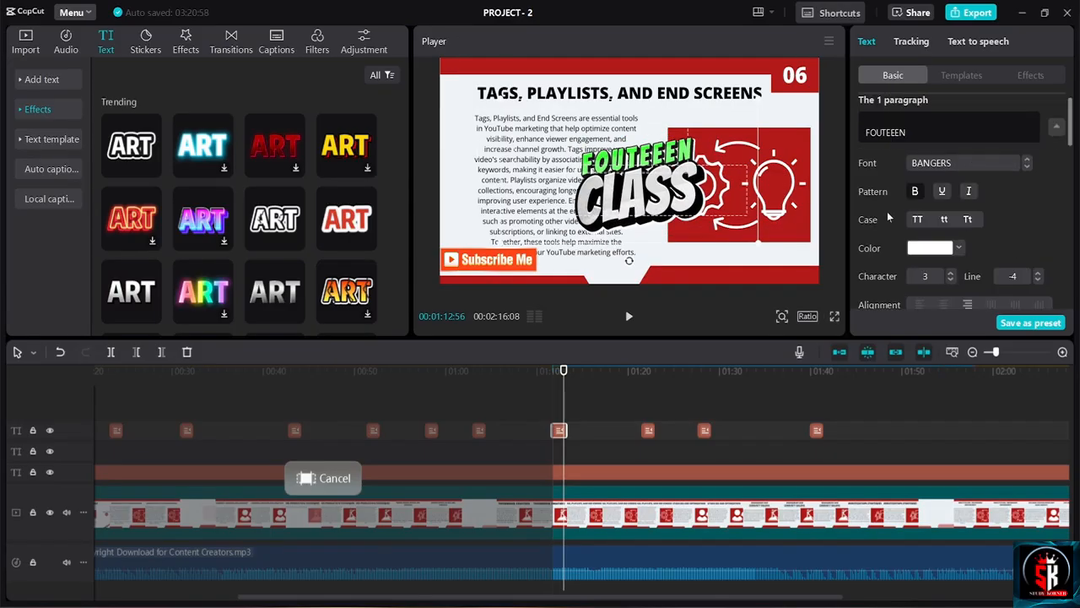
{"action": "left_click_drag", "start_coordinate": [1072, 132], "coordinate": [1070, 61]}
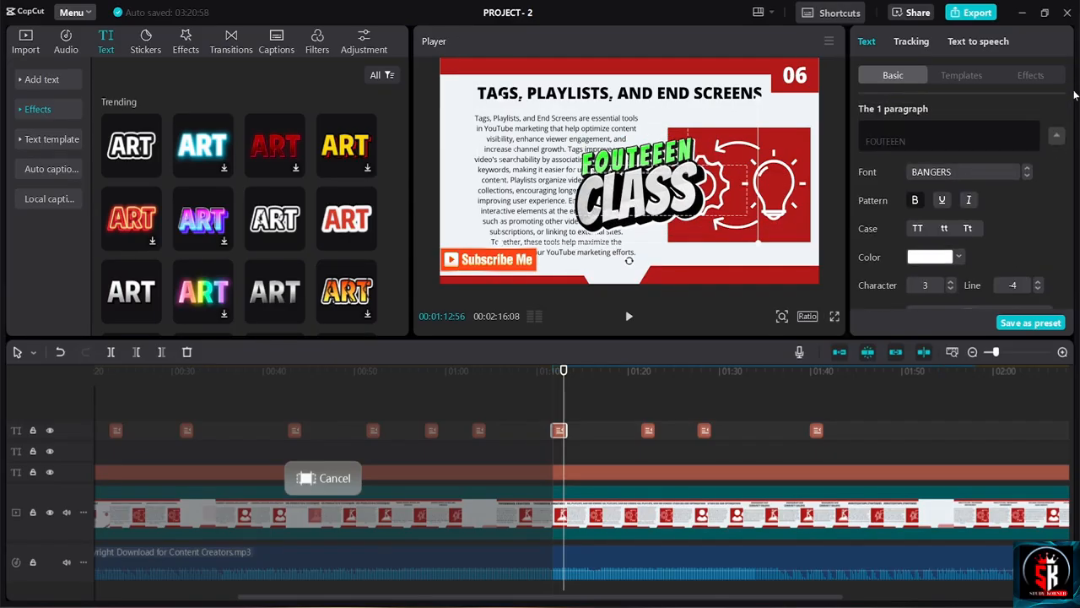
{"action": "left_click_drag", "start_coordinate": [1072, 124], "coordinate": [1077, 307]}
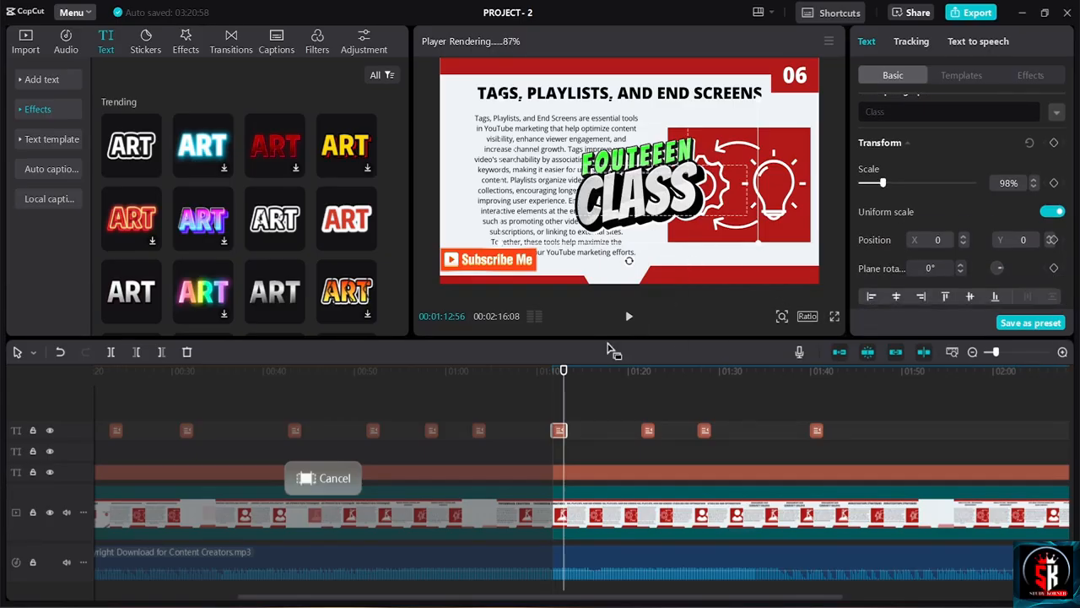
Replay the end of the Fouteeen Class text clip on slide 06, around 00:01:13
{"action": "key", "text": "space"}
{"action": "left_click", "coordinate": [601, 372]}
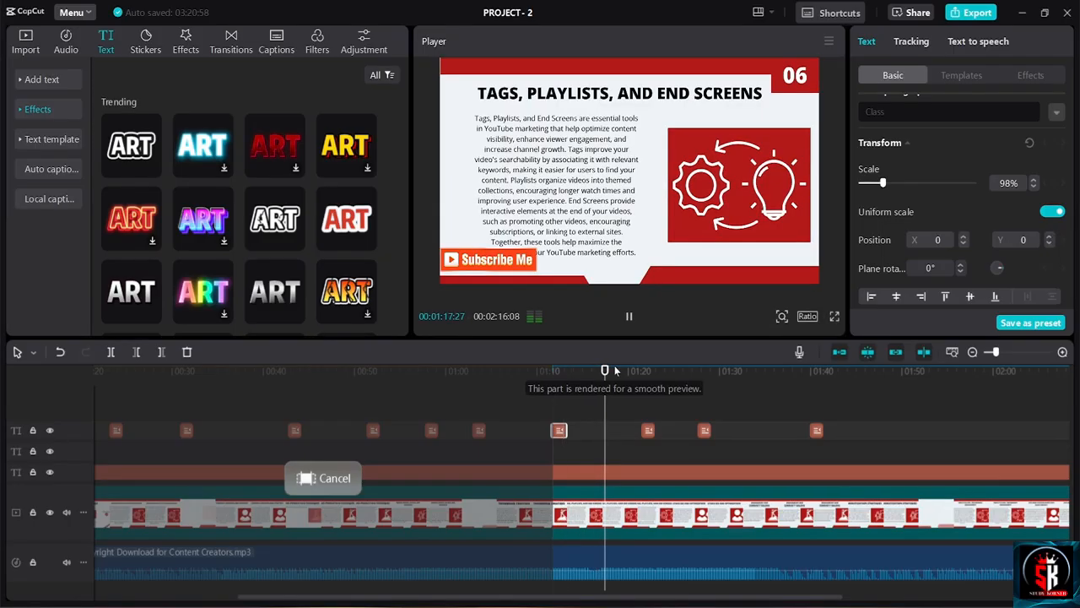
{"action": "key", "text": "space"}
{"action": "left_click", "coordinate": [572, 372]}
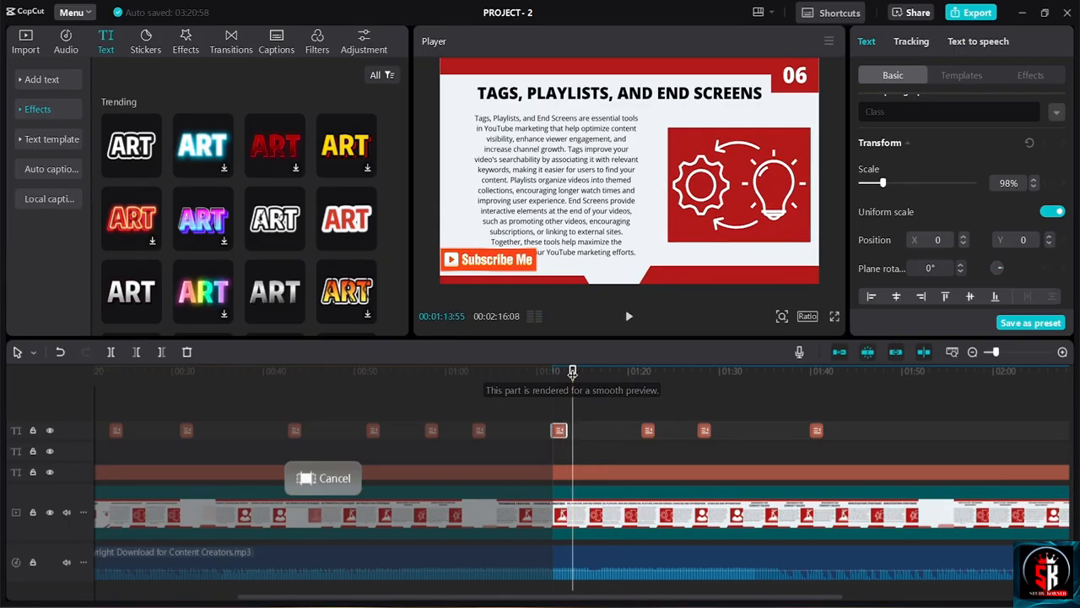
{"action": "left_click_drag", "start_coordinate": [572, 374], "coordinate": [565, 375]}
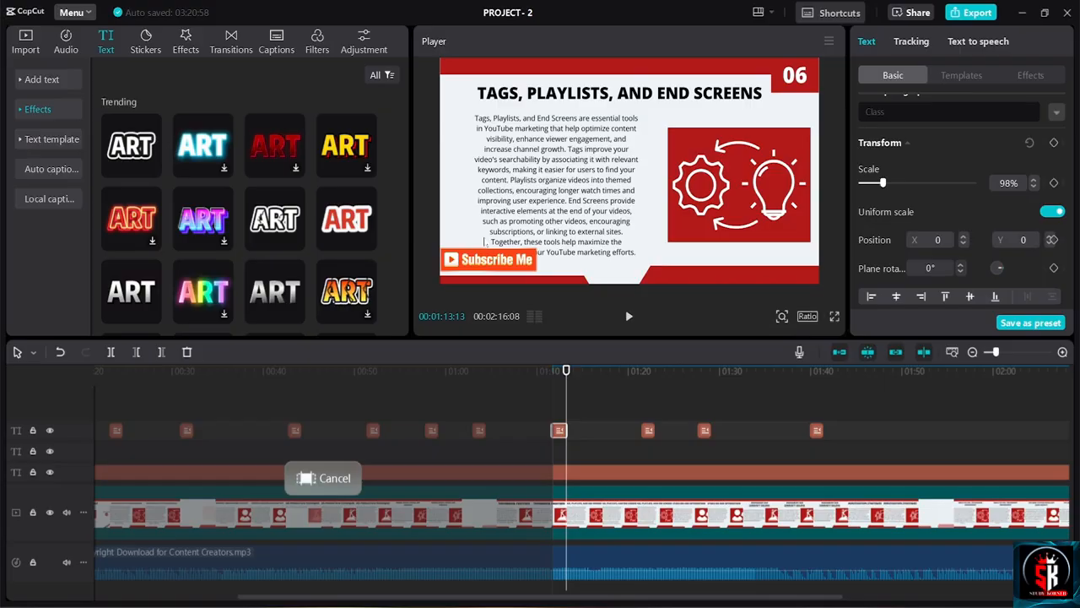
{"action": "key", "text": "space"}
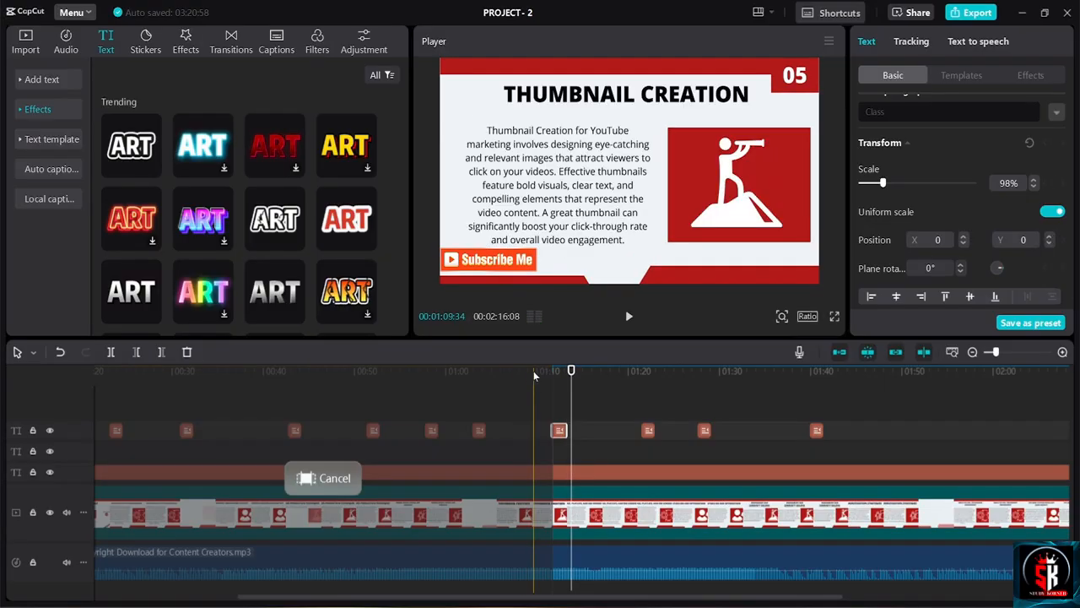
With linkage off, delete the YouTube Marketing Intro.mp4 segment that starts at about 00:01:29, along with the text clips above it
{"action": "scroll", "coordinate": [581, 401], "scroll_direction": "right", "scroll_amount": 5}
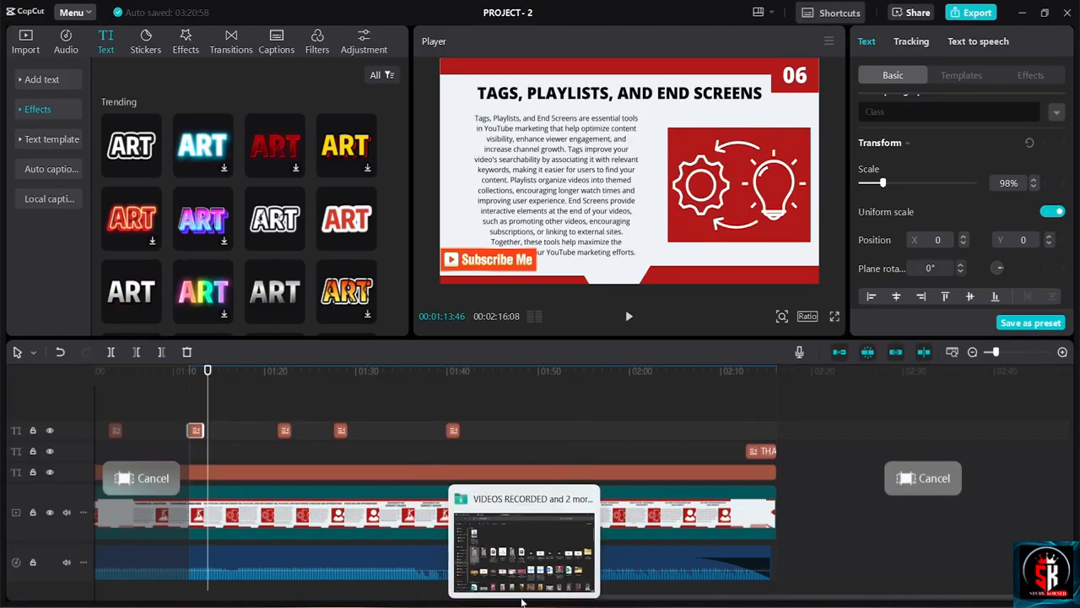
{"action": "left_click_drag", "start_coordinate": [652, 596], "coordinate": [519, 596]}
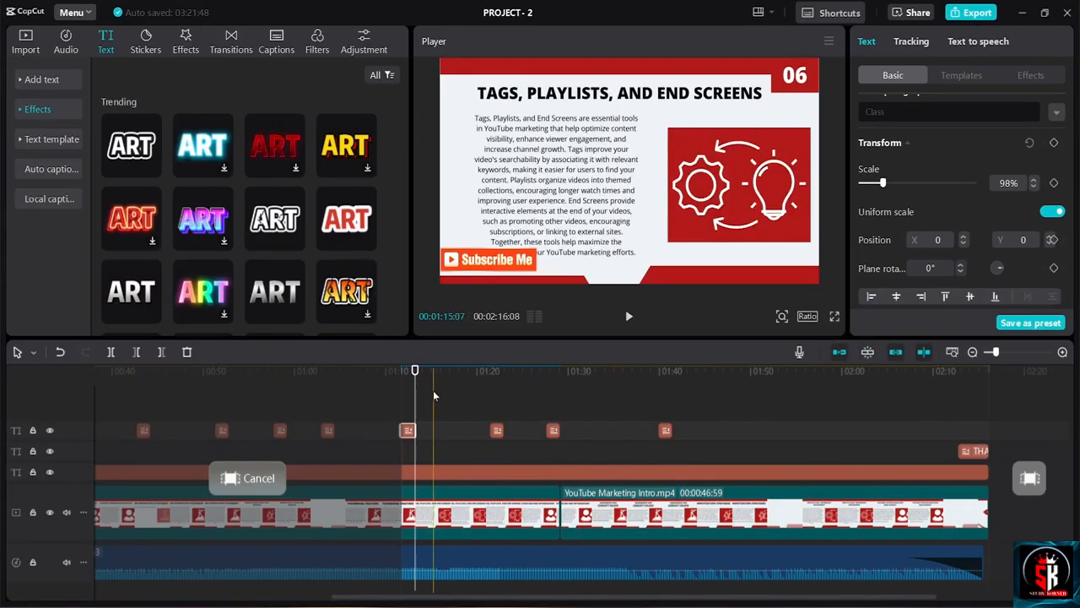
{"action": "left_click", "coordinate": [868, 352]}
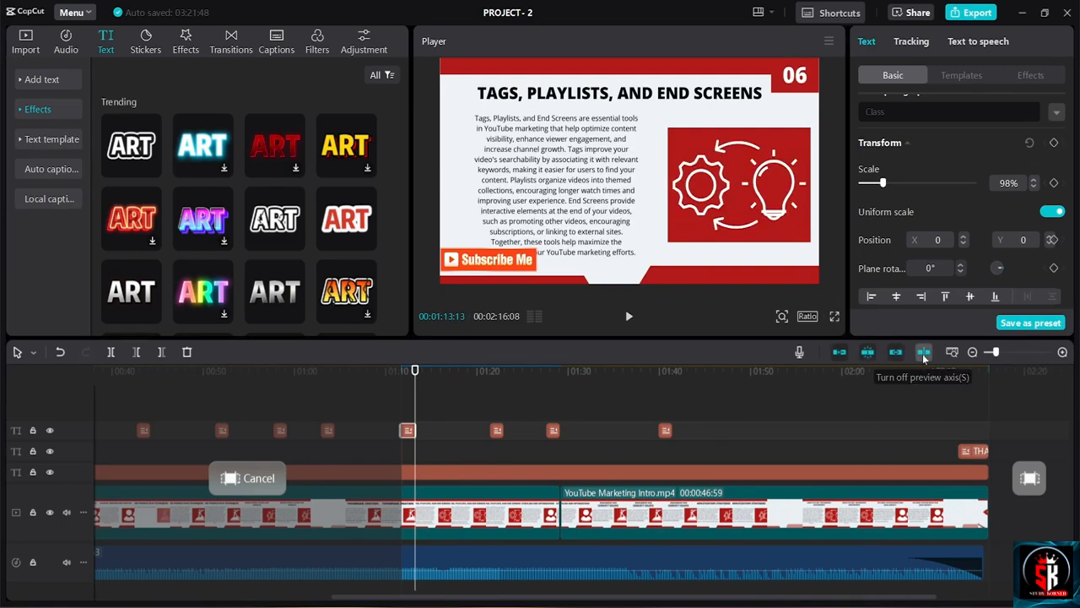
{"action": "left_click", "coordinate": [869, 353]}
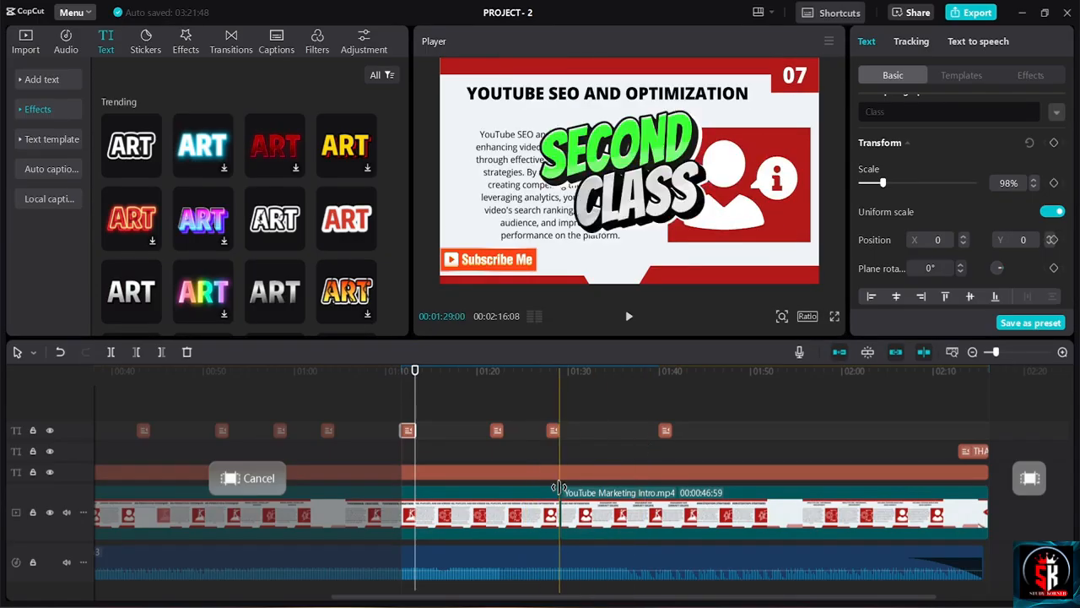
{"action": "left_click", "coordinate": [591, 519]}
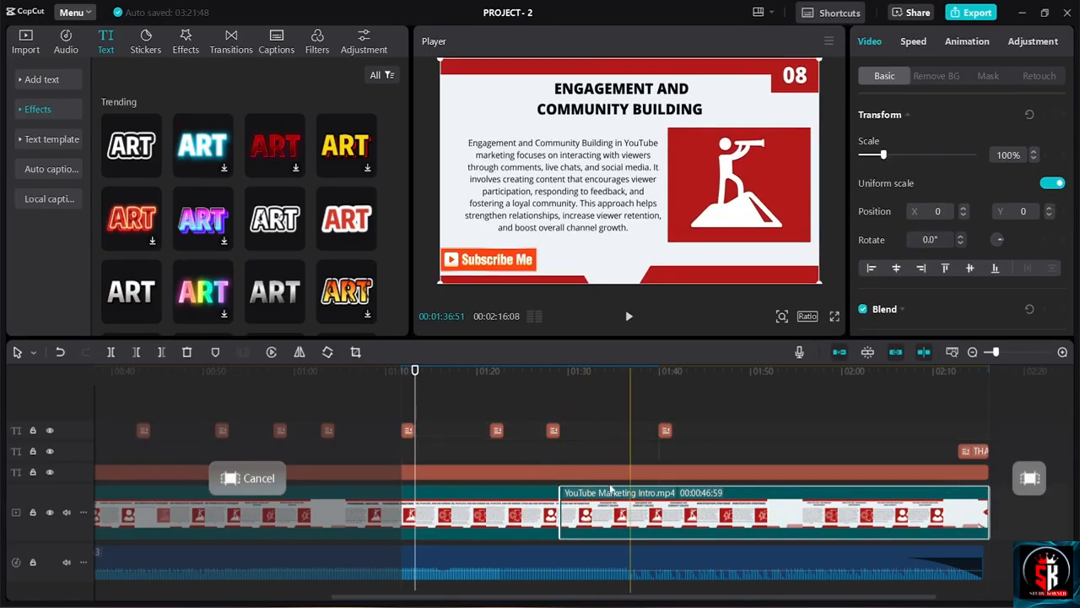
{"action": "key", "text": "Delete"}
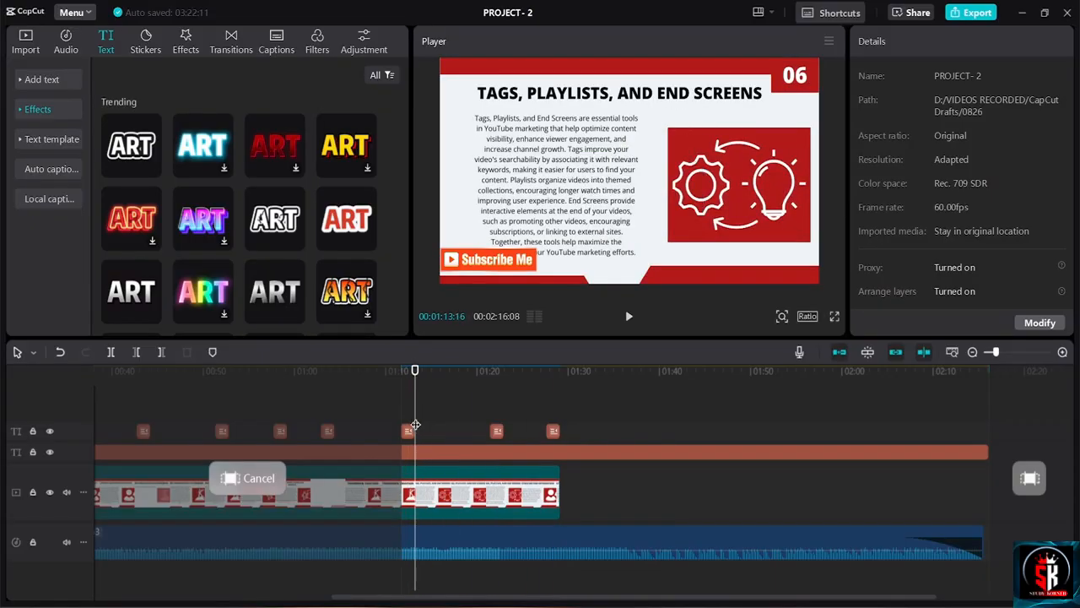
Preview the Second Class text clip at about 00:01:28 and delete it from the timeline
{"action": "left_click", "coordinate": [552, 431]}
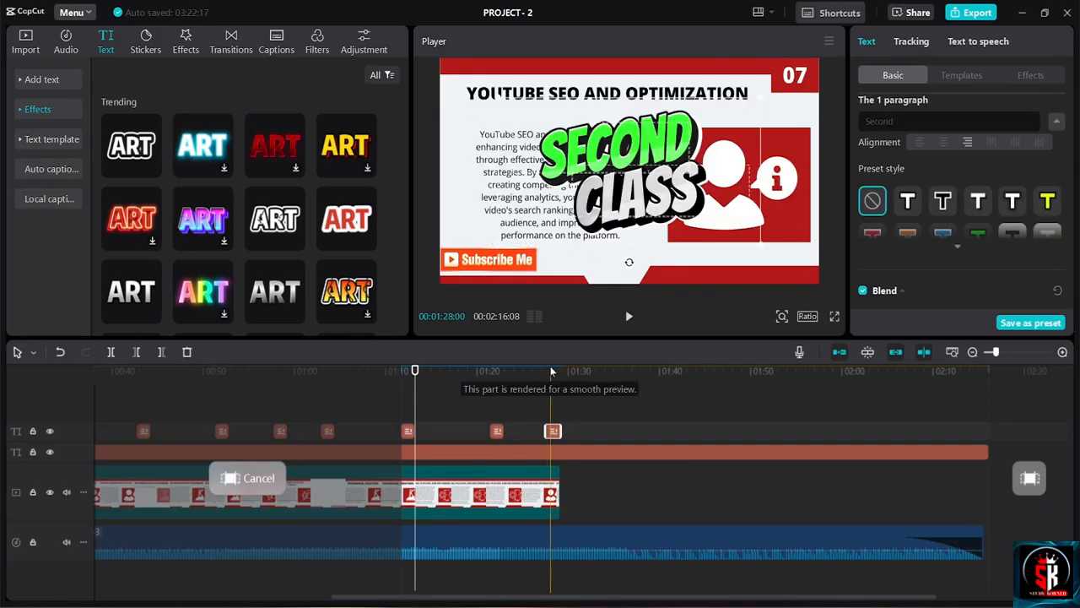
{"action": "left_click", "coordinate": [552, 371]}
{"action": "key", "text": "space"}
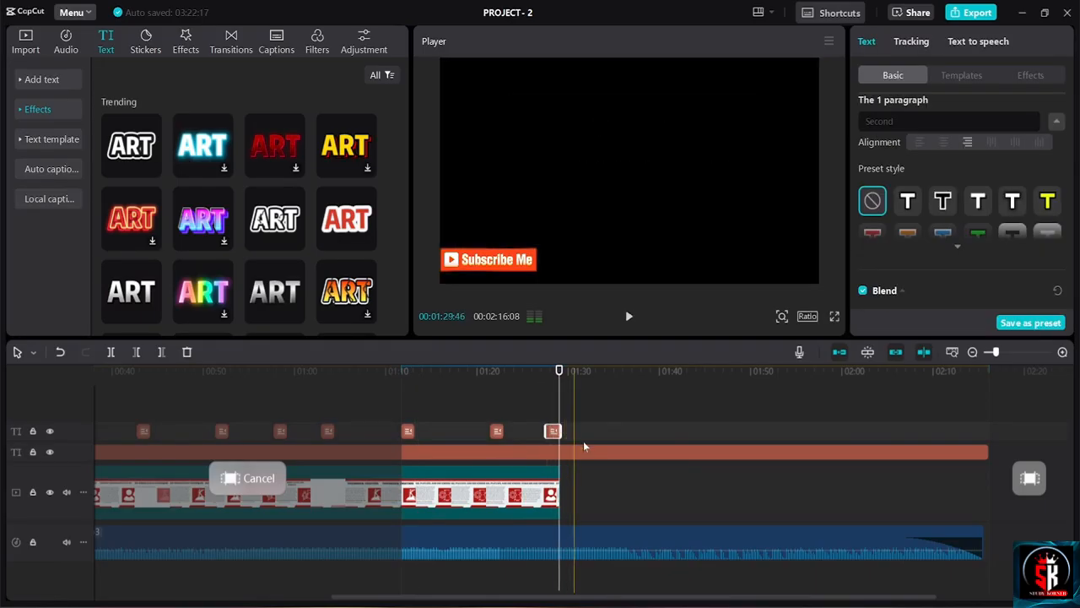
{"action": "left_click", "coordinate": [943, 451]}
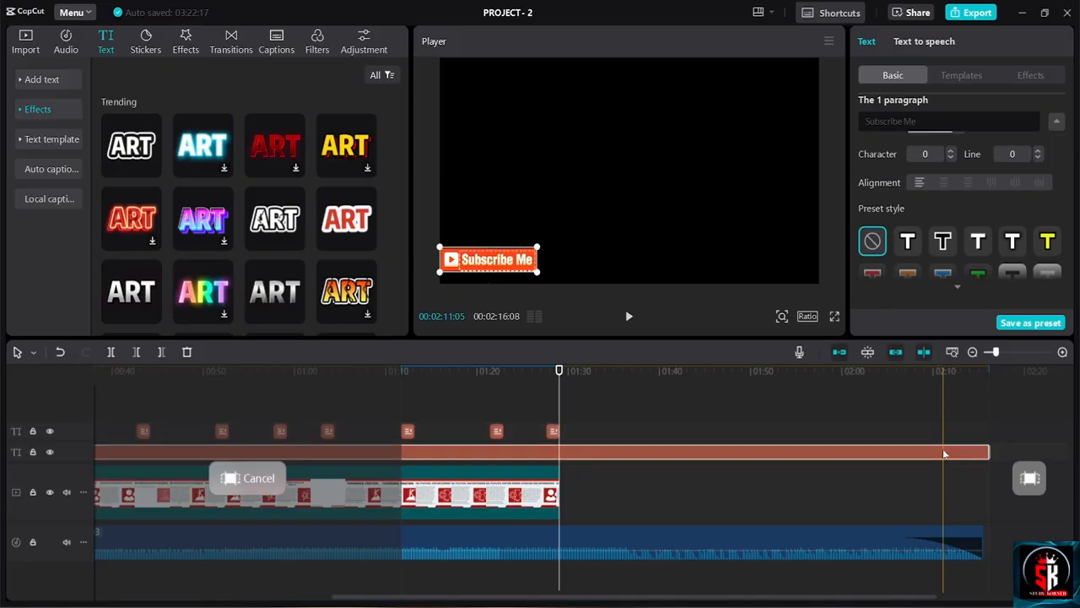
{"action": "left_click", "coordinate": [552, 431]}
{"action": "left_click", "coordinate": [550, 376]}
{"action": "key", "text": "space"}
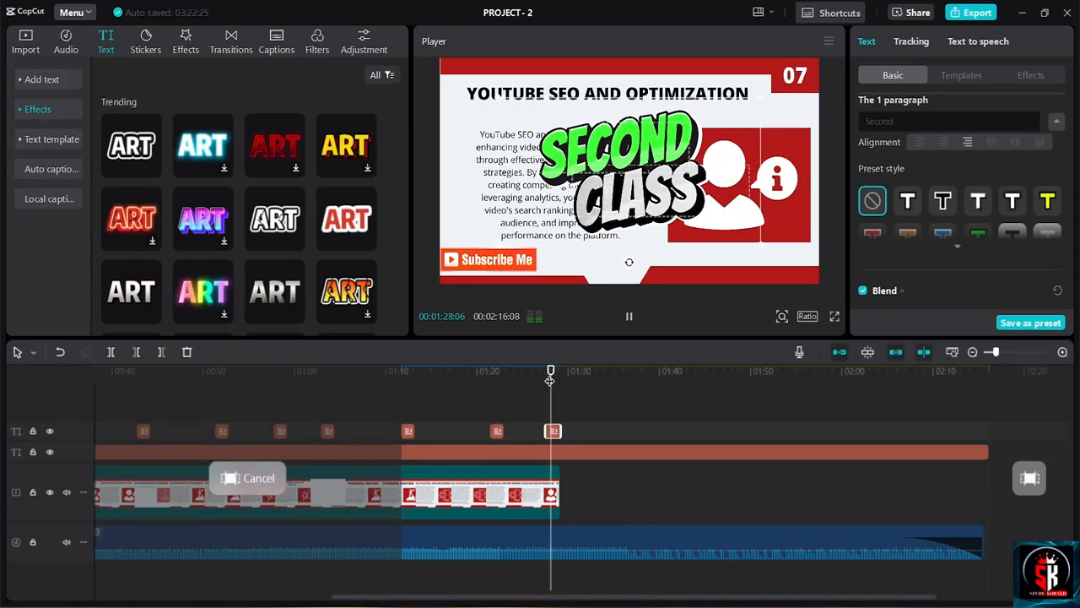
{"action": "key", "text": "Delete"}
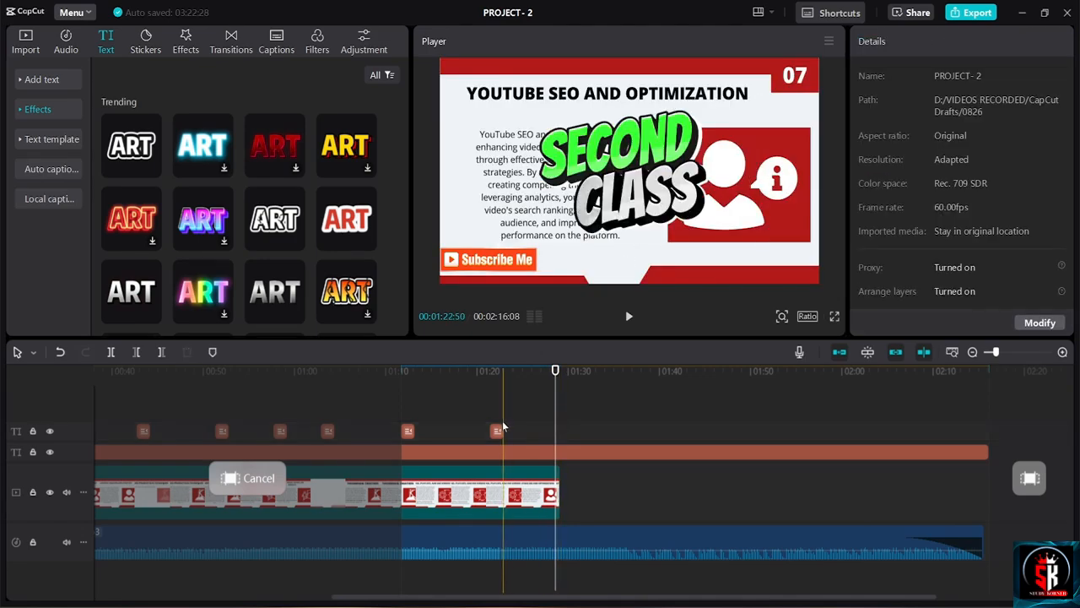
Play the Second Class text clip at about 00:01:21, where slide 07 starts, and delete it
{"action": "left_click", "coordinate": [484, 418]}
{"action": "key", "text": "space"}
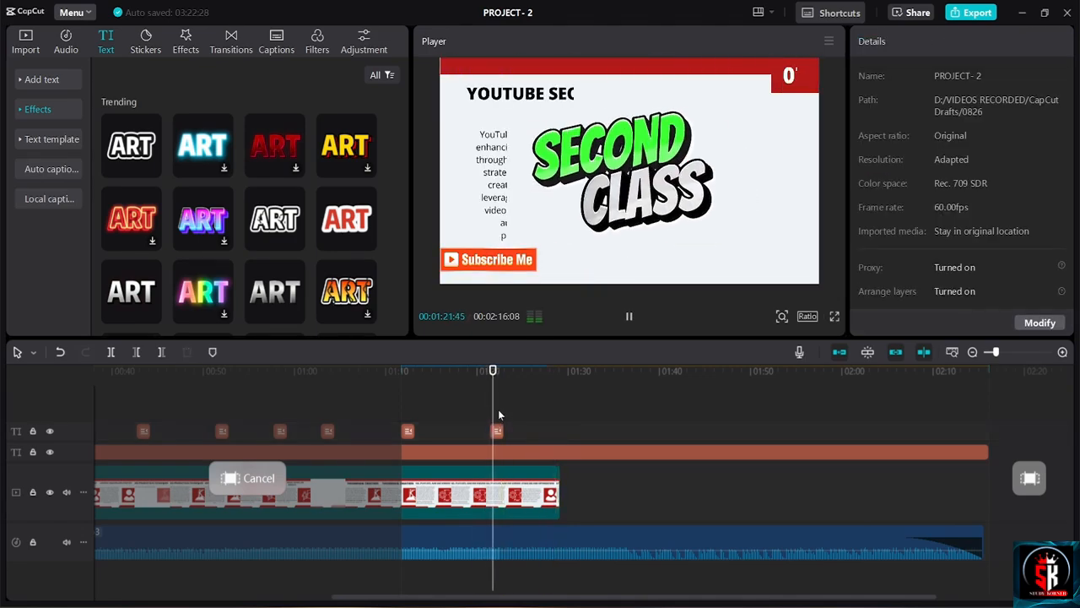
{"action": "key", "text": "space"}
{"action": "left_click", "coordinate": [497, 431]}
{"action": "key", "text": "Delete"}
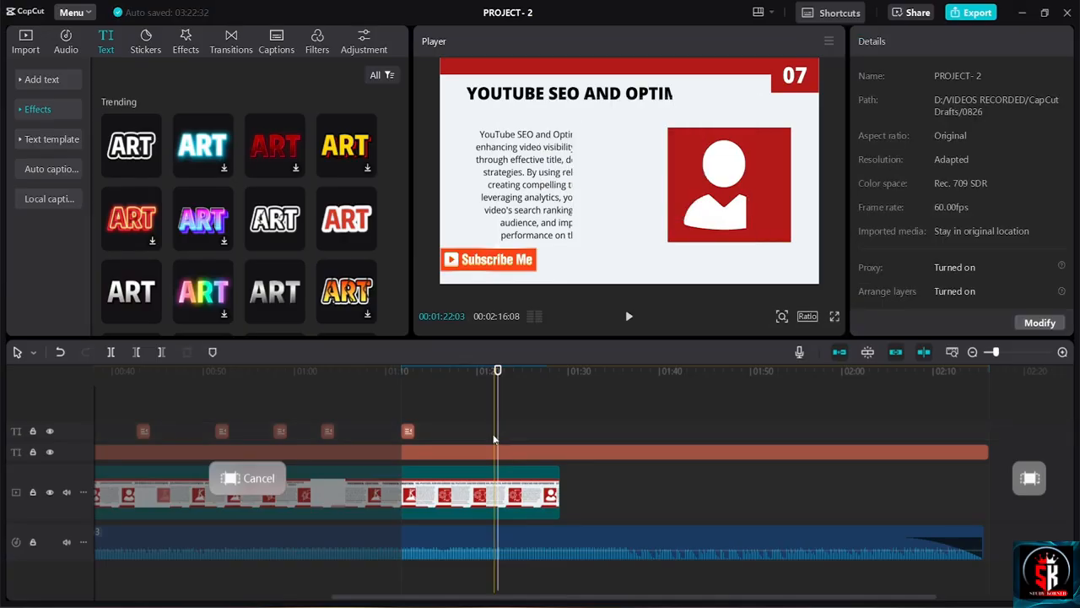
Trim the end of the video clip to the end of the Fouteeen Class text at about 00:01:13
{"action": "left_click", "coordinate": [405, 372]}
{"action": "key", "text": "space"}
{"action": "left_click", "coordinate": [393, 376]}
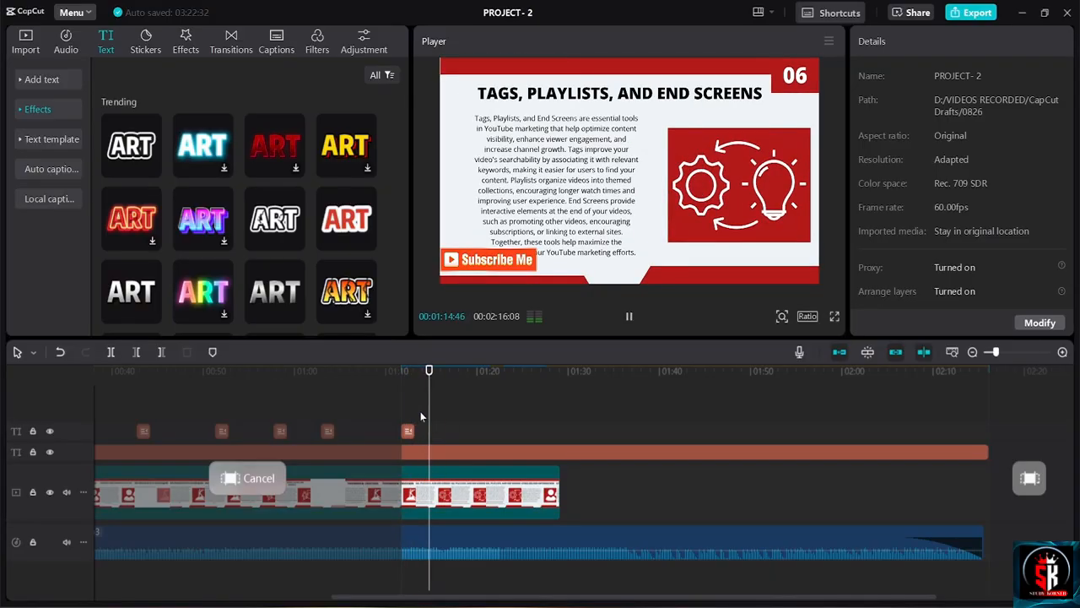
{"action": "left_click", "coordinate": [410, 375]}
{"action": "left_click_drag", "start_coordinate": [411, 373], "coordinate": [415, 373]}
{"action": "left_click", "coordinate": [526, 488]}
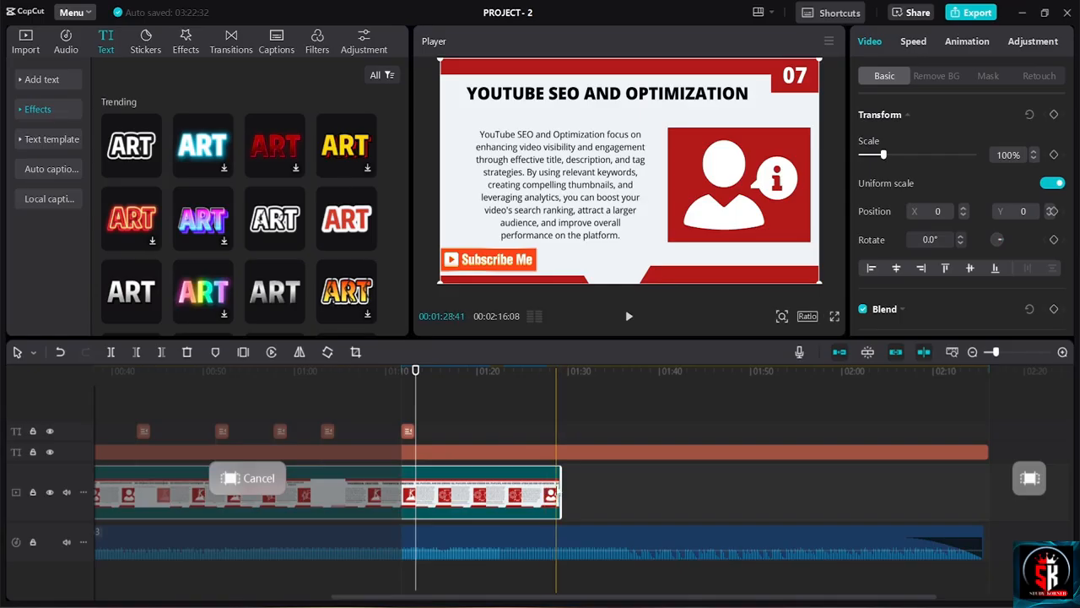
{"action": "left_click_drag", "start_coordinate": [559, 486], "coordinate": [412, 465]}
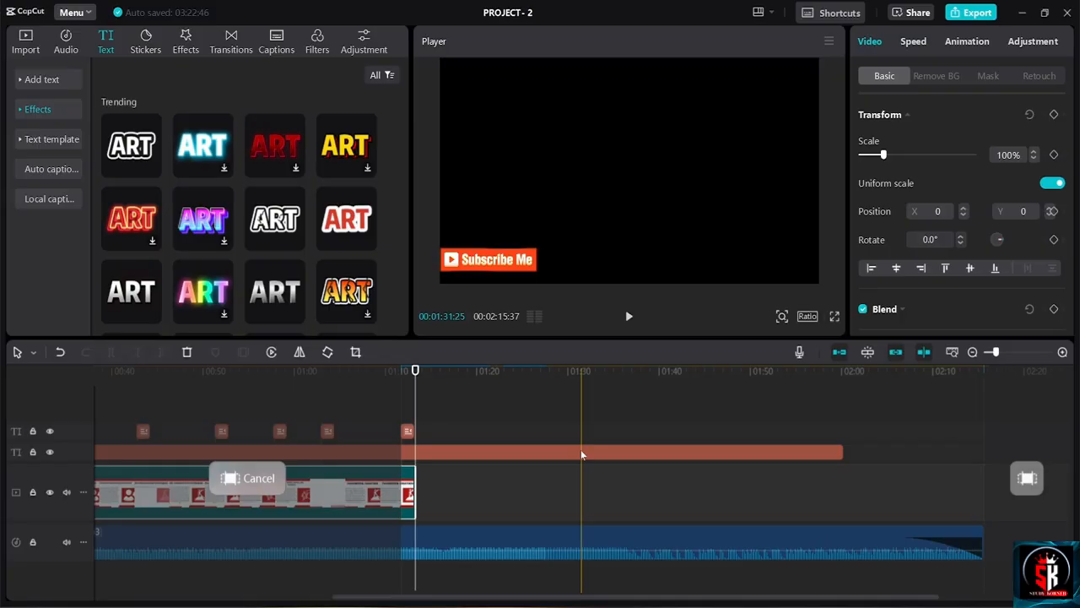
Trim the Subscribe Me text and the background music to the video's end at about 00:01:13, and play back the ending
{"action": "left_click", "coordinate": [779, 451]}
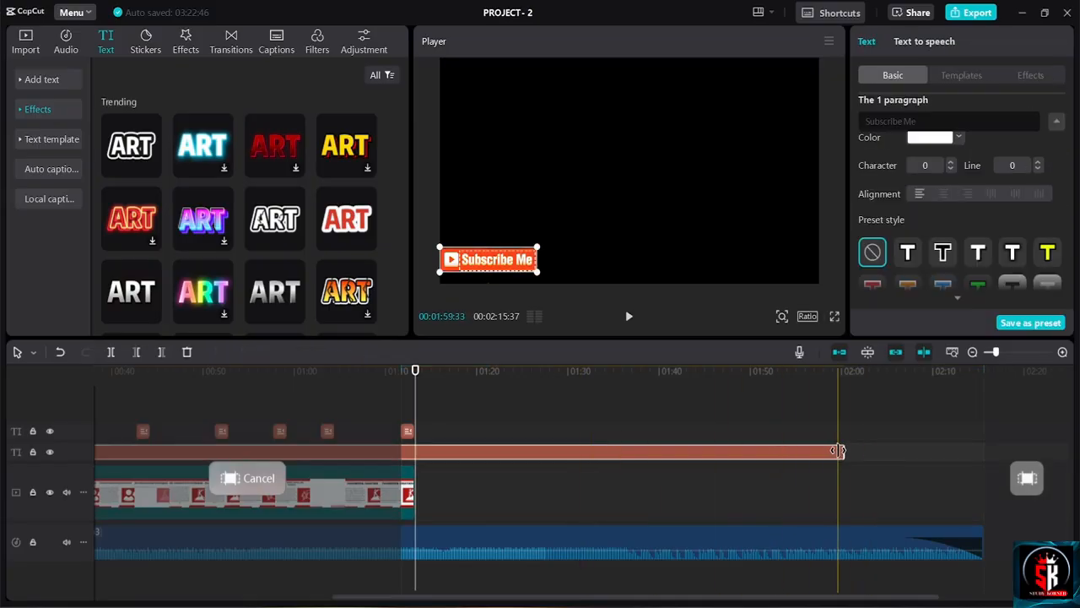
{"action": "left_click_drag", "start_coordinate": [838, 452], "coordinate": [413, 422]}
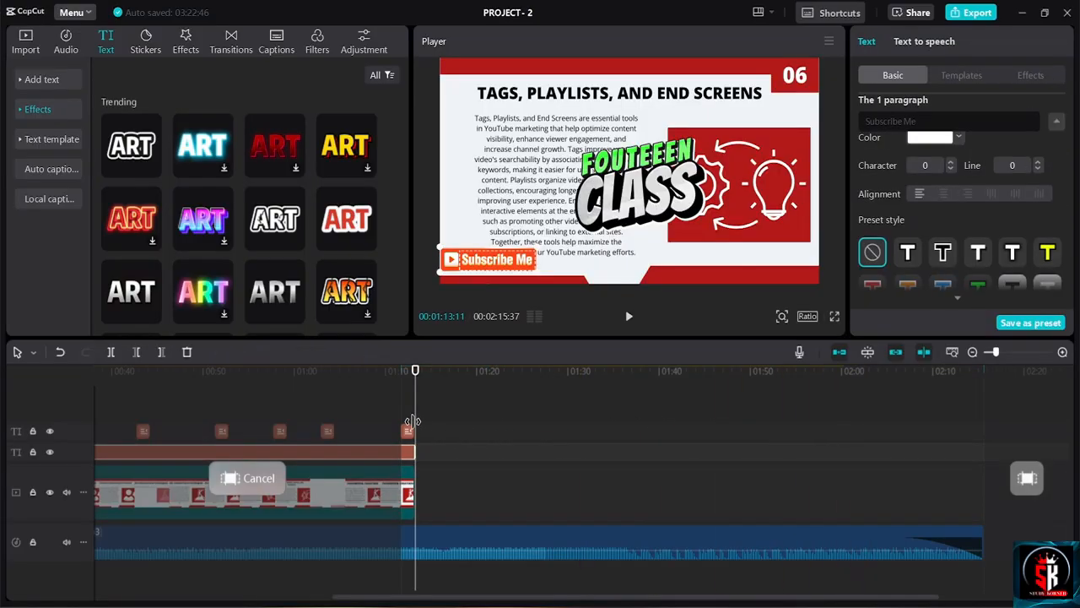
{"action": "left_click", "coordinate": [642, 535]}
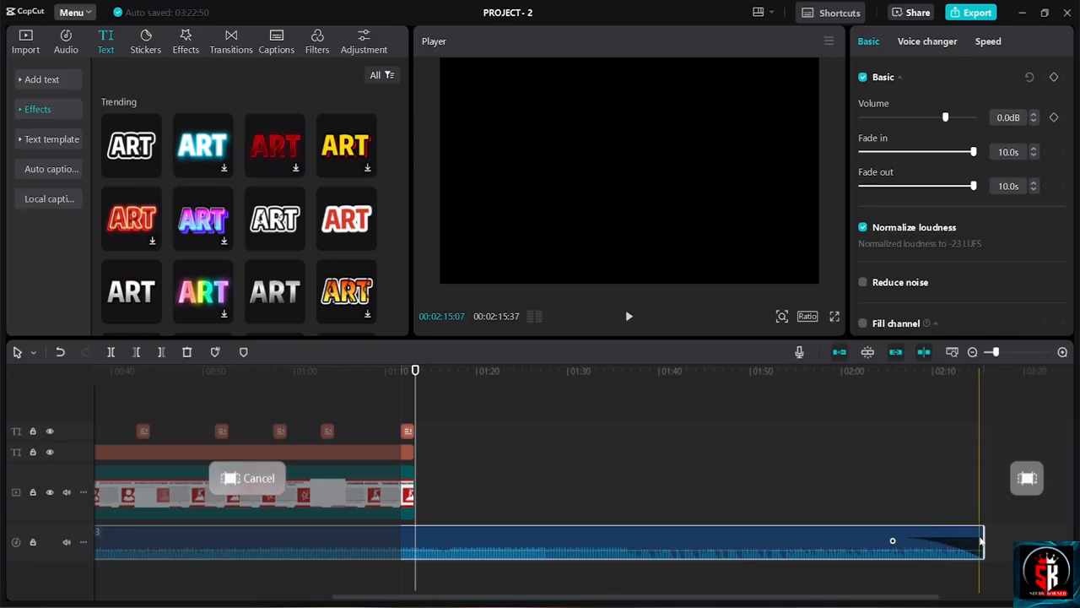
{"action": "left_click_drag", "start_coordinate": [981, 541], "coordinate": [416, 526]}
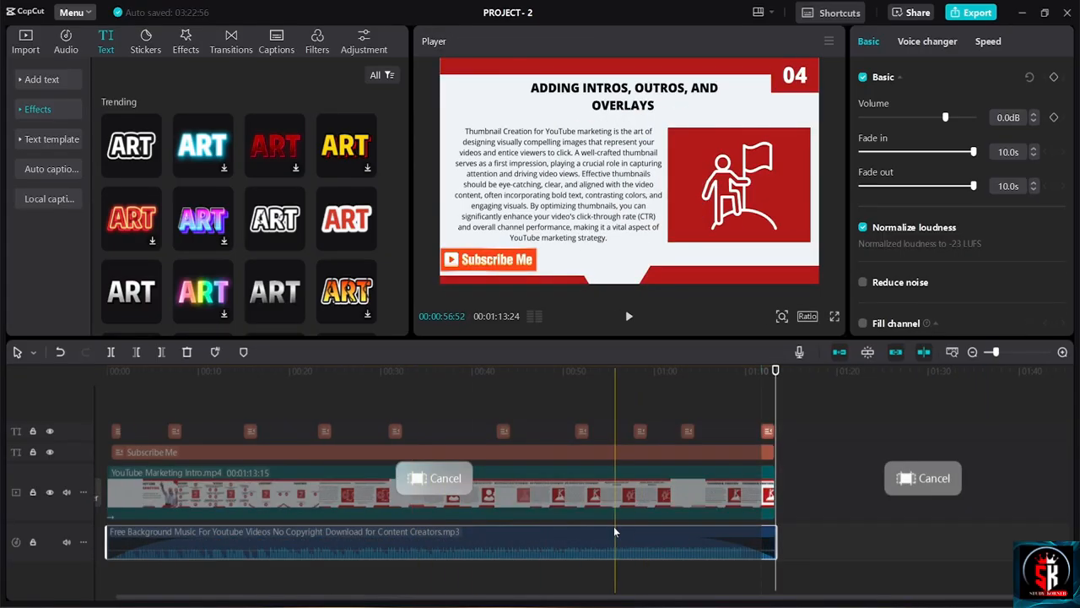
{"action": "left_click", "coordinate": [723, 372]}
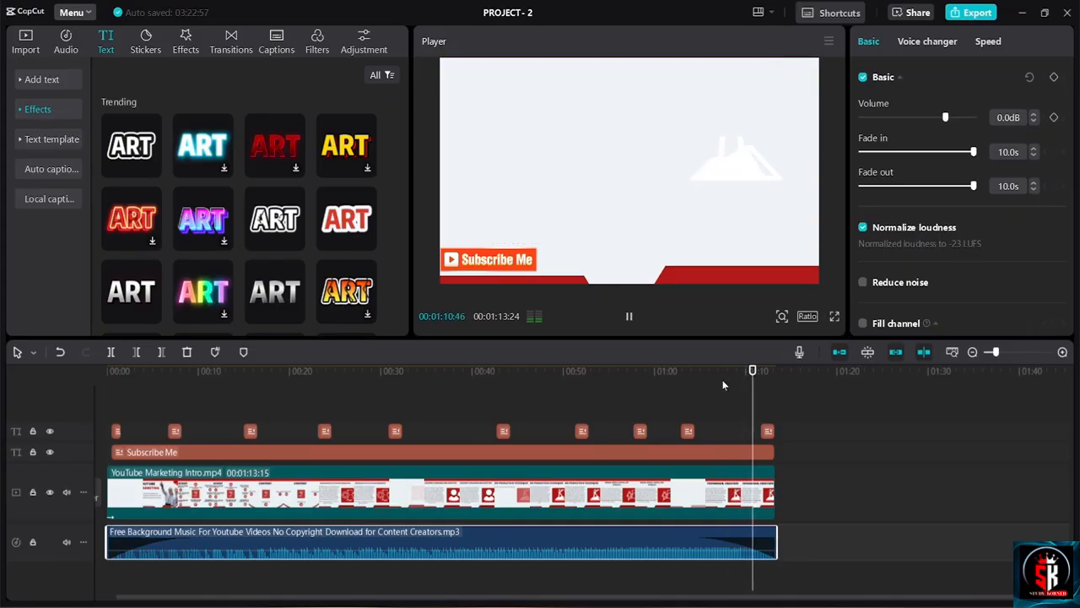
{"action": "key", "text": "space"}
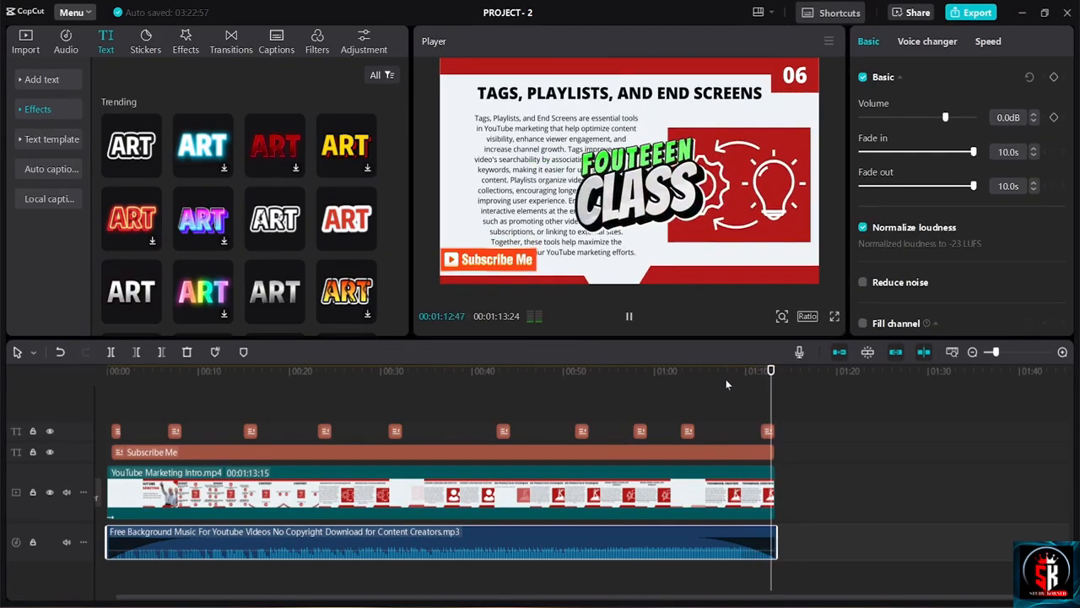
Extend the background music, the video clip and the Subscribe Me text to about 00:01:22
{"action": "left_click", "coordinate": [768, 416]}
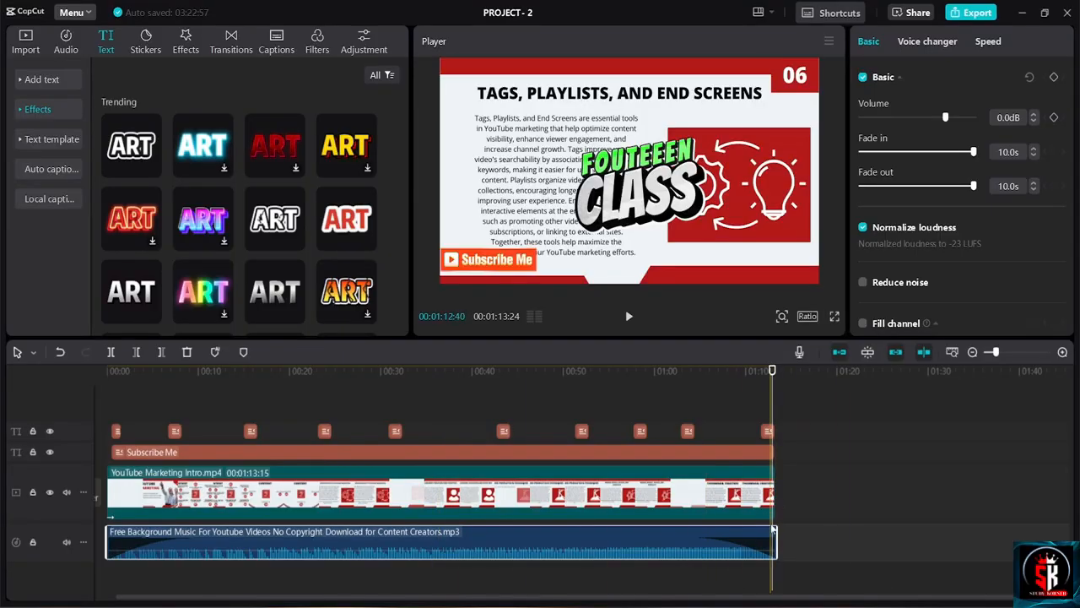
{"action": "left_click_drag", "start_coordinate": [775, 540], "coordinate": [864, 541]}
{"action": "left_click_drag", "start_coordinate": [772, 498], "coordinate": [854, 504]}
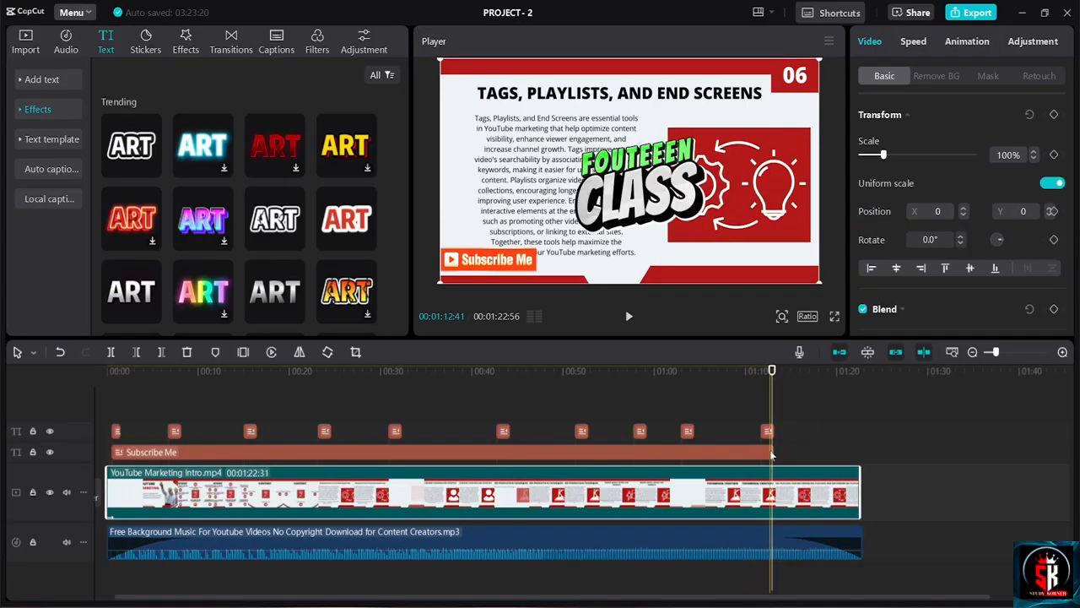
{"action": "left_click_drag", "start_coordinate": [771, 453], "coordinate": [861, 453]}
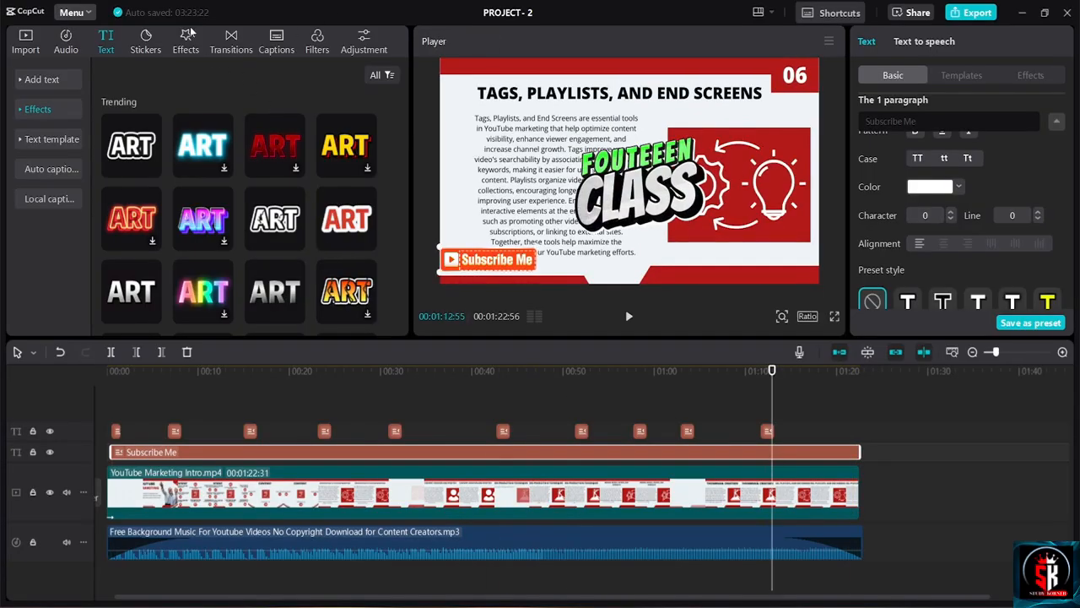
Browse the sticker library, looking through the brand stickers and the Icons, Trending, Gaming, Emoji and Wrong categories
{"action": "left_click", "coordinate": [145, 46]}
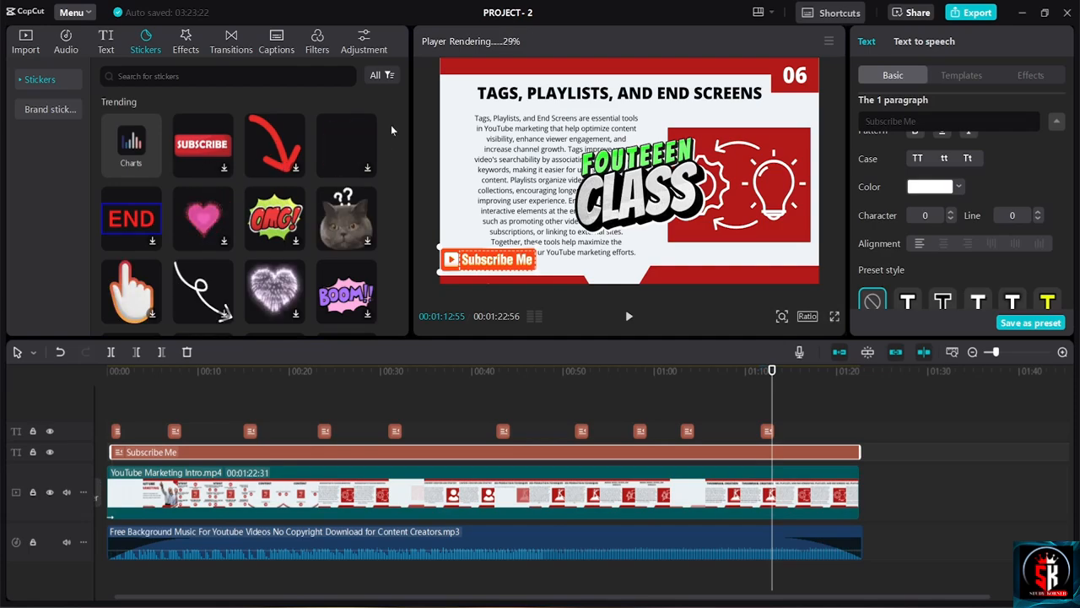
{"action": "left_click_drag", "start_coordinate": [401, 115], "coordinate": [422, 72]}
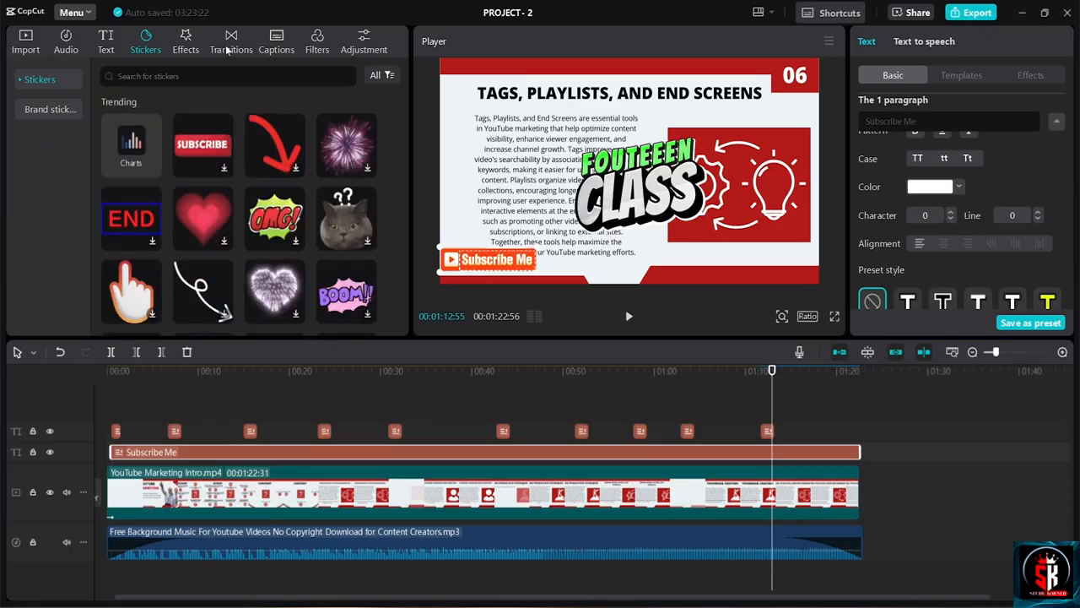
{"action": "left_click", "coordinate": [61, 109]}
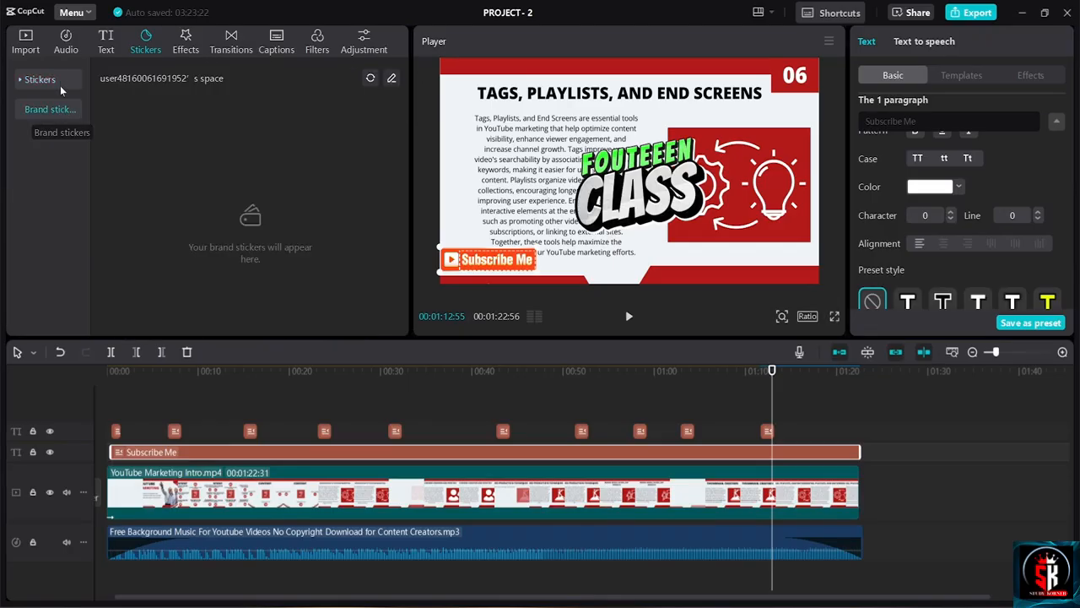
{"action": "left_click", "coordinate": [60, 81]}
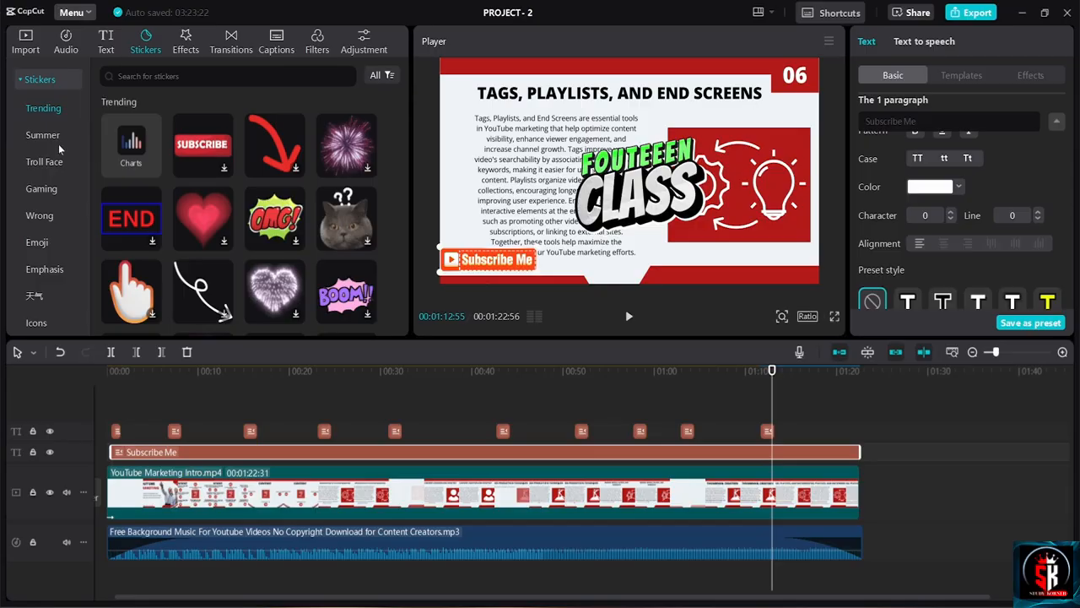
{"action": "left_click", "coordinate": [59, 321]}
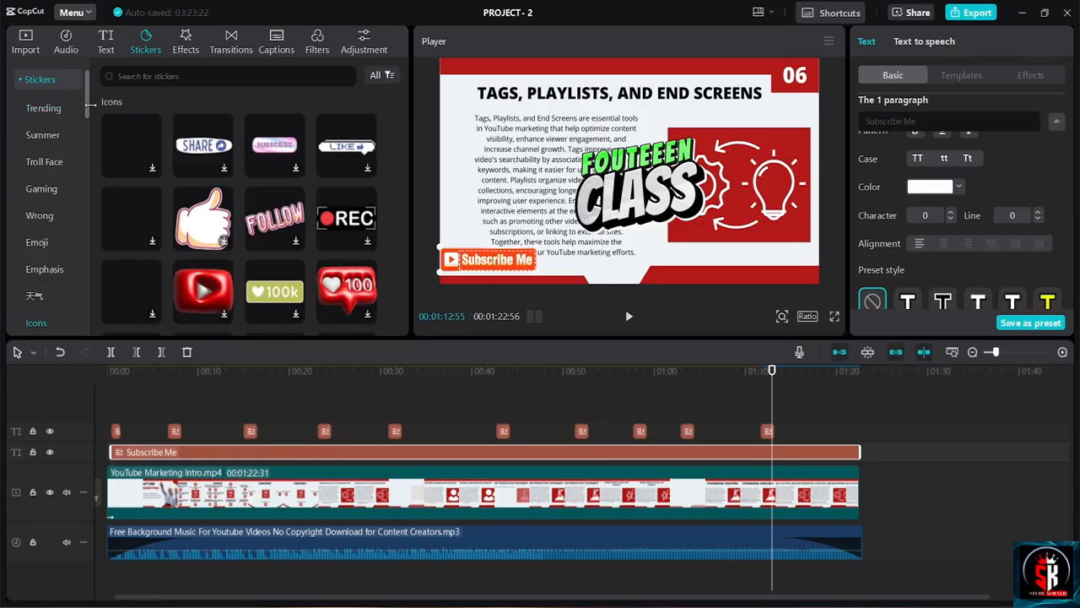
{"action": "left_click", "coordinate": [46, 109]}
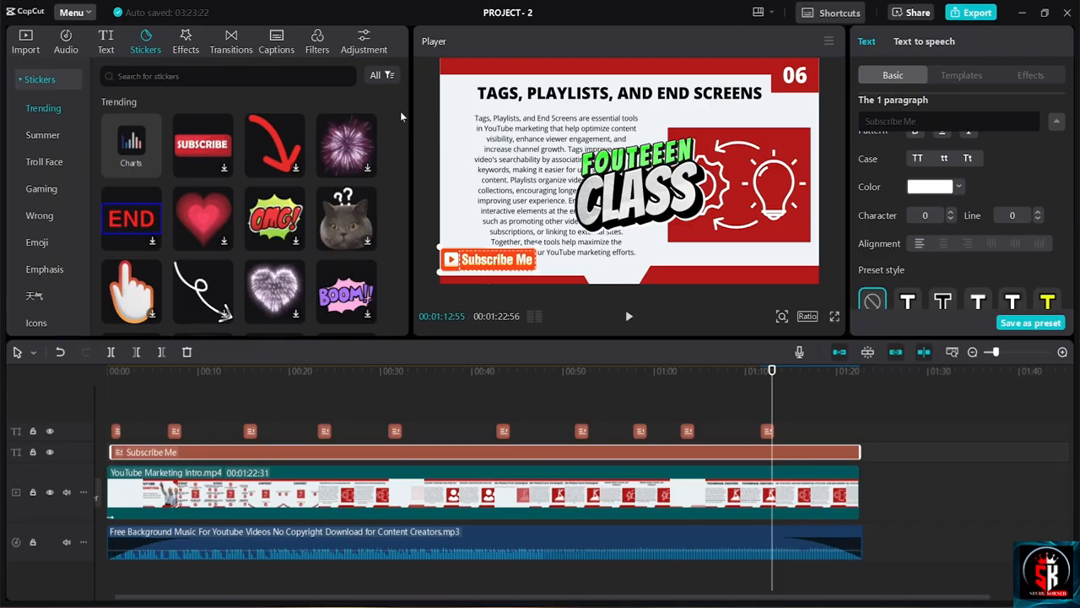
{"action": "left_click_drag", "start_coordinate": [404, 112], "coordinate": [428, 315]}
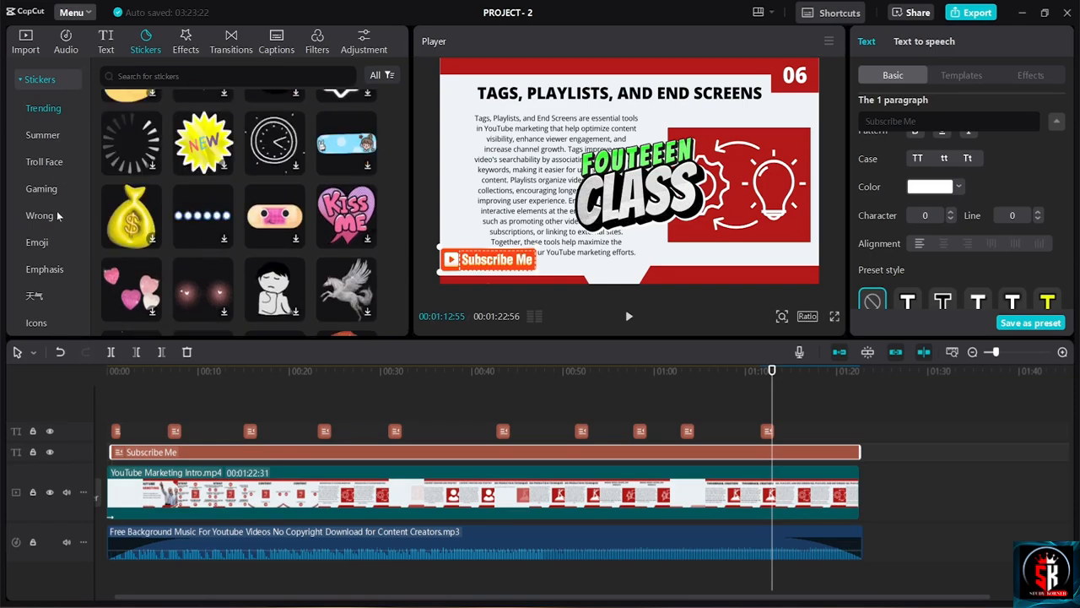
{"action": "left_click", "coordinate": [52, 189]}
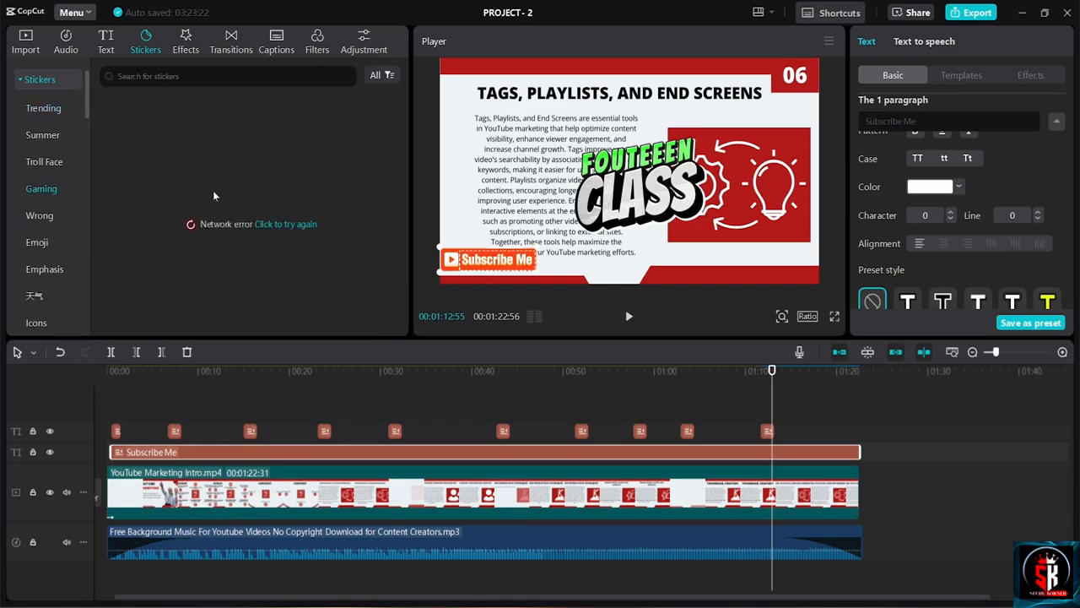
{"action": "left_click", "coordinate": [279, 224]}
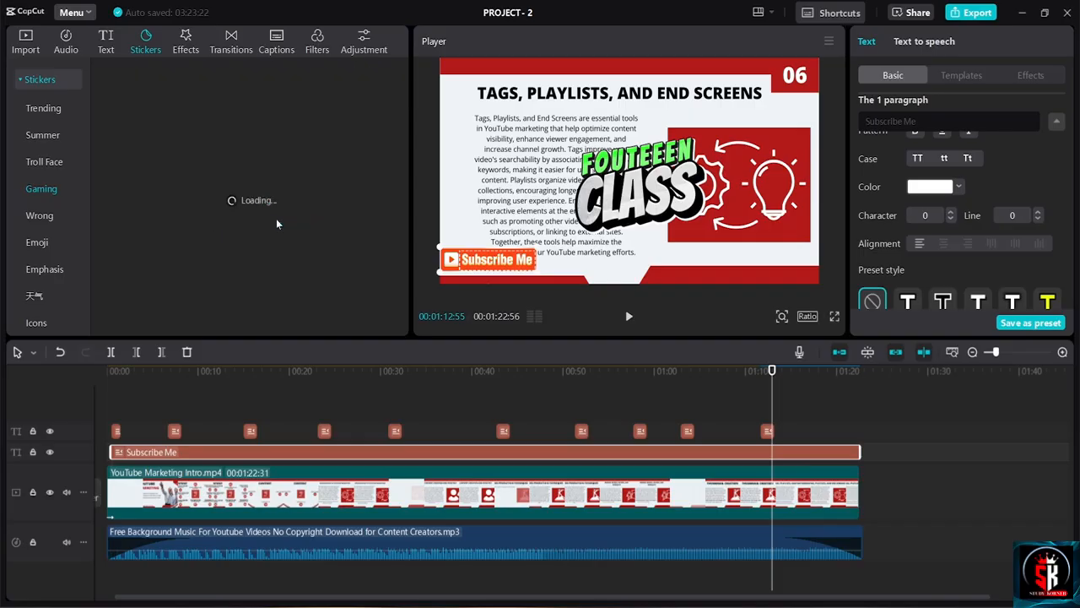
{"action": "left_click", "coordinate": [44, 244]}
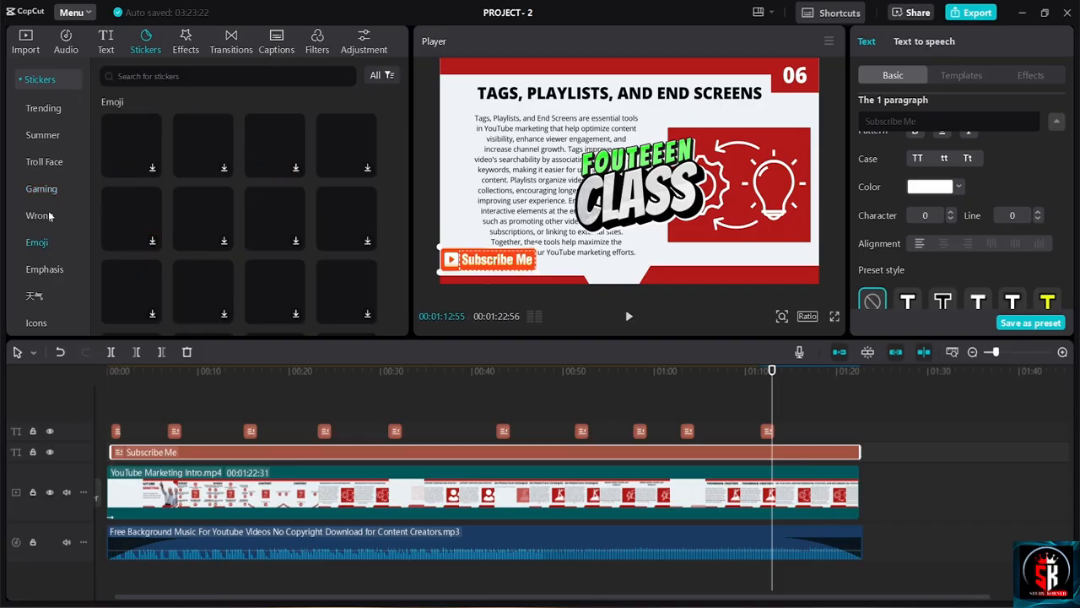
{"action": "left_click", "coordinate": [48, 211]}
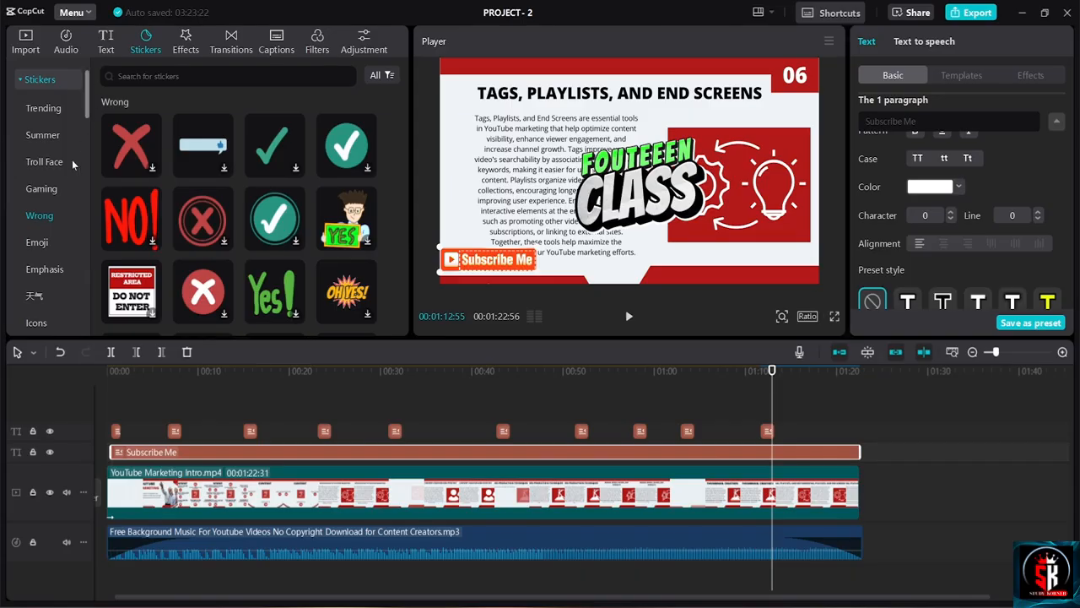
{"action": "left_click", "coordinate": [47, 110]}
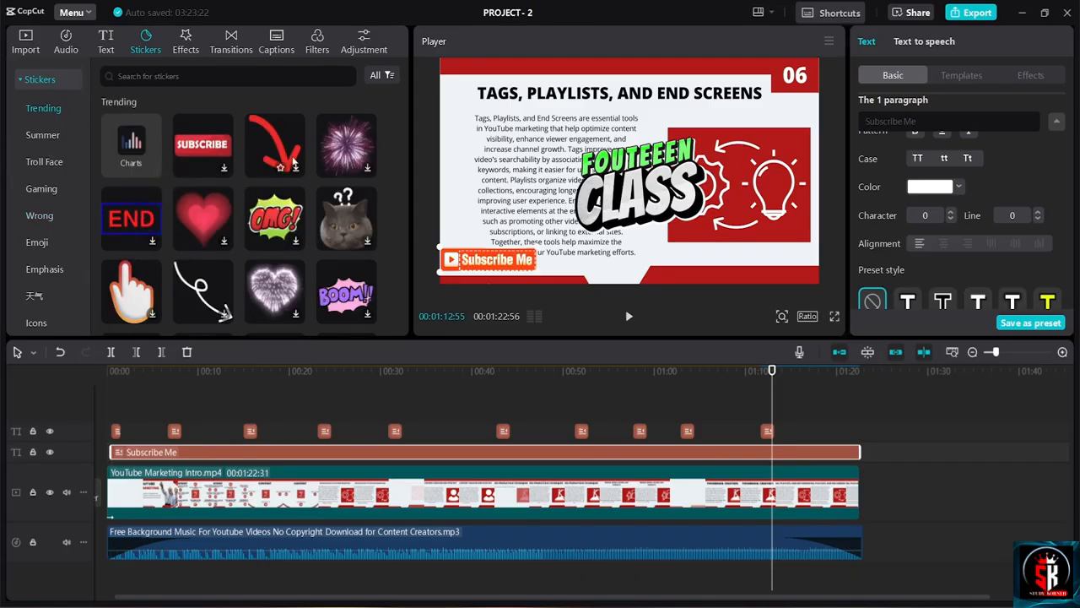
Add the trending black SUBSCRIBE! sticker on its own track at about 00:01:19, near the end of the video
{"action": "left_click_drag", "start_coordinate": [404, 105], "coordinate": [413, 133]}
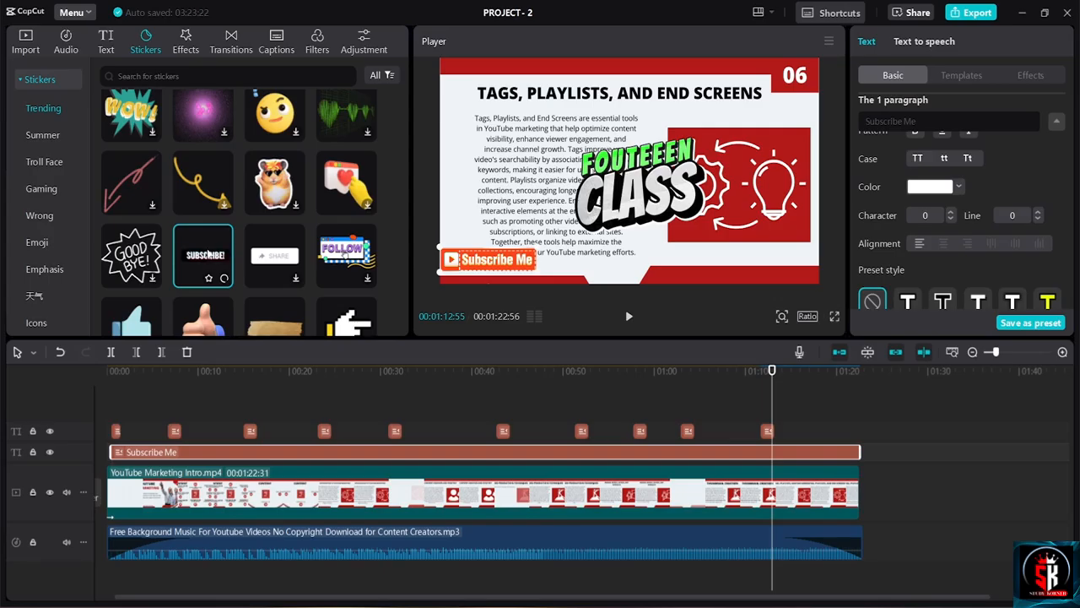
{"action": "left_click_drag", "start_coordinate": [209, 254], "coordinate": [833, 429]}
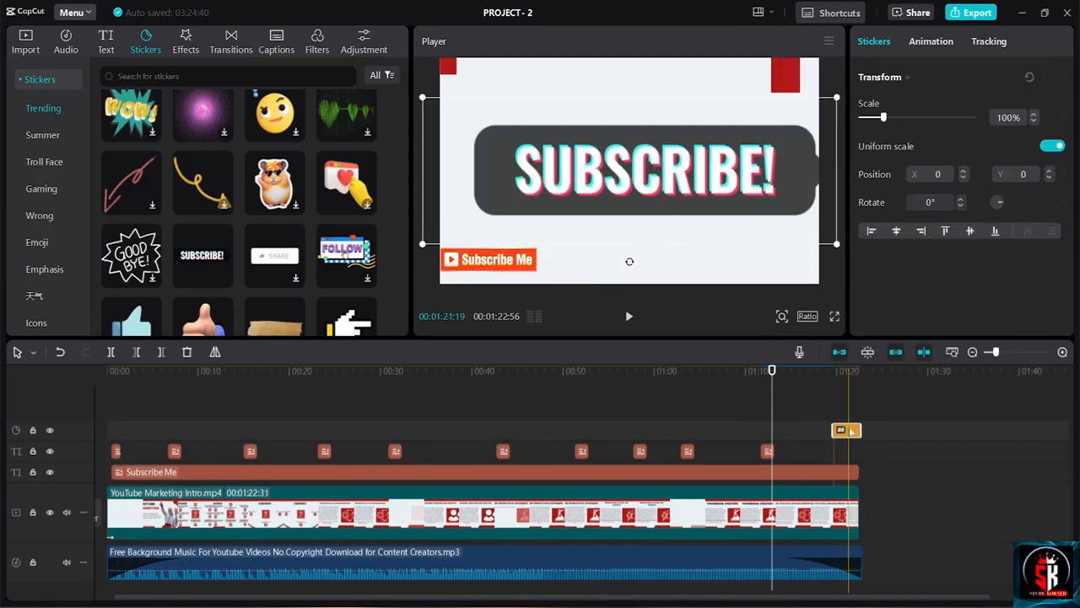
{"action": "left_click_drag", "start_coordinate": [849, 433], "coordinate": [845, 433]}
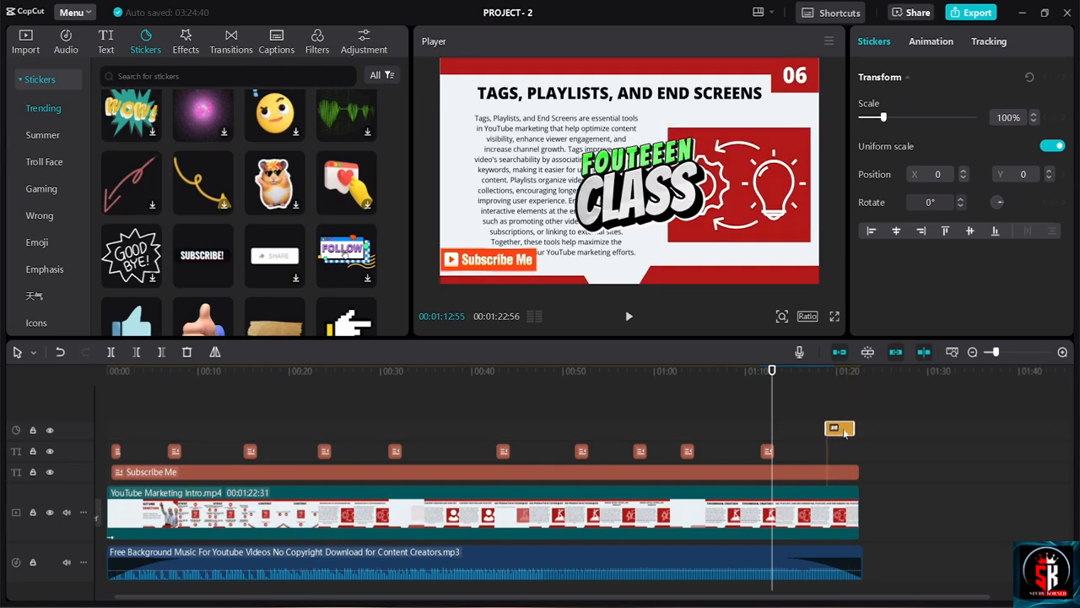
Extend the ends of the video clip and the Subscribe Me text to match the background music's end at about 00:01:22:54
{"action": "left_click", "coordinate": [862, 389]}
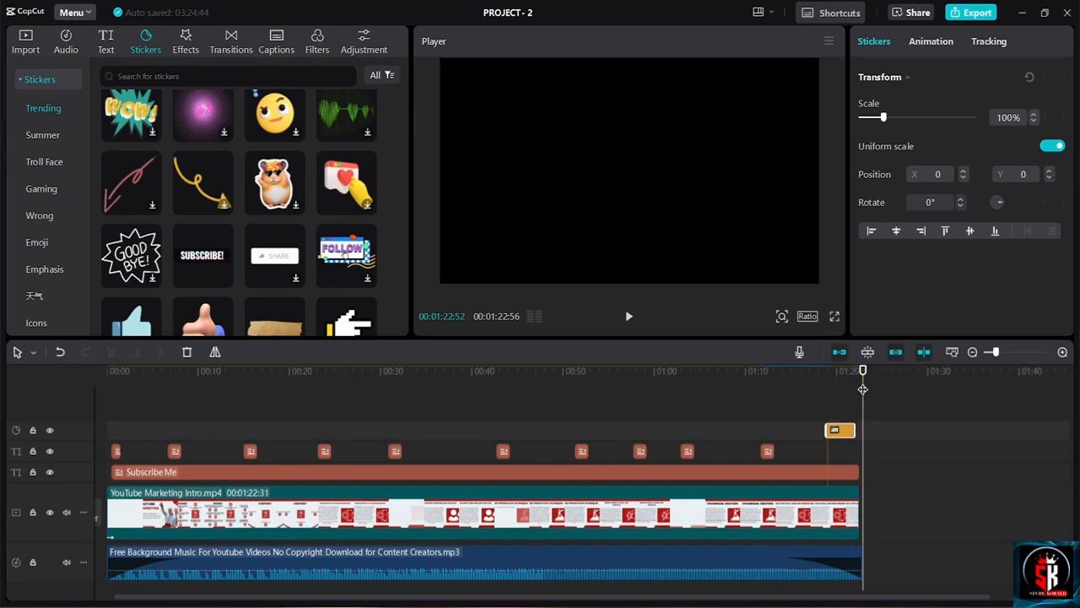
{"action": "left_click_drag", "start_coordinate": [865, 371], "coordinate": [862, 380]}
{"action": "left_click_drag", "start_coordinate": [859, 500], "coordinate": [861, 473]}
{"action": "left_click", "coordinate": [856, 471]}
{"action": "left_click", "coordinate": [849, 440]}
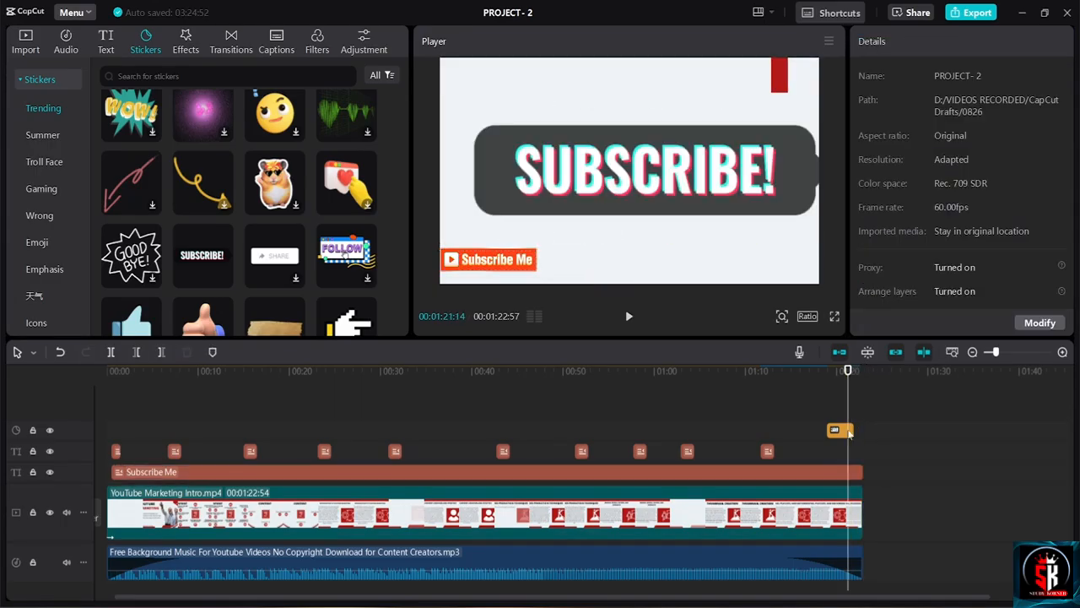
Extend the end of the SUBSCRIBE! sticker to the end of the video at about 00:01:22
{"action": "left_click", "coordinate": [851, 434]}
{"action": "left_click_drag", "start_coordinate": [850, 434], "coordinate": [860, 433]}
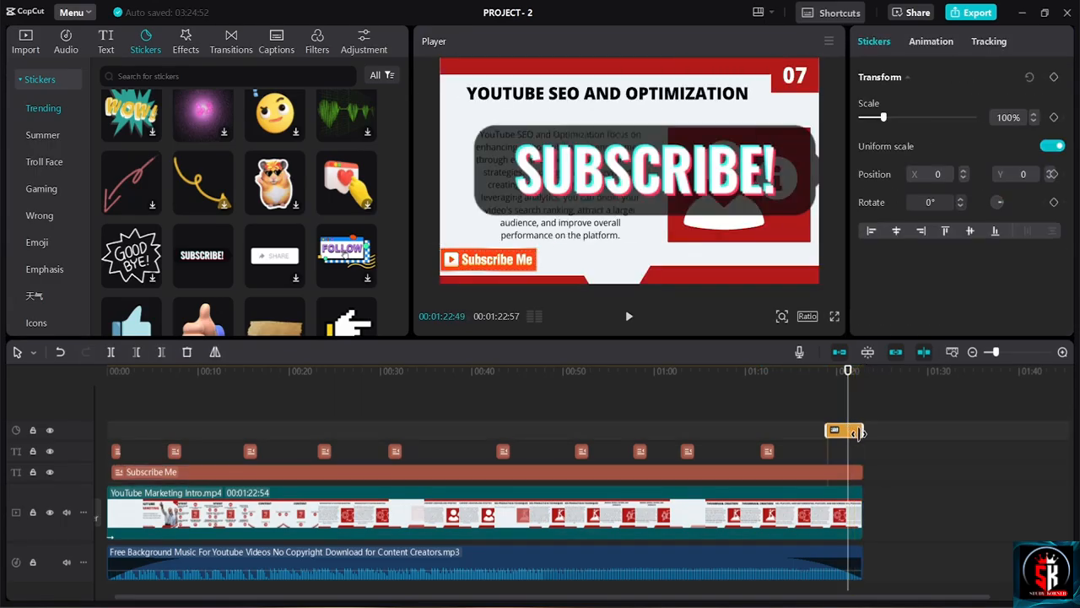
{"action": "left_click", "coordinate": [856, 377]}
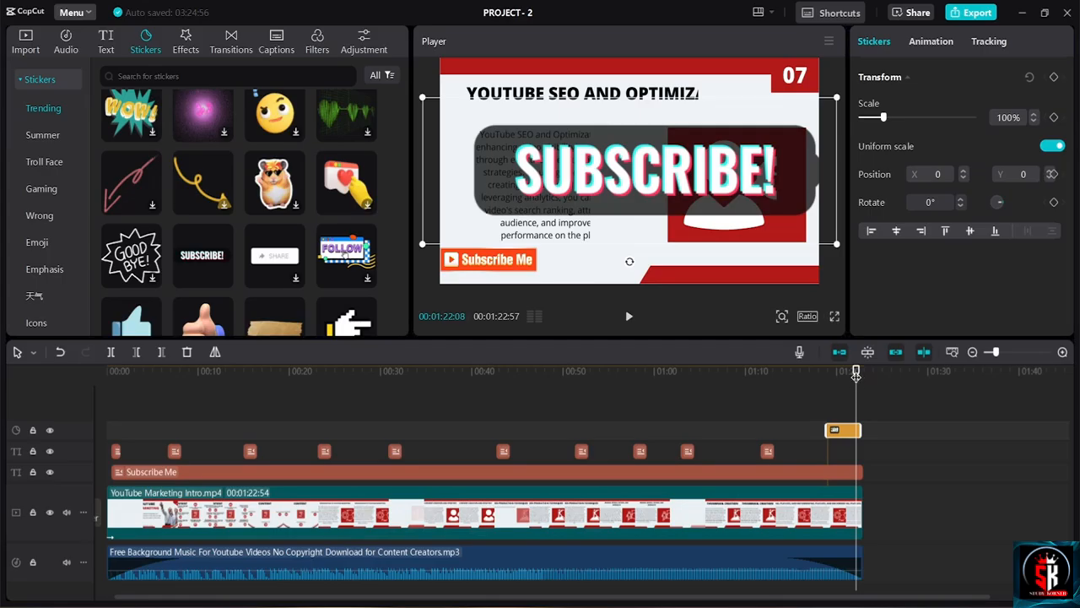
{"action": "left_click_drag", "start_coordinate": [863, 368], "coordinate": [861, 376]}
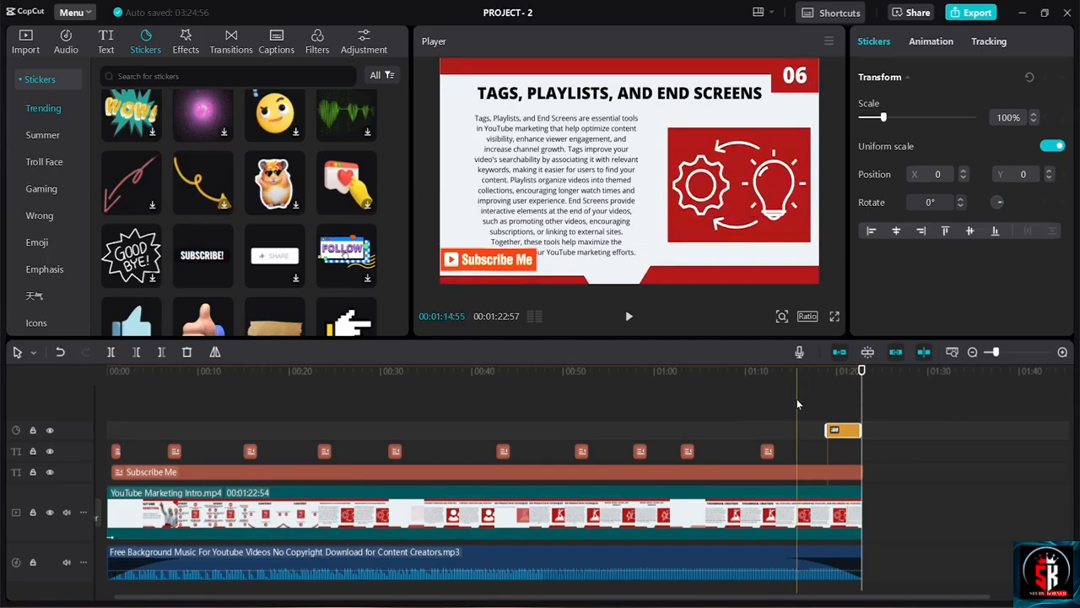
Play back the ending to check how the SUBSCRIBE! sticker appears from about 00:01:19
{"action": "left_click", "coordinate": [804, 374]}
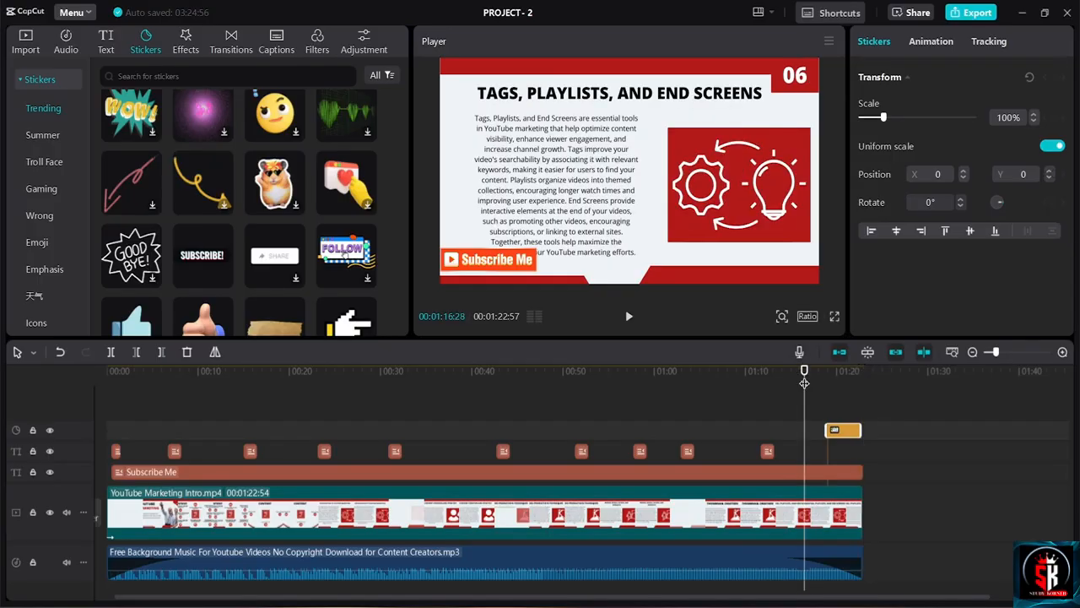
{"action": "left_click", "coordinate": [741, 379]}
{"action": "key", "text": "space"}
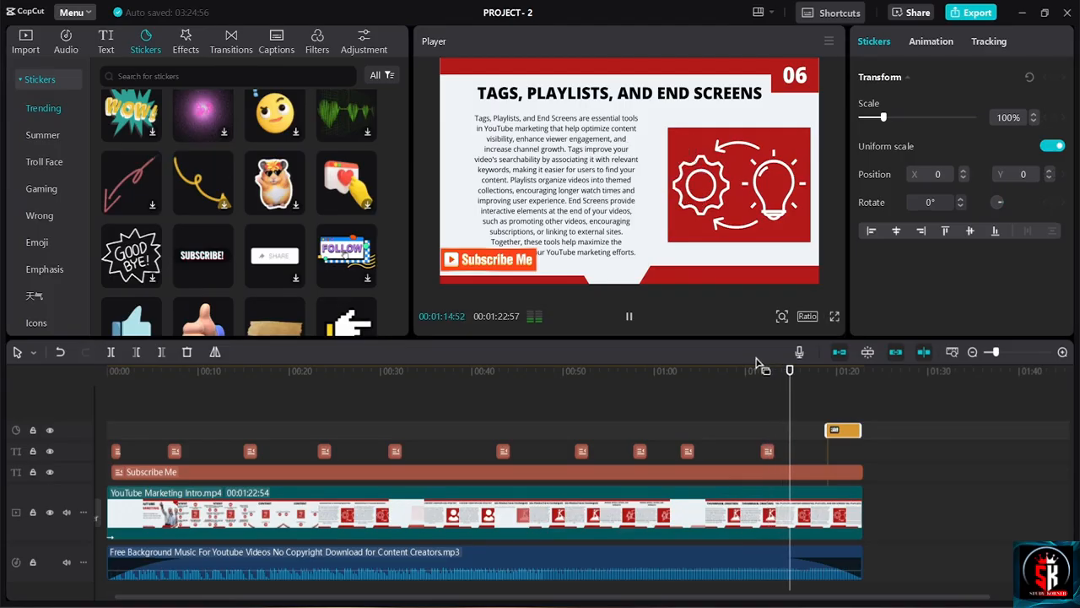
{"action": "left_click", "coordinate": [830, 368]}
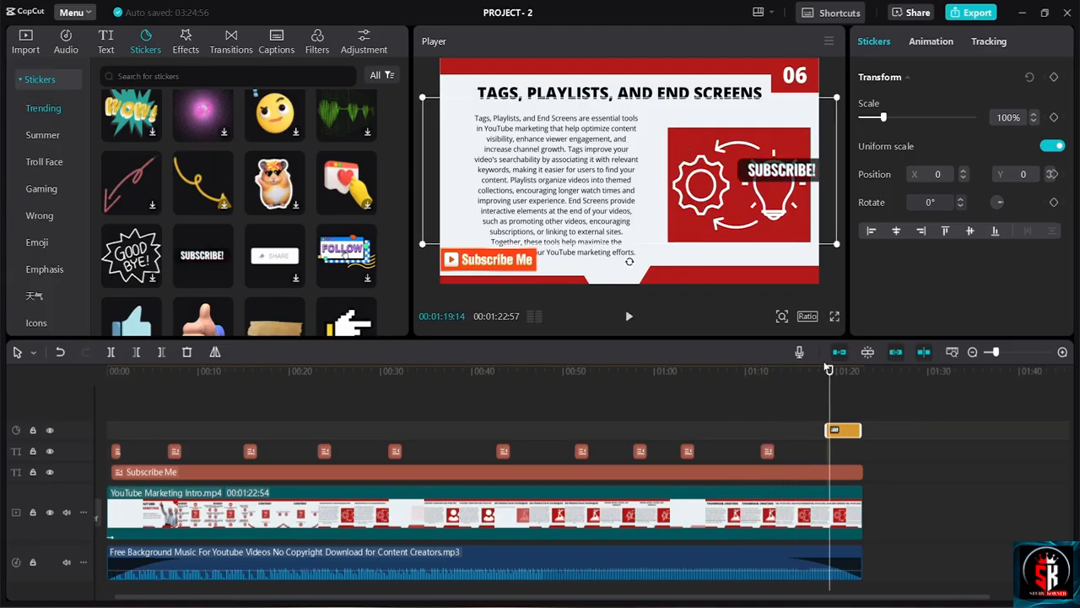
{"action": "left_click", "coordinate": [819, 368]}
{"action": "key", "text": "space"}
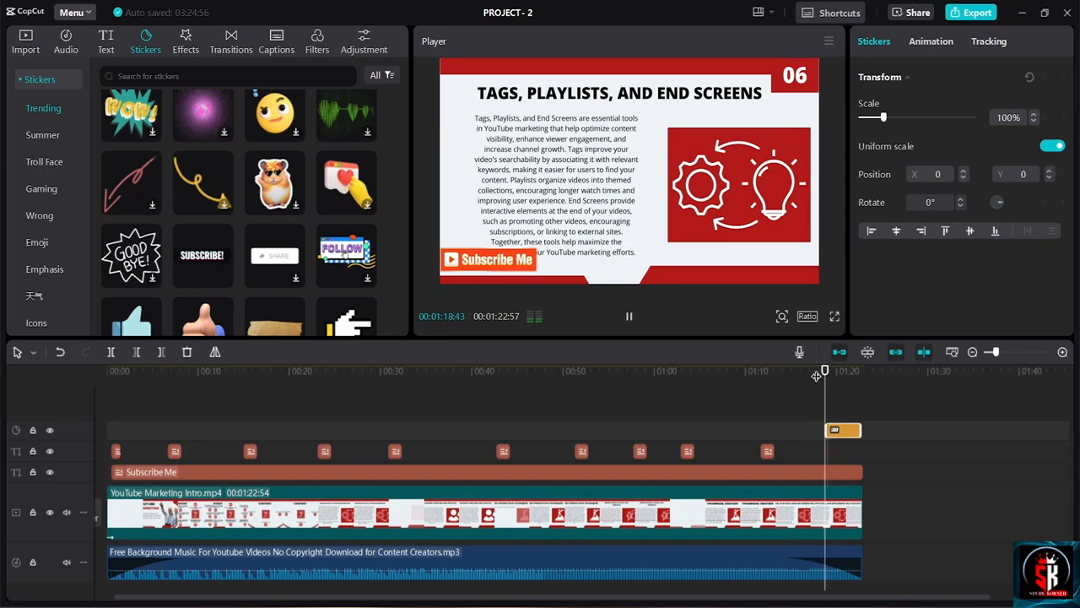
{"action": "key", "text": "space"}
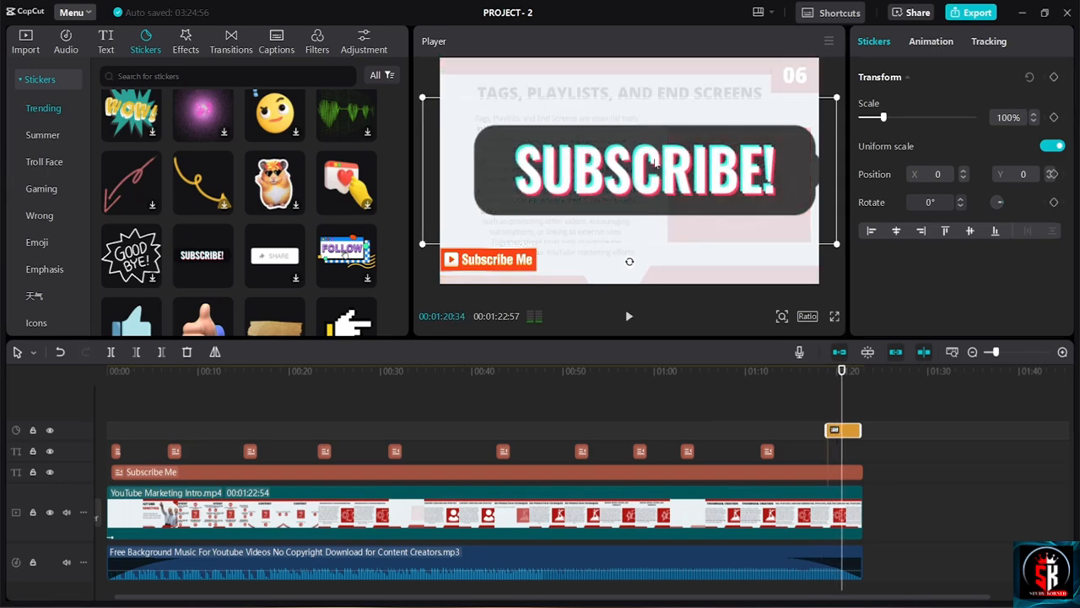
Scale the SUBSCRIBE! sticker down to 18% and move it to X -413, Y -666, low on the slide
{"action": "left_click_drag", "start_coordinate": [884, 117], "coordinate": [865, 118]}
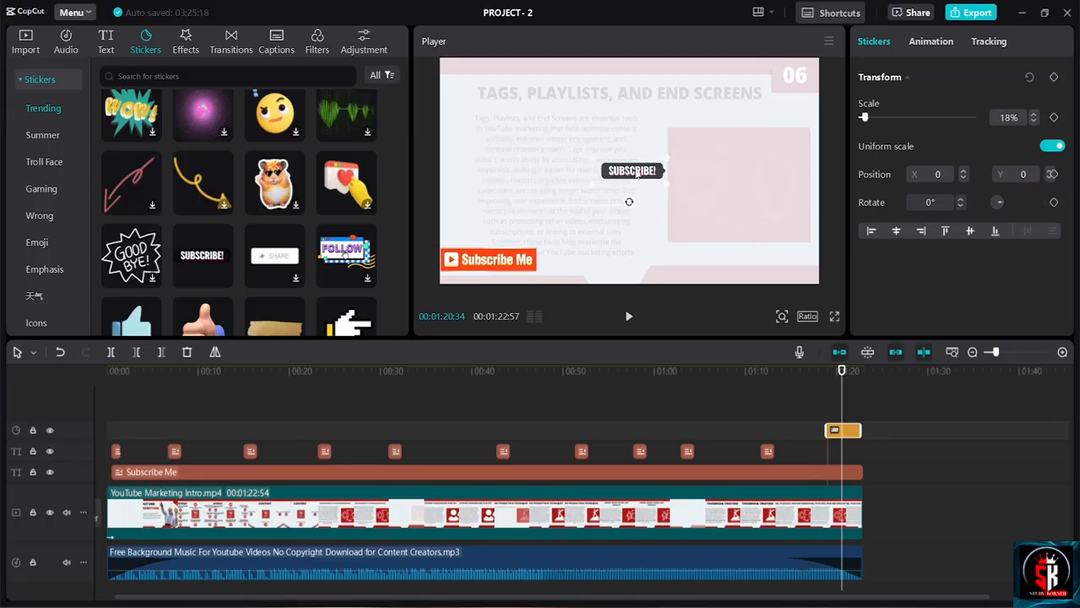
{"action": "left_click_drag", "start_coordinate": [637, 173], "coordinate": [593, 242]}
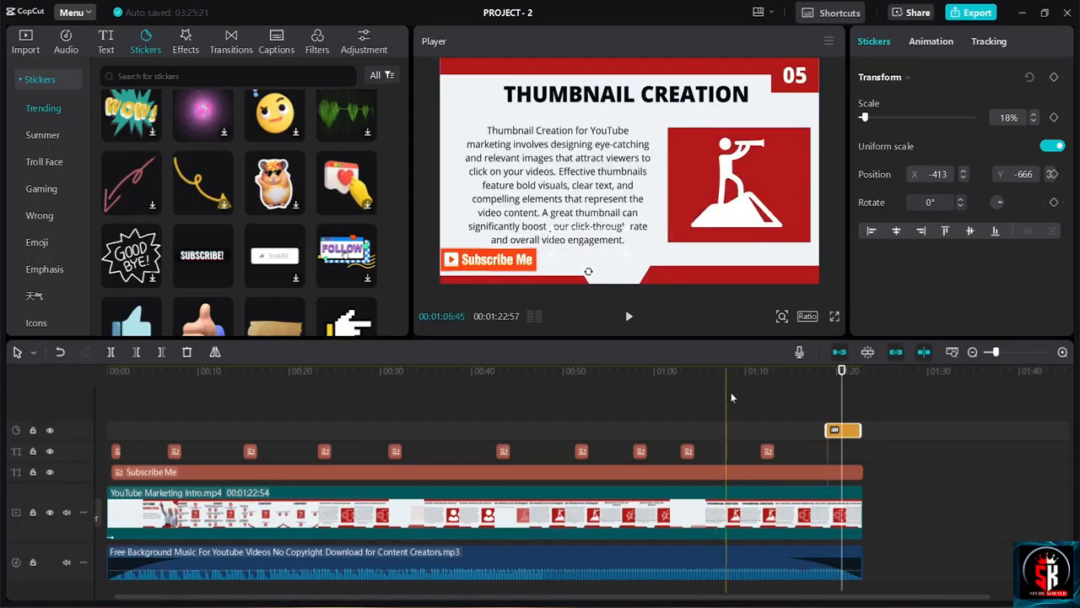
Replay the ending, then place the SUBSCRIBE! sticker over the slide's lower right at X 1028, Y -716, scaled to 38%
{"action": "left_click", "coordinate": [751, 375]}
{"action": "key", "text": "space"}
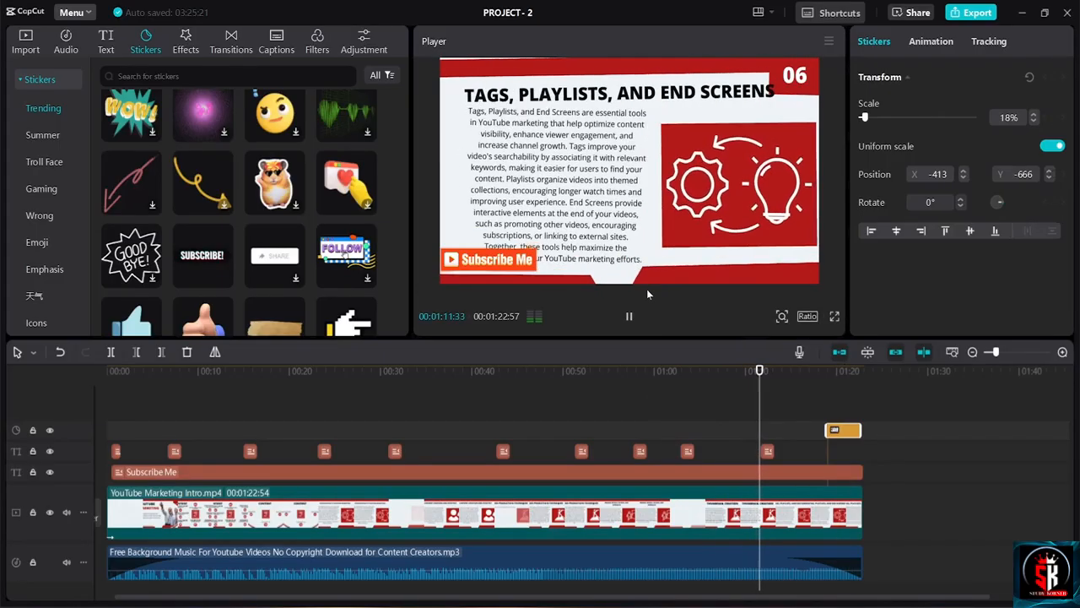
{"action": "key", "text": "space"}
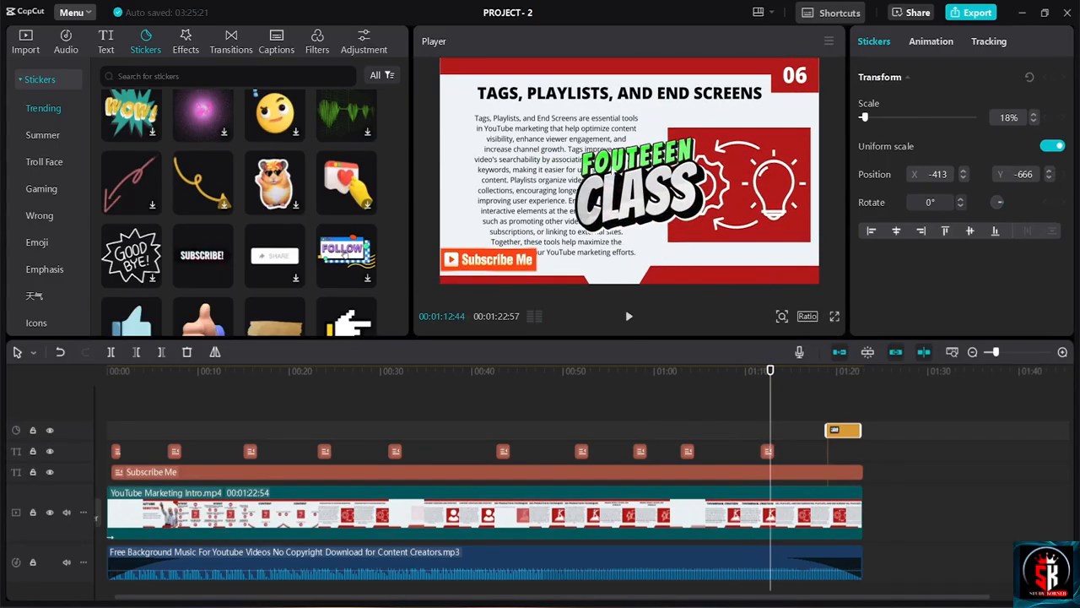
{"action": "key", "text": "space"}
{"action": "left_click_drag", "start_coordinate": [775, 369], "coordinate": [817, 374]}
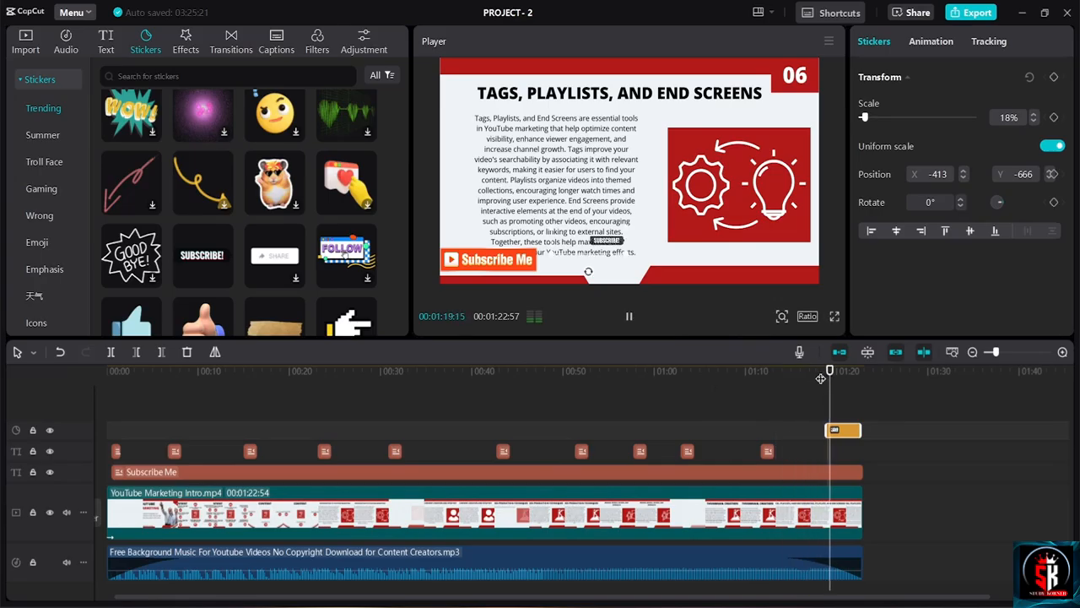
{"action": "key", "text": "space"}
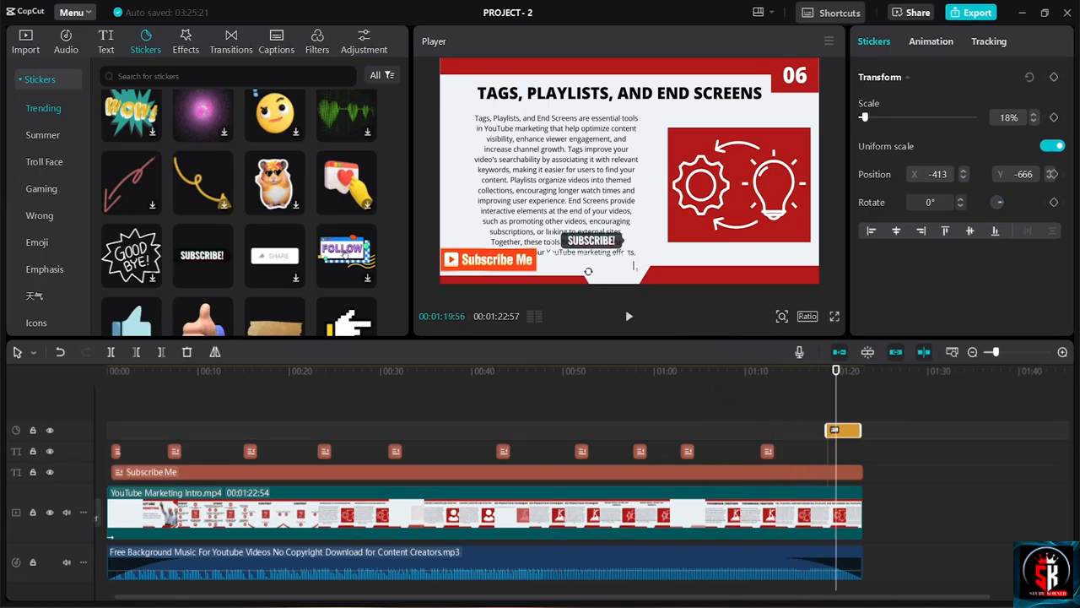
{"action": "left_click_drag", "start_coordinate": [633, 254], "coordinate": [771, 253]}
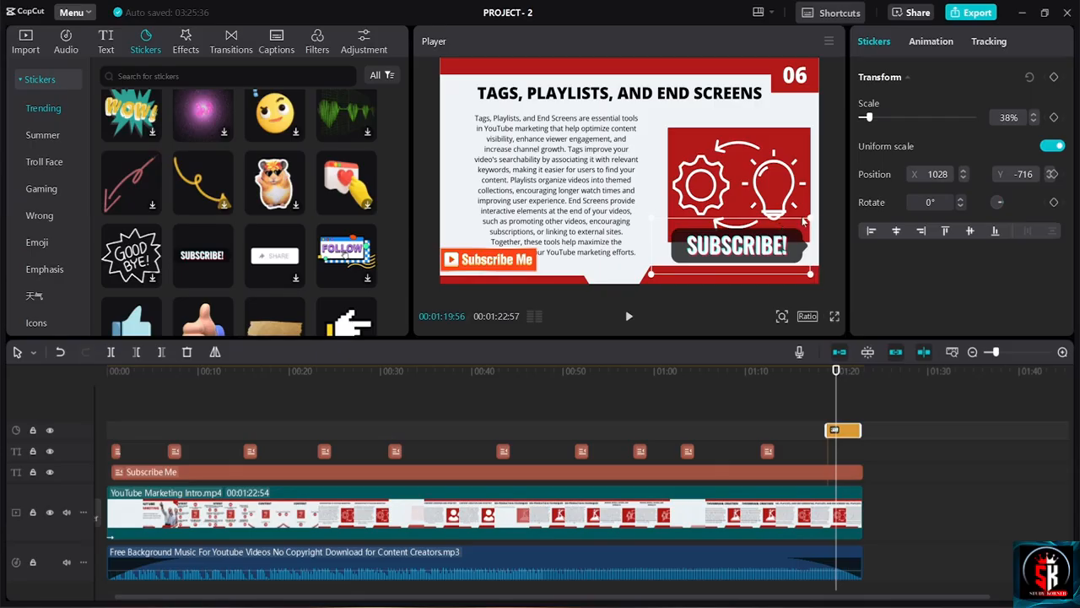
Enlarge the SUBSCRIBE! sticker to 43%, move it to X 1028, Y -620, and play back the ending to check it
{"action": "left_click_drag", "start_coordinate": [817, 218], "coordinate": [823, 211]}
{"action": "mouse_move", "coordinate": [780, 245]}
{"action": "left_mouse_down"}
{"action": "mouse_move", "coordinate": [780, 230]}
{"action": "mouse_move", "coordinate": [780, 240]}
{"action": "left_mouse_up"}
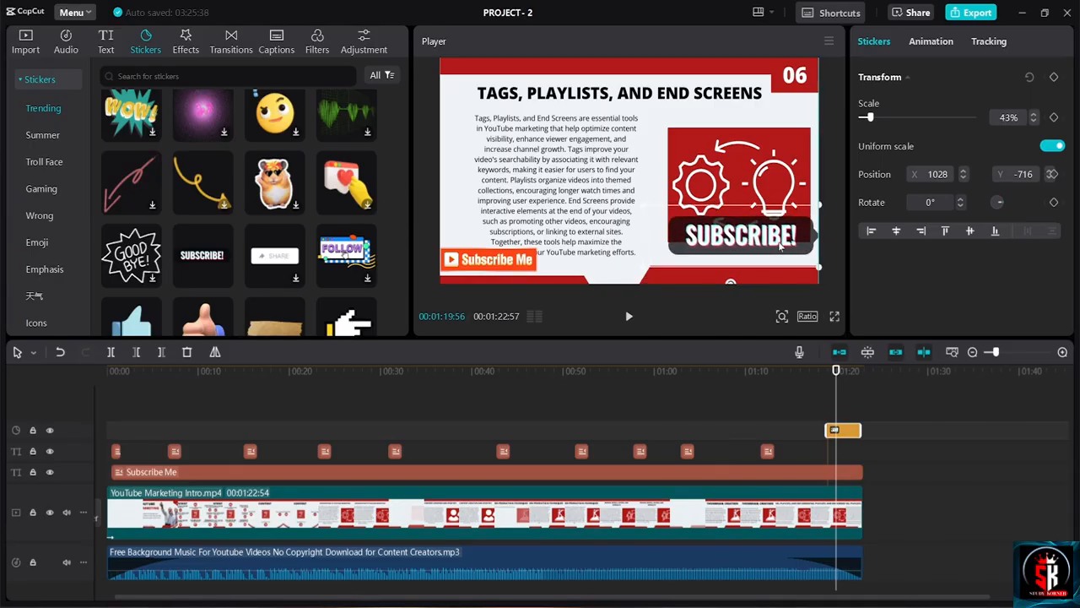
{"action": "left_click", "coordinate": [797, 370]}
{"action": "key", "text": "space"}
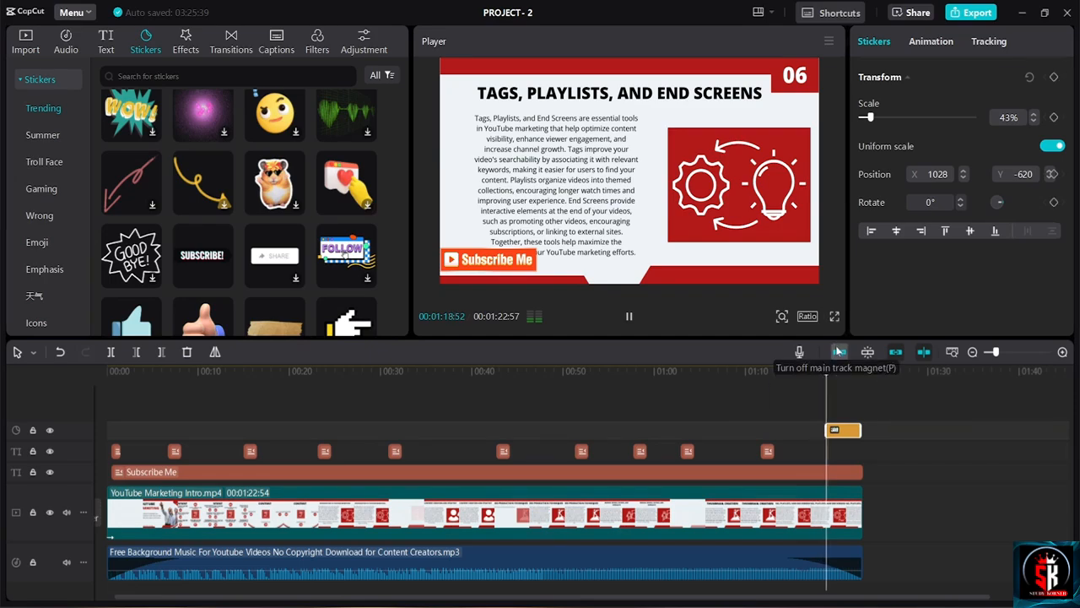
{"action": "key", "text": "space"}
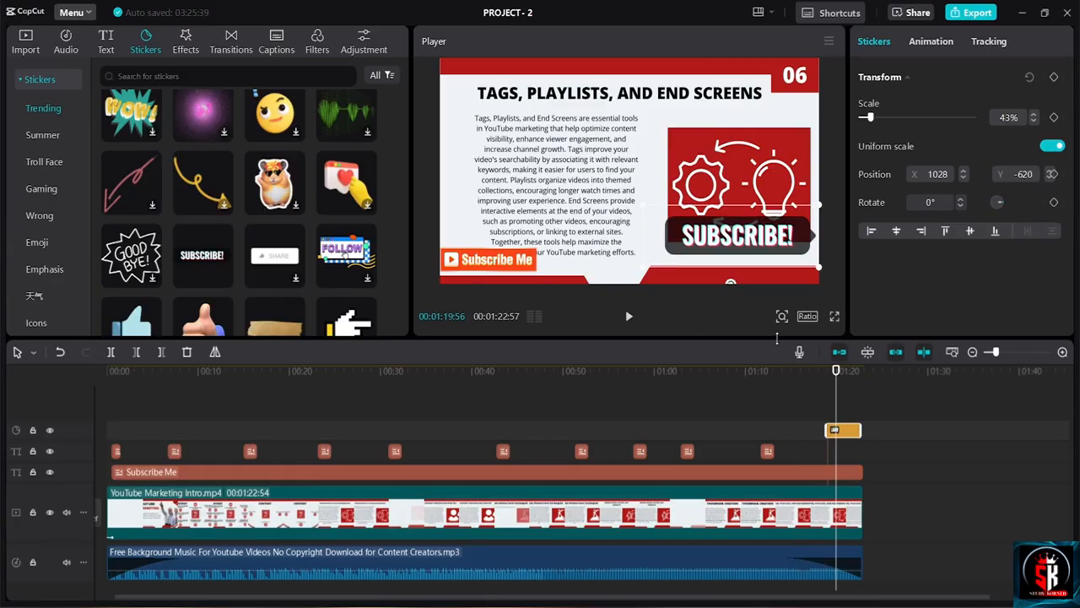
Set the project's aspect ratio to 16:9
{"action": "left_click", "coordinate": [811, 318]}
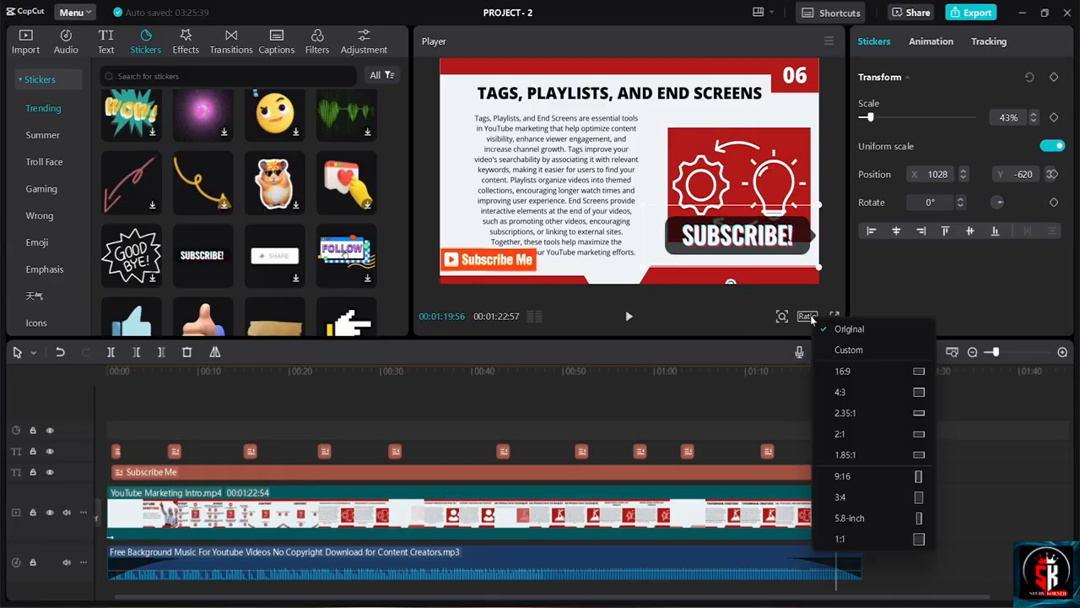
{"action": "left_click", "coordinate": [863, 370]}
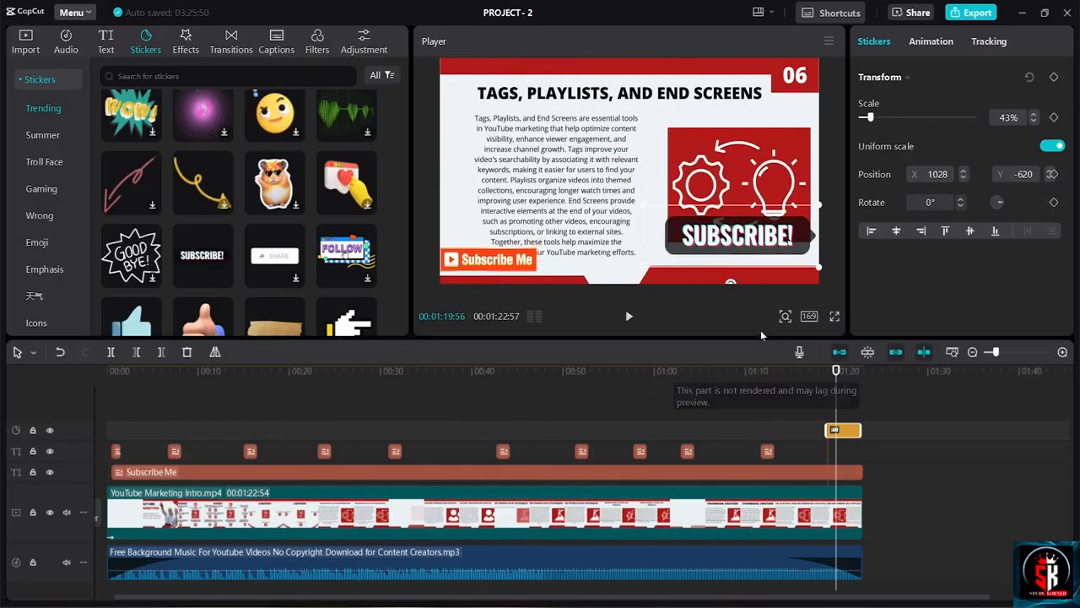
Open the export settings, keep the resolution at 1080P and set the bit rate to Recommended
{"action": "left_click", "coordinate": [972, 13]}
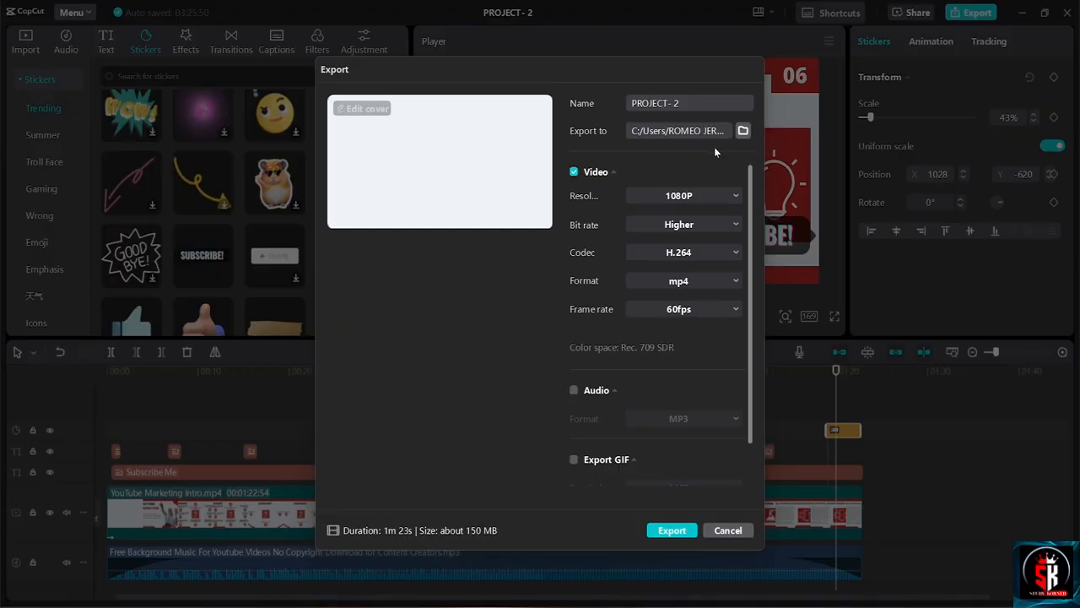
{"action": "left_click", "coordinate": [684, 196]}
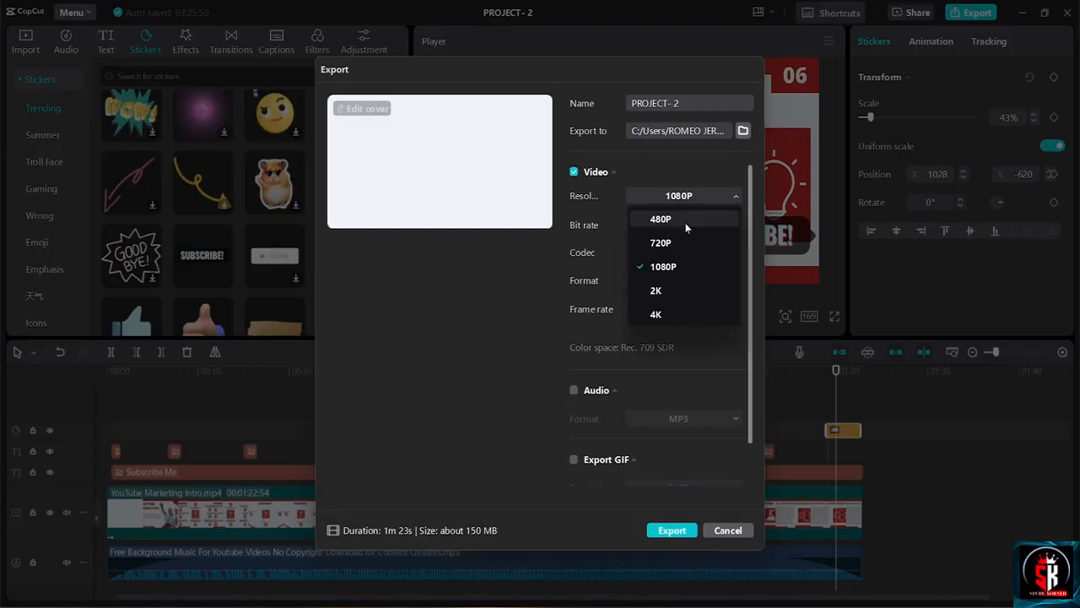
{"action": "left_click", "coordinate": [508, 296]}
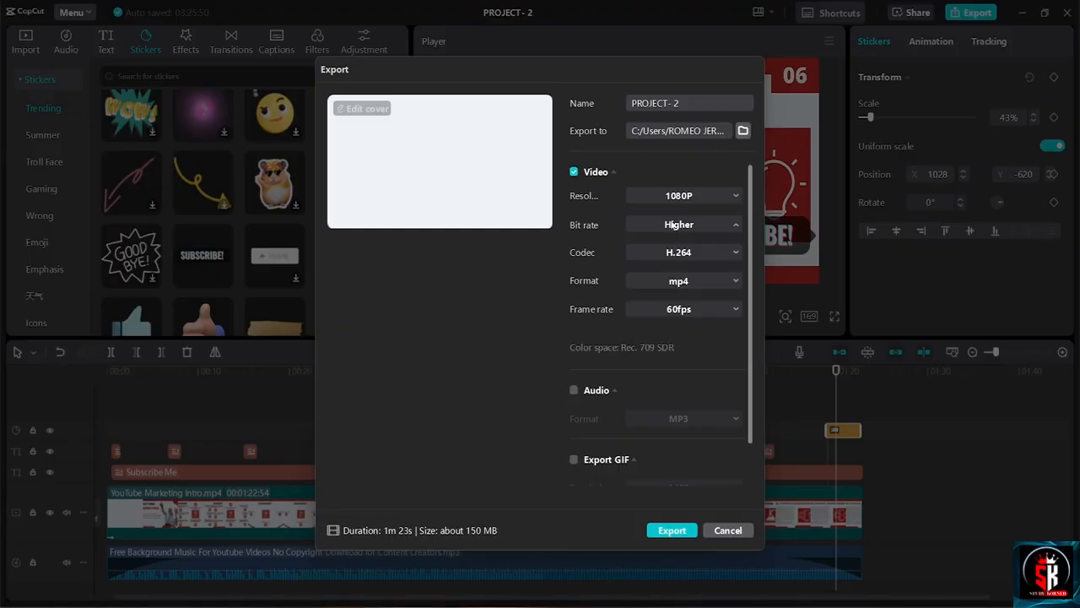
{"action": "left_click", "coordinate": [675, 268]}
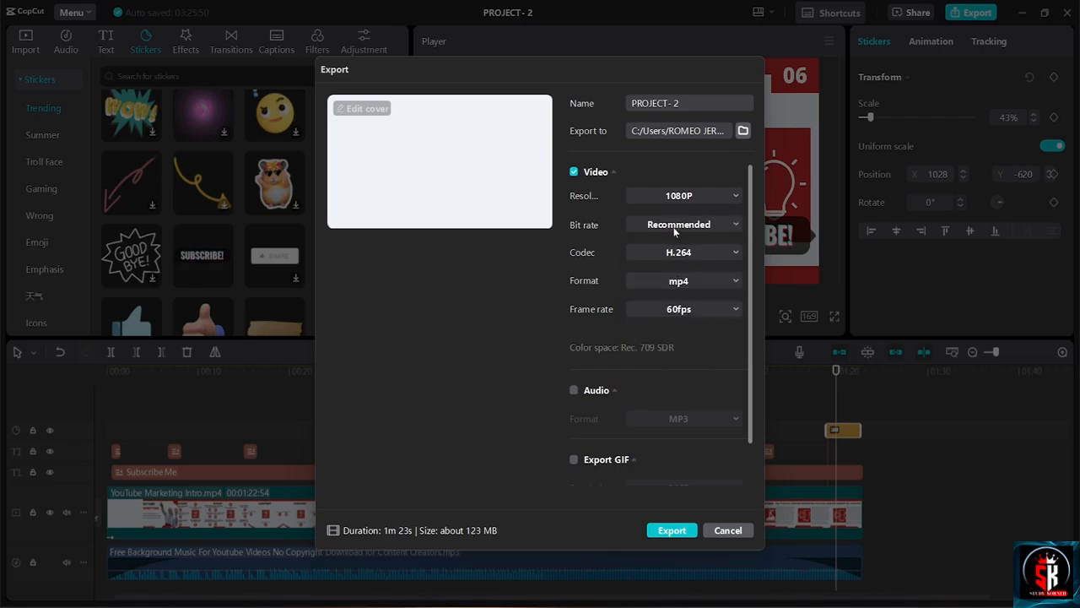
{"action": "left_click", "coordinate": [675, 226]}
{"action": "left_click", "coordinate": [512, 279]}
Choose H.264 as the export codec and keep the format at mp4 and the frame rate at 60fps
{"action": "left_click", "coordinate": [676, 252]}
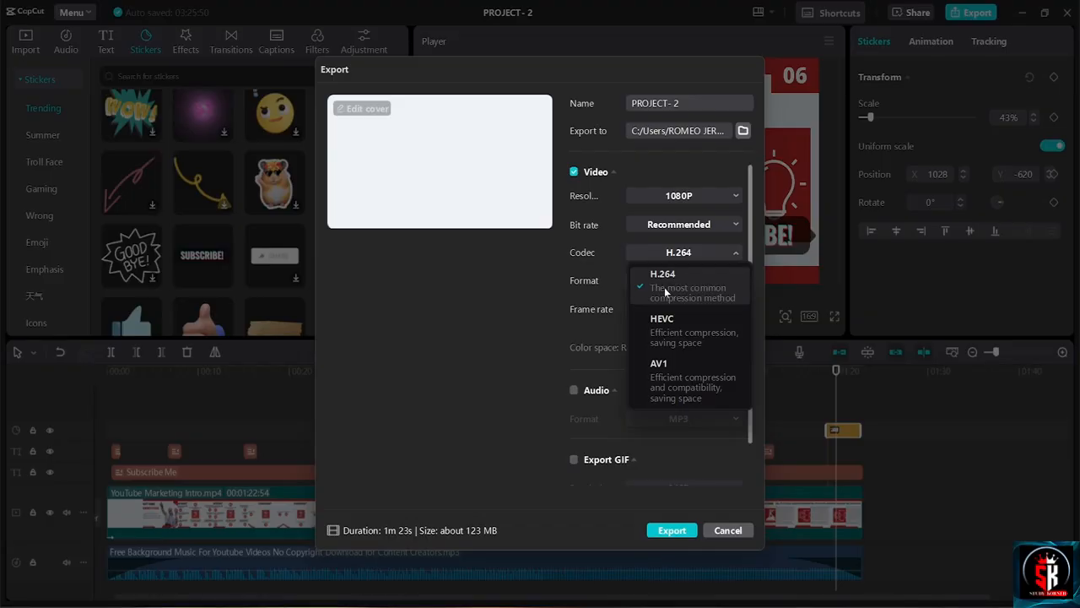
{"action": "left_click", "coordinate": [664, 282]}
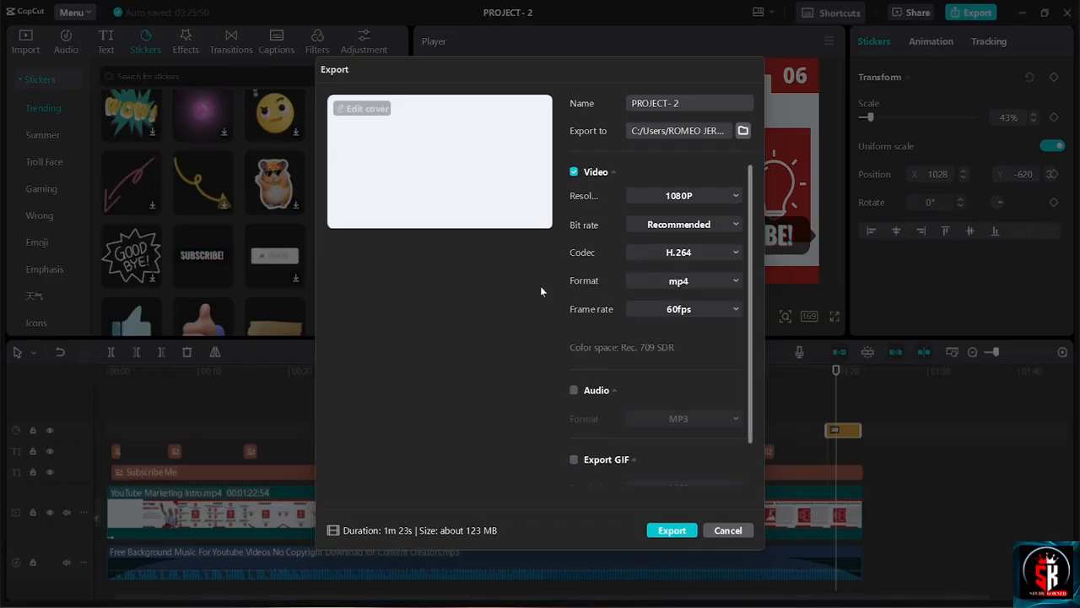
{"action": "left_click", "coordinate": [666, 283]}
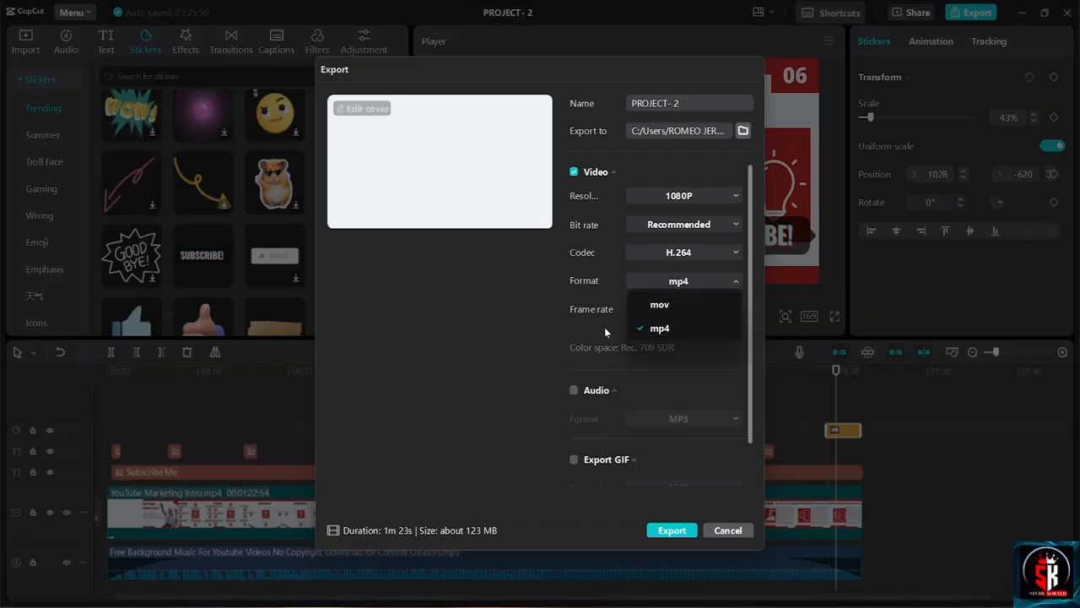
{"action": "left_click", "coordinate": [541, 315]}
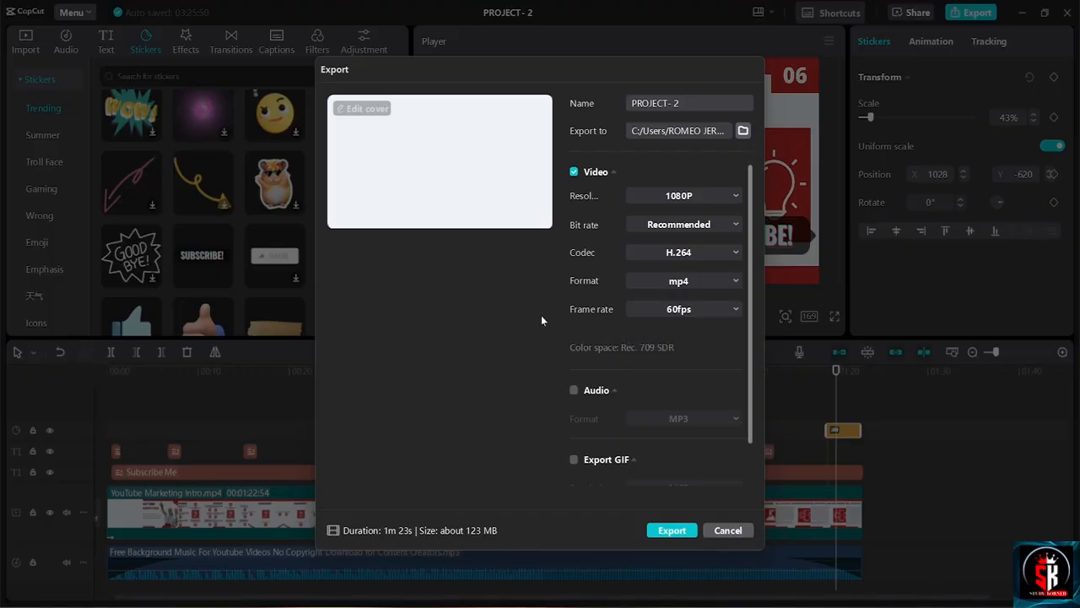
{"action": "left_click", "coordinate": [706, 304]}
{"action": "left_click", "coordinate": [493, 407]}
Turn on the copyright check for the export and, once it has run, export the video
{"action": "scroll", "coordinate": [751, 346], "scroll_direction": "down", "scroll_amount": 1}
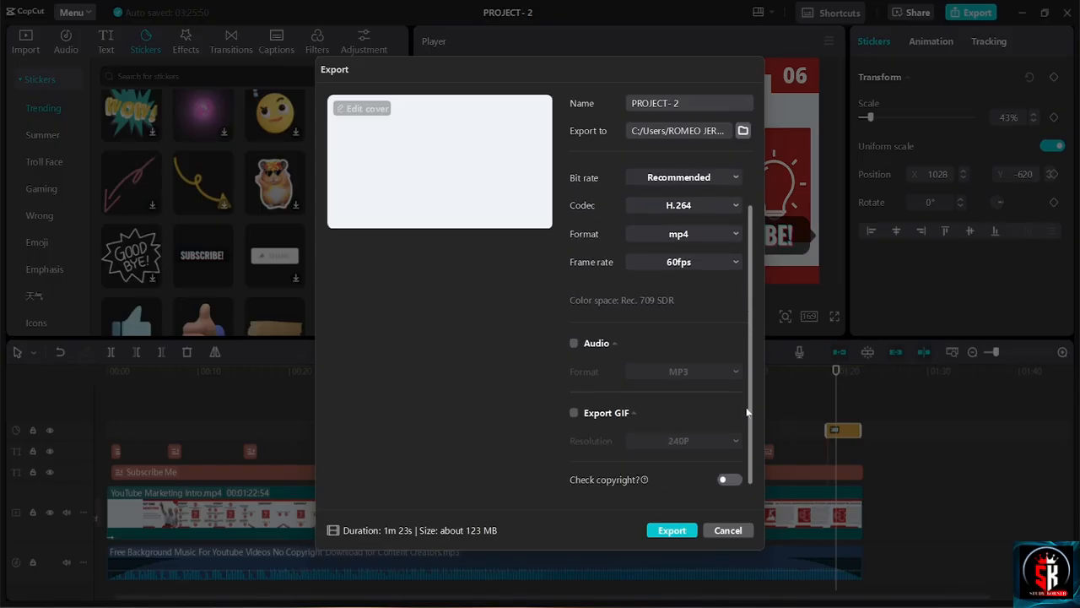
{"action": "left_click", "coordinate": [726, 480]}
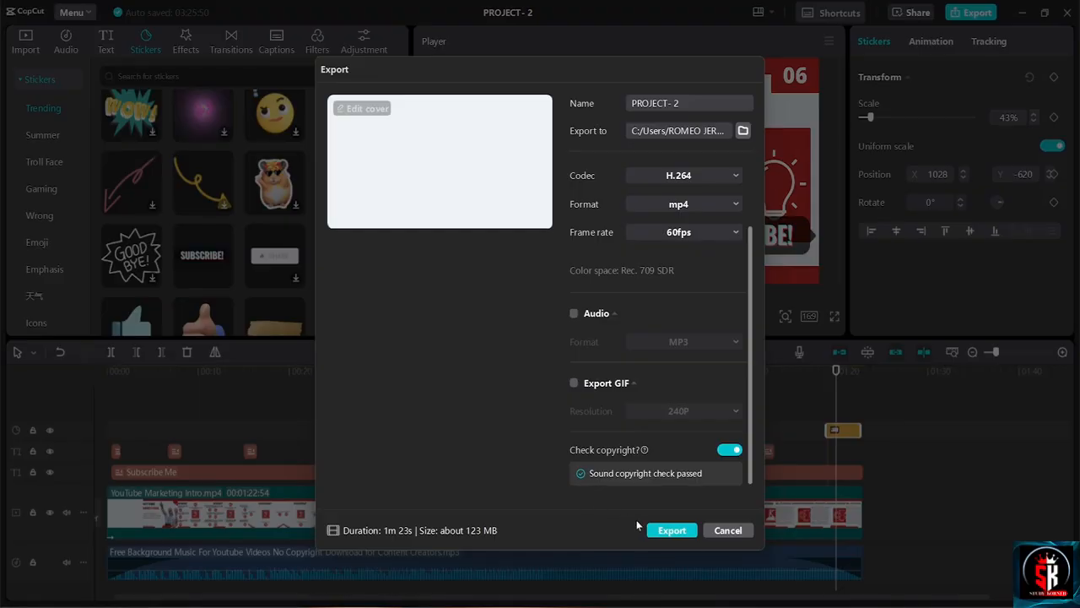
{"action": "left_click", "coordinate": [669, 531]}
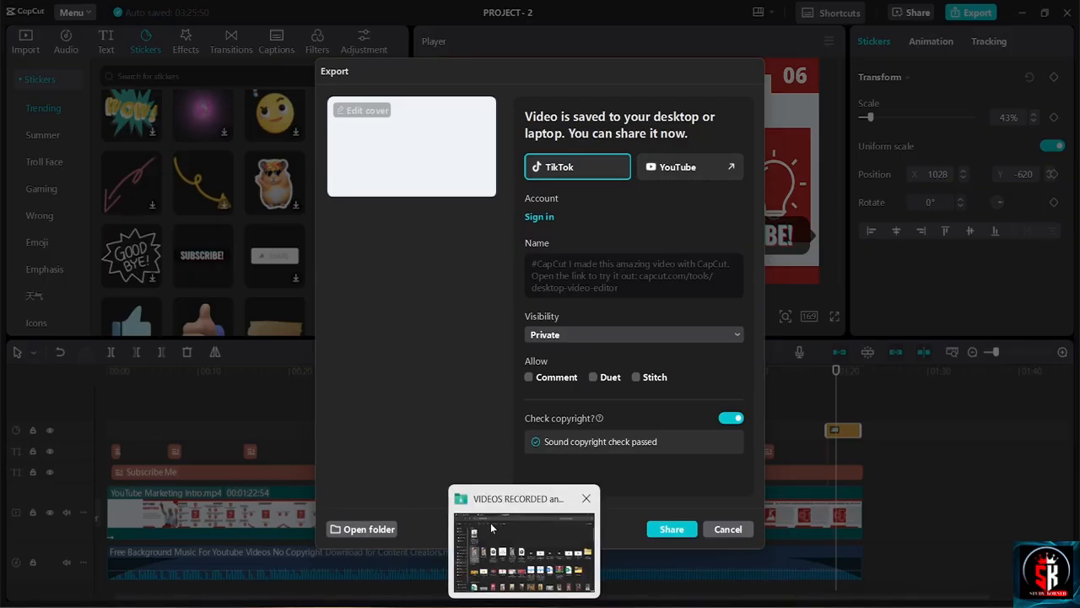
Open the folder holding the exported file, play PROJECT- 2 in KMPlayer and skip forward five seconds
{"action": "left_click", "coordinate": [371, 529]}
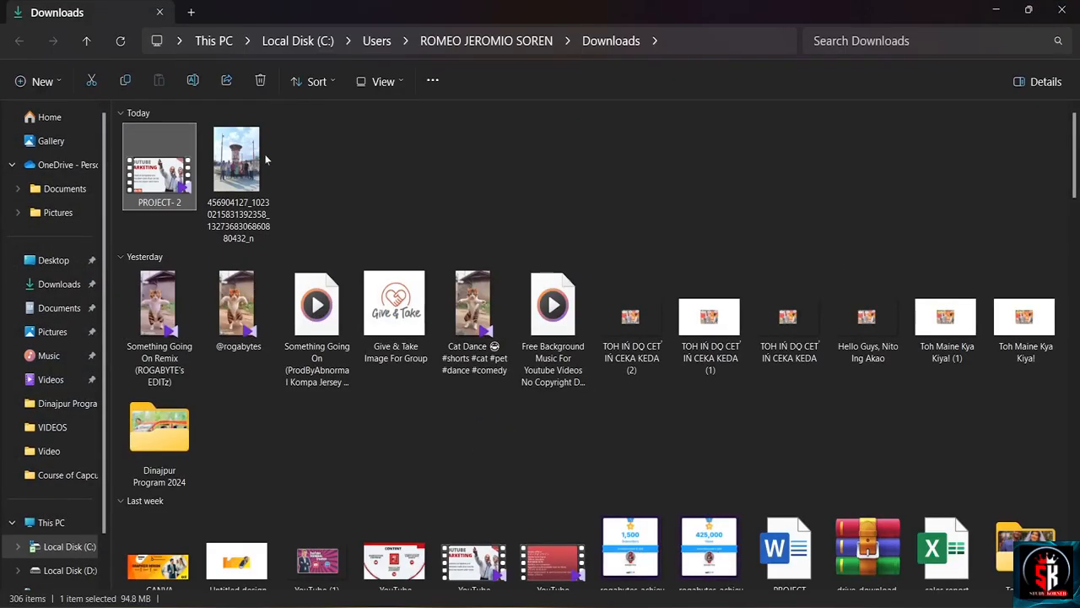
{"action": "double_click", "coordinate": [160, 169]}
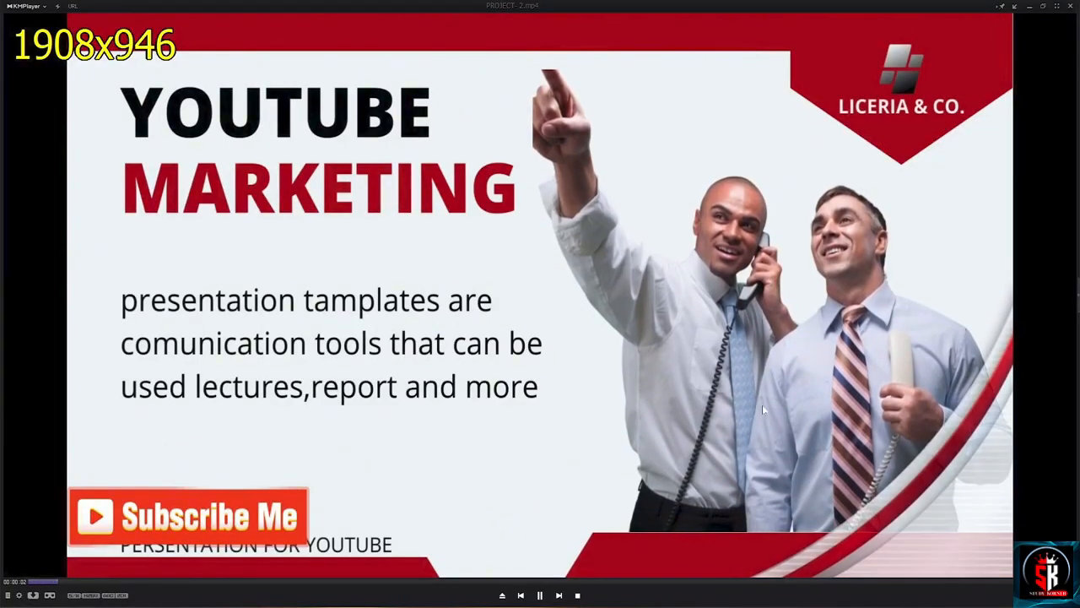
{"action": "key", "text": "Right"}
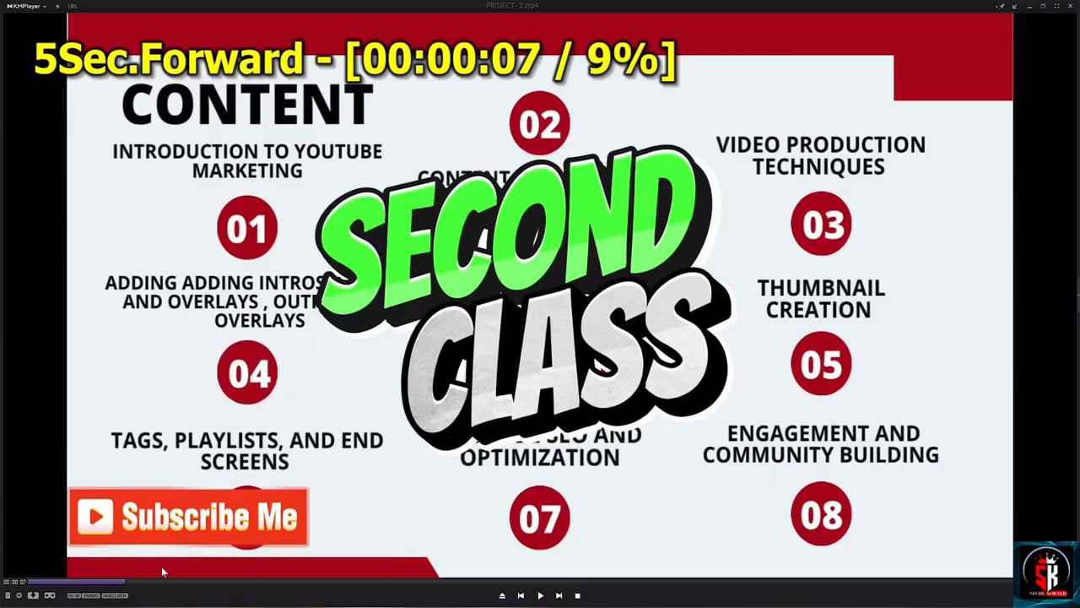
Rewind the exported video to its start, replay the intro and pause at the SECOND CLASS title
{"action": "left_click", "coordinate": [70, 583]}
{"action": "left_click_drag", "start_coordinate": [69, 583], "coordinate": [30, 583]}
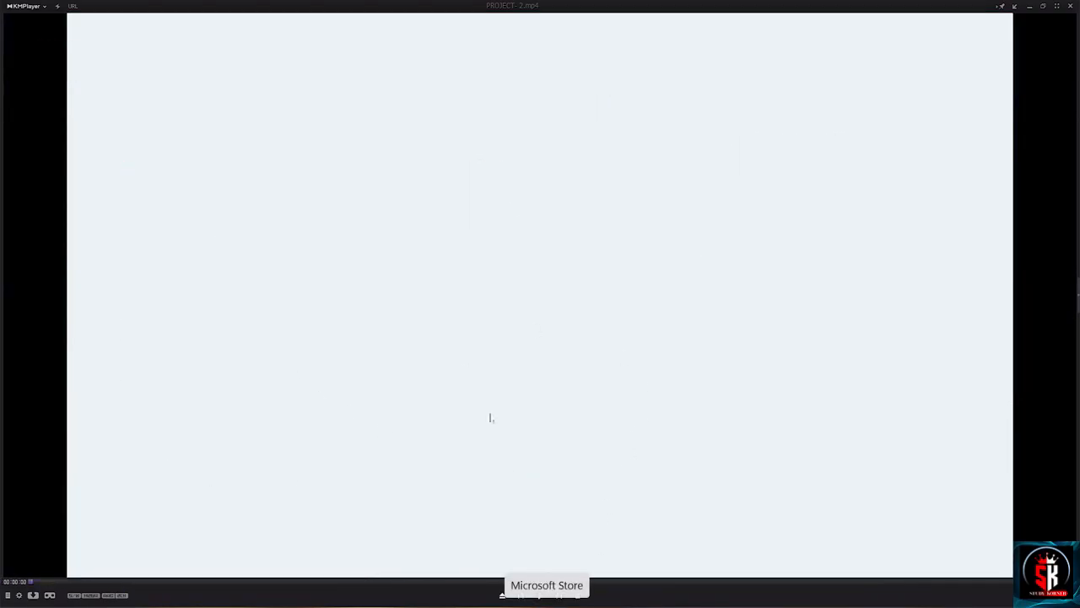
{"action": "left_click", "coordinate": [542, 596]}
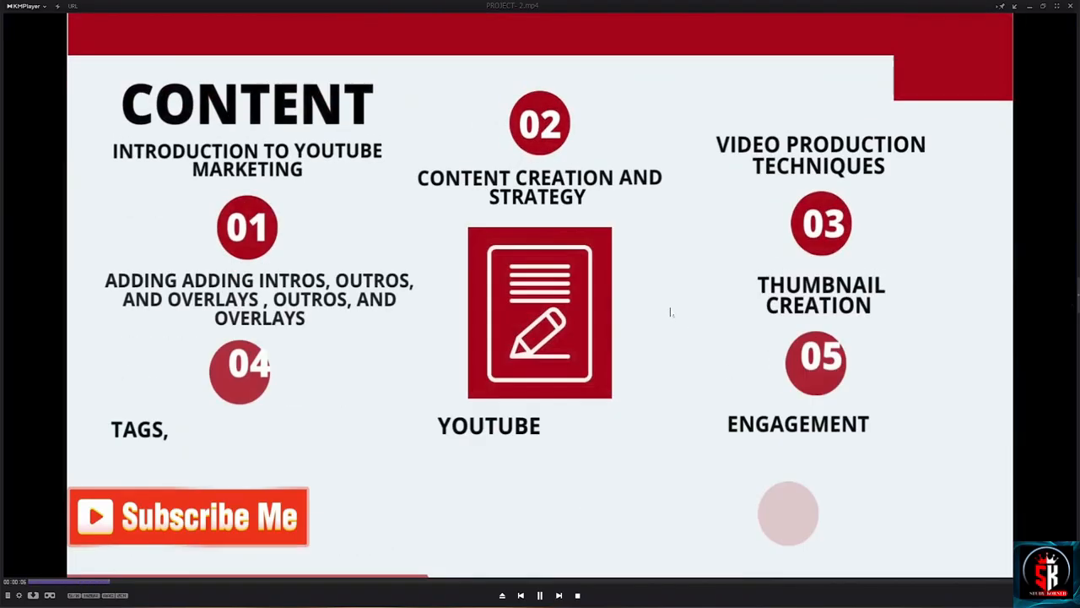
{"action": "key", "text": "space"}
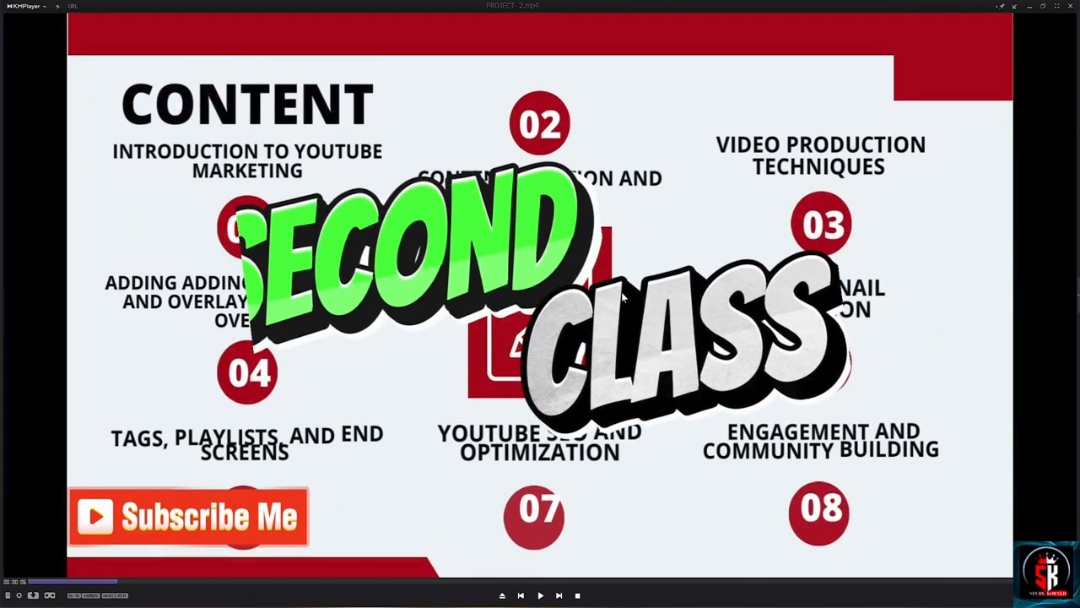